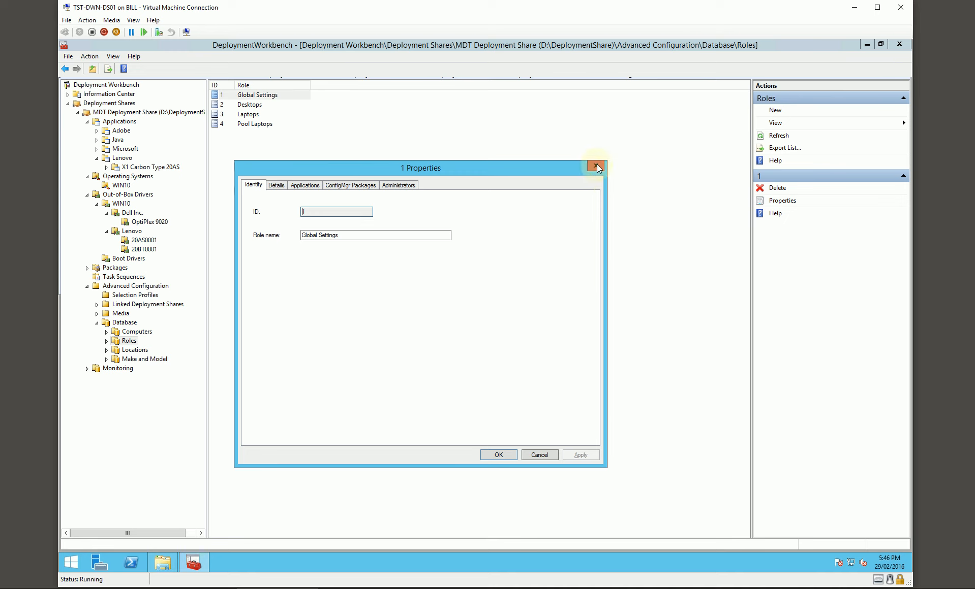
Review the applications assigned to the Desktops, Laptops and Pool Laptops roles in the deployment database.
double_click(249, 105)
click(305, 186)
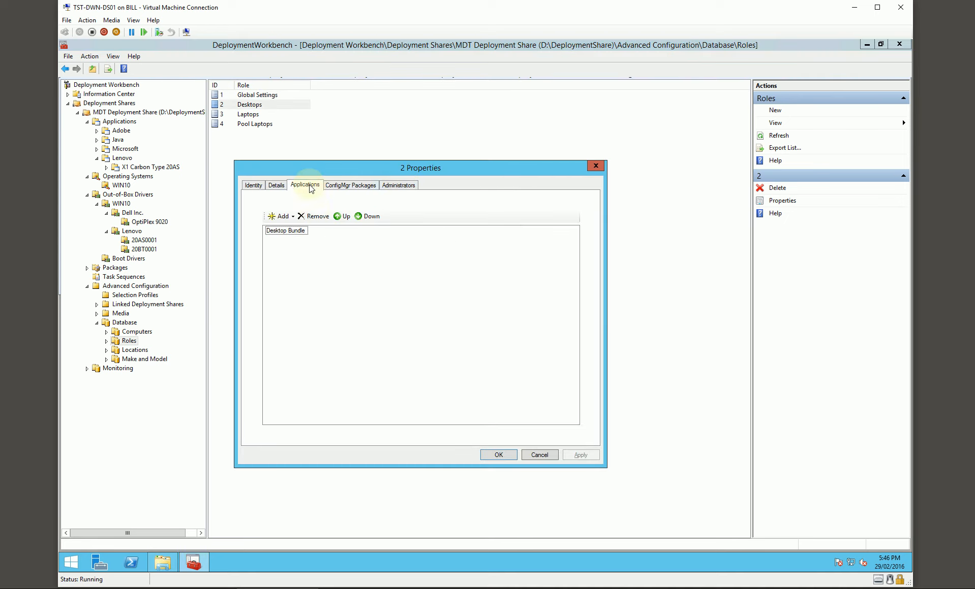
click(596, 166)
double_click(248, 114)
click(305, 186)
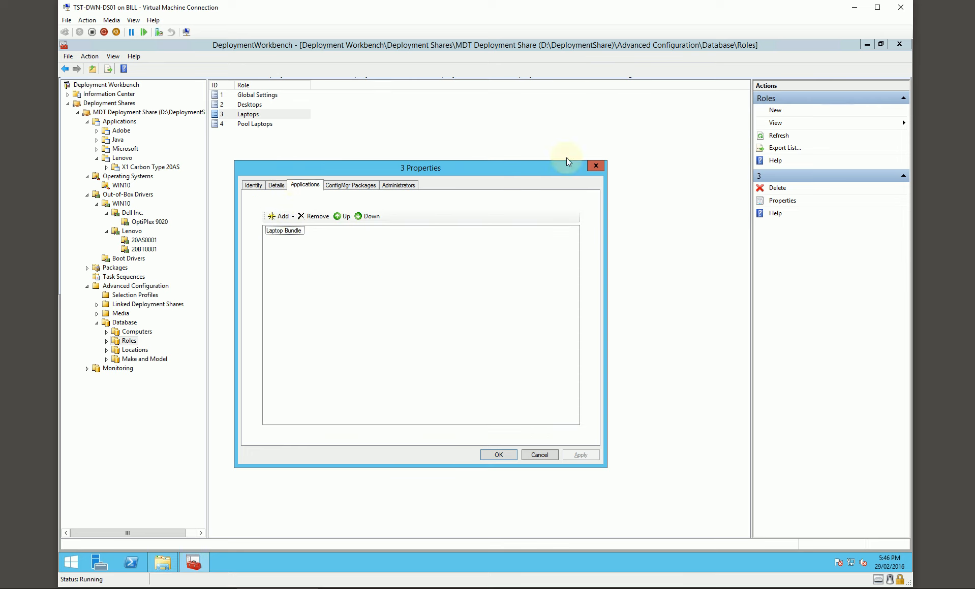
click(595, 166)
double_click(271, 124)
click(305, 185)
click(595, 166)
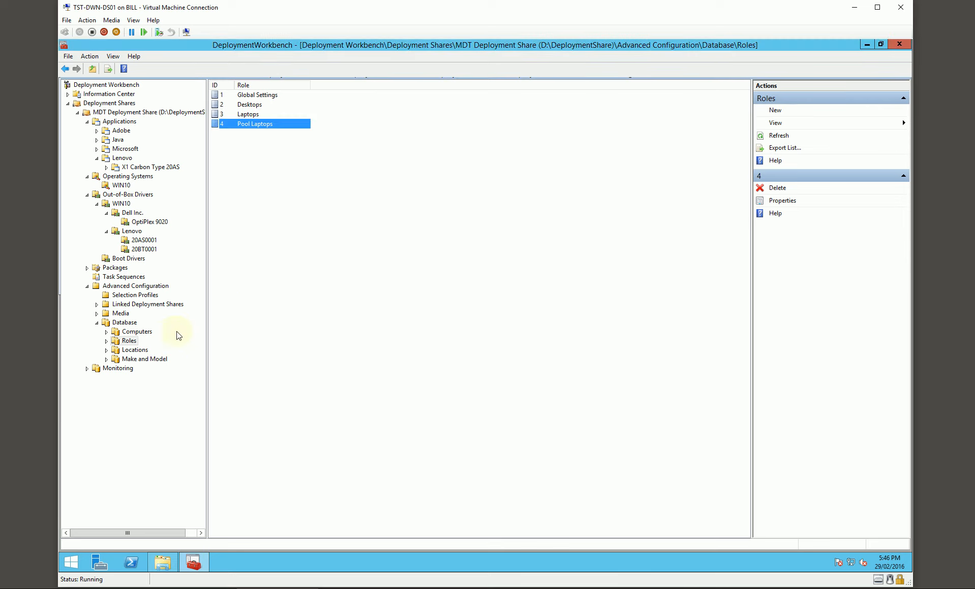
Check the Make and Model entries, the X1 Carbon Type 20AS folder and the Lenovo application bundles in the deployment share.
click(137, 359)
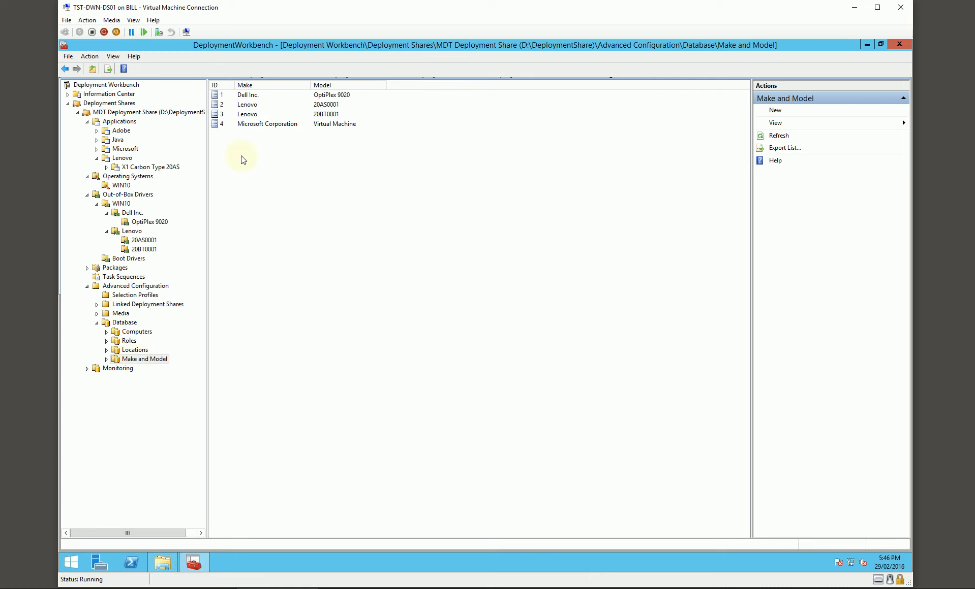
click(141, 168)
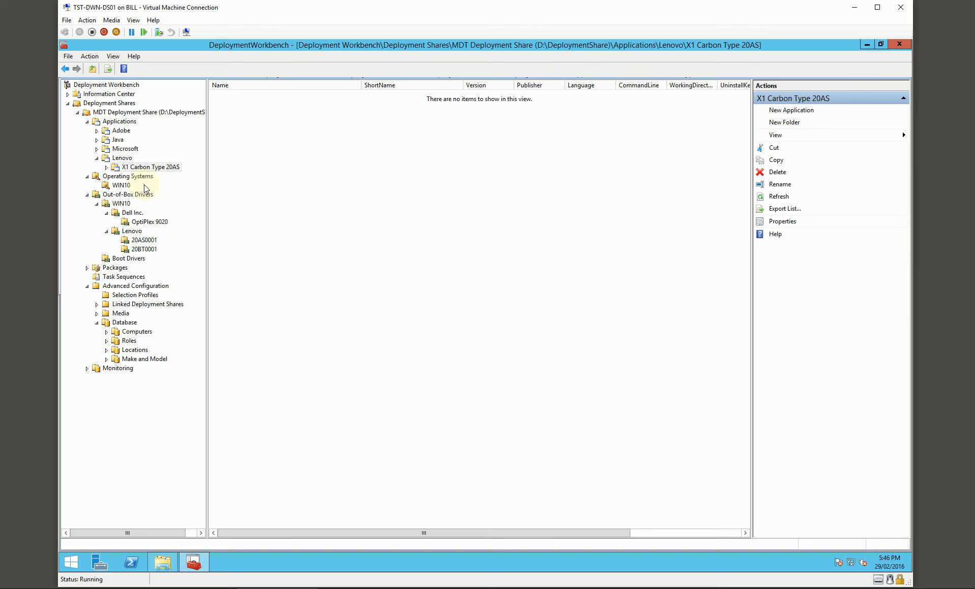
click(118, 123)
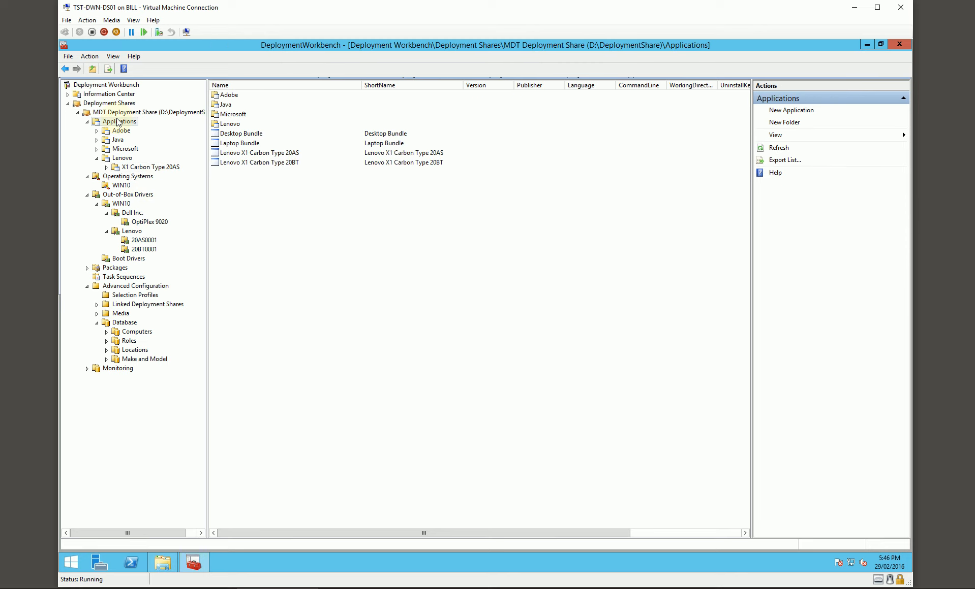
click(274, 153)
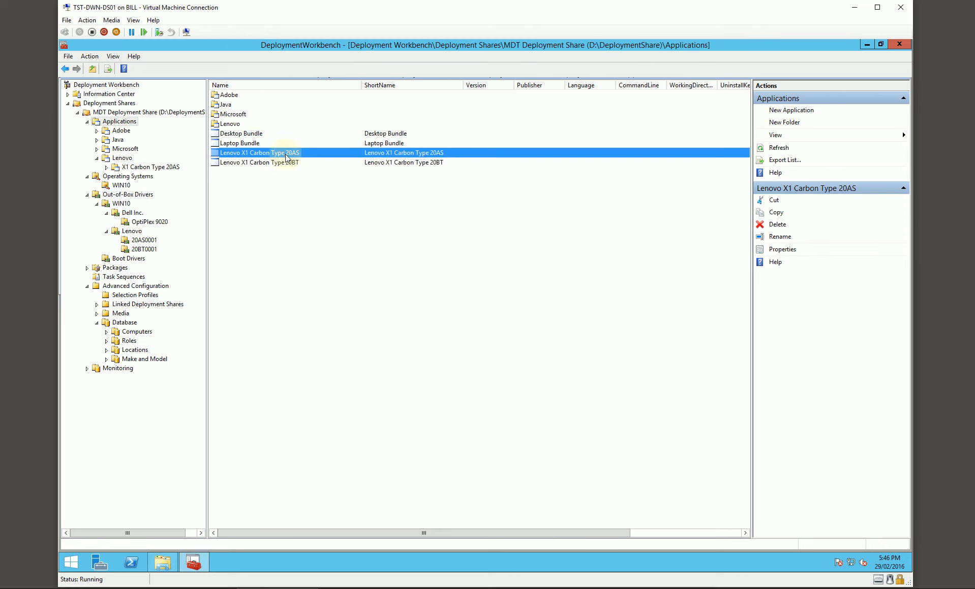
Assign the Lite Touch application Lenovo X1 Carbon Type 20AS to the Lenovo 20AS0001 entry in Make and Model.
click(145, 360)
double_click(254, 106)
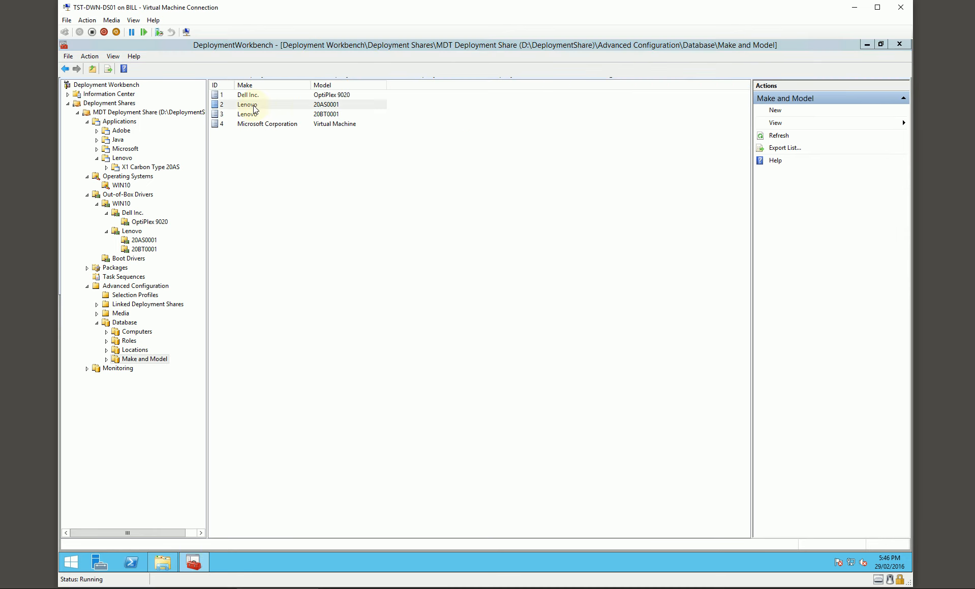
click(305, 185)
click(295, 217)
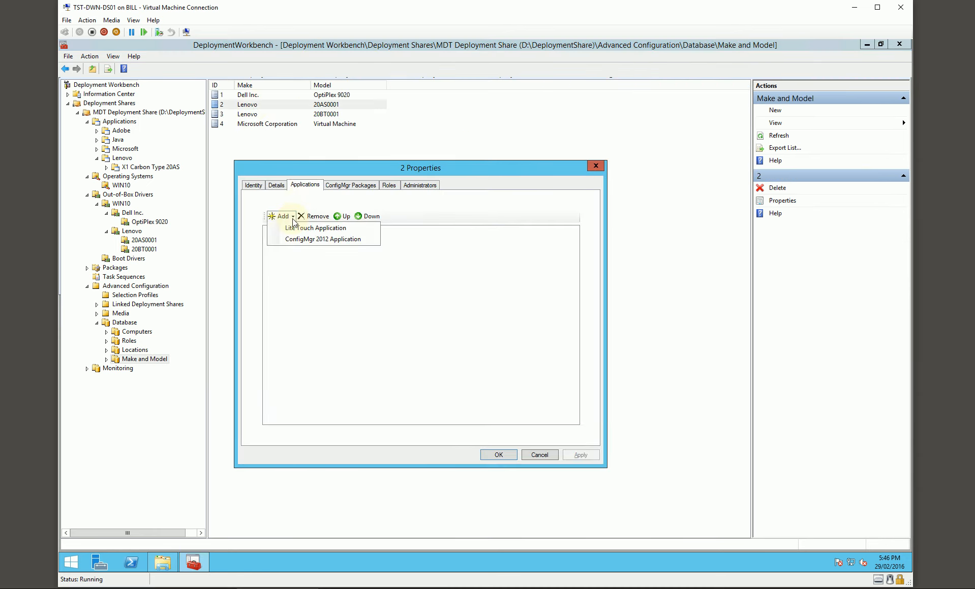
click(301, 228)
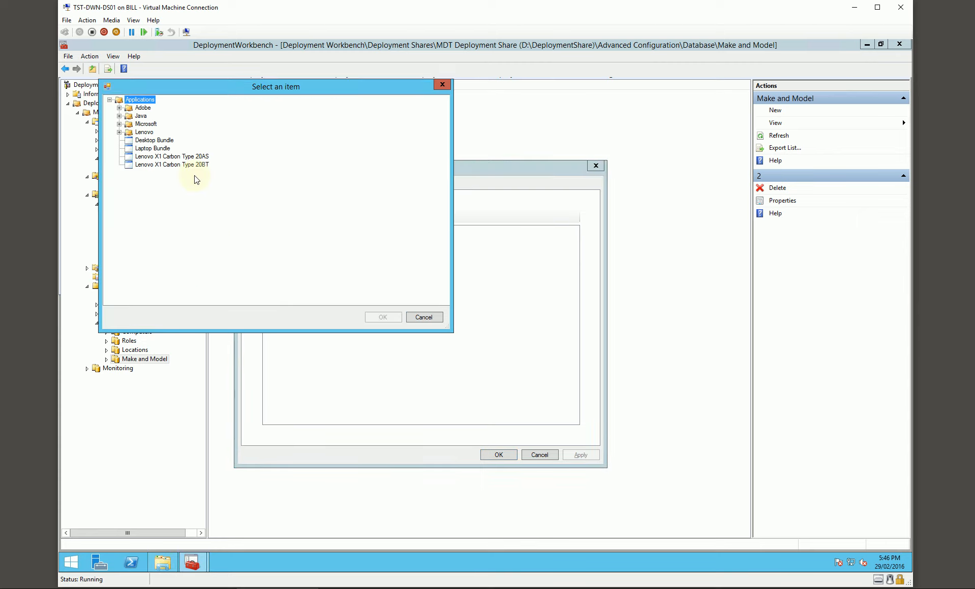
click(155, 157)
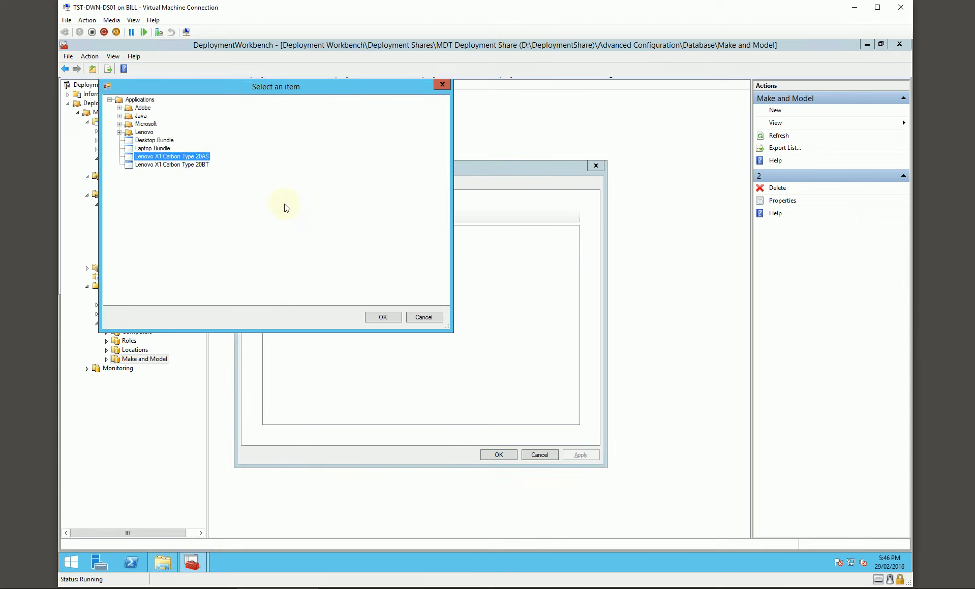
click(381, 317)
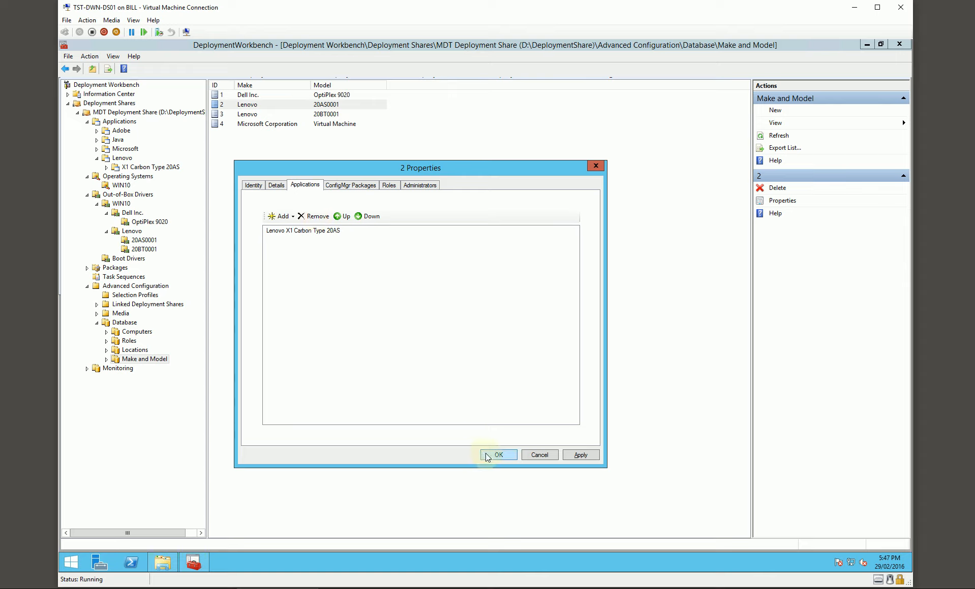
click(499, 455)
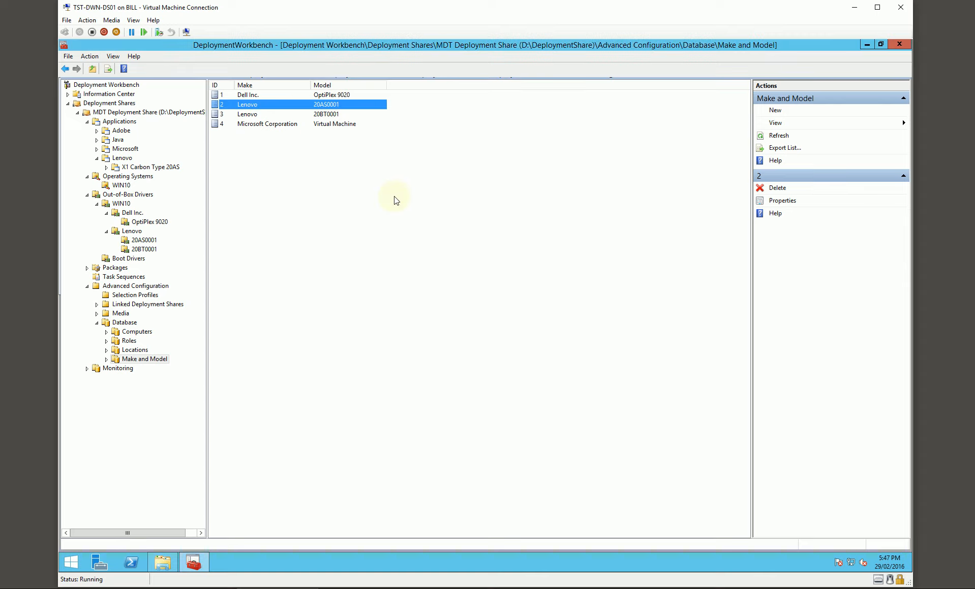
Assign the Lite Touch application Lenovo X1 Carbon Type 20BT to the Lenovo 20BT0001 model entry.
double_click(325, 115)
click(307, 185)
click(282, 217)
click(303, 235)
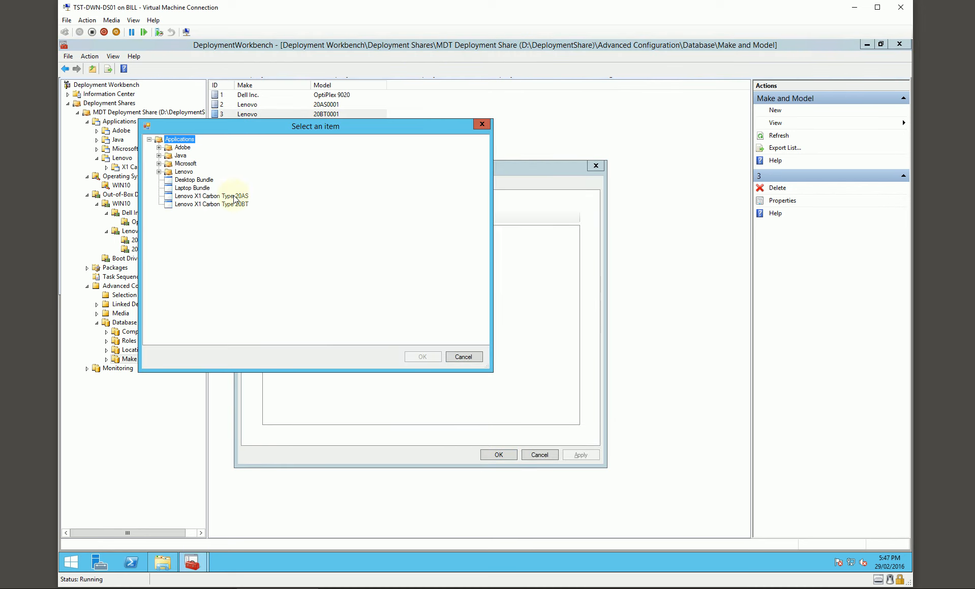
click(224, 208)
click(425, 355)
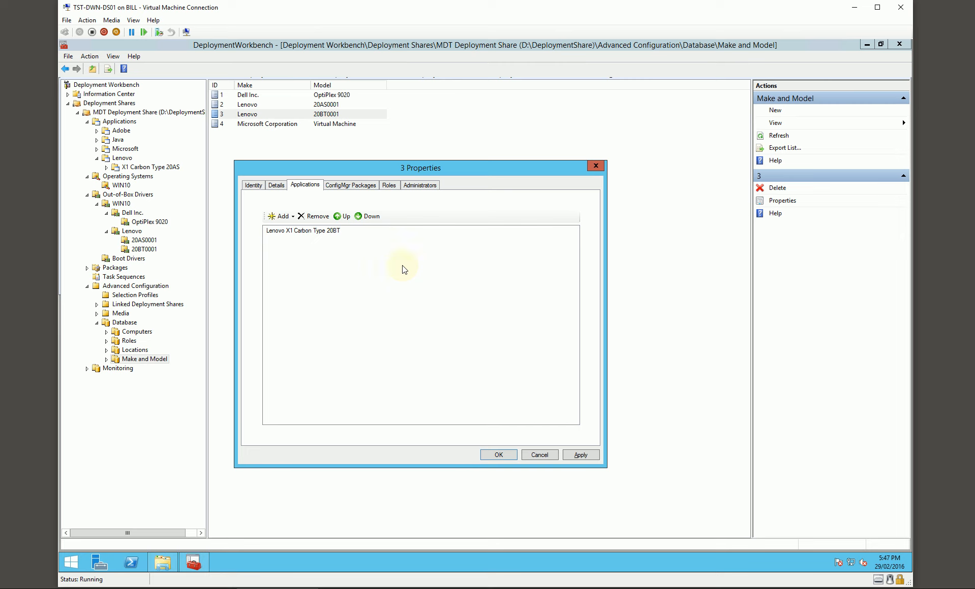
click(501, 455)
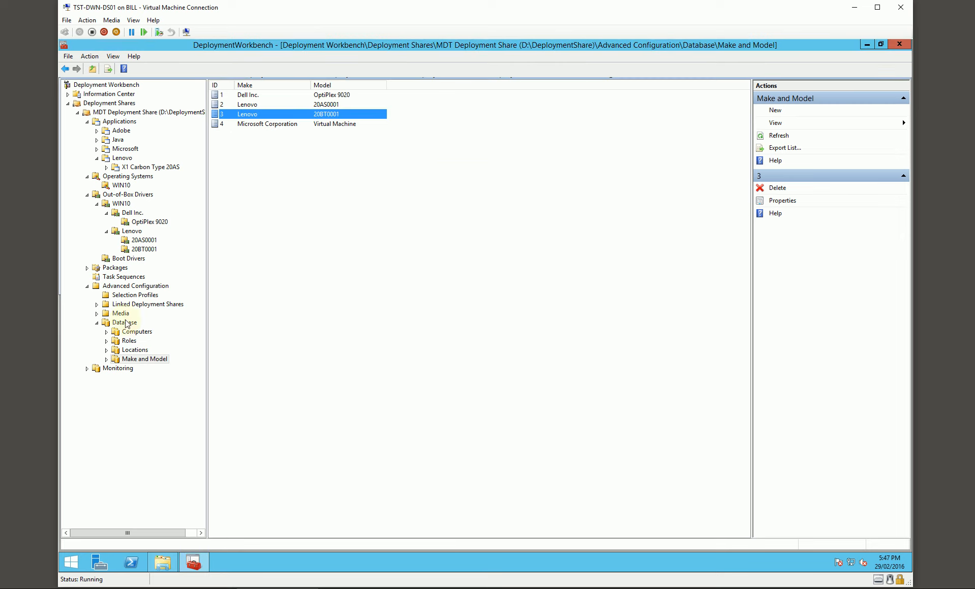
Review the database's roles, locations, models and computers, plus the WIN10 operating system, OptiPlex 9020 drivers, boot drivers and task sequences.
click(129, 340)
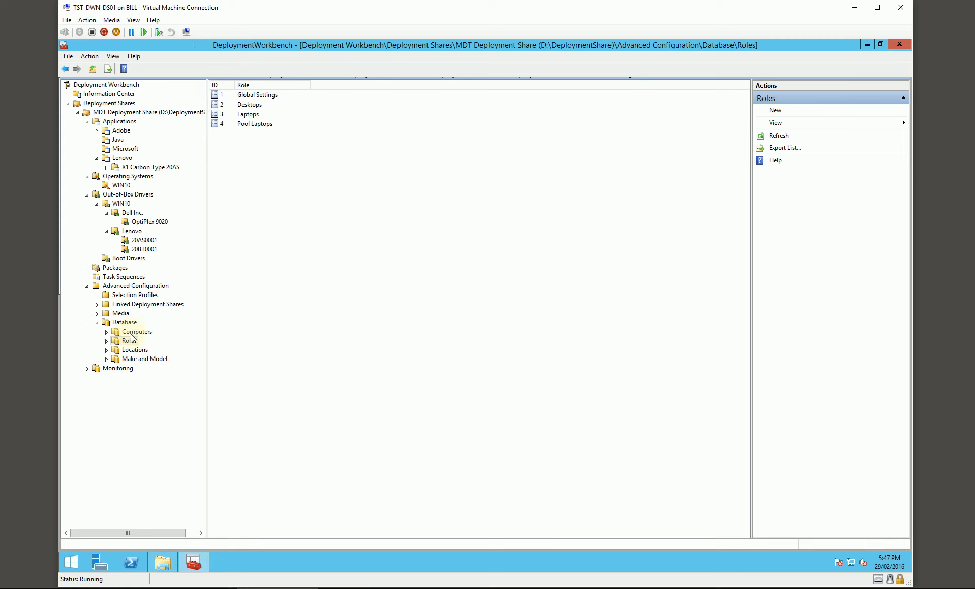
click(134, 351)
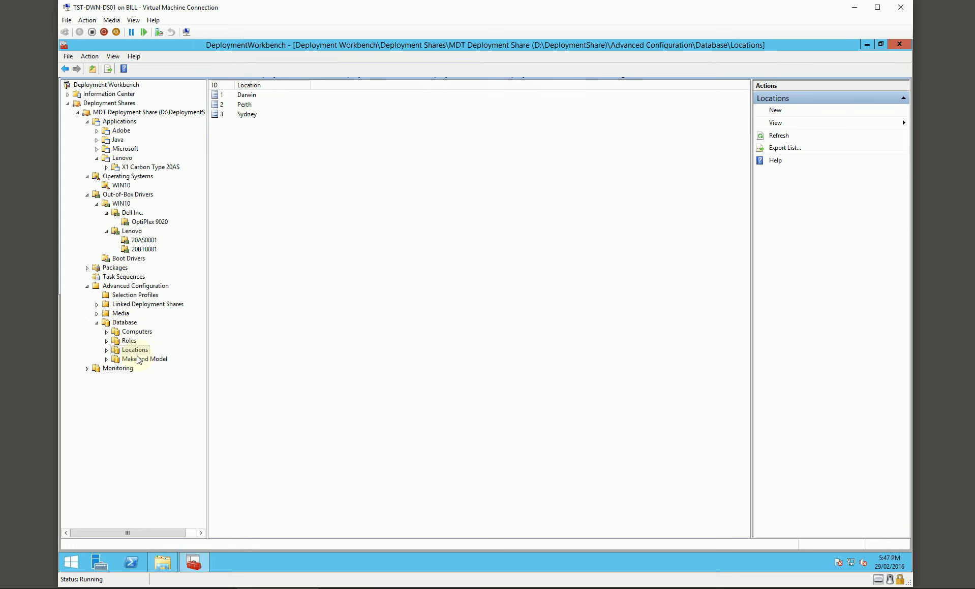
click(138, 360)
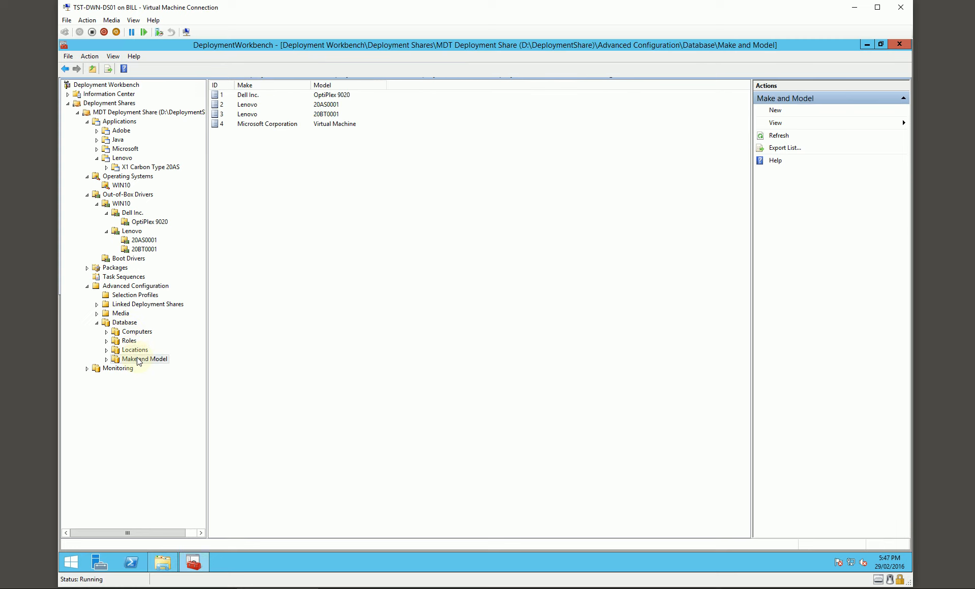
click(136, 332)
click(275, 96)
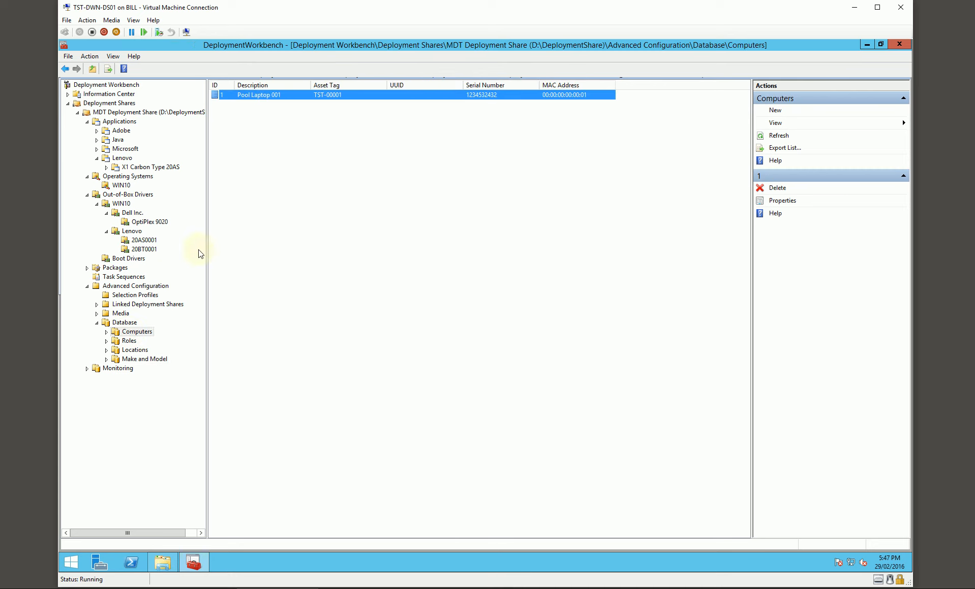
click(121, 185)
click(131, 221)
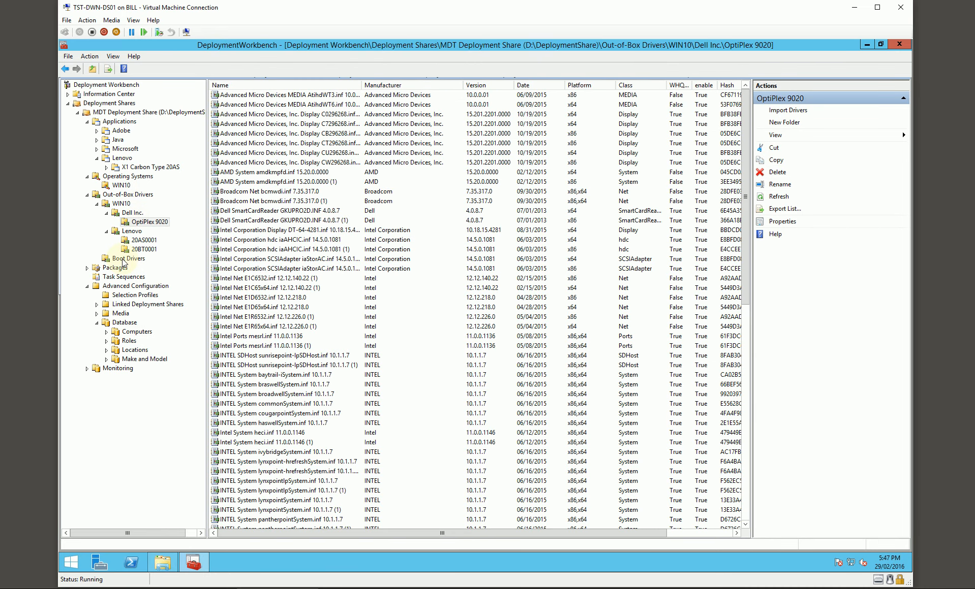
click(122, 259)
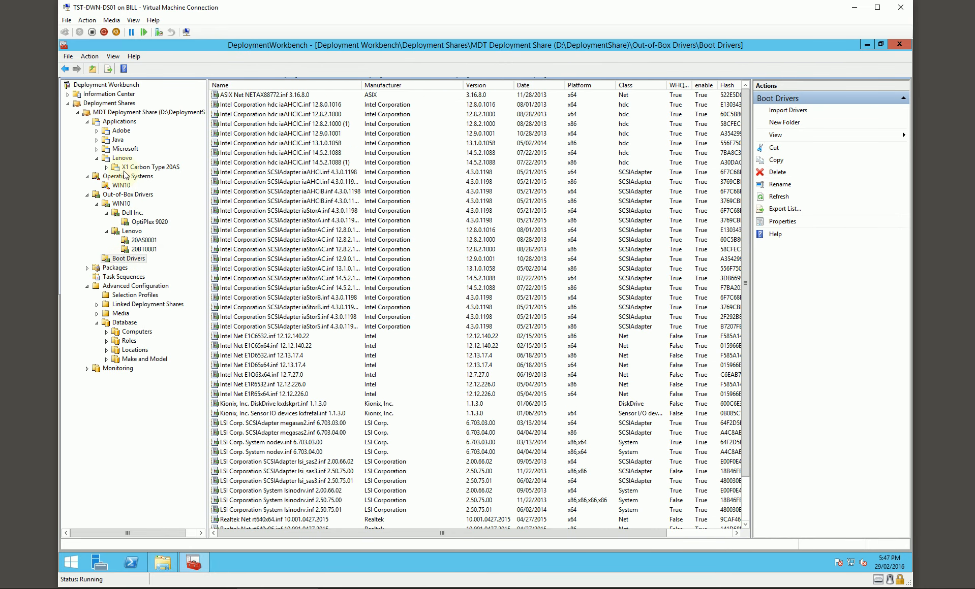
click(123, 277)
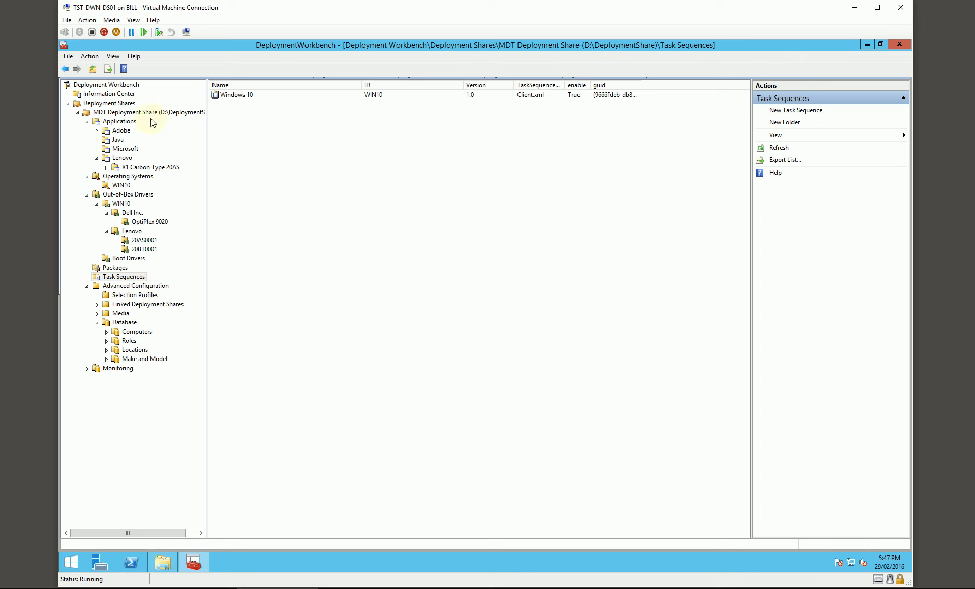
Update the MDT Deployment Share with the option to completely regenerate the boot images.
right_click(129, 116)
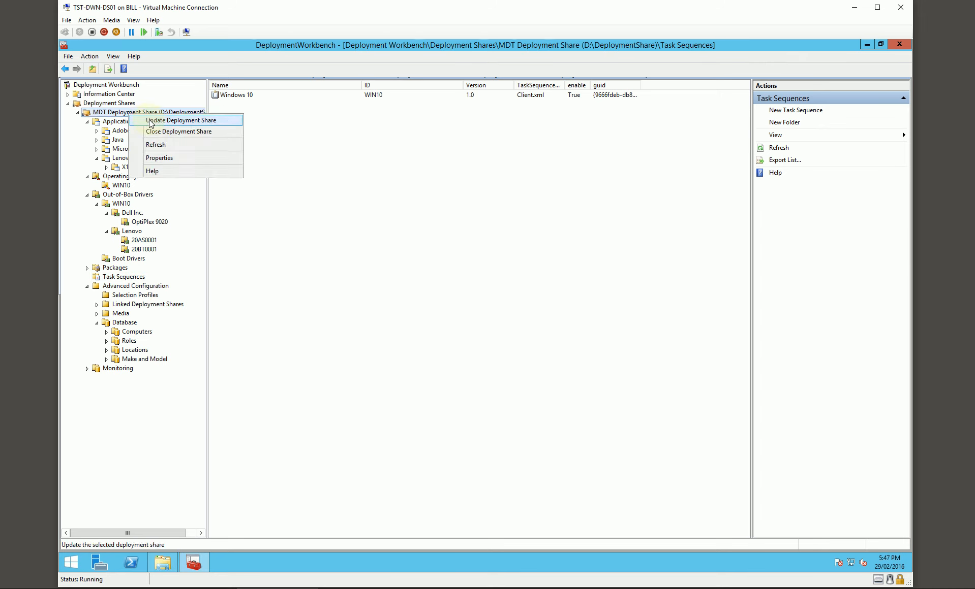
click(152, 124)
click(440, 275)
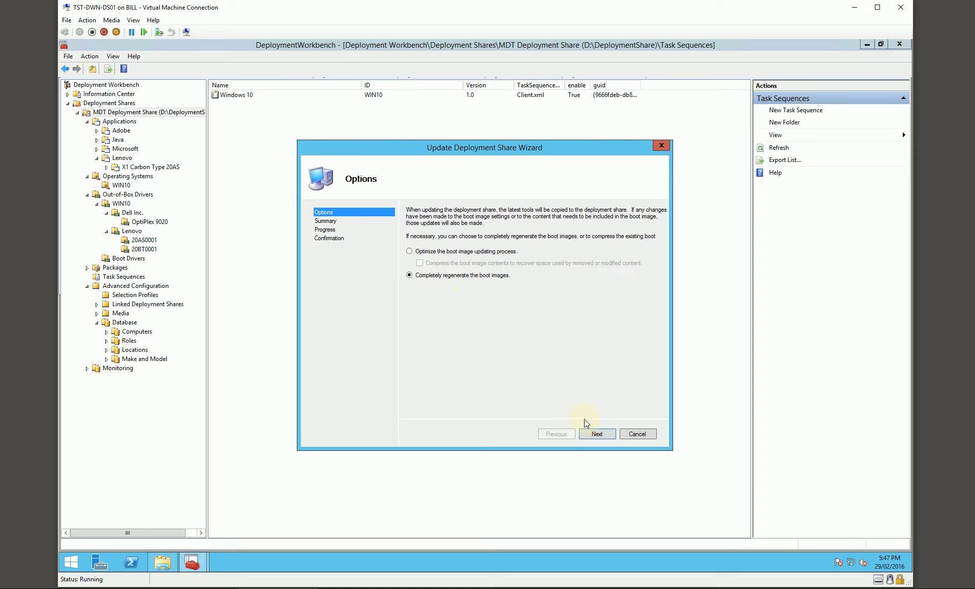
click(597, 435)
click(596, 434)
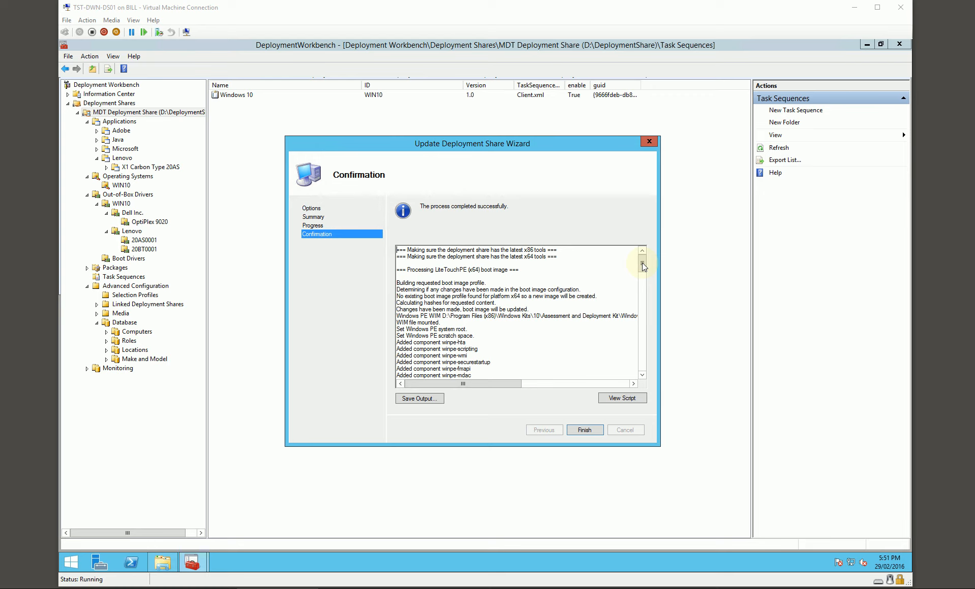
Examine the deployment share update log for injected drivers, copied files and multicast setup, and finish the wizard.
drag(643, 266, 644, 274)
drag(445, 305, 472, 352)
drag(643, 274, 643, 303)
drag(461, 285, 492, 314)
scroll(492, 316, down, 5)
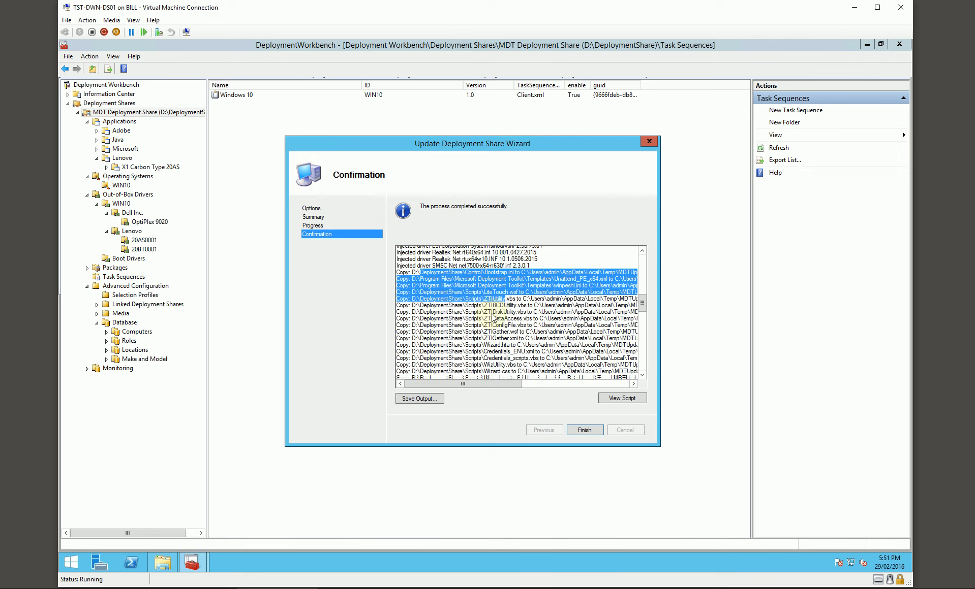
scroll(491, 316, down, 15)
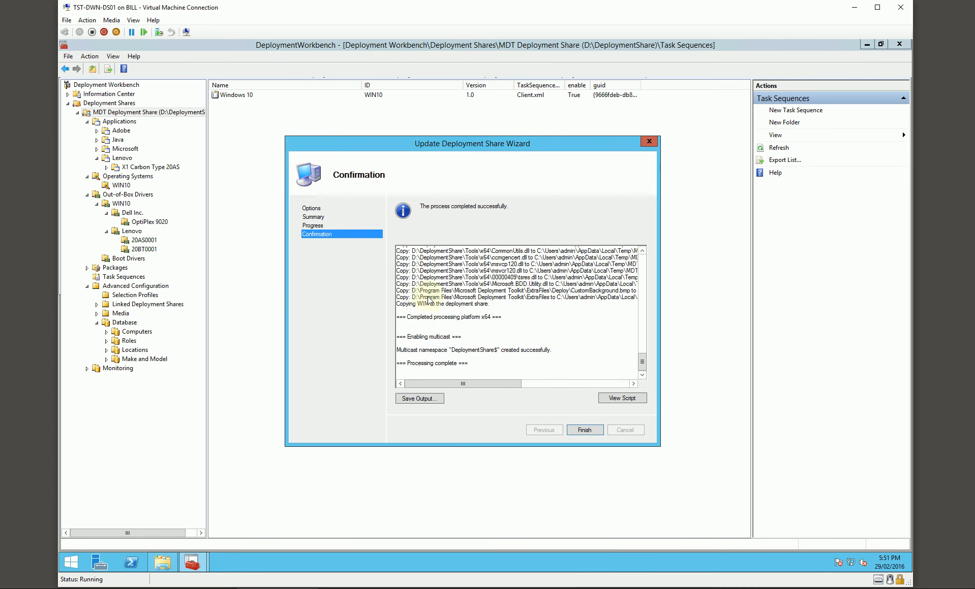
drag(412, 291, 568, 291)
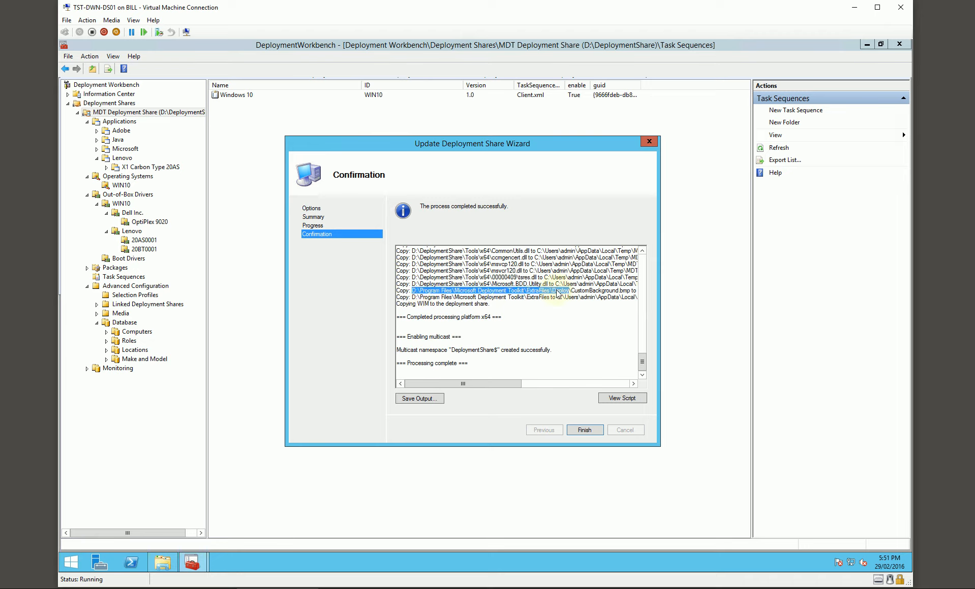
drag(508, 384, 471, 370)
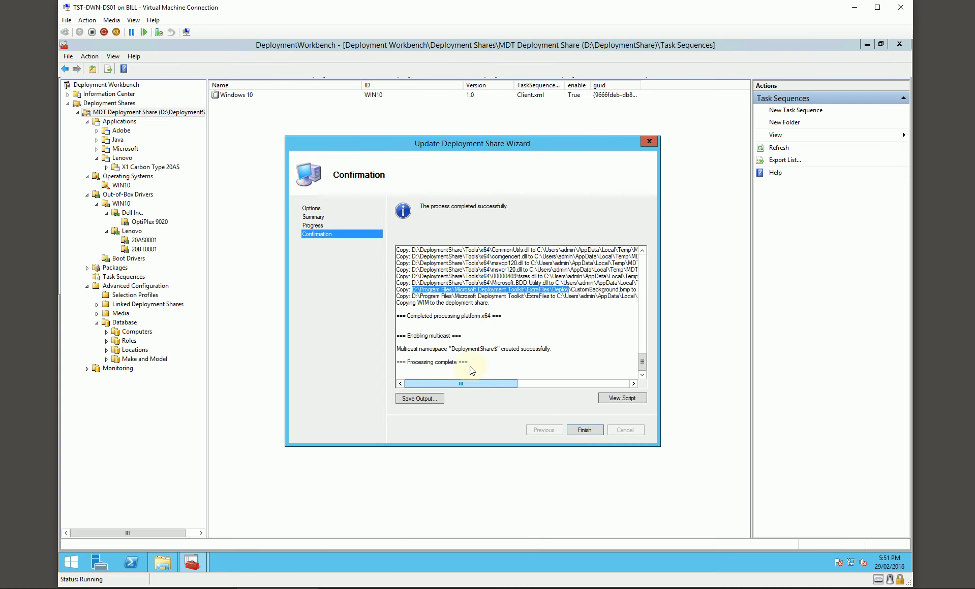
click(458, 299)
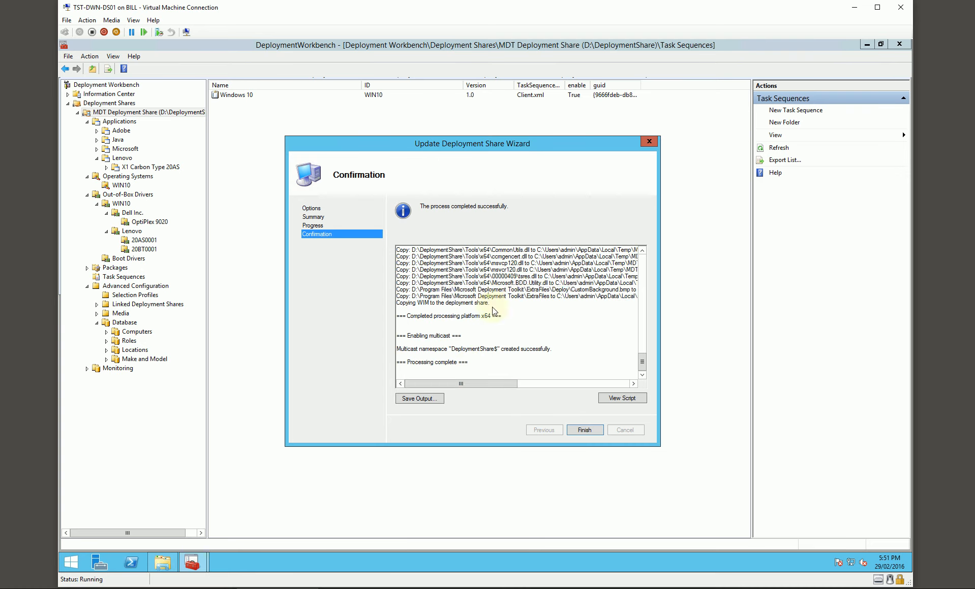
click(577, 430)
Browse to the Boot folder in D:\DeploymentShare with File Explorer and locate LiteTouchPE_x64.wim.
click(162, 562)
click(255, 313)
double_click(457, 331)
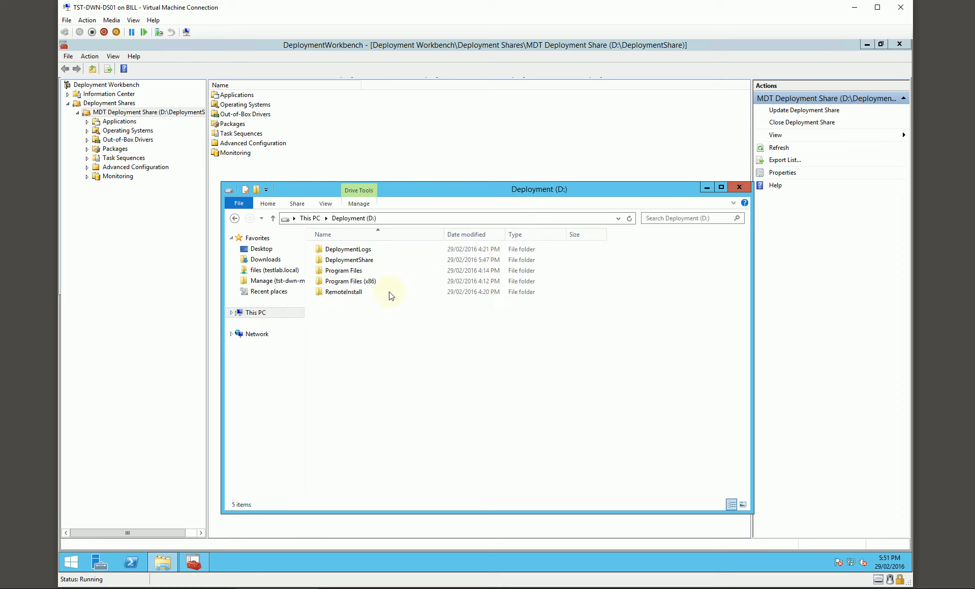
double_click(355, 260)
double_click(333, 281)
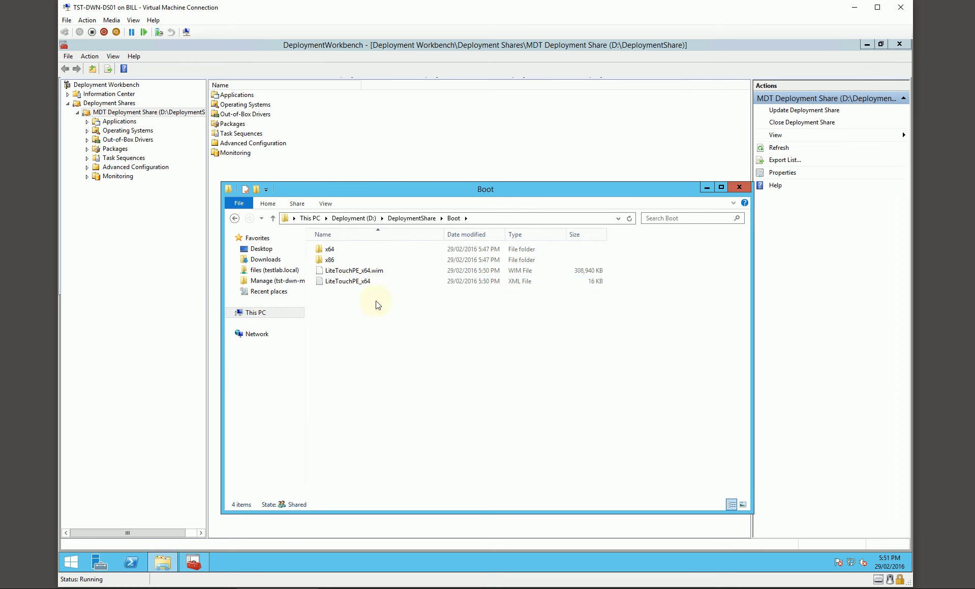
click(362, 275)
click(401, 325)
drag(467, 193, 473, 186)
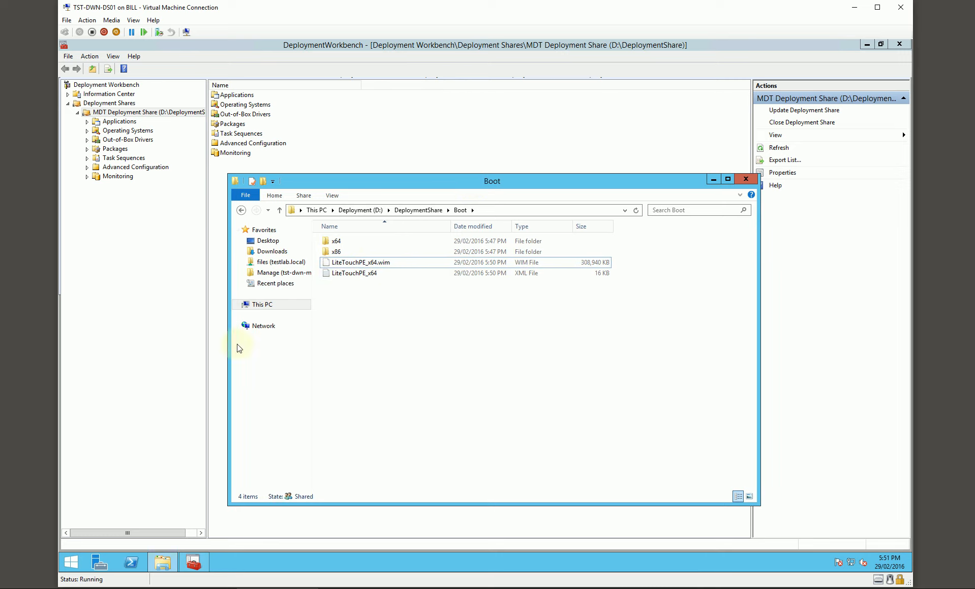
Find Windows Deployment Services by searching for "deploy", and pin it to both the taskbar and the Start screen.
click(79, 564)
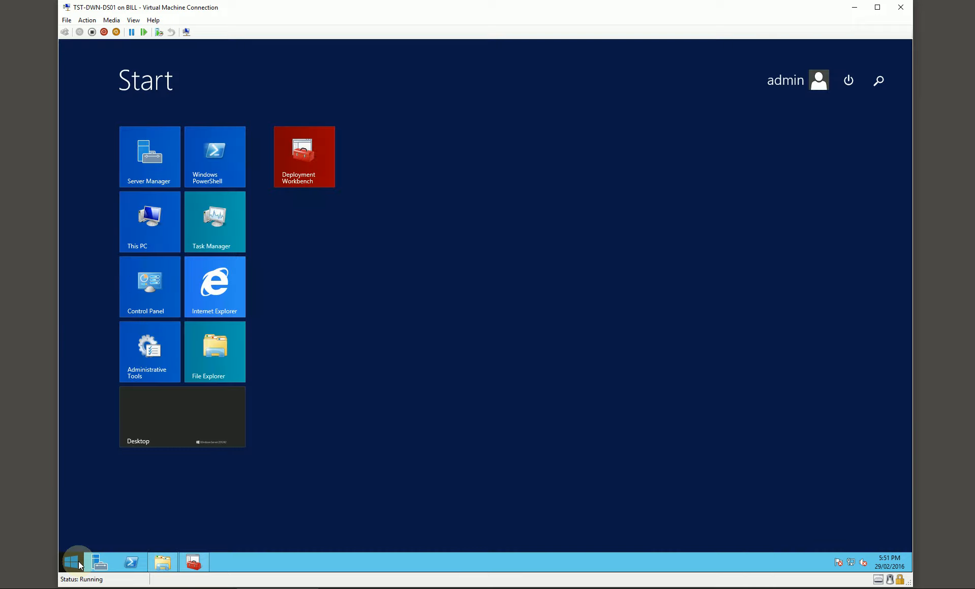
text(deployment Workbench)
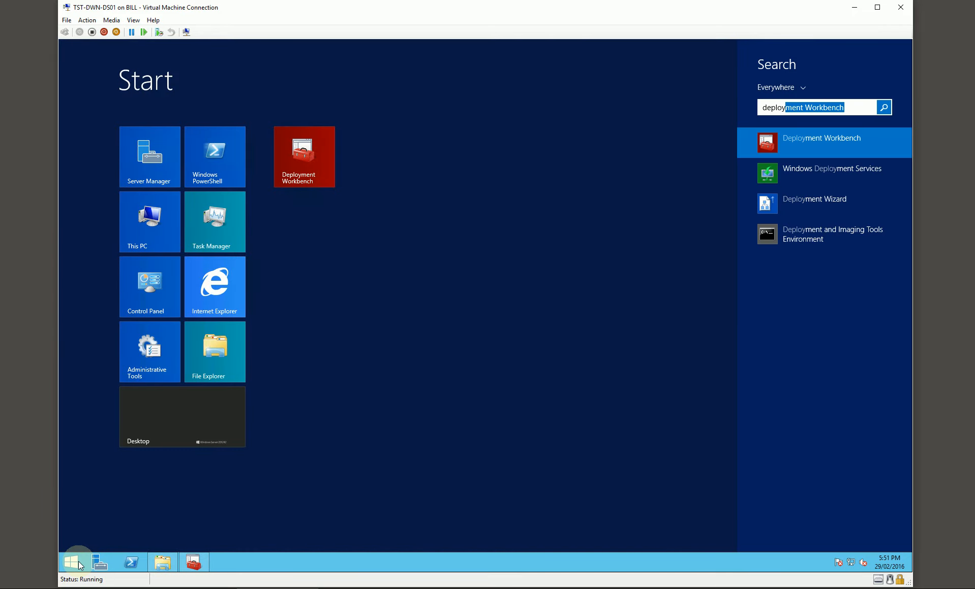
right_click(796, 171)
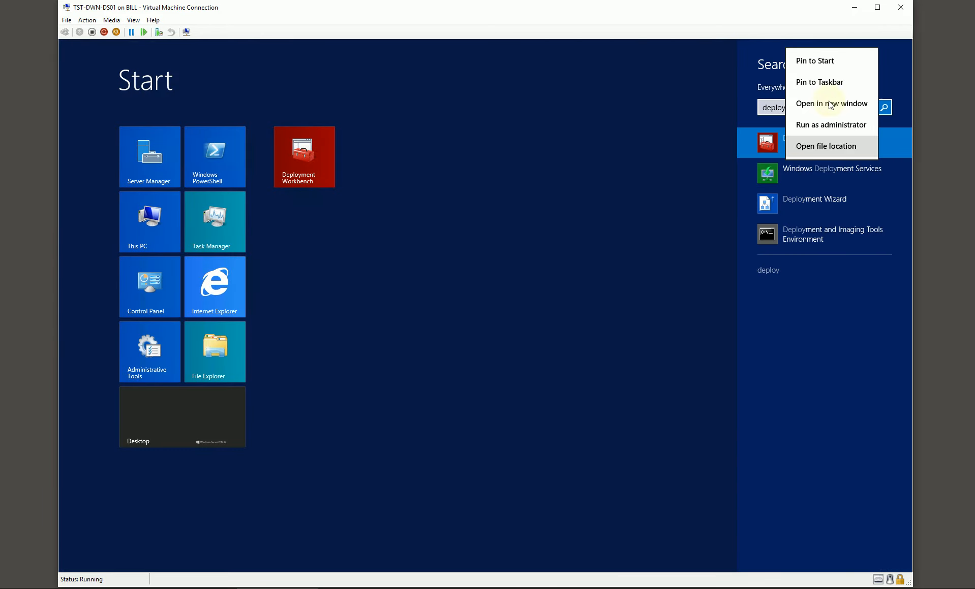
click(825, 83)
right_click(810, 166)
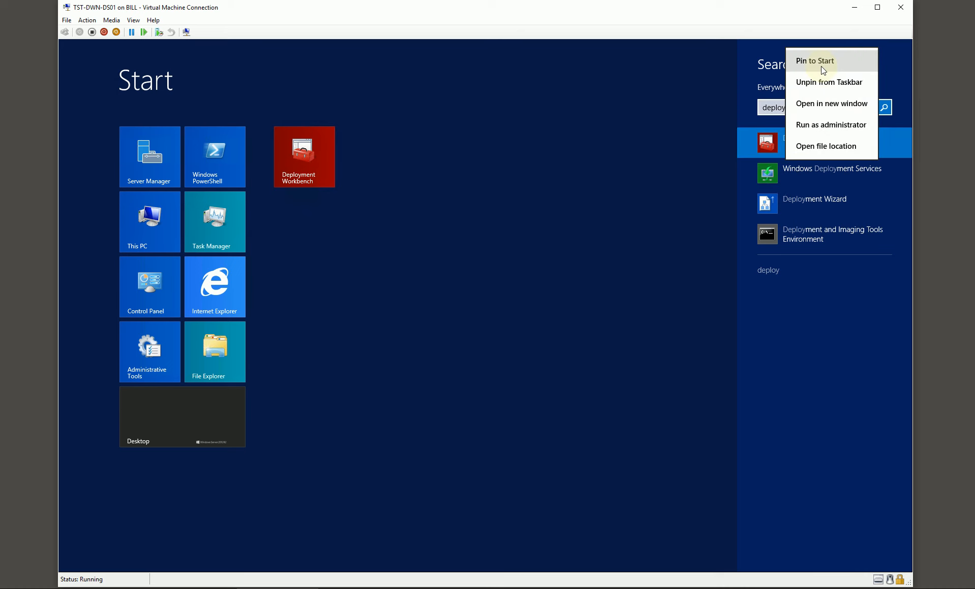
click(801, 61)
Open Windows Deployment Services and expand the Servers node down to TST-DWN-DS01.testlab.local.
click(375, 154)
click(375, 155)
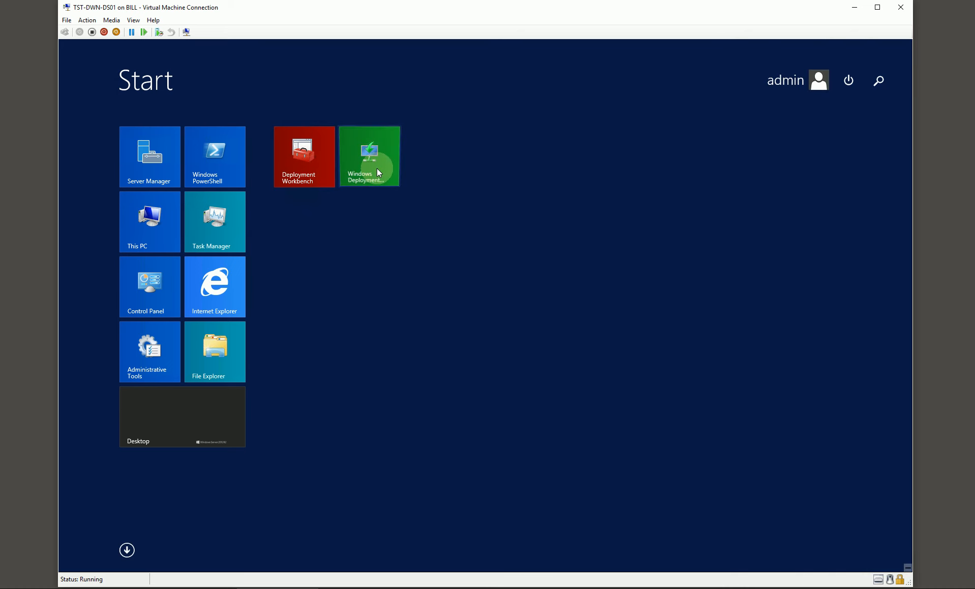
click(186, 167)
click(196, 177)
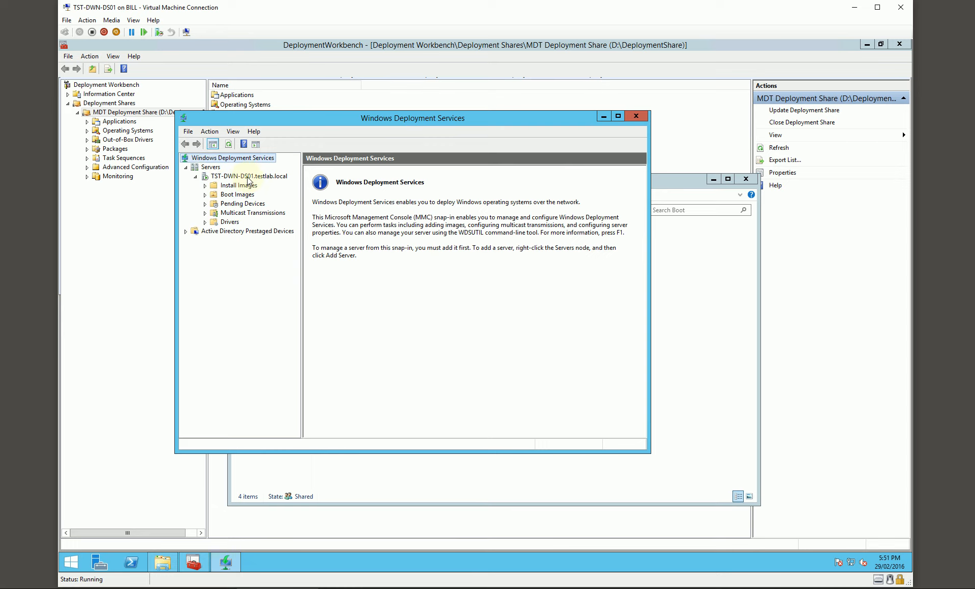
Start adding a boot image to TST-DWN-DS01, choosing D:\DeploymentShare\Boot\LiteTouchPE_x64.wim as the image file.
click(234, 195)
right_click(241, 199)
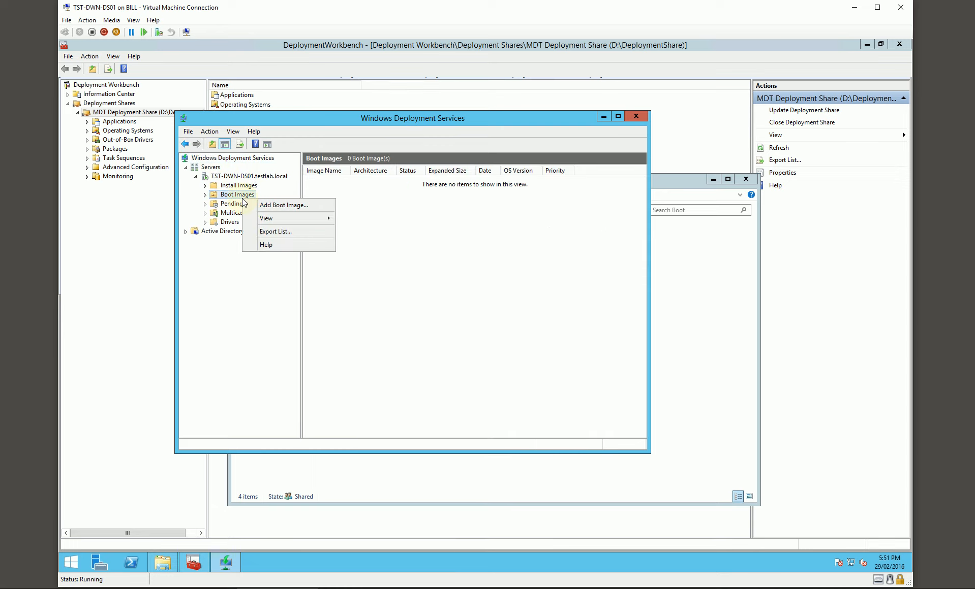
click(264, 204)
click(572, 272)
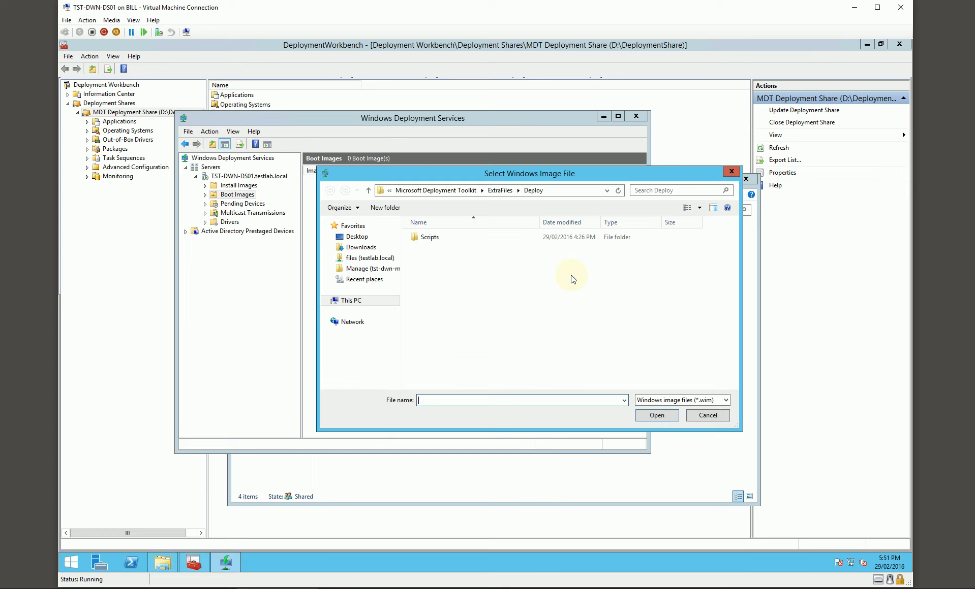
click(351, 300)
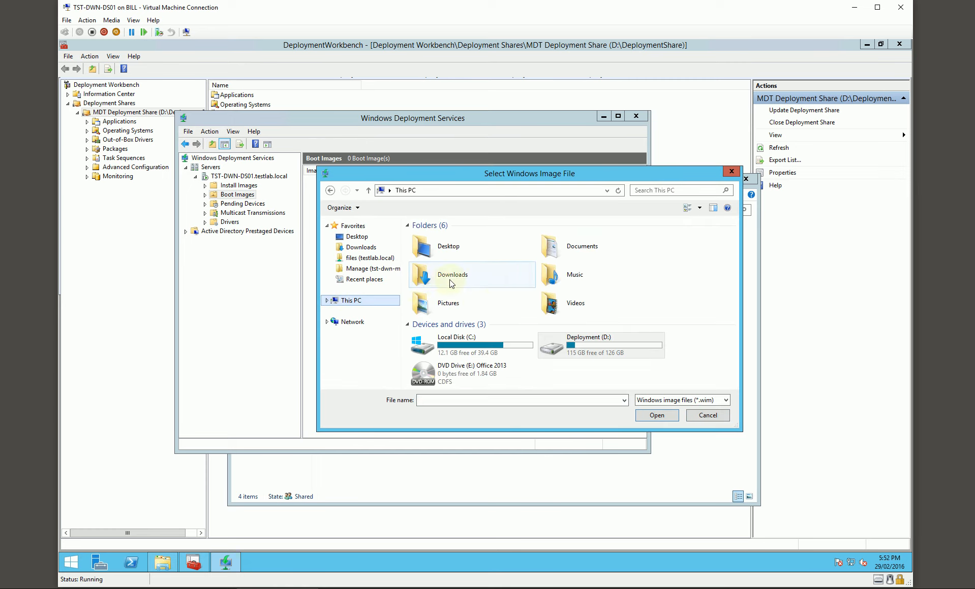
double_click(551, 342)
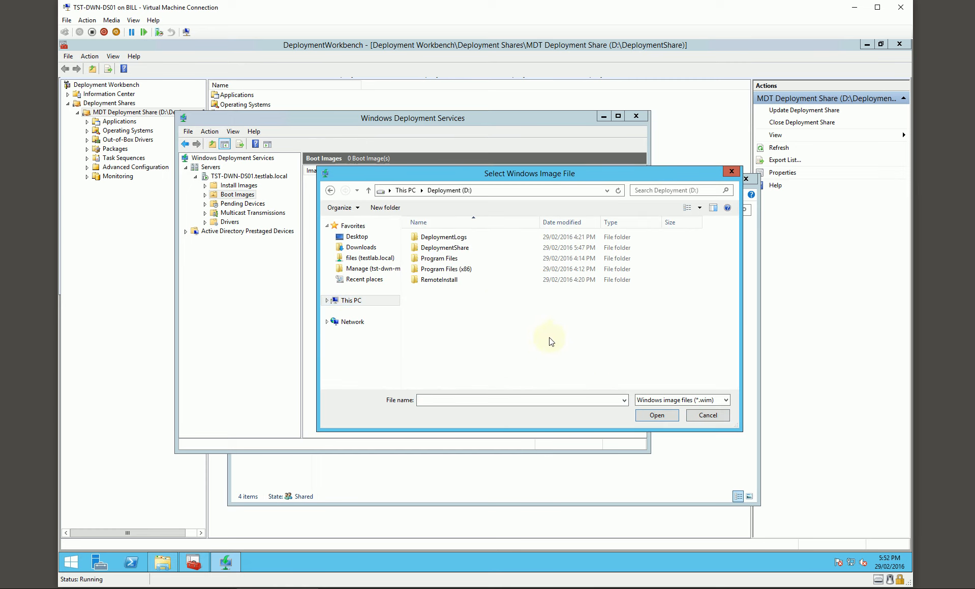
double_click(455, 249)
double_click(435, 269)
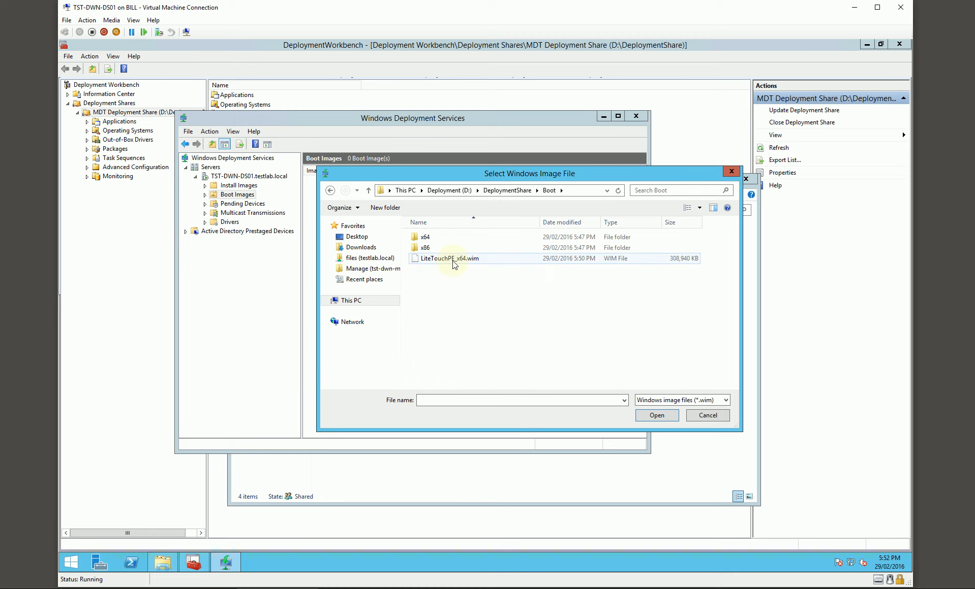
double_click(448, 258)
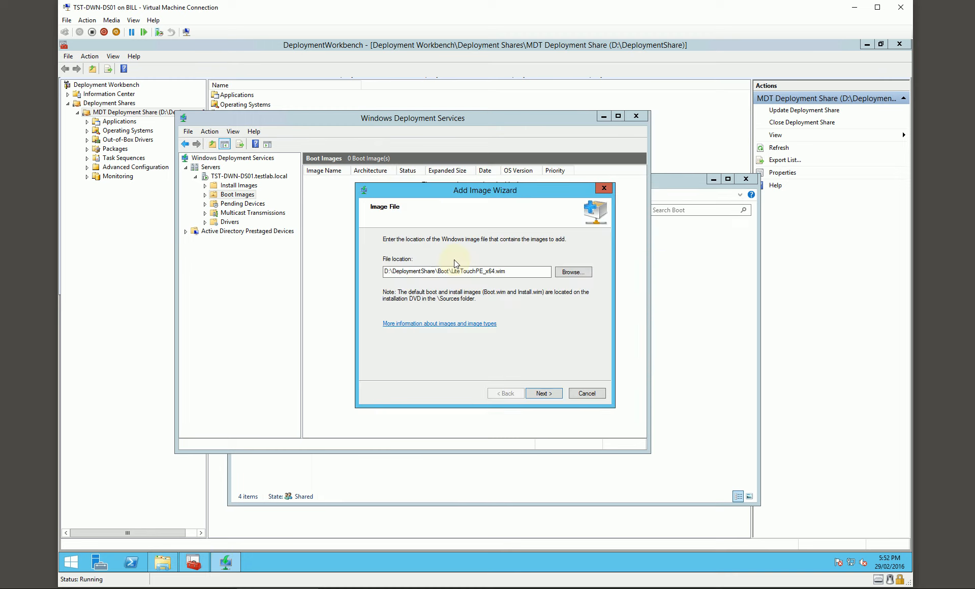
Accept the remaining image settings and complete adding the Lite Touch boot image to TST-DWN-DS01.
click(544, 394)
click(545, 394)
click(544, 394)
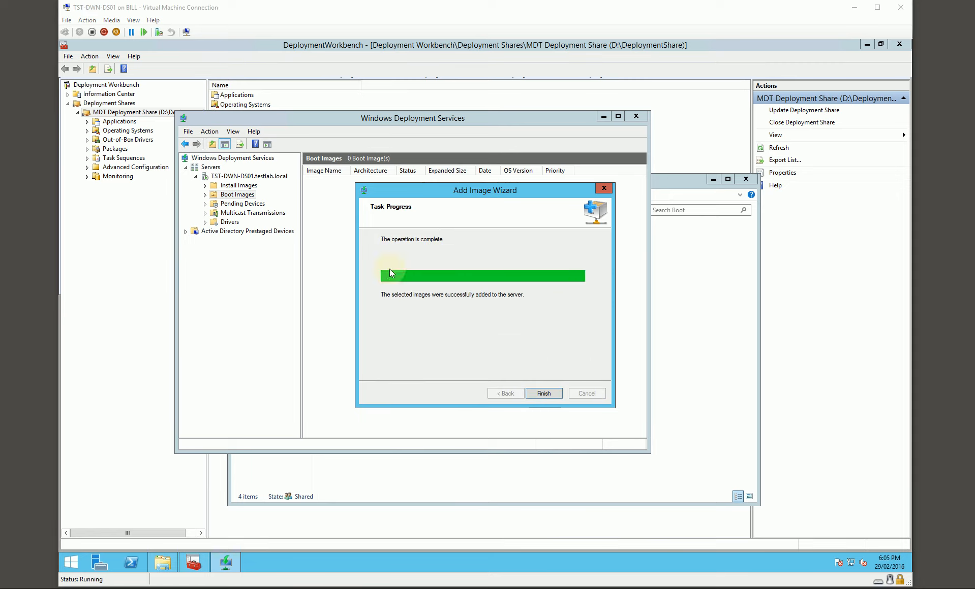
click(543, 394)
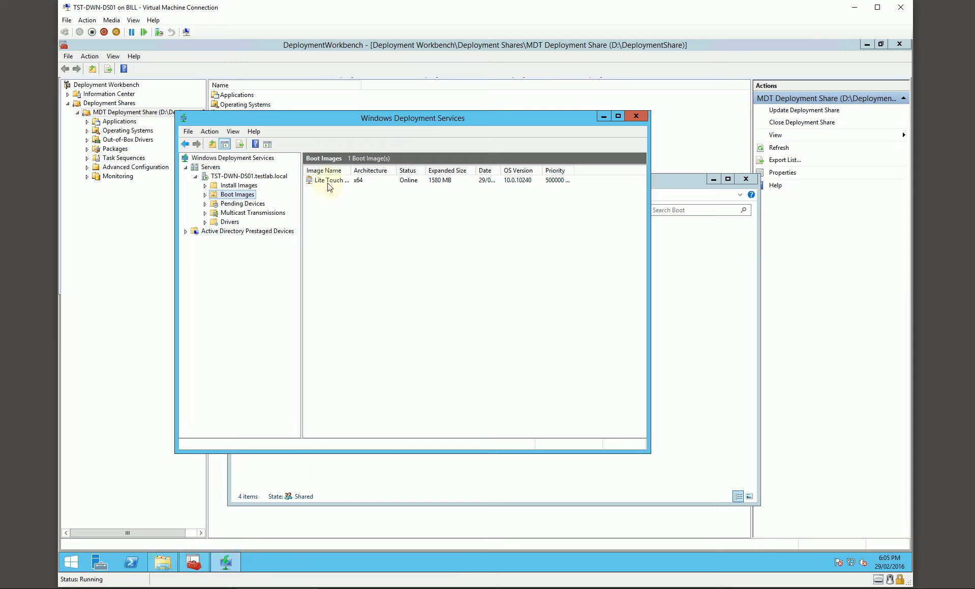
Add another computer, TST-PER-MS01, to the Windows Deployment Services server list.
right_click(210, 168)
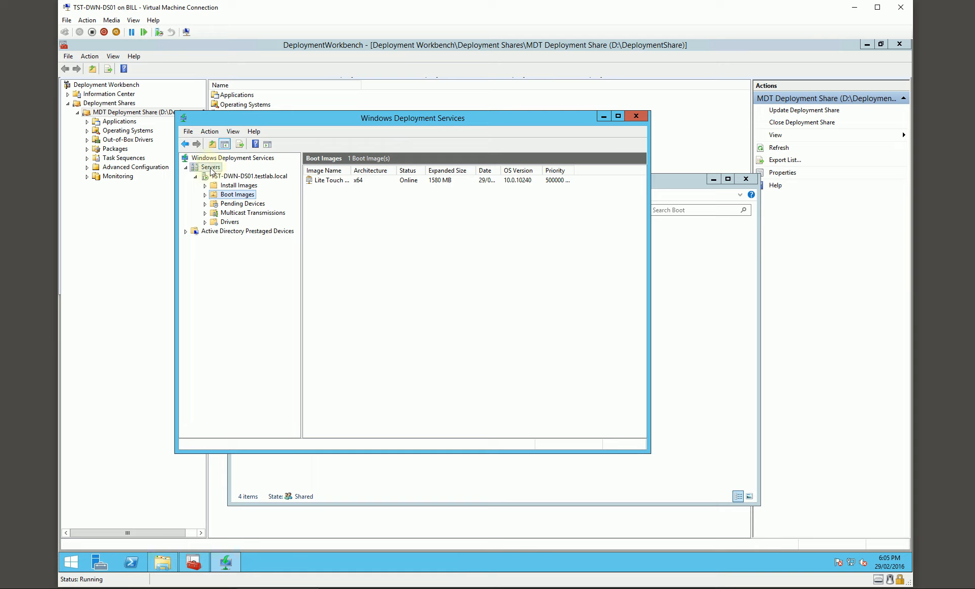
click(244, 176)
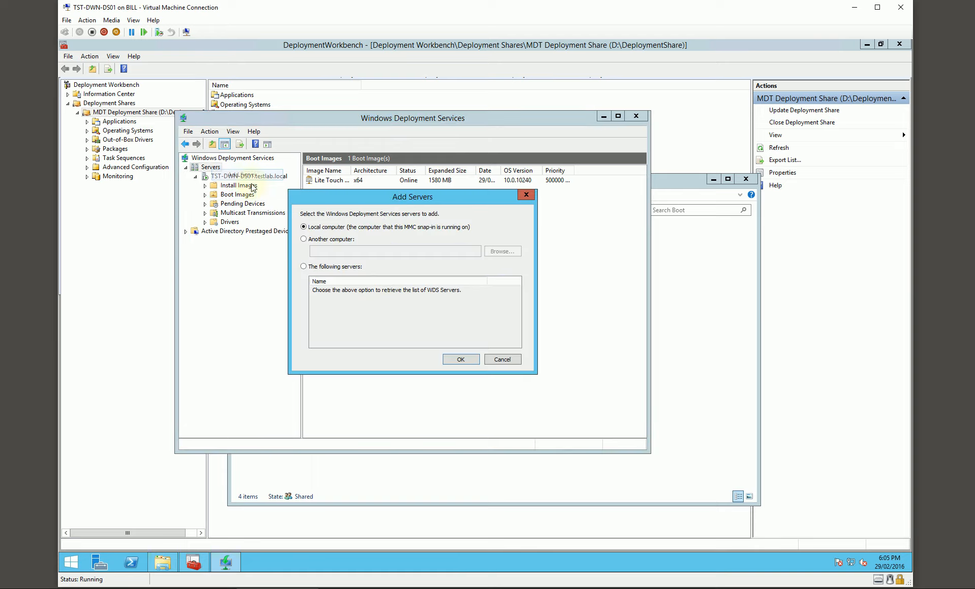
click(321, 241)
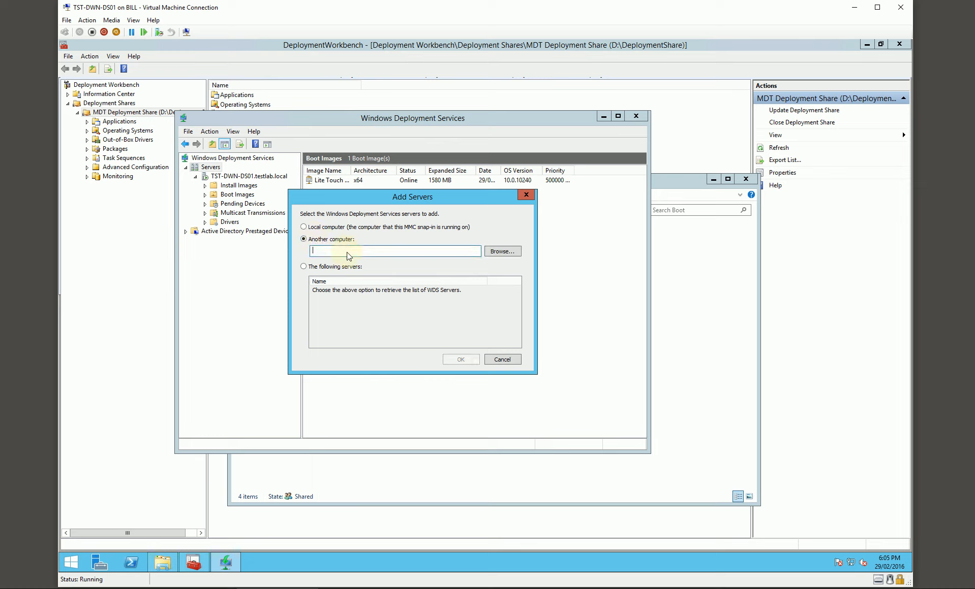
text(TST-PER-MS01)
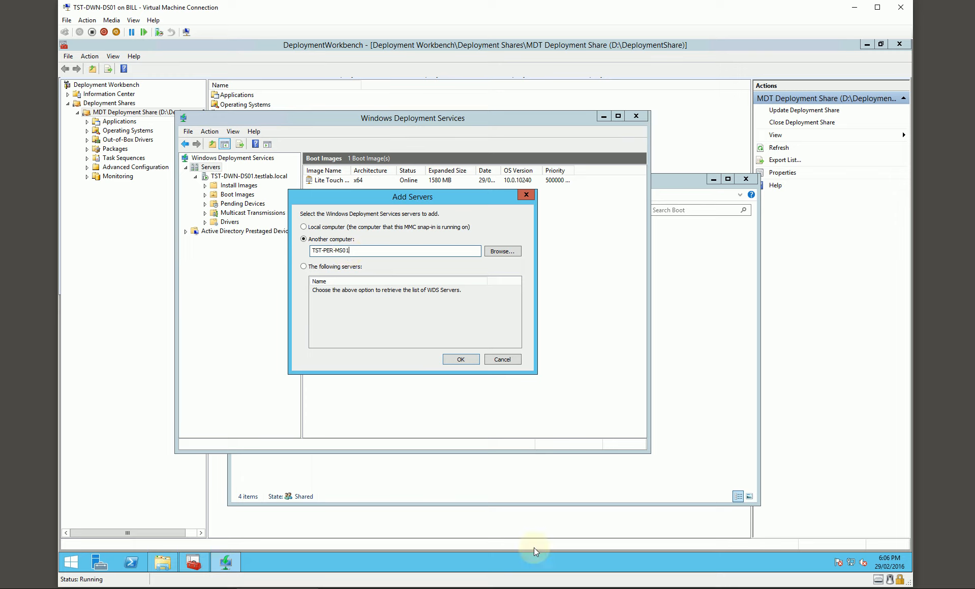
click(450, 367)
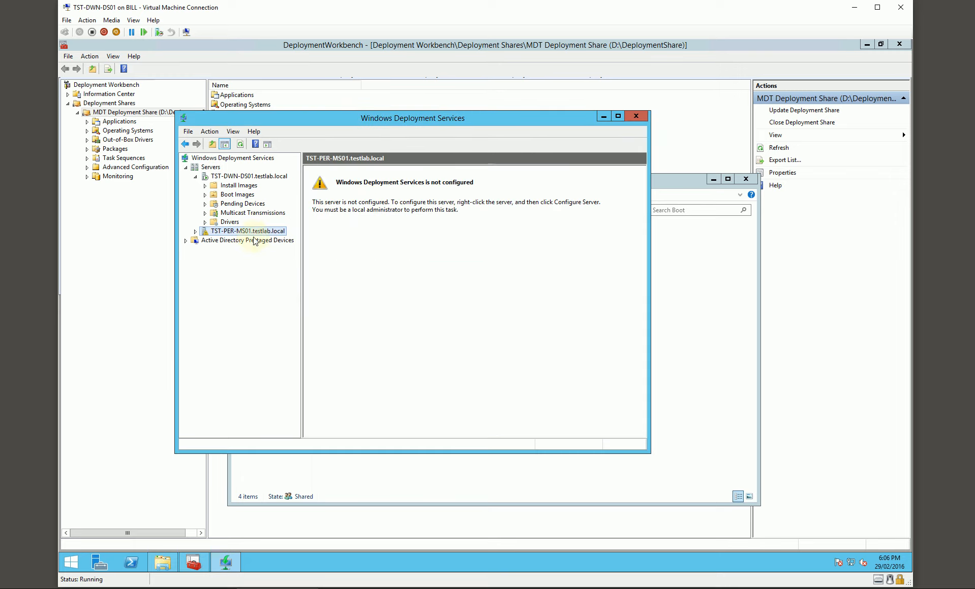
Add another computer, TST-SYD-MS01, to the Windows Deployment Services server list.
right_click(216, 172)
click(231, 176)
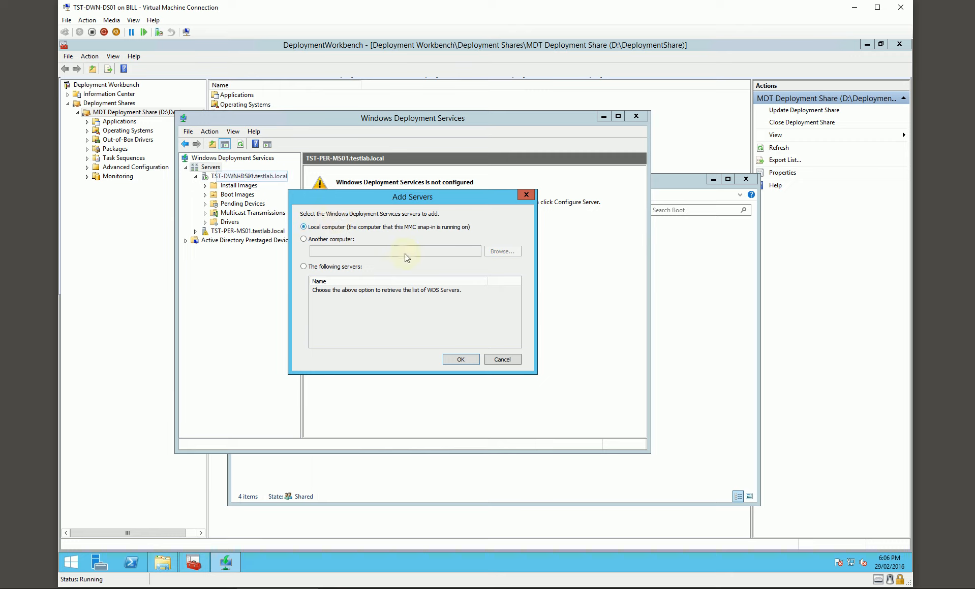
click(327, 239)
click(346, 256)
text(TST)
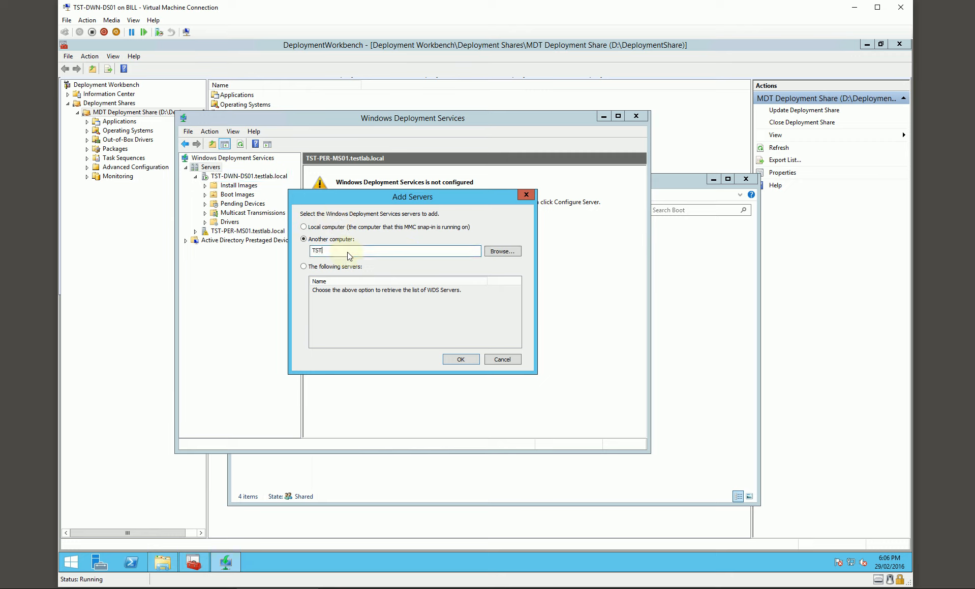
text(-SYD-MS01)
click(450, 360)
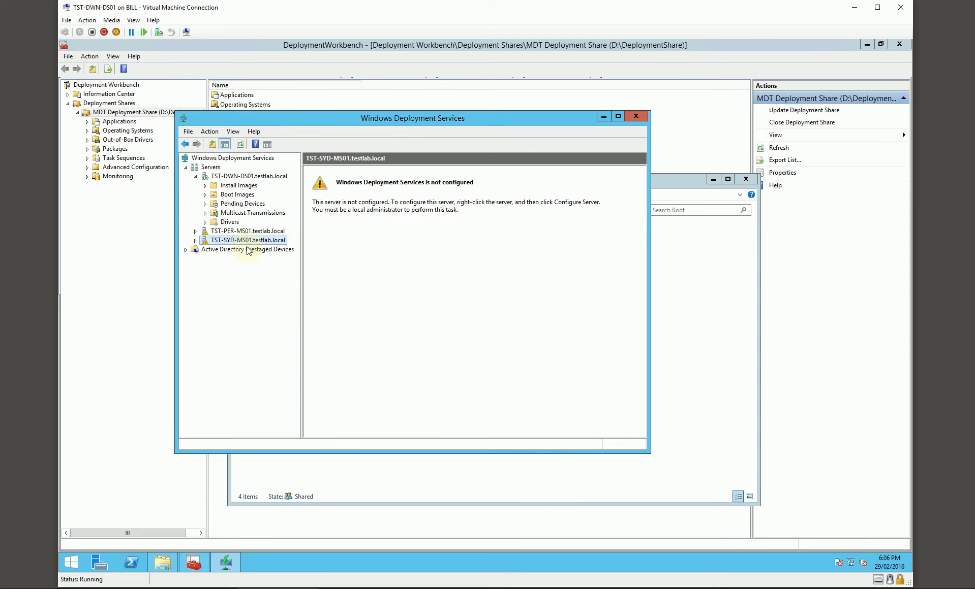
Configure TST-PER-MS01 as integrated with Active Directory, with D:\RemoteInstall as its remote installation folder.
click(196, 231)
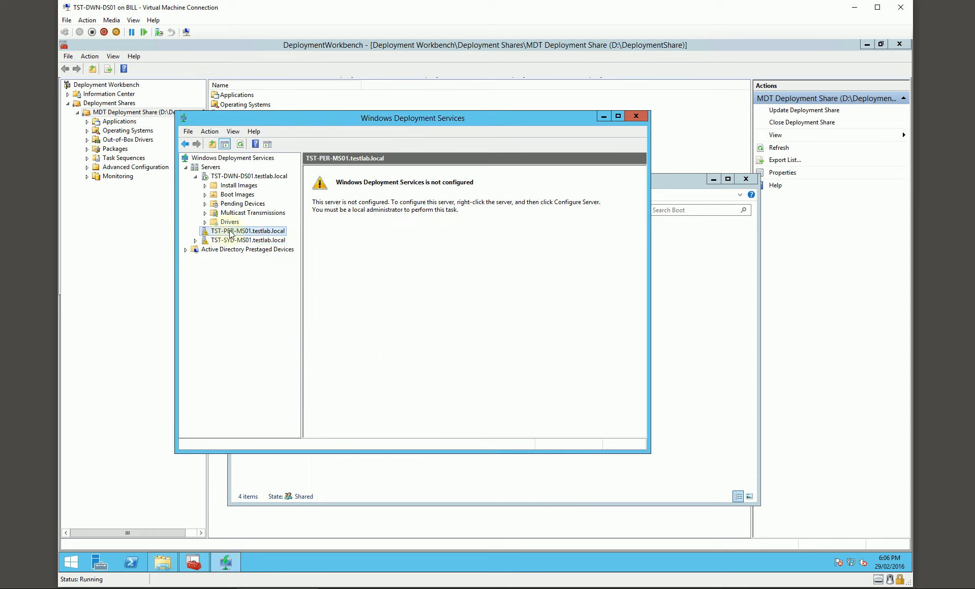
right_click(237, 234)
click(249, 240)
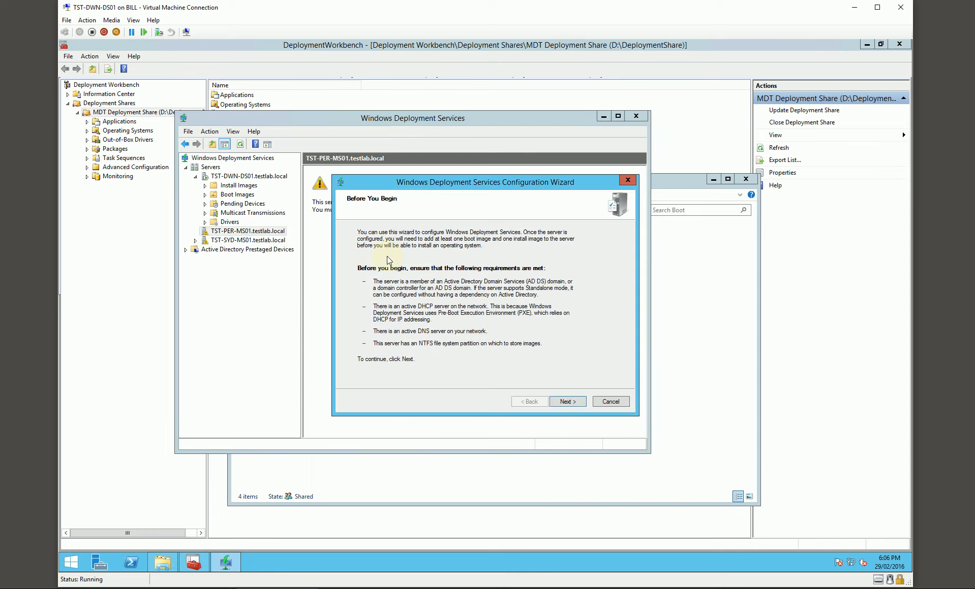
click(564, 403)
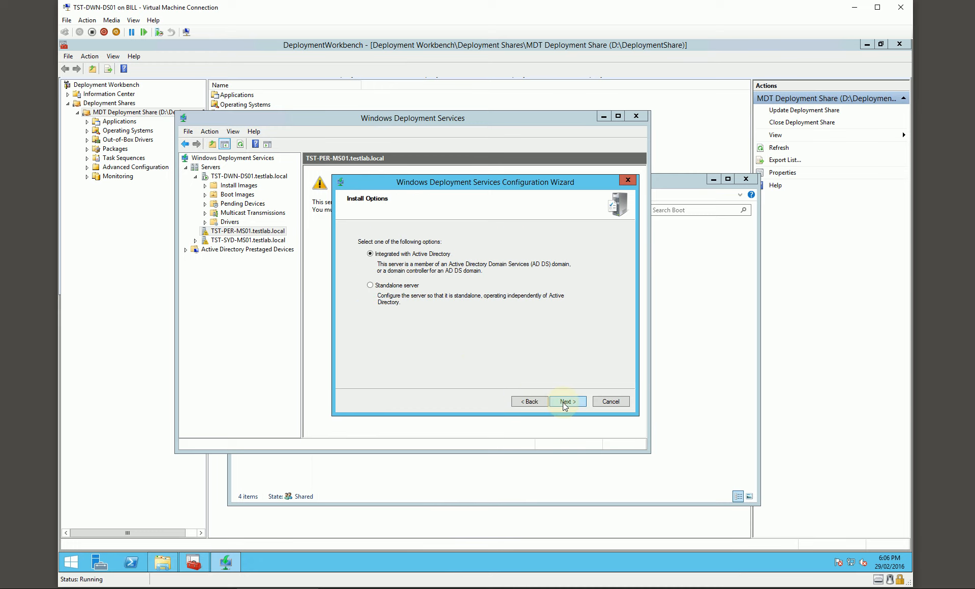
click(563, 402)
click(362, 297)
key(BackSpace)
text(D:\RemoteInstall)
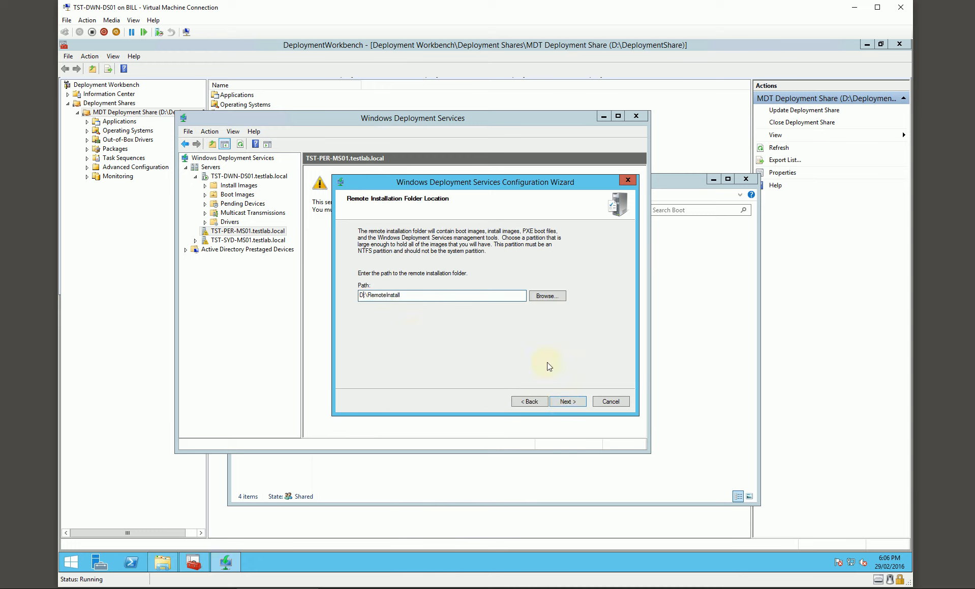
click(563, 403)
Set TST-PER-MS01 to respond to all known and unknown client computers, and finish its configuration without adding images.
click(419, 309)
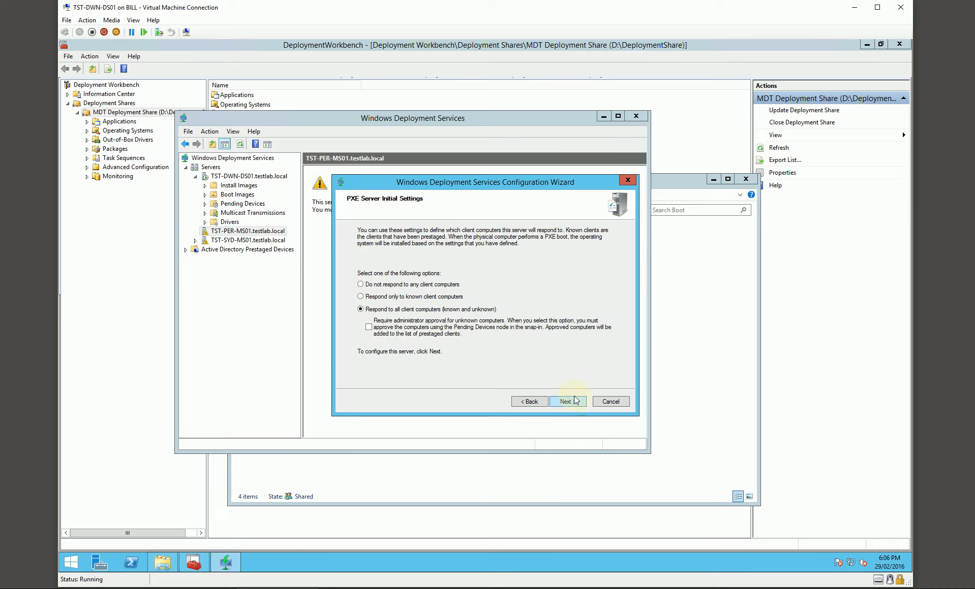
click(573, 401)
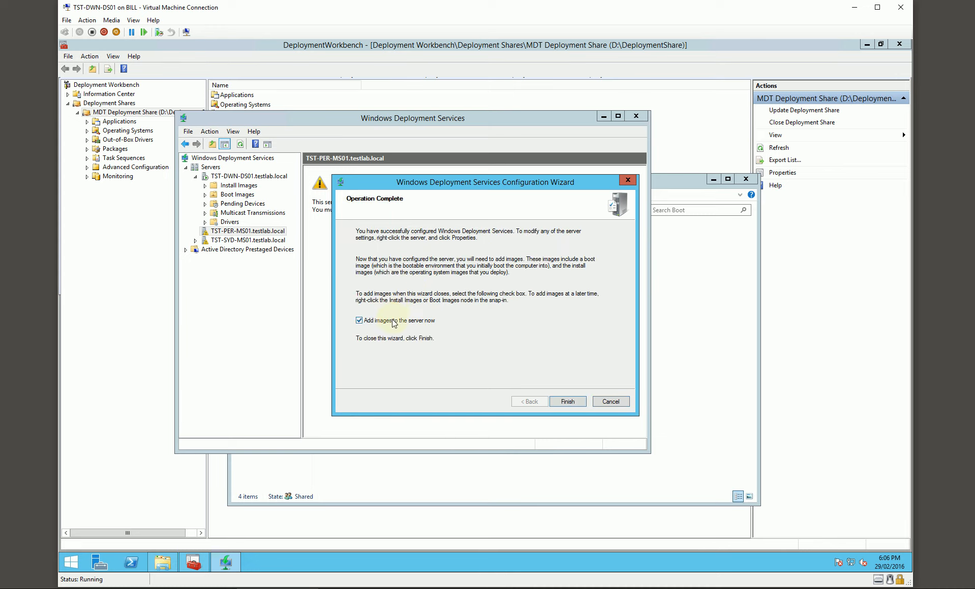
click(567, 402)
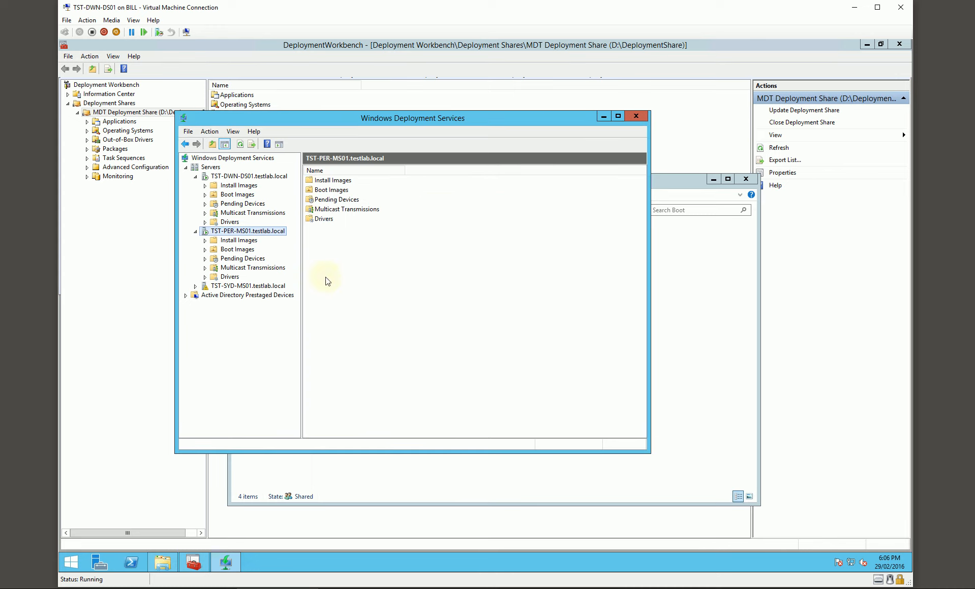
Configure TST-SYD-MS01 as integrated with Active Directory, with the remote installation folder on drive D.
click(229, 285)
right_click(226, 286)
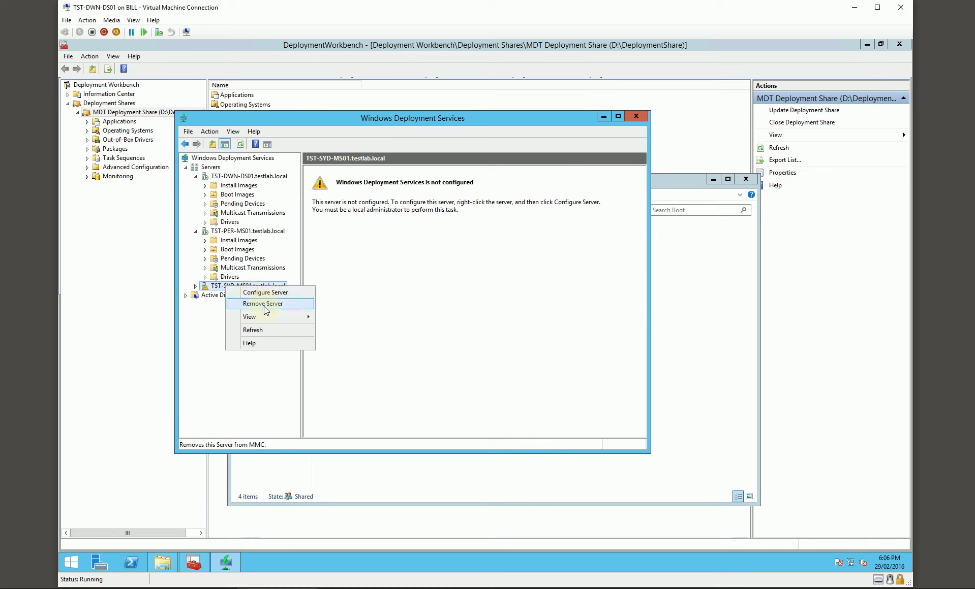
click(256, 293)
click(567, 402)
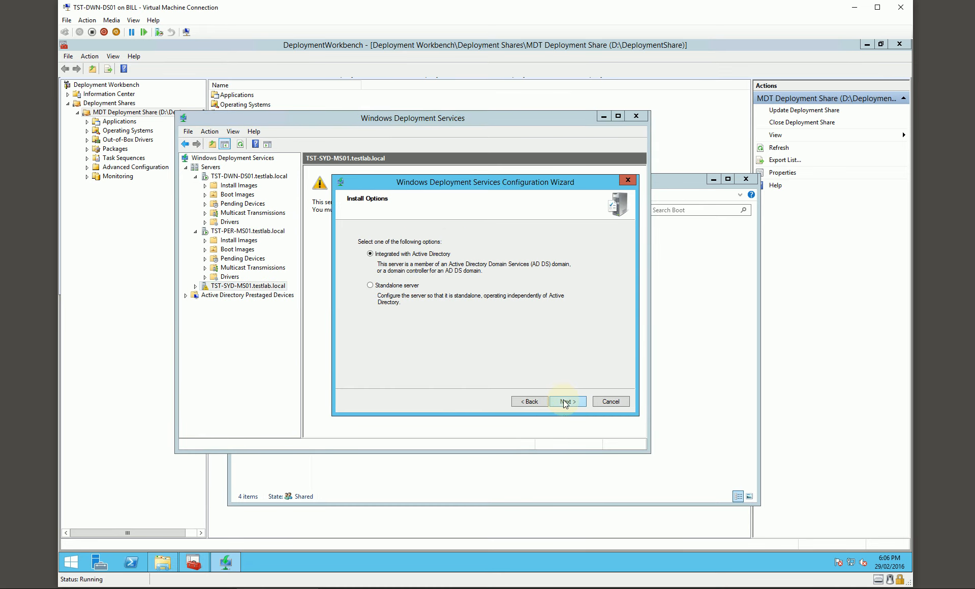
click(568, 401)
click(363, 295)
key(BackSpace)
text(D)
click(567, 401)
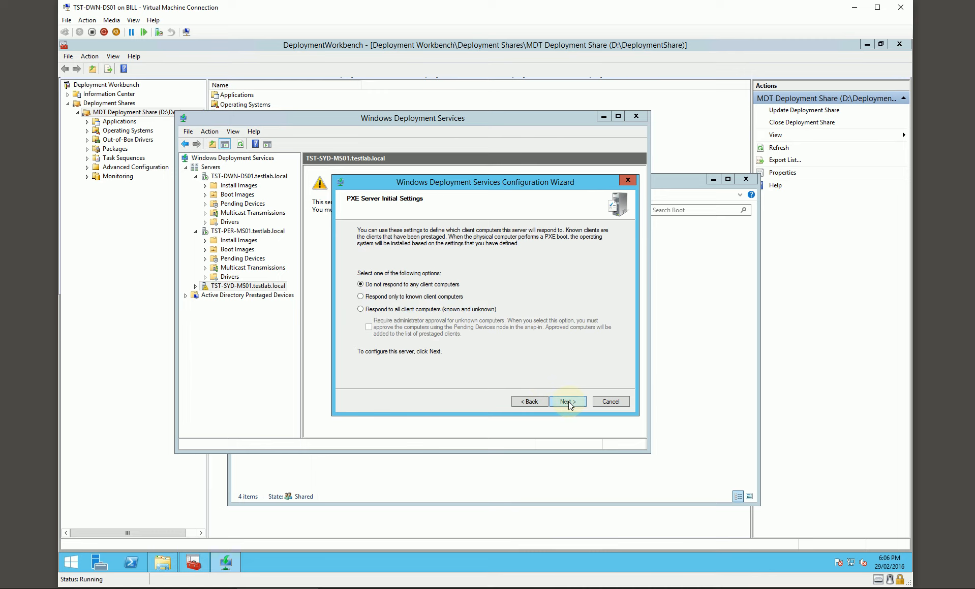
Set TST-SYD-MS01 to respond to all known and unknown client computers, and finish its configuration without adding images.
click(468, 310)
click(568, 402)
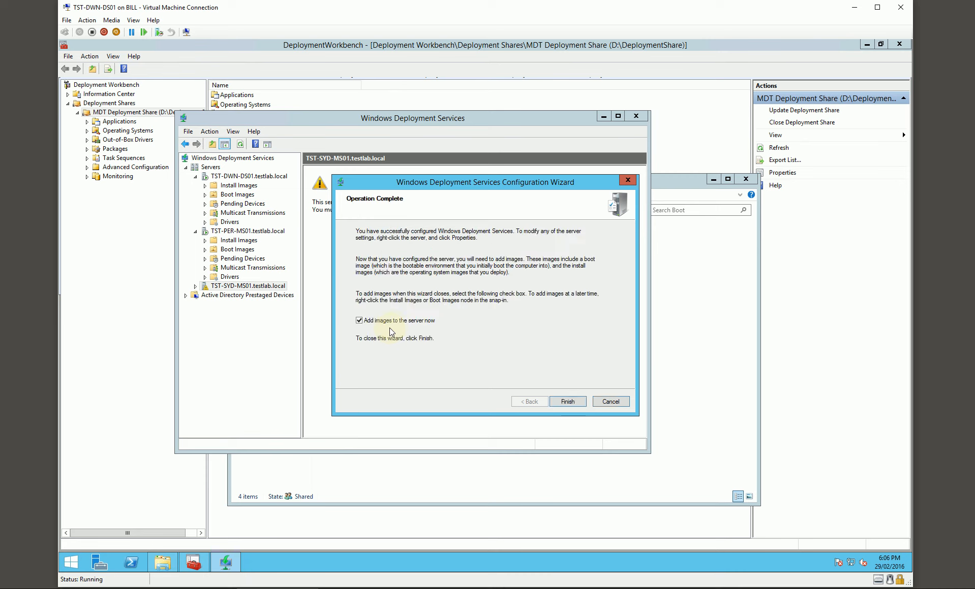
click(392, 321)
click(568, 401)
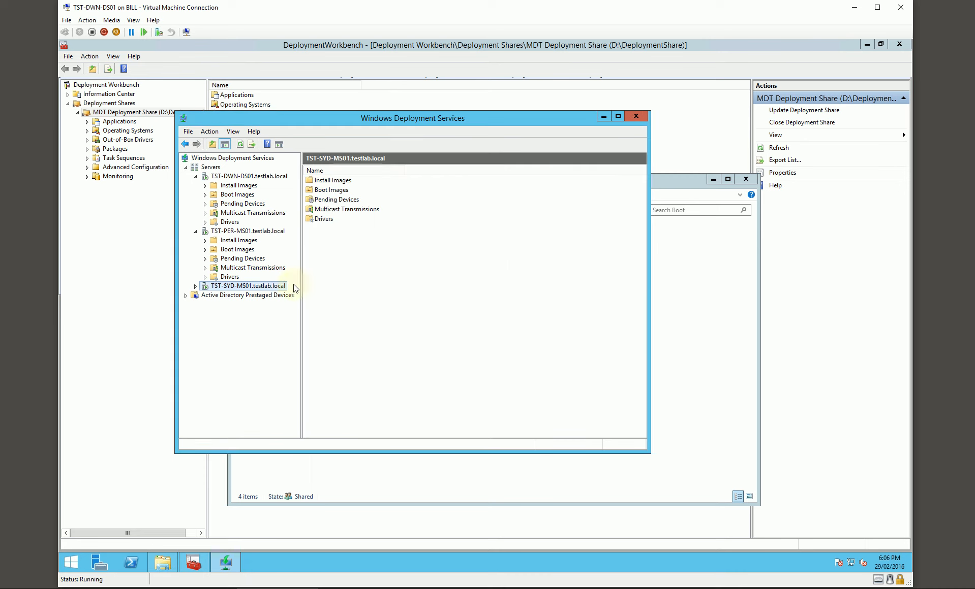
Add the boot image LiteTouchPE_x64.wim from D:\DeploymentShare\Boot to TST-PER-MS01, keeping the default image details.
click(196, 286)
click(243, 250)
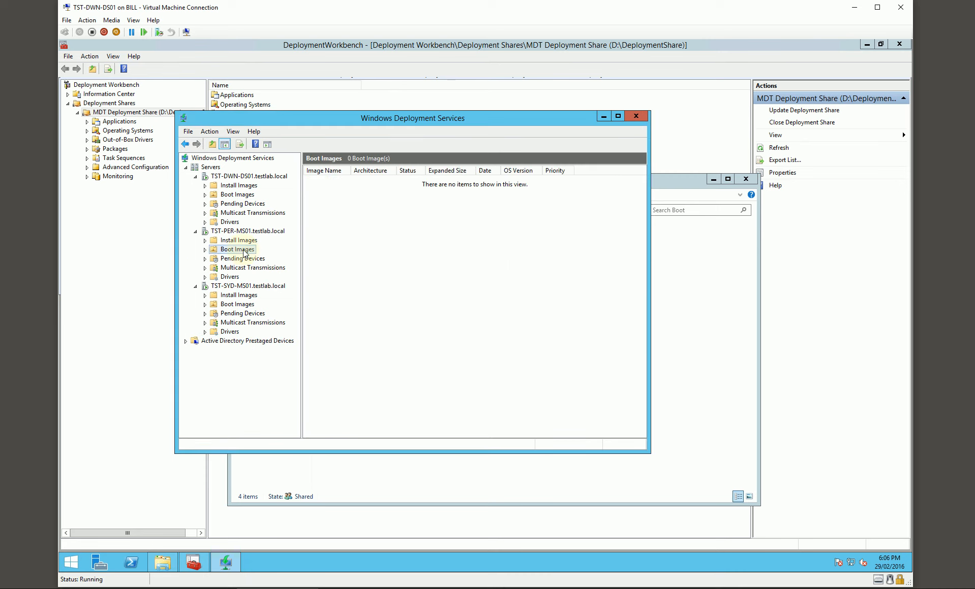
right_click(246, 252)
click(296, 258)
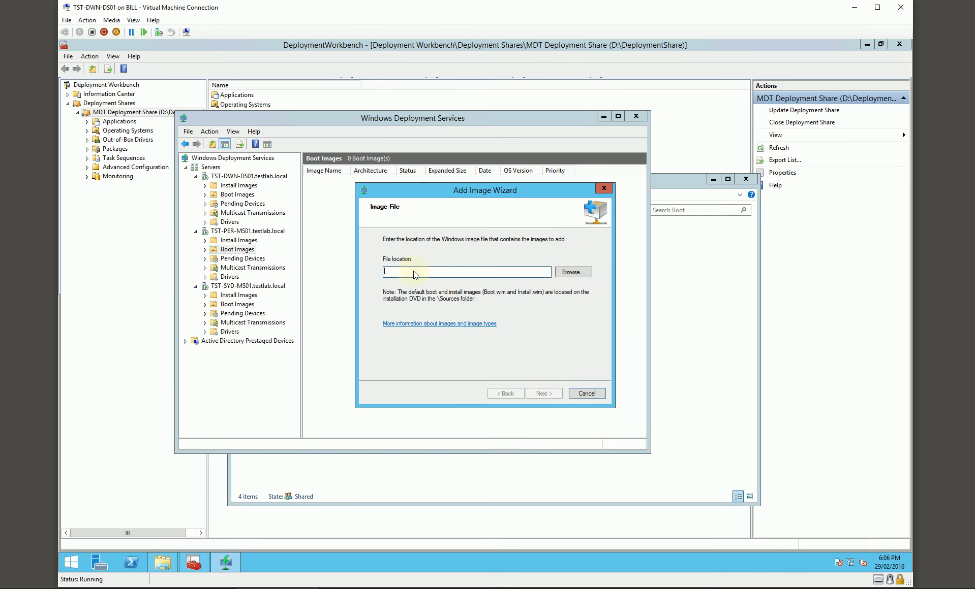
click(563, 275)
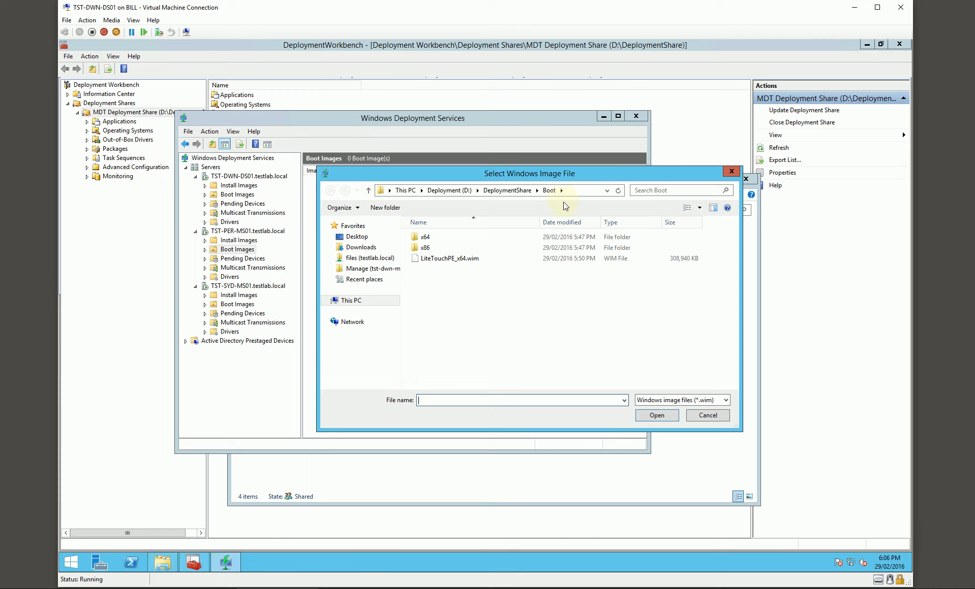
double_click(448, 259)
click(535, 393)
click(539, 395)
click(539, 395)
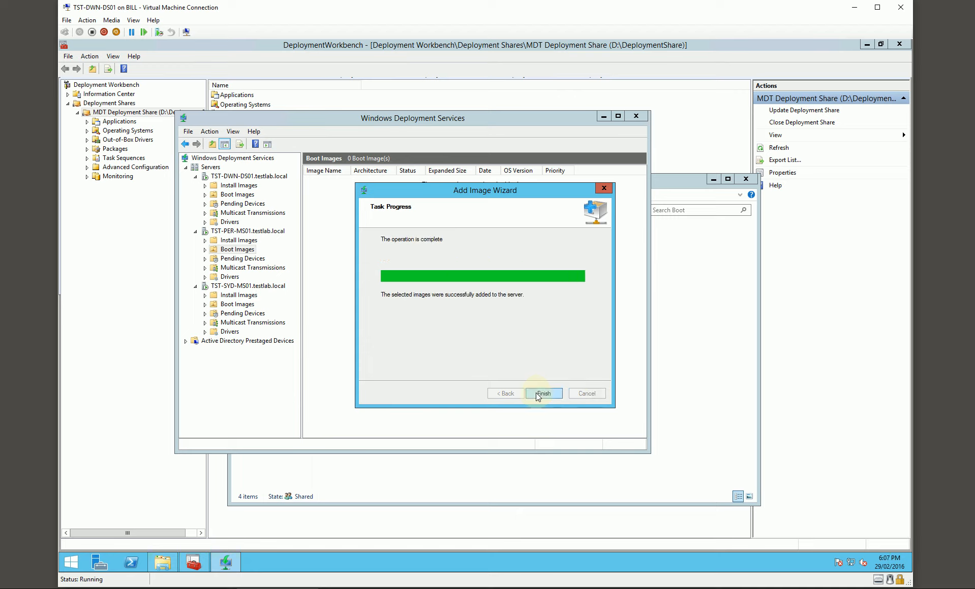
click(539, 394)
Add the boot image D:\DeploymentShare\Boot\LiteTouchPE_x64.wim to TST-SYD-MS01, keeping the default image details.
click(233, 305)
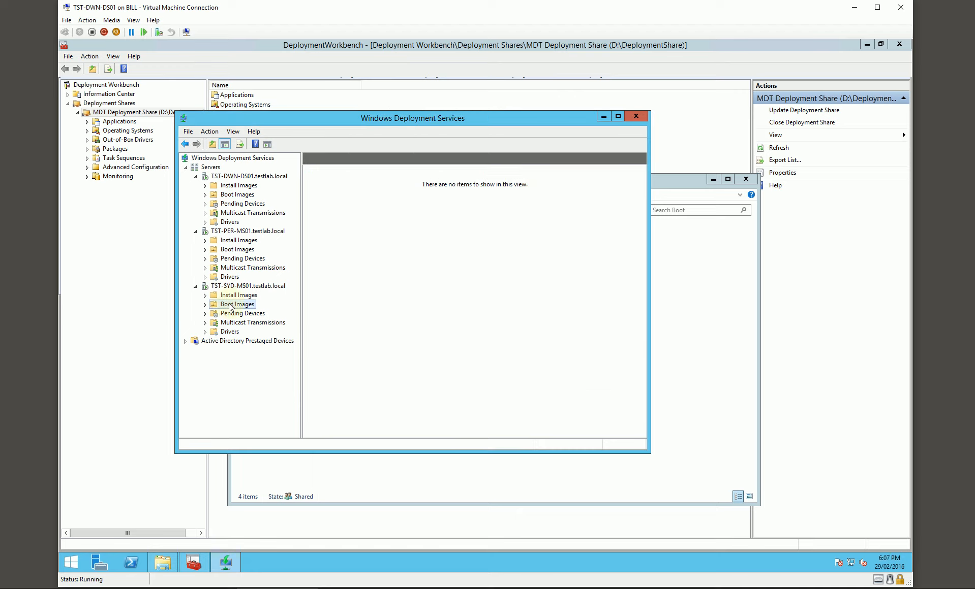
right_click(233, 305)
click(277, 310)
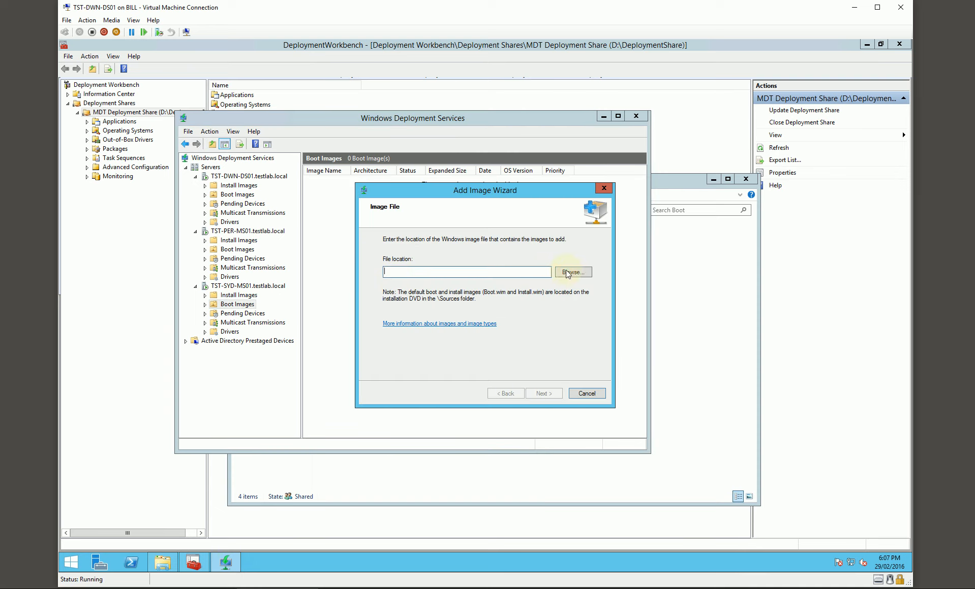
click(573, 273)
double_click(440, 260)
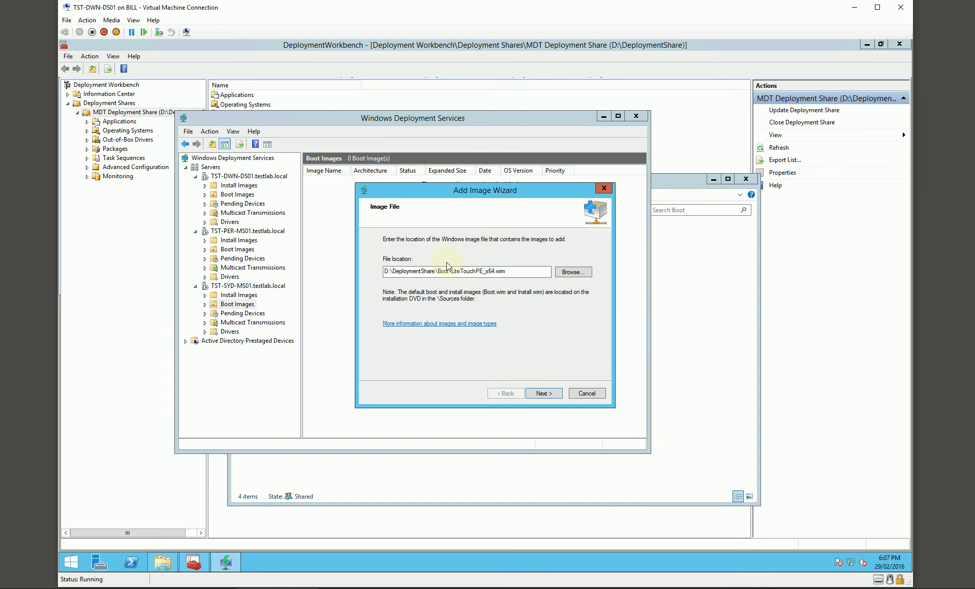
click(540, 394)
click(539, 395)
click(540, 395)
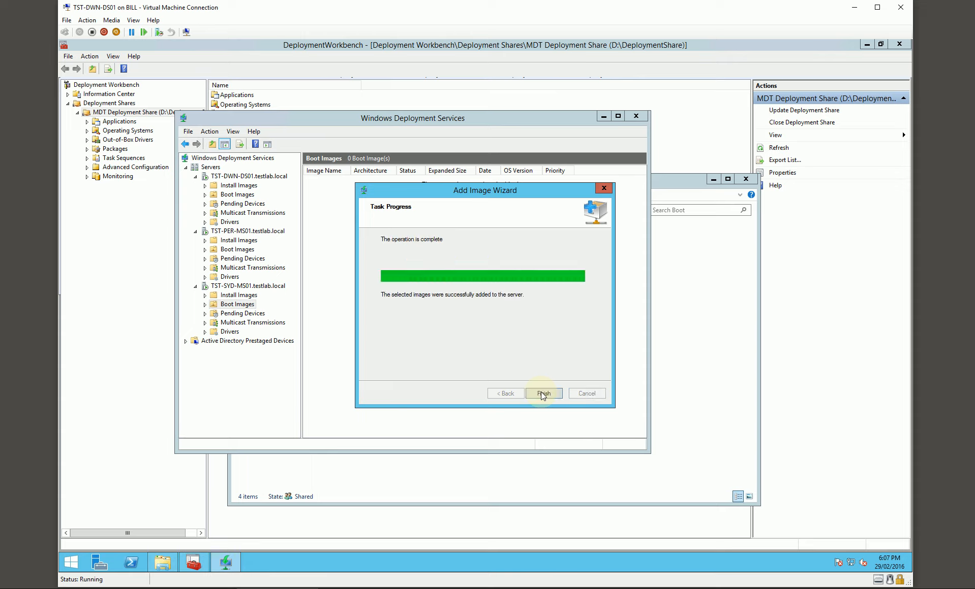
click(543, 395)
drag(452, 125, 582, 141)
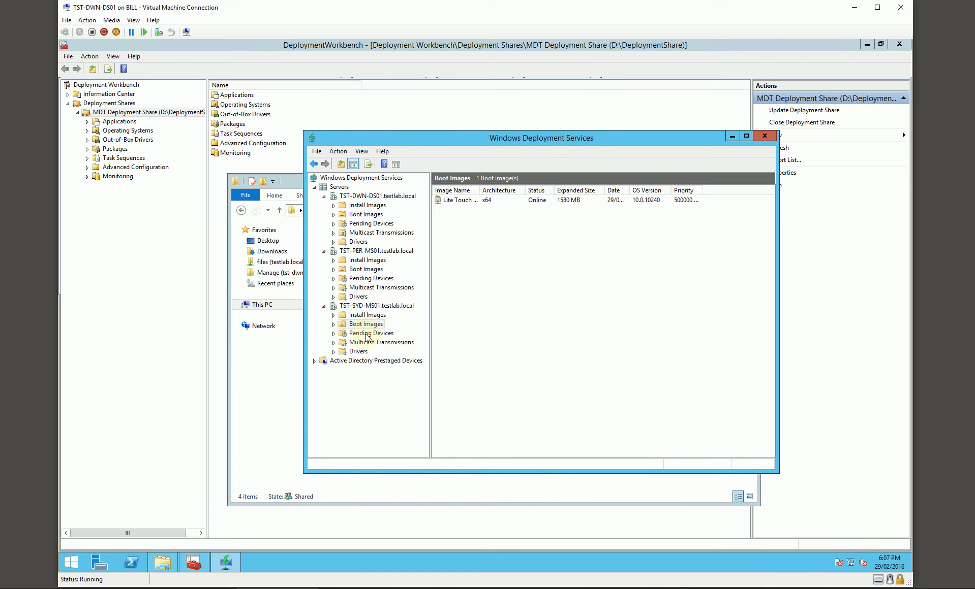
click(373, 306)
click(377, 252)
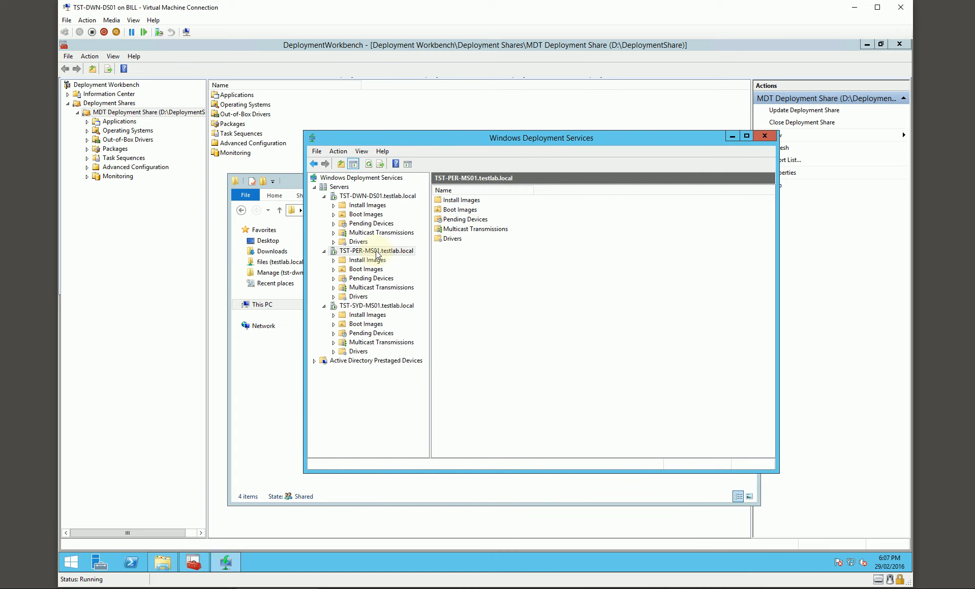
click(379, 307)
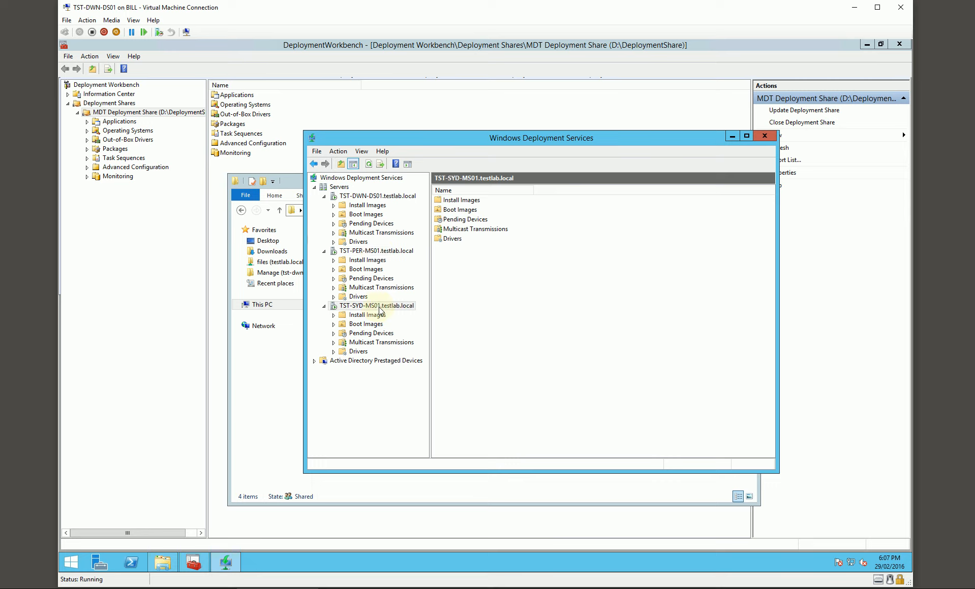
click(382, 252)
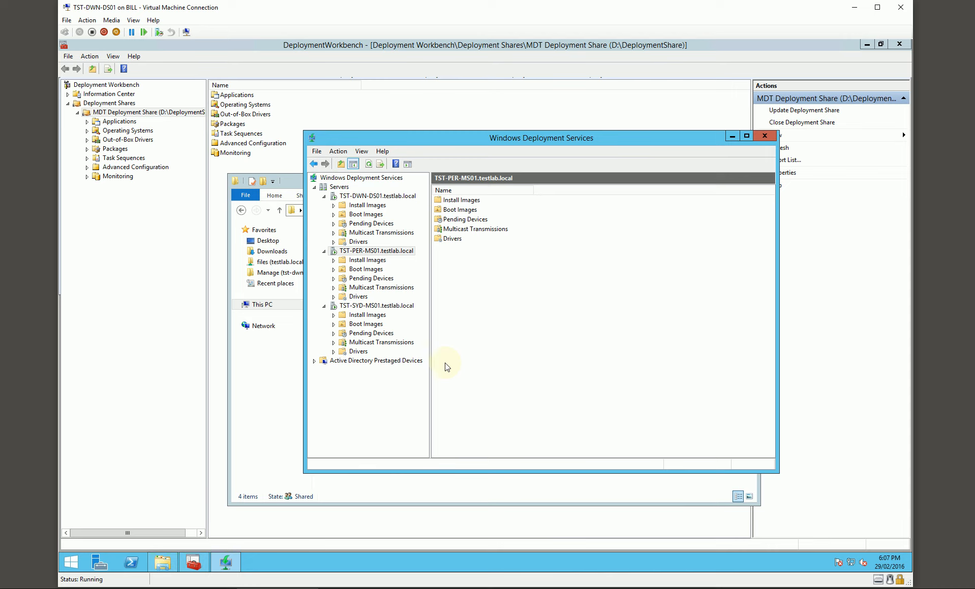
click(854, 7)
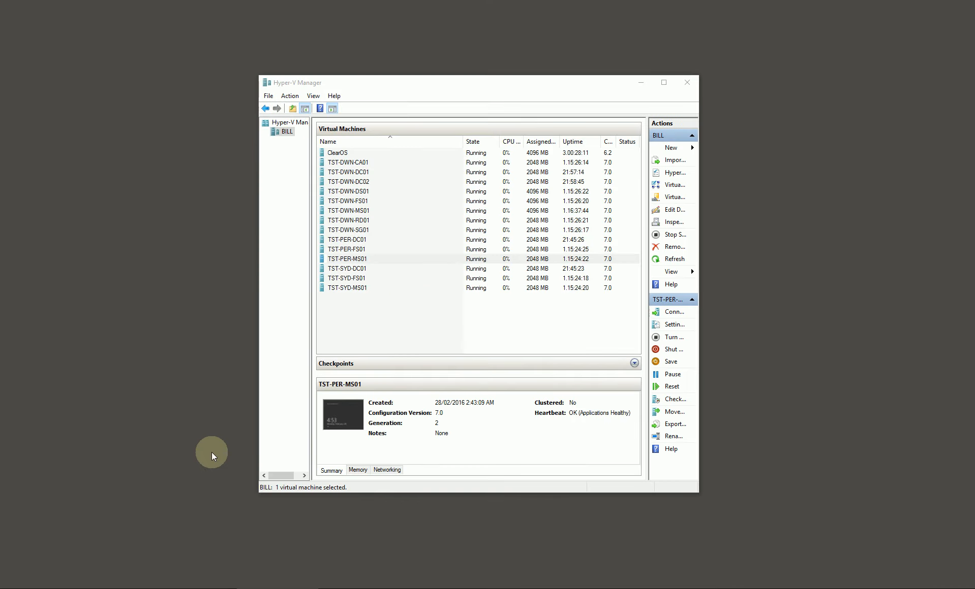
click(646, 83)
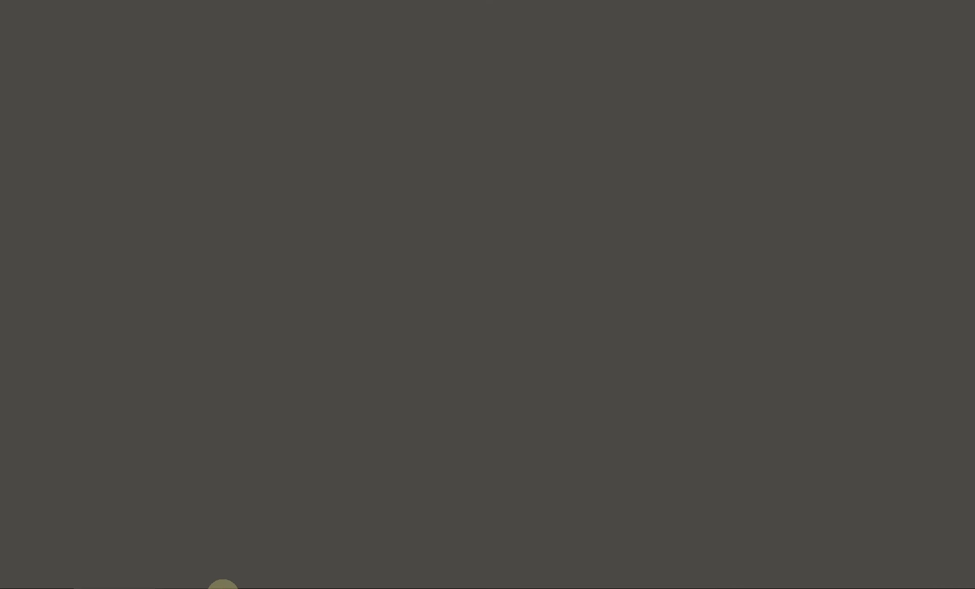
click(222, 584)
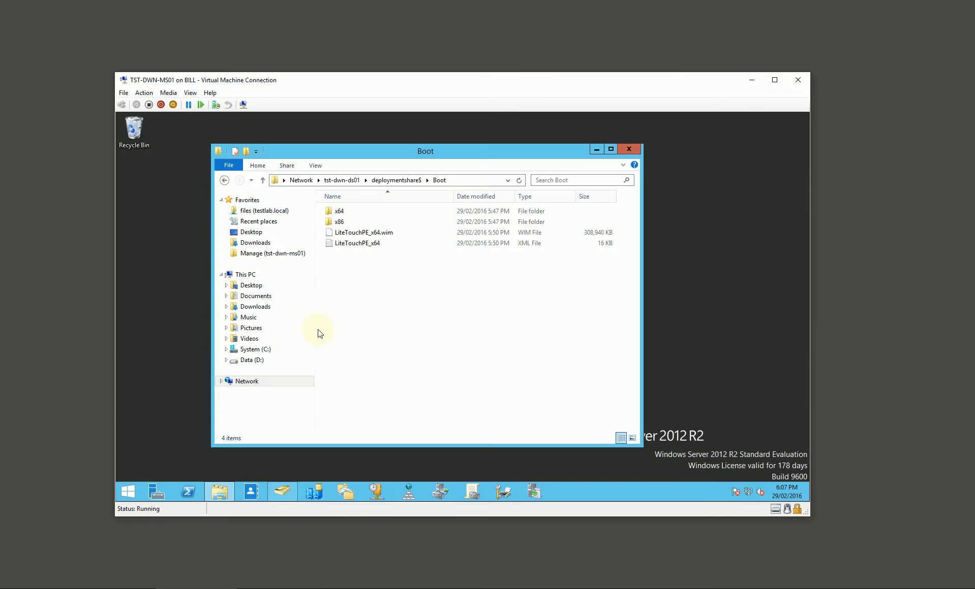
click(164, 496)
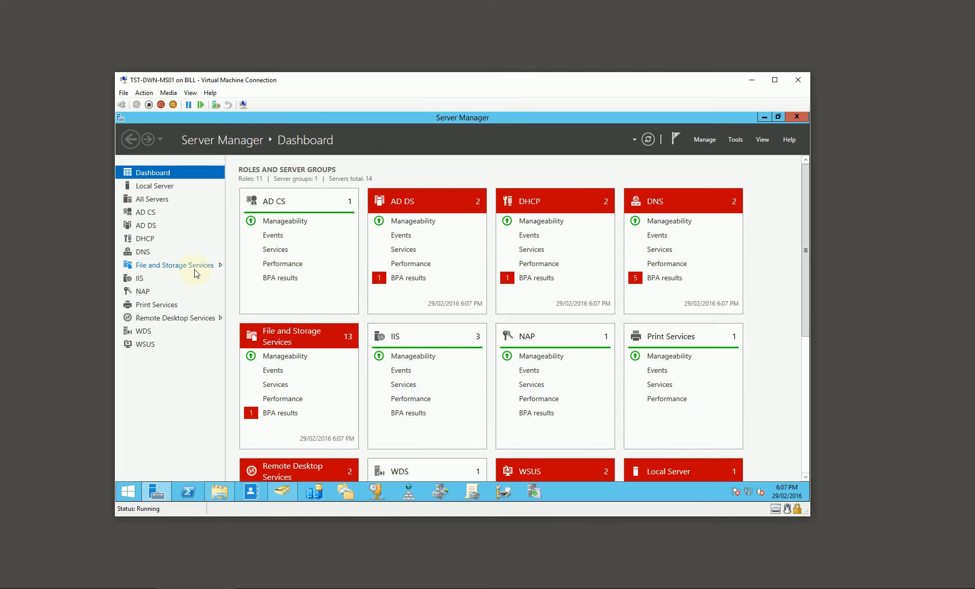
click(184, 266)
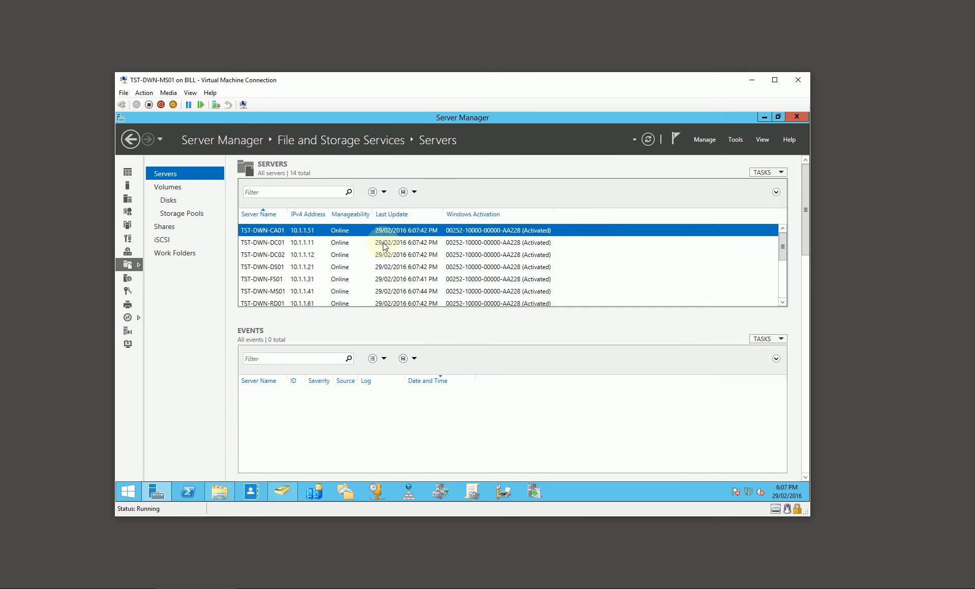
click(183, 227)
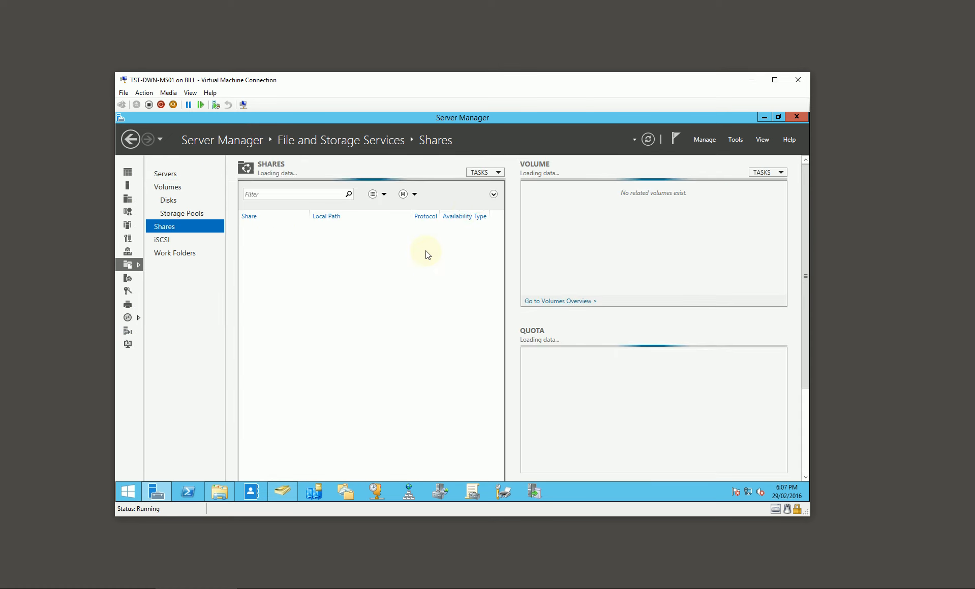
click(483, 173)
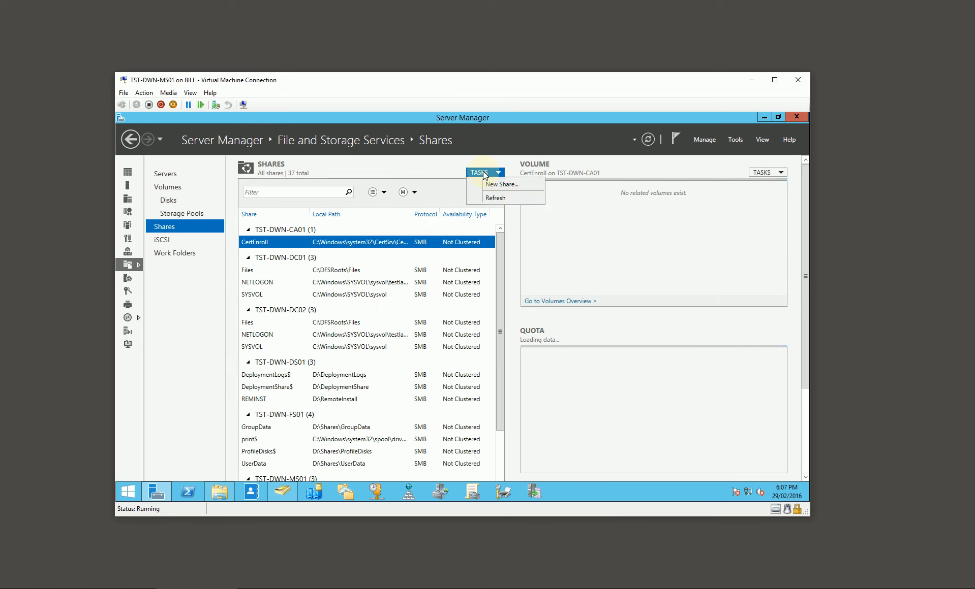
click(491, 185)
click(376, 260)
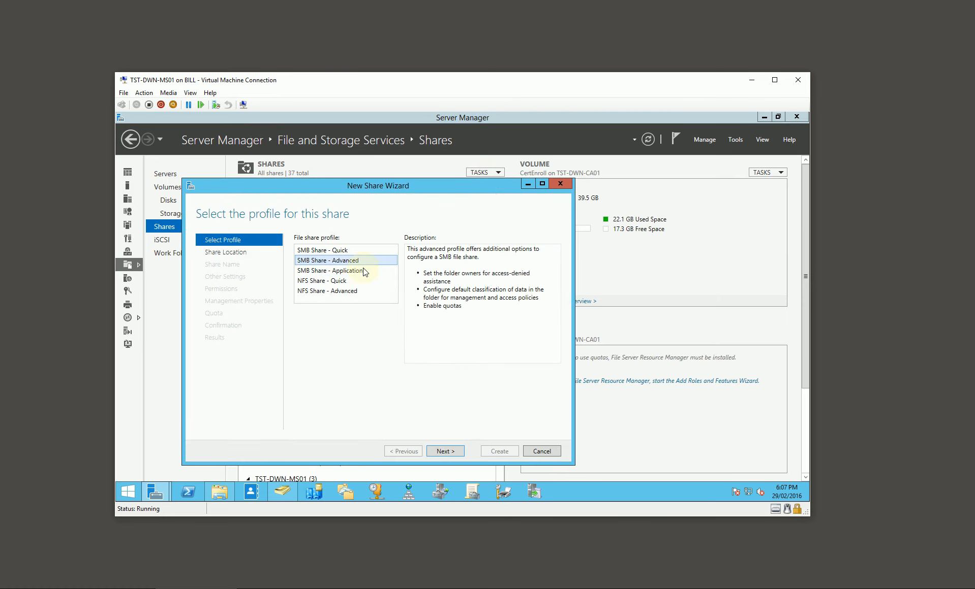
click(445, 451)
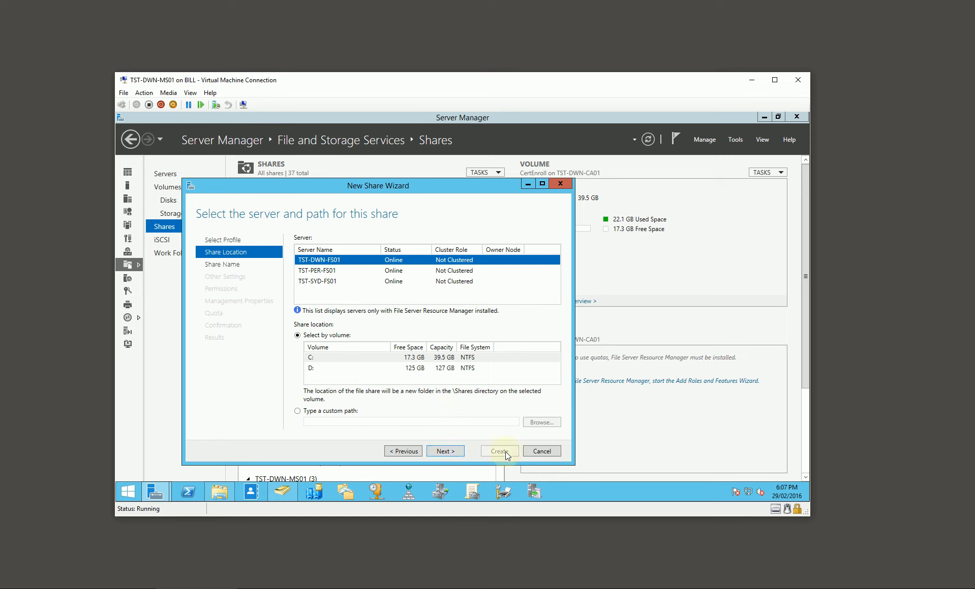
click(541, 451)
click(478, 344)
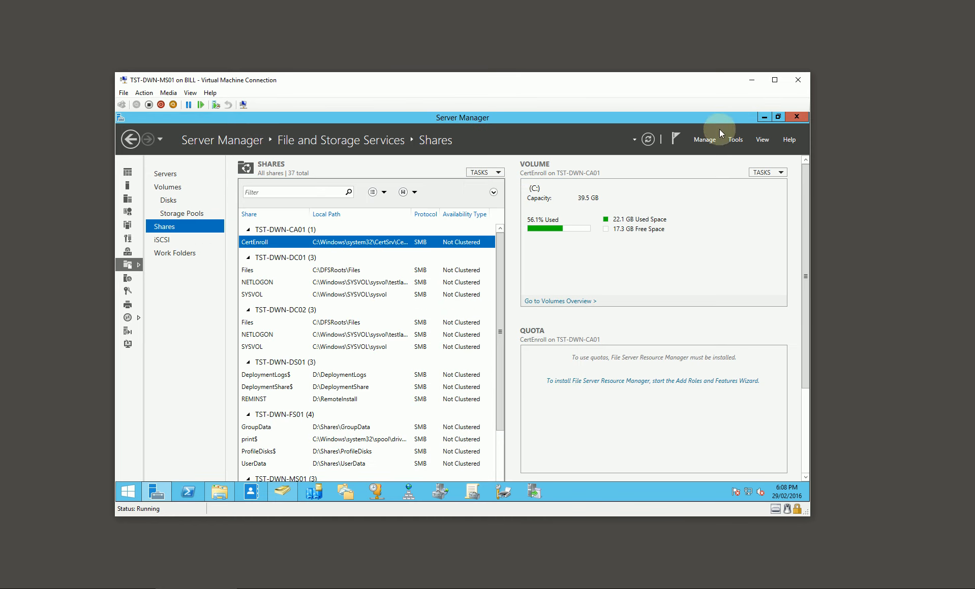
Switch to Hyper-V Manager and connect to the TST-PER-MS01 virtual machine.
click(757, 81)
click(125, 585)
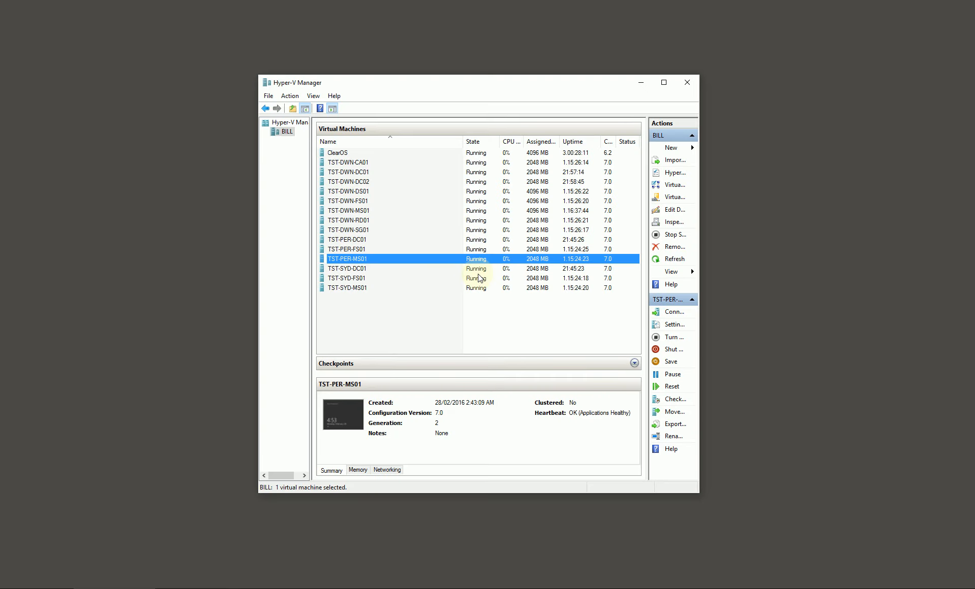
double_click(356, 260)
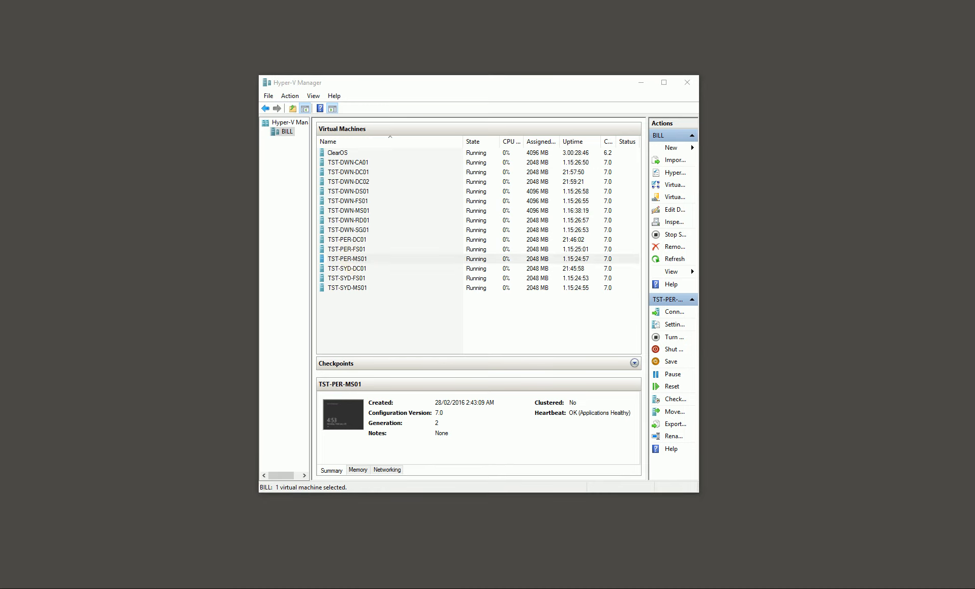
drag(0, 61, 309, 62)
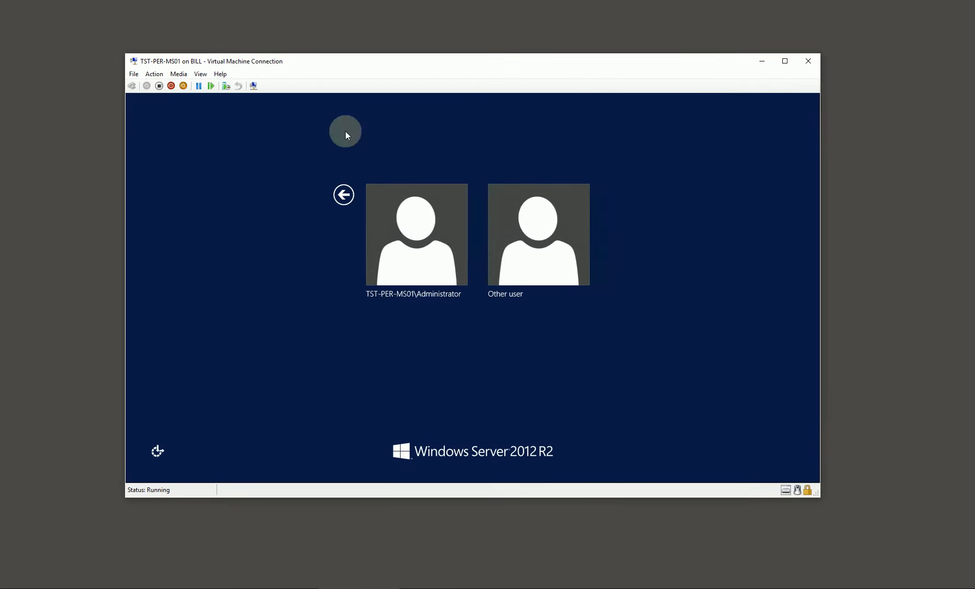
Sign in to TST-PER-MS01 as another user with the TESTLAB admin account and enter the account password.
click(517, 239)
text(admin)
key(Tab)
text(••••••)
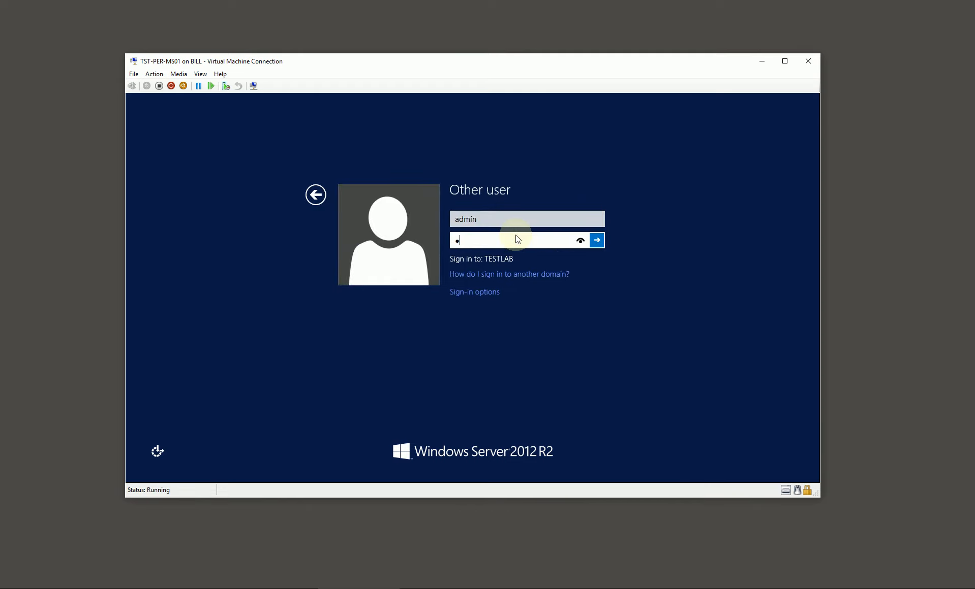
key(Return)
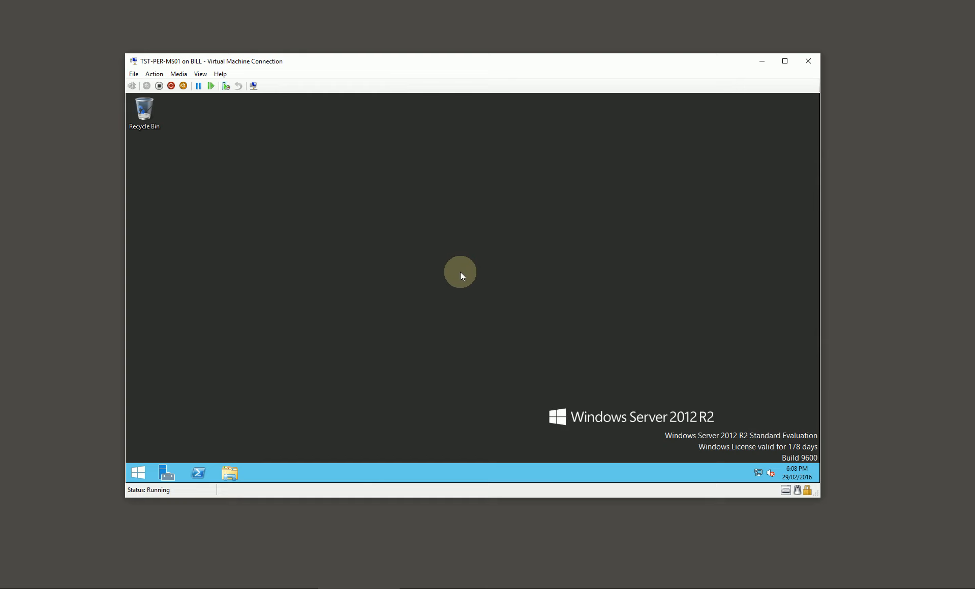
Create a folder named DeploymentLogs on the Data (D:) drive of TST-PER-MS01.
click(230, 473)
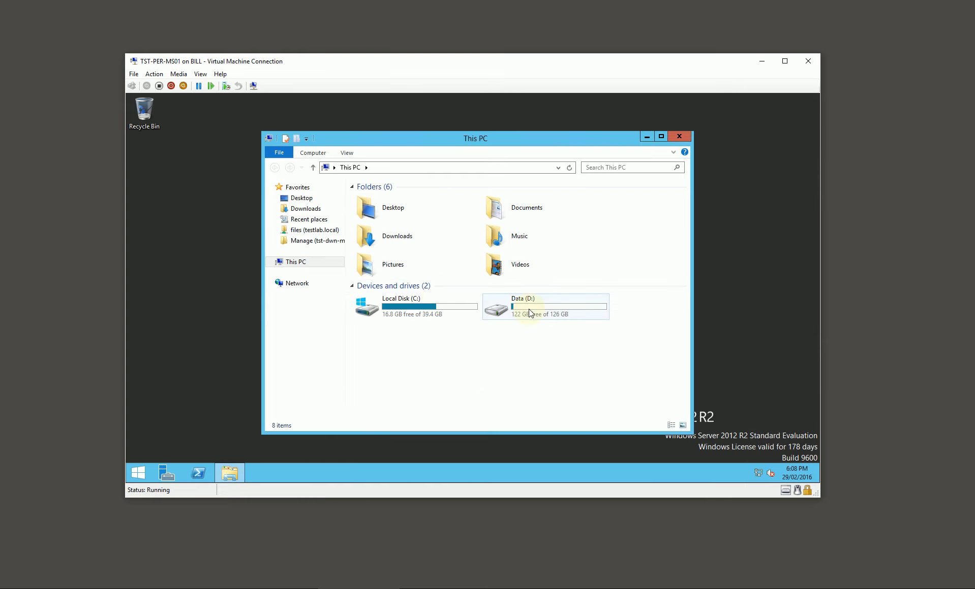
double_click(528, 309)
key(ctrl+shift+n)
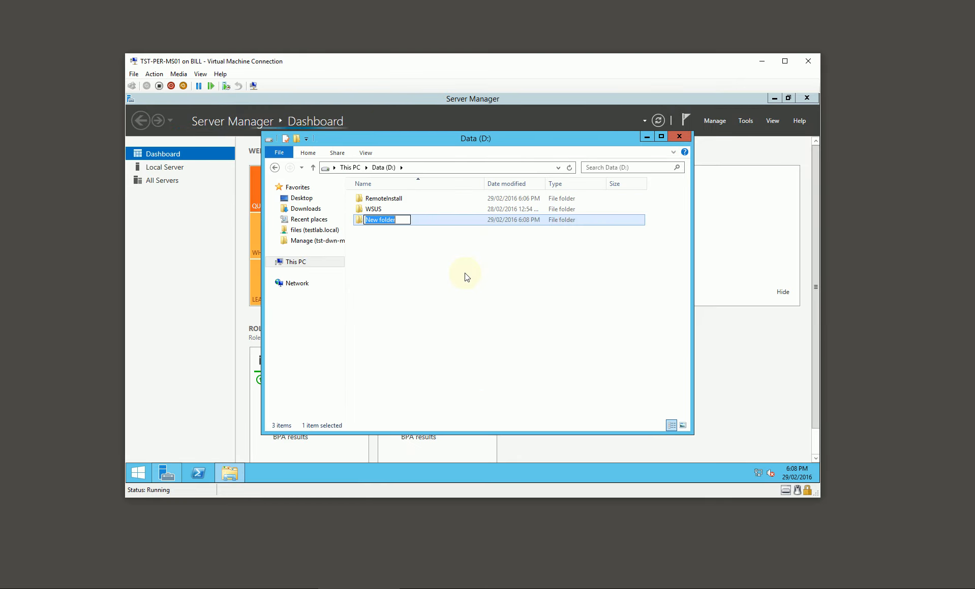
text(DeploymentLogs)
key(Return)
key(Return)
key(alt+Left)
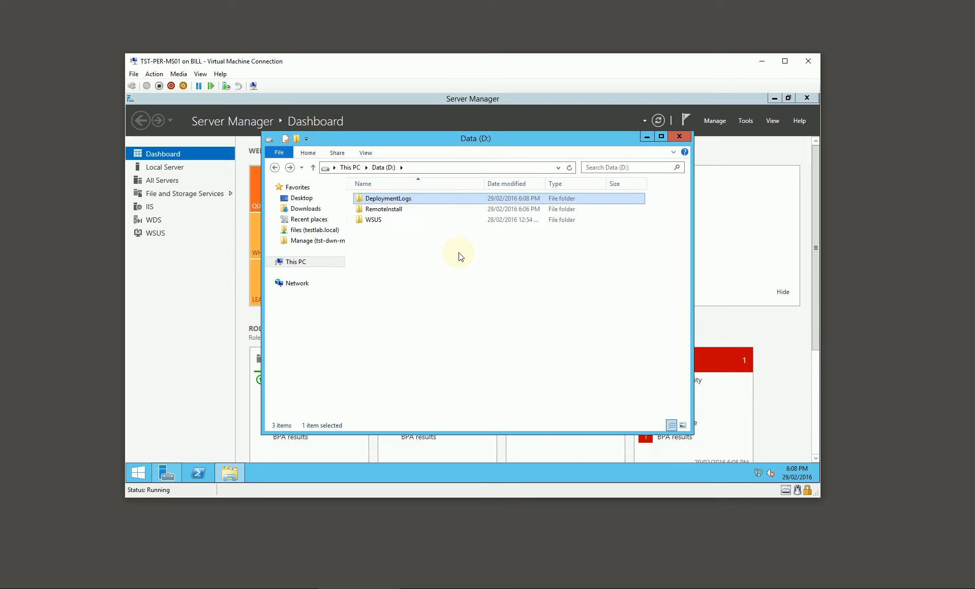
Share the DeploymentLogs folder through advanced sharing under the hidden share name DeploymentLogs$.
right_click(388, 199)
click(436, 350)
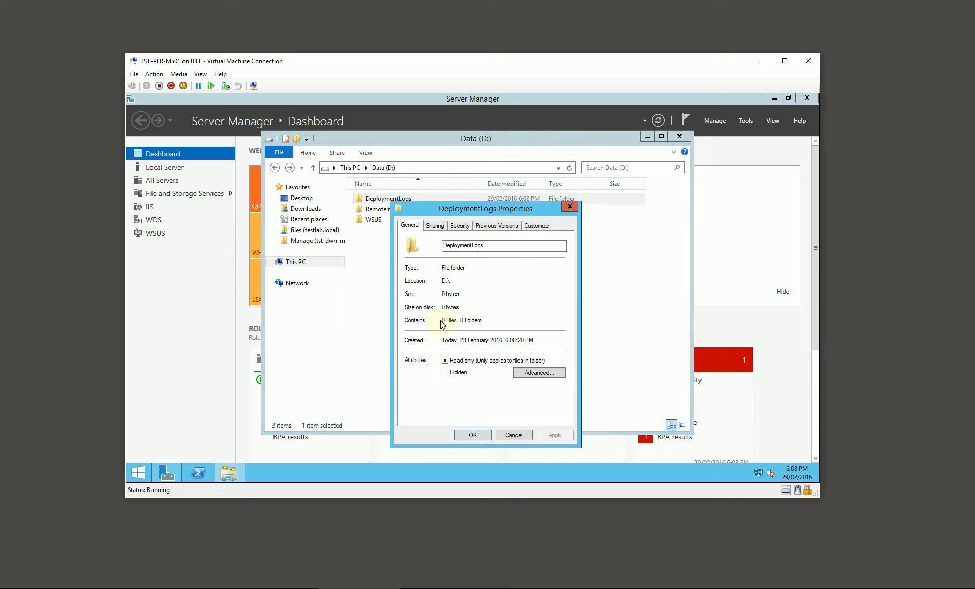
click(435, 226)
click(463, 347)
click(433, 244)
click(463, 279)
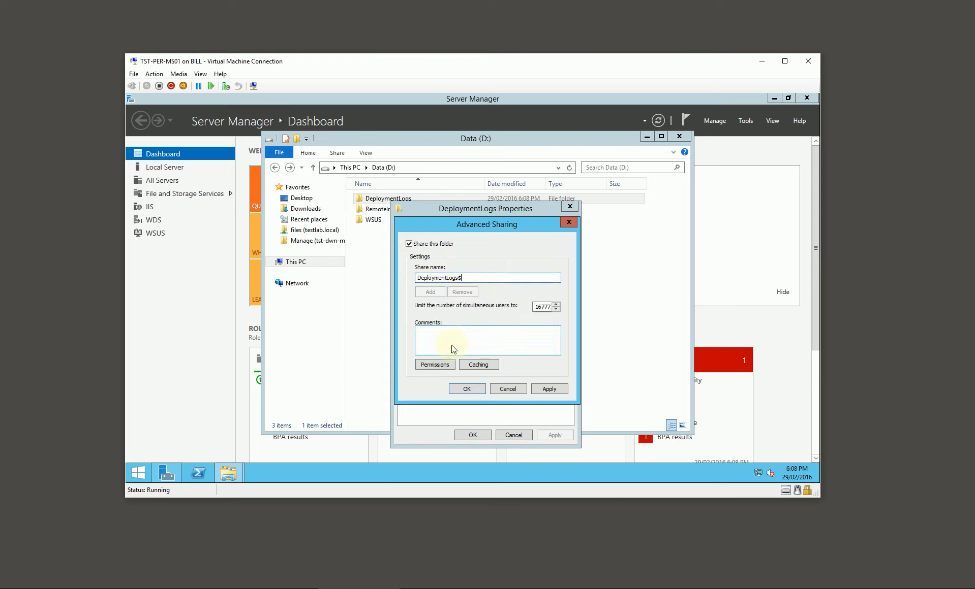
Allow Everyone Full Control in the share permissions of DeploymentLogs$ and apply the sharing settings.
click(447, 365)
click(527, 355)
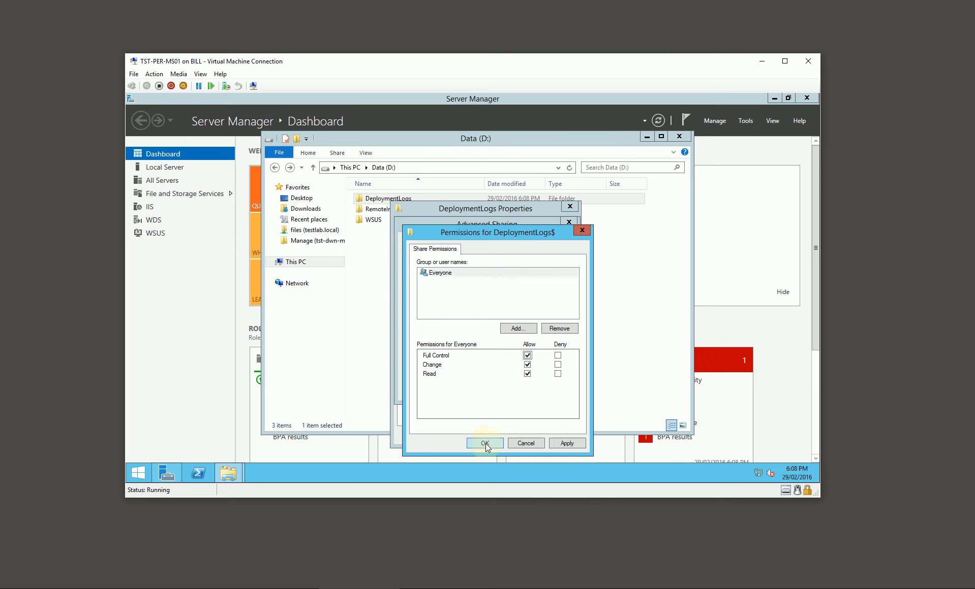
click(485, 443)
click(466, 389)
Add Everyone to the security permissions of the DeploymentLogs folder and close its properties.
click(460, 227)
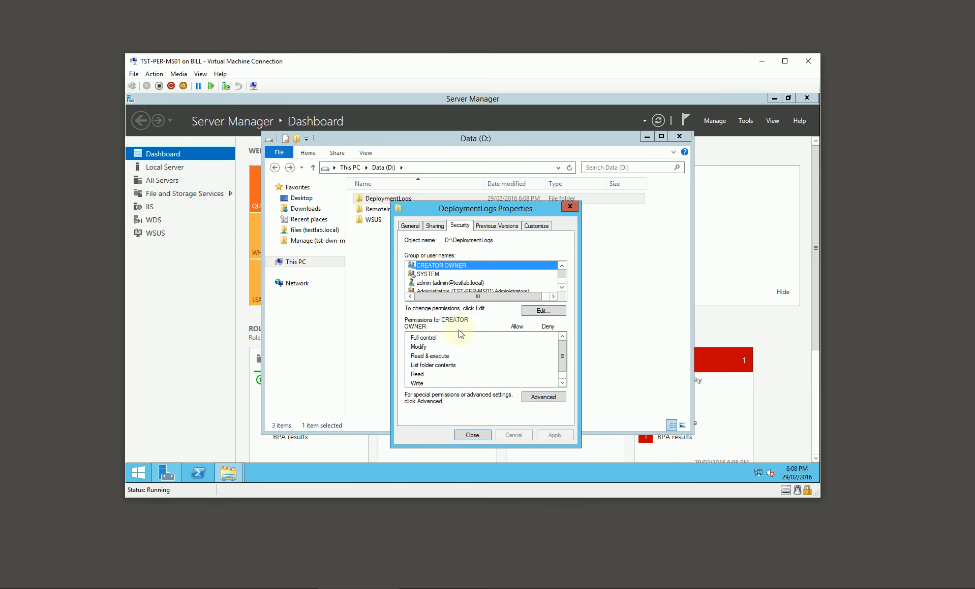
click(556, 310)
click(518, 353)
text(everyone)
key(Return)
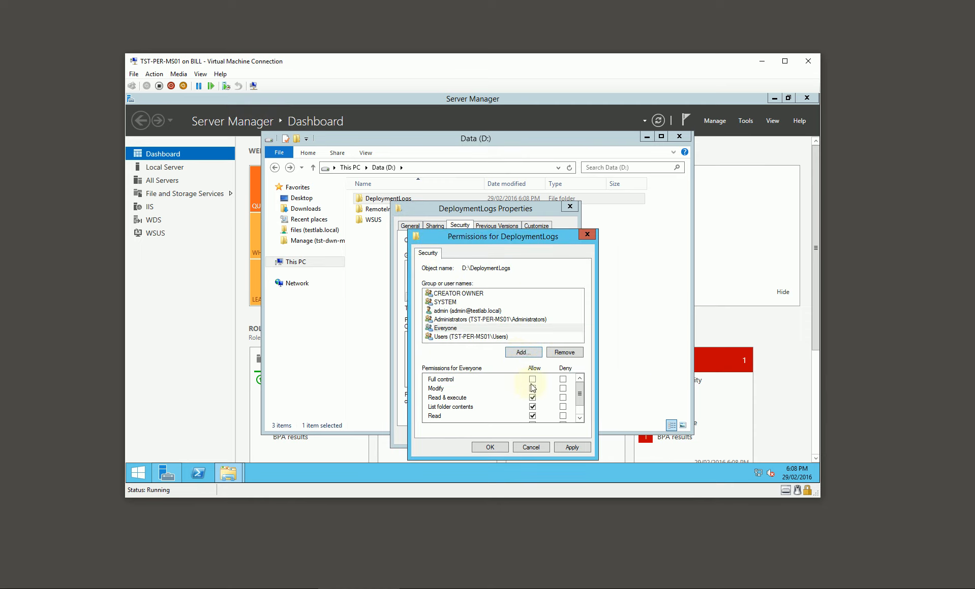
click(494, 446)
click(483, 436)
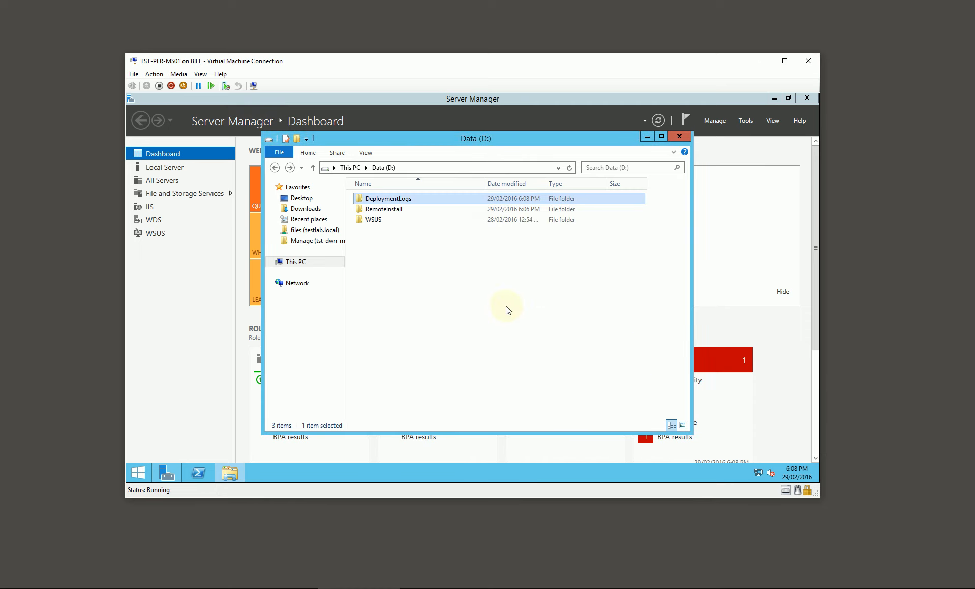
click(543, 275)
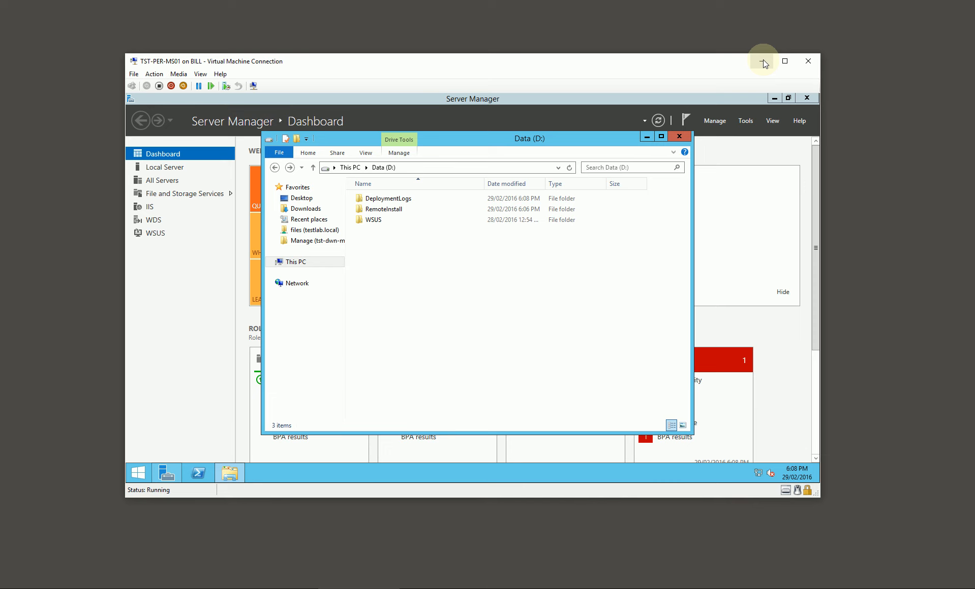
Connect to the TST-SYD-MS01 virtual machine and sign in with the TESTLAB admin account, entering the account password.
click(763, 60)
double_click(357, 289)
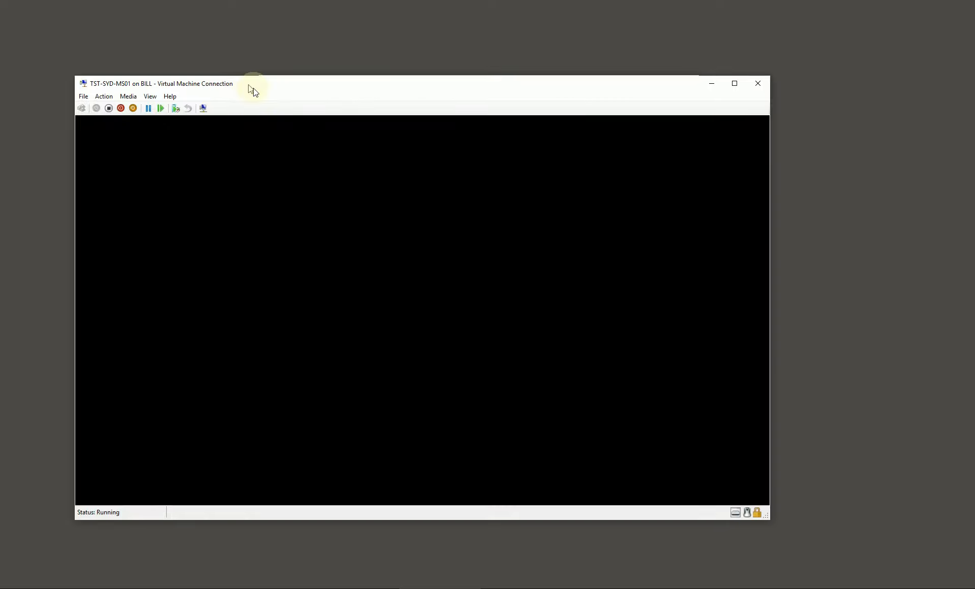
drag(252, 92, 291, 74)
click(532, 249)
text(admin)
key(Tab)
text(Pa$$w0rd)
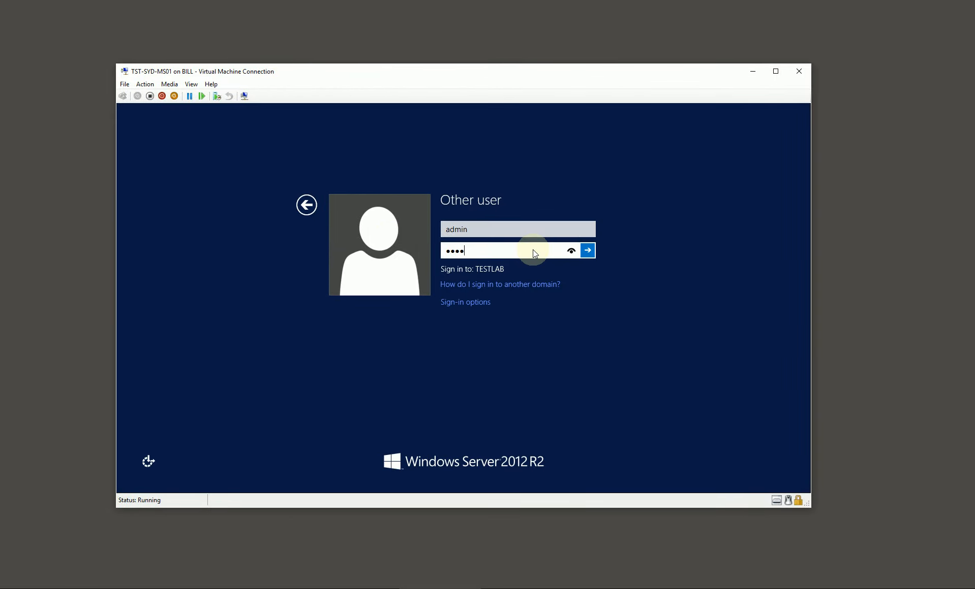
key(Return)
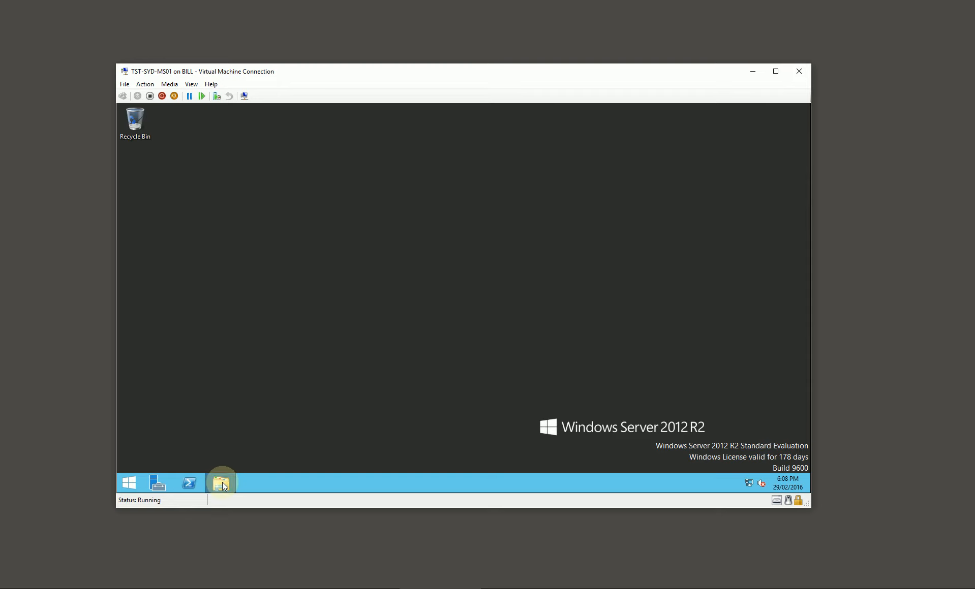
Create a folder named DeploymentLogs on the Data (D:) drive of TST-SYD-MS01.
click(223, 486)
double_click(534, 305)
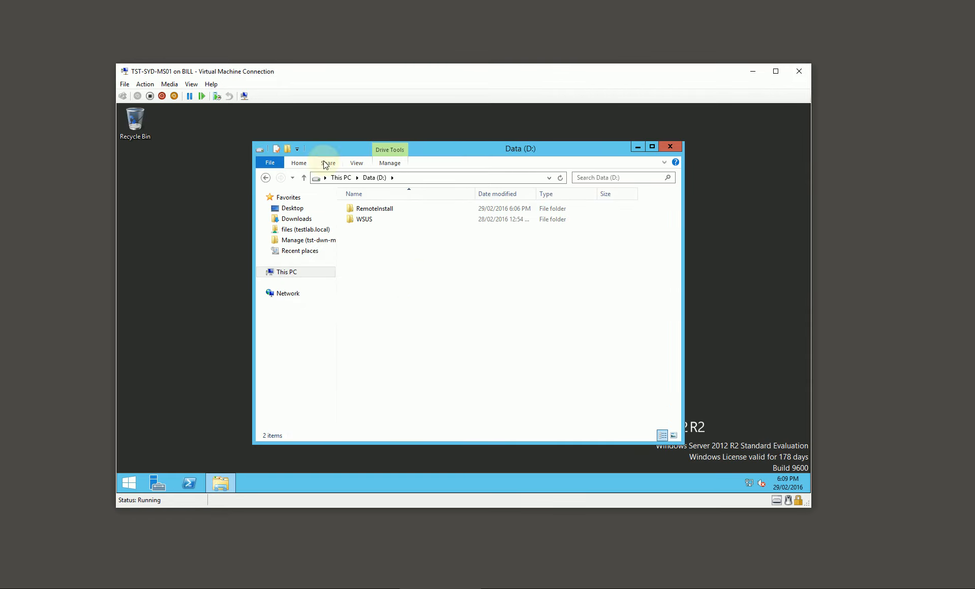
click(287, 149)
text(DeploymentLogs)
key(Return)
key(Return)
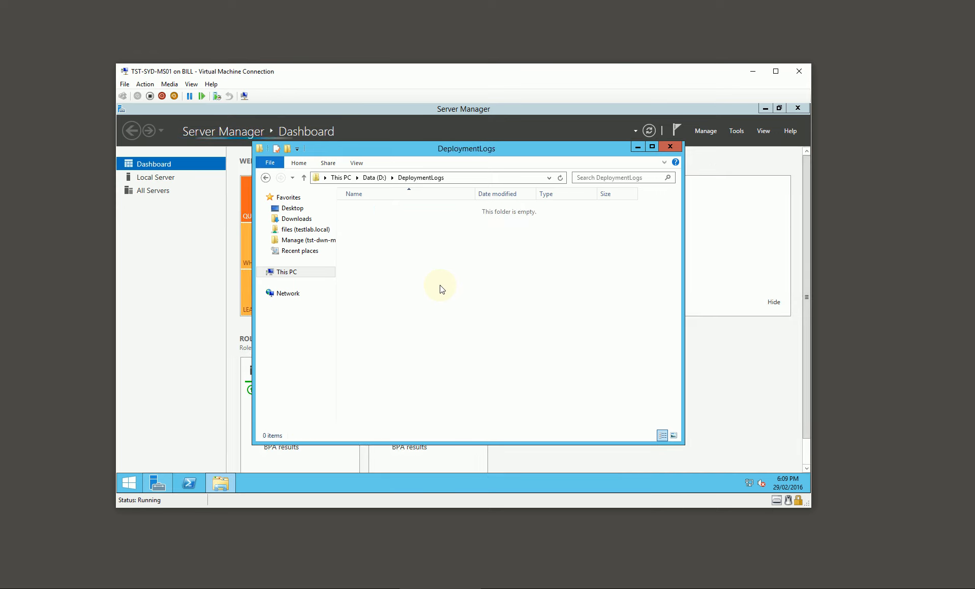
key(BackSpace)
Share the DeploymentLogs folder on TST-SYD-MS01 through advanced sharing under the hidden share name DeploymentLogs$.
right_click(379, 209)
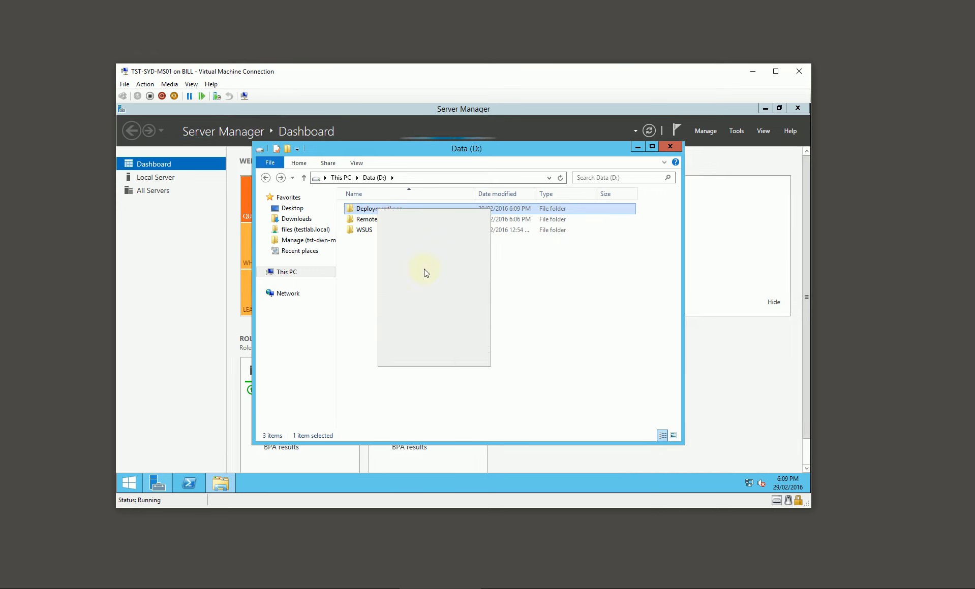
click(432, 358)
click(423, 233)
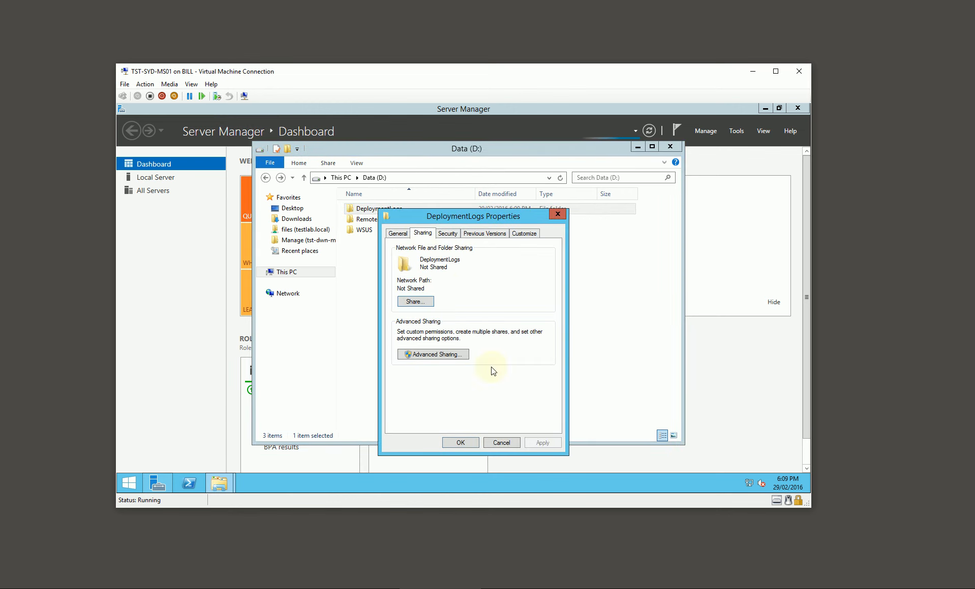
click(445, 355)
click(397, 251)
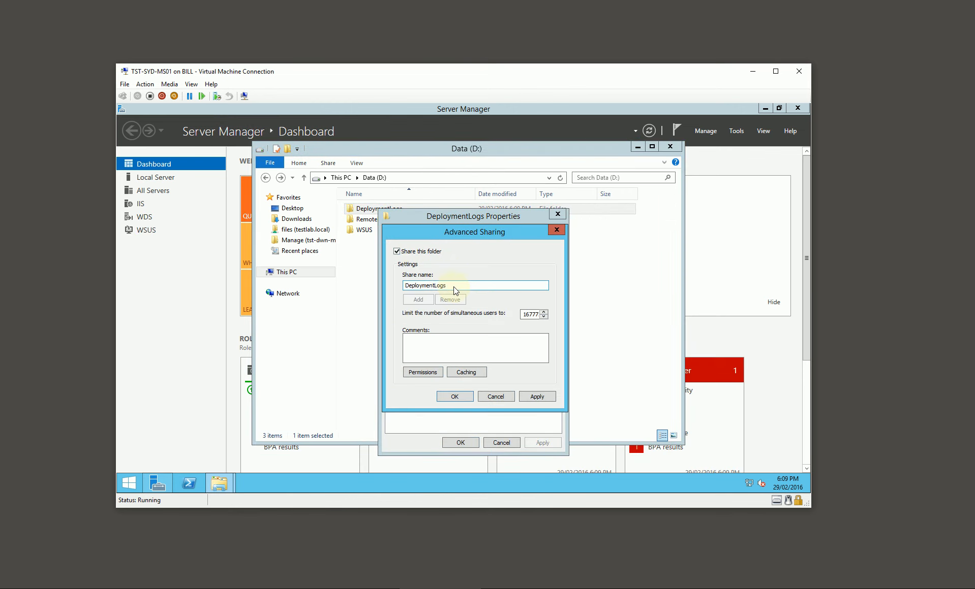
Allow Everyone Full Control in the DeploymentLogs$ share permissions on TST-SYD-MS01 and apply the sharing settings.
click(436, 374)
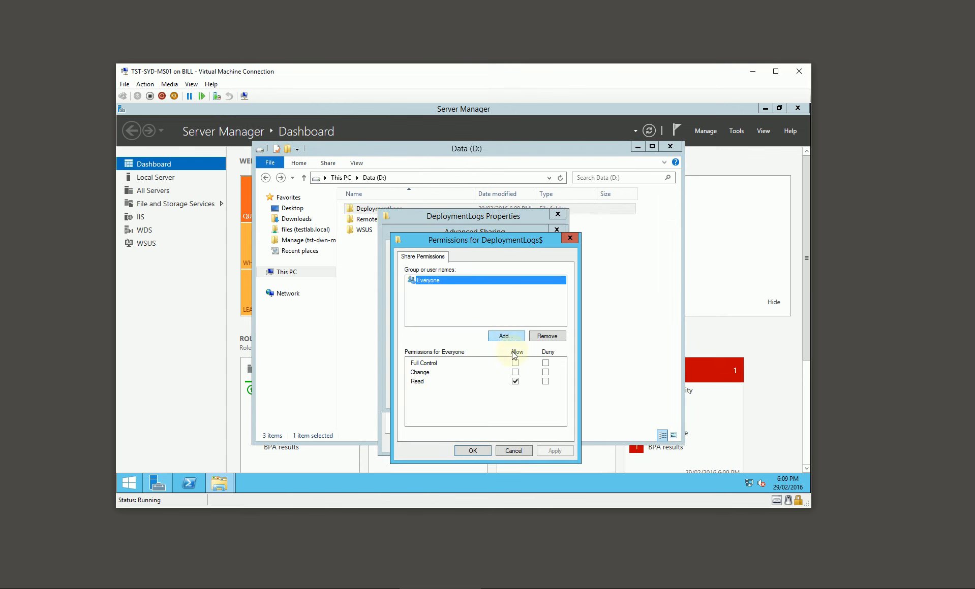
click(515, 354)
click(475, 451)
click(454, 397)
Add Everyone to the security permissions of the DeploymentLogs folder on TST-SYD-MS01 and close its properties.
click(447, 234)
click(524, 319)
click(512, 362)
text(everyone)
key(Return)
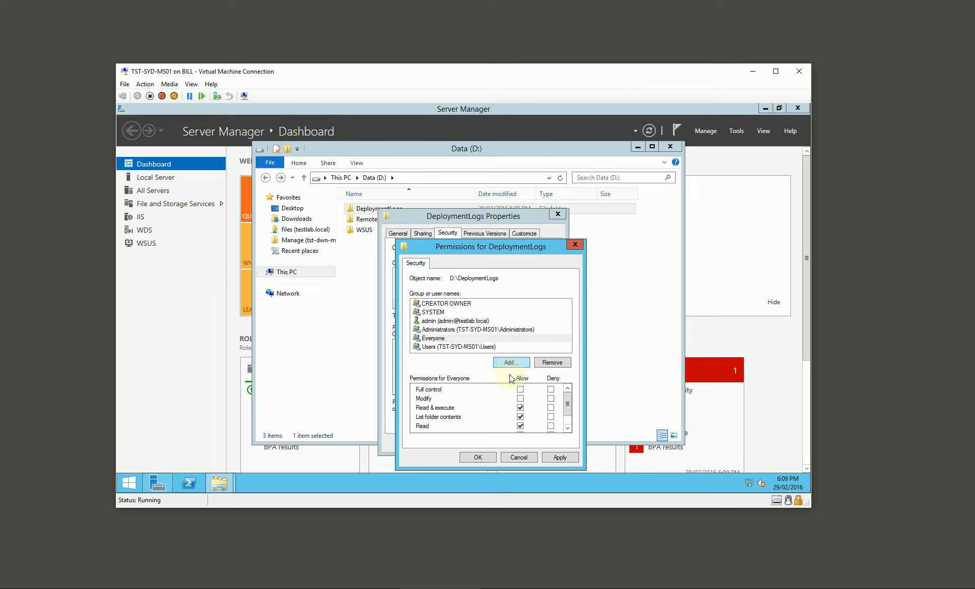
click(478, 457)
click(464, 438)
click(504, 328)
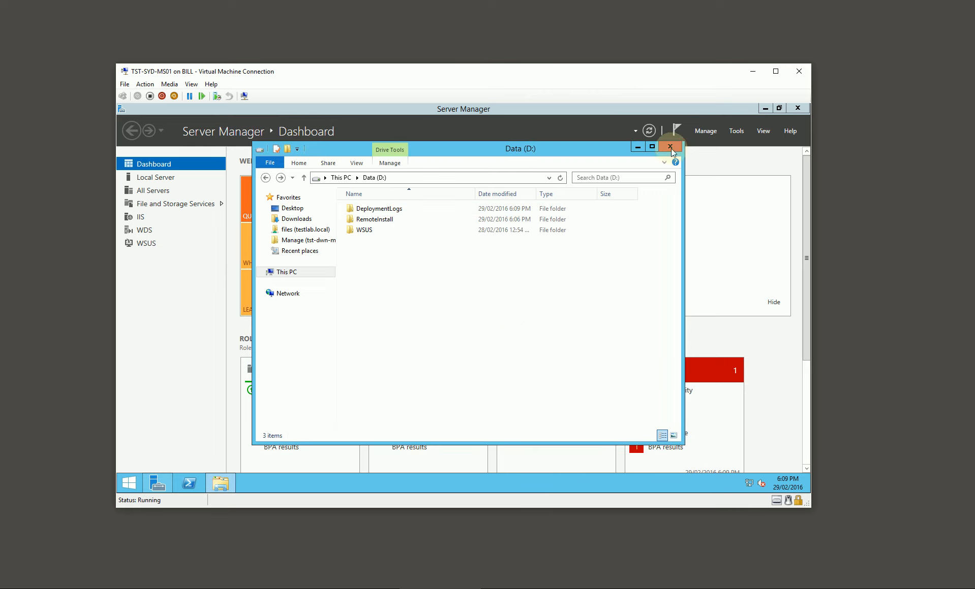
Switch to TST-DWN-MS01, open DFS Management maximized and display the existing Test Lab Replication group.
click(751, 73)
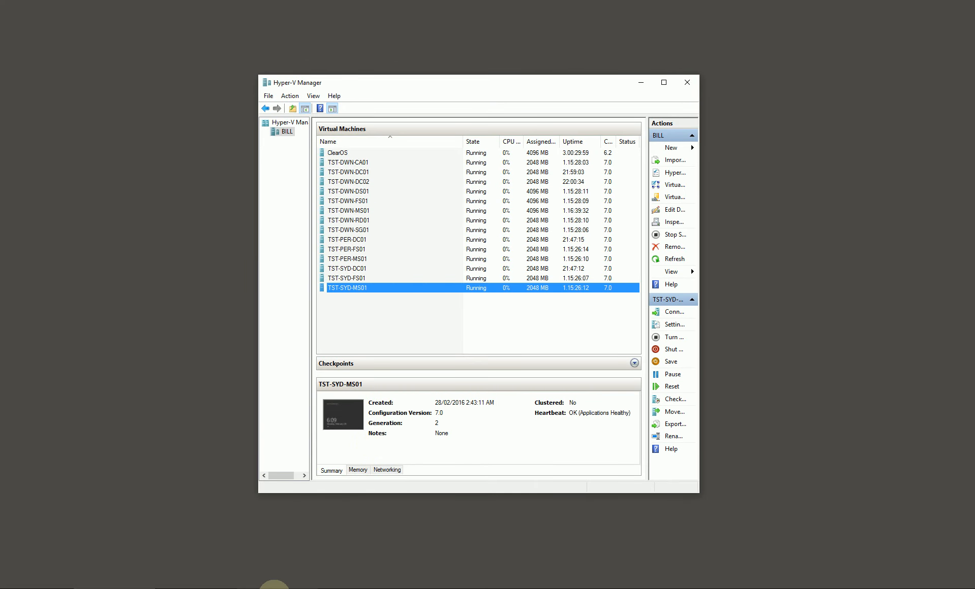
click(203, 587)
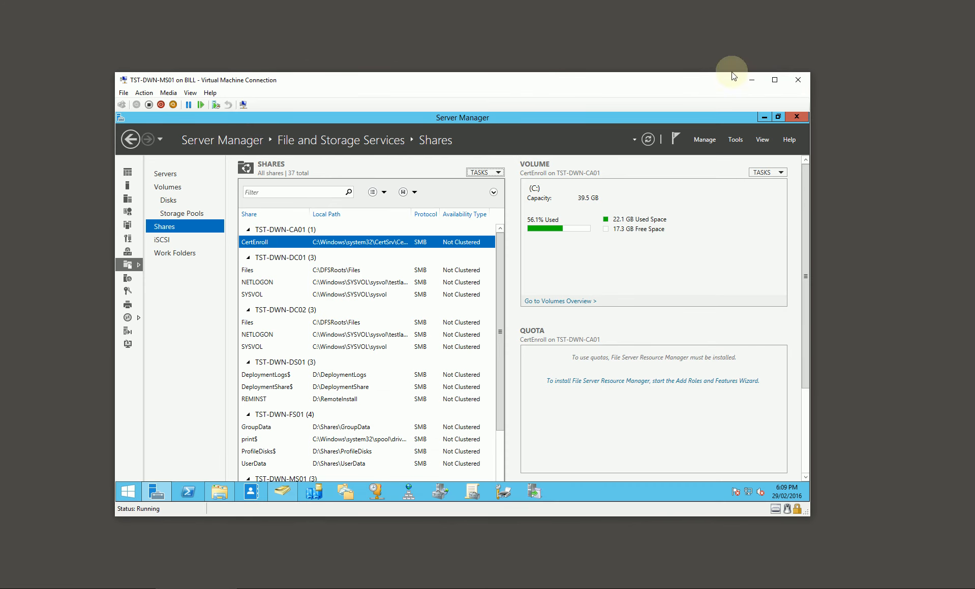
click(764, 118)
click(343, 500)
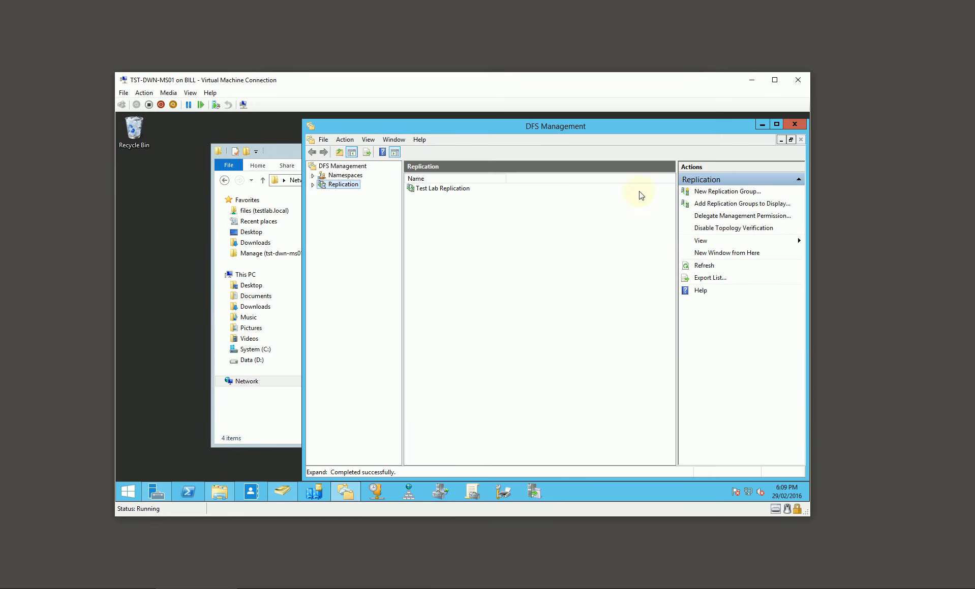
click(775, 124)
click(122, 174)
click(174, 184)
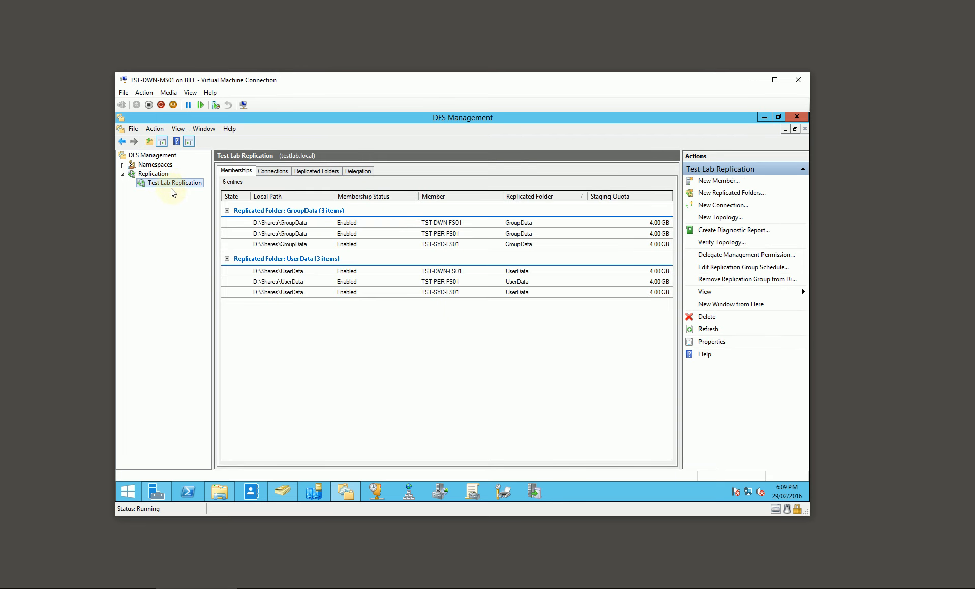
Start a new multipurpose replication group named MDT Deployment Share in the testlab.local domain.
click(153, 174)
right_click(157, 174)
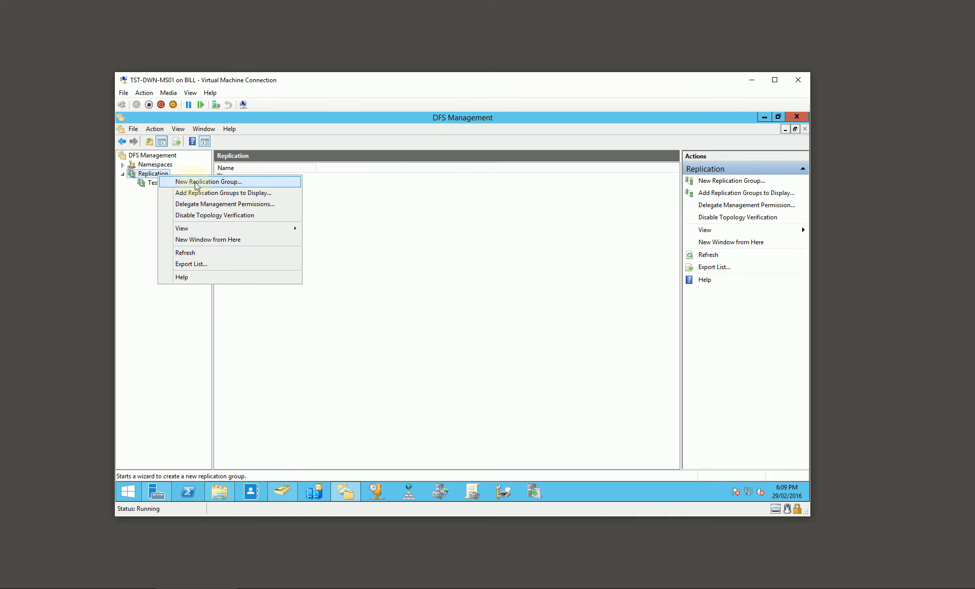
click(361, 275)
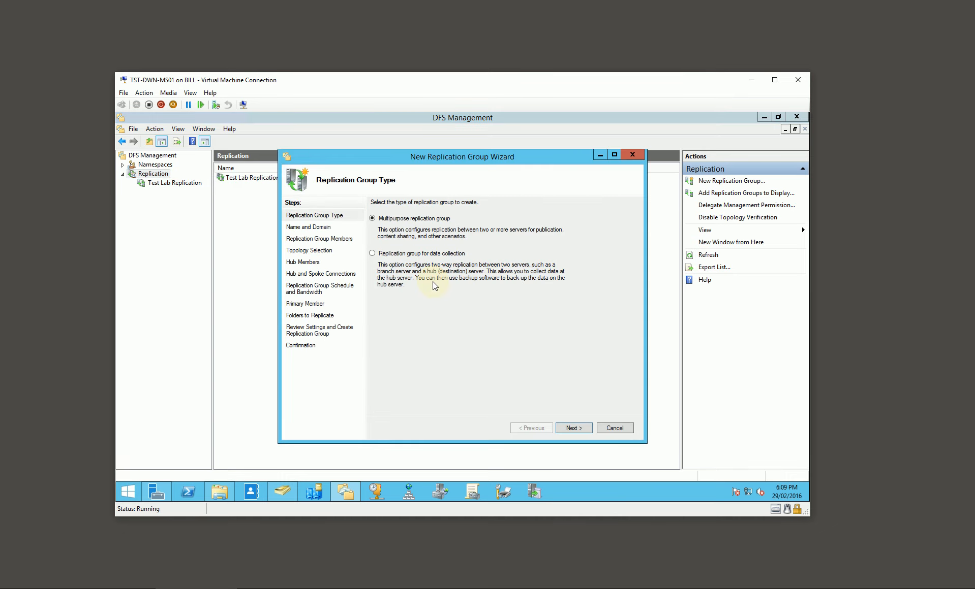
click(572, 429)
text(MDT Deployment Share)
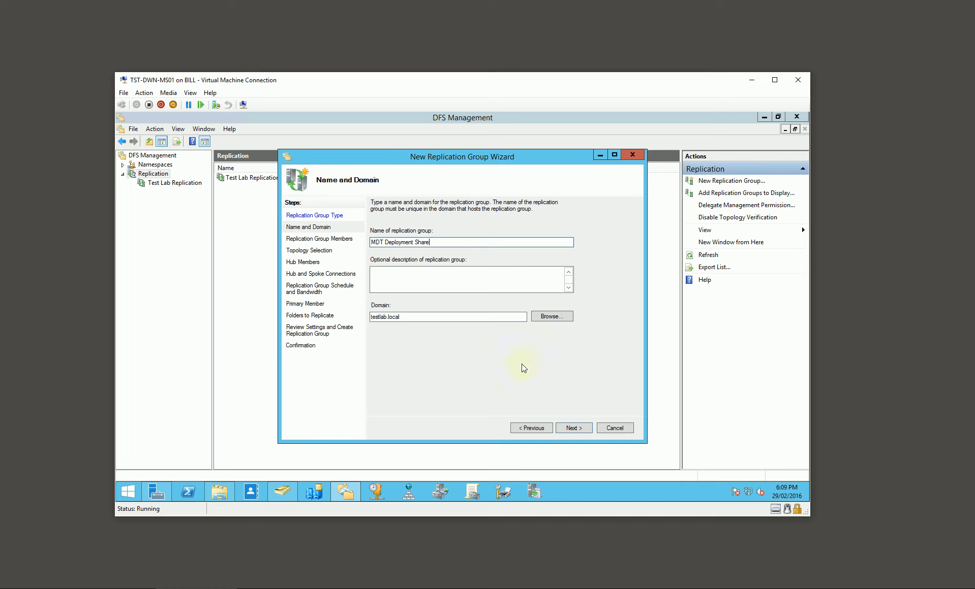
click(572, 428)
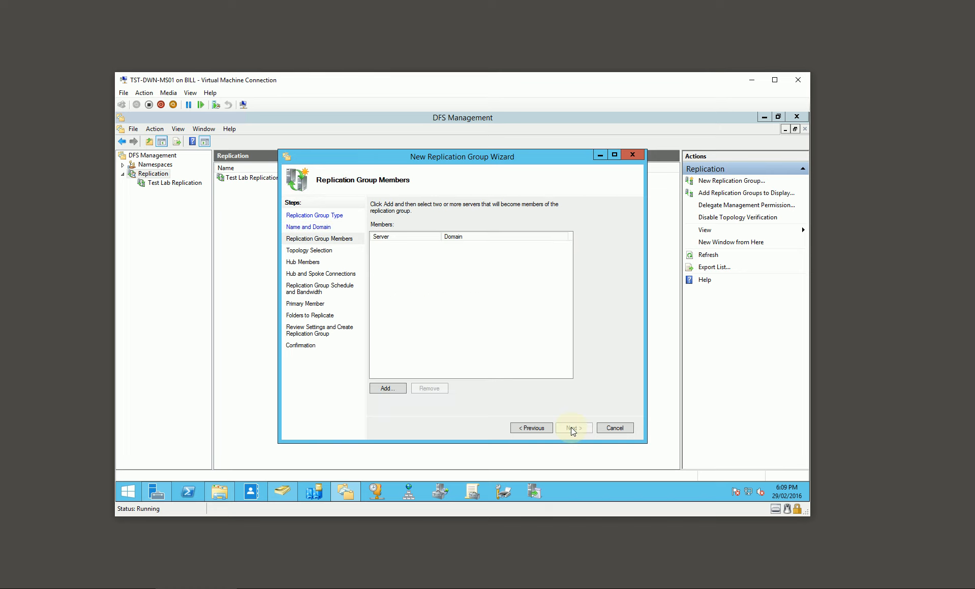
Add the servers TST-DWN-DS01, TST-PER-MS01 and TST-SYD-MS01 as members of the replication group.
click(396, 390)
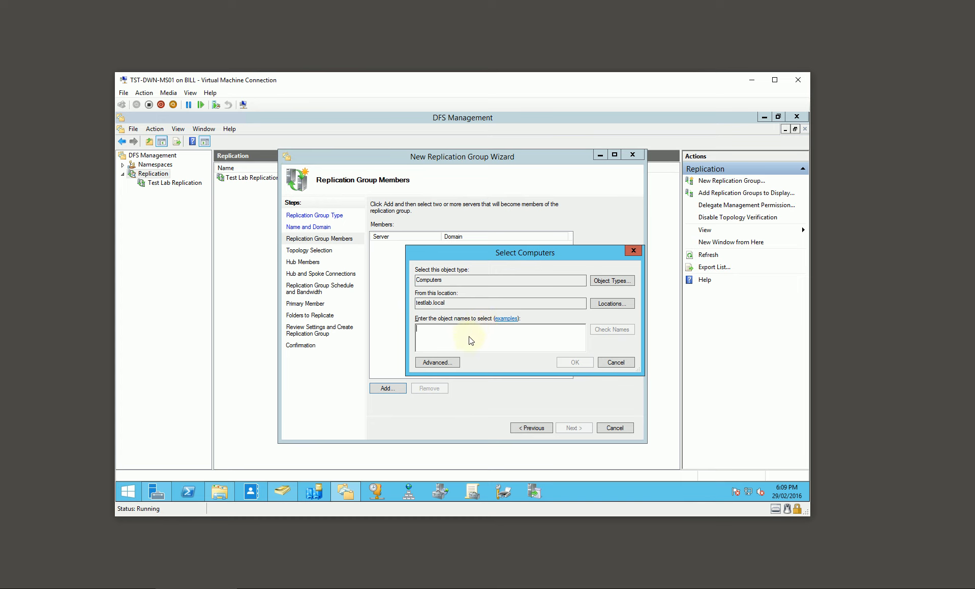
text(tst)
key(Return)
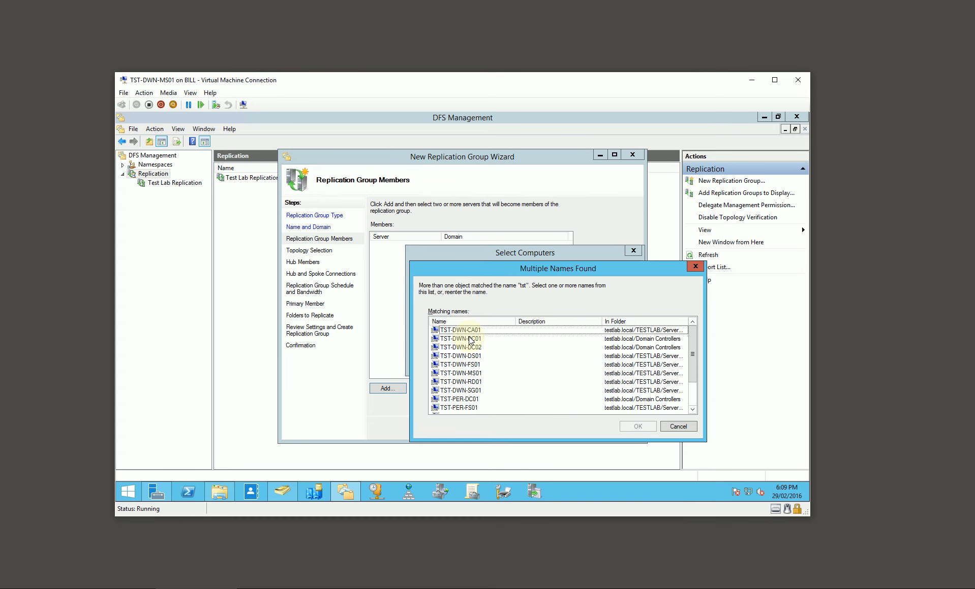
click(482, 357)
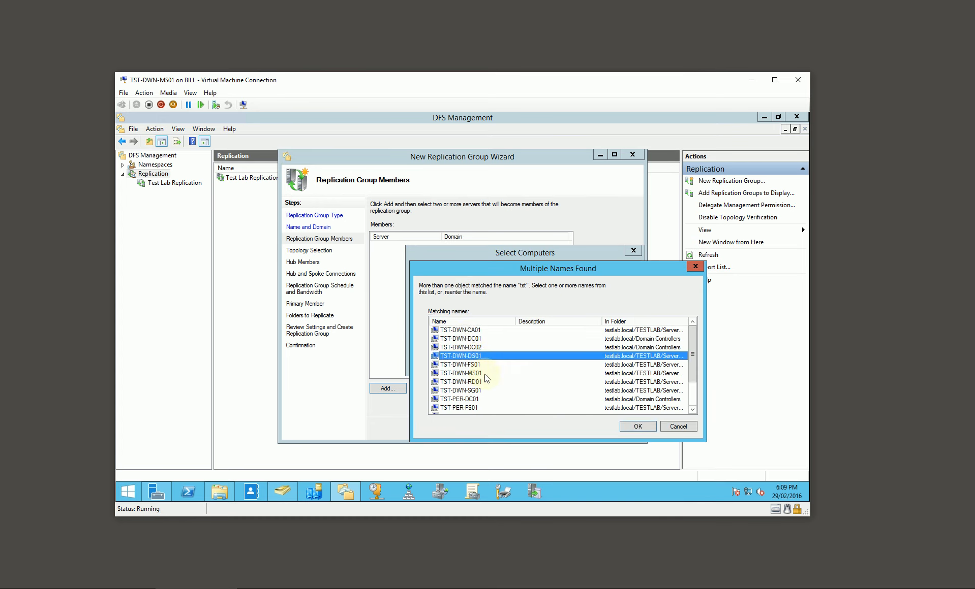
scroll(484, 381, down, 1)
scroll(484, 379, down, 1)
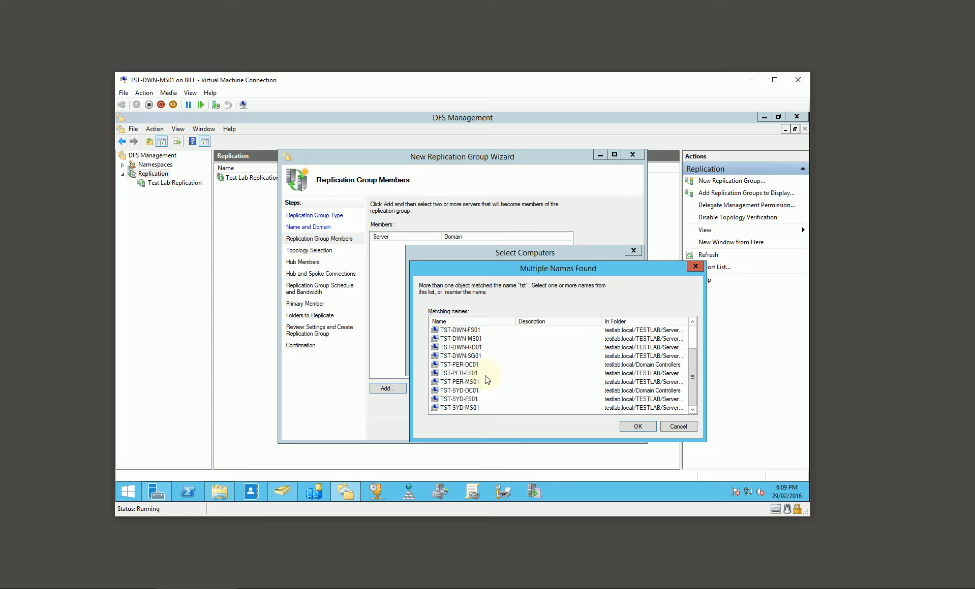
ctrl+click(478, 382)
ctrl+click(477, 408)
click(637, 427)
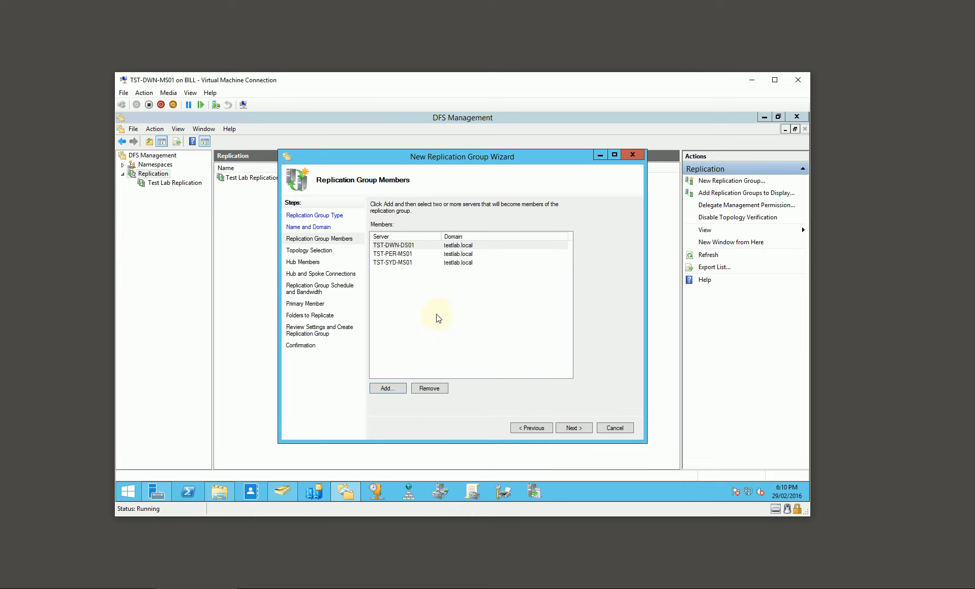
Choose the Full mesh topology for the replication group.
click(572, 428)
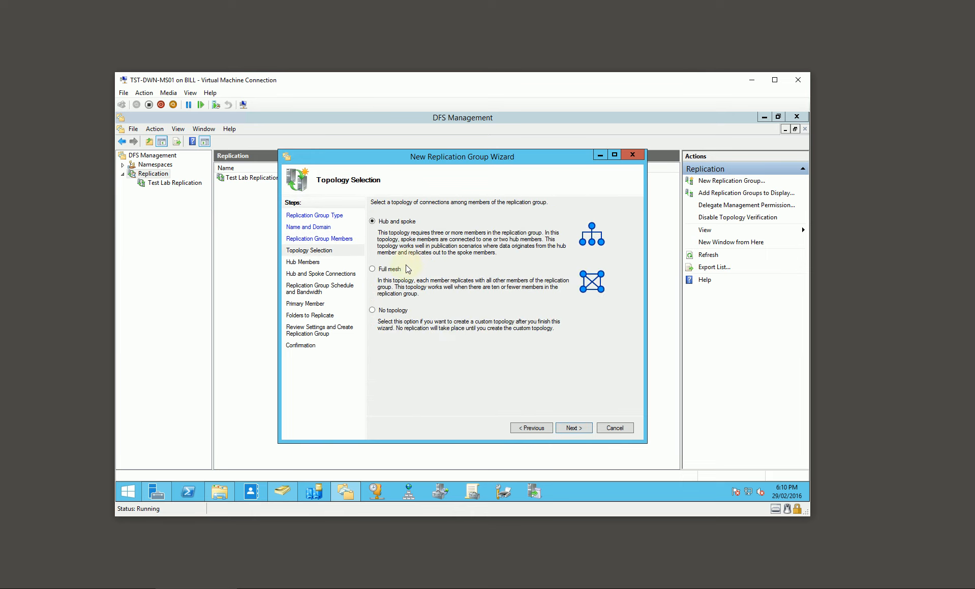
click(399, 270)
click(573, 428)
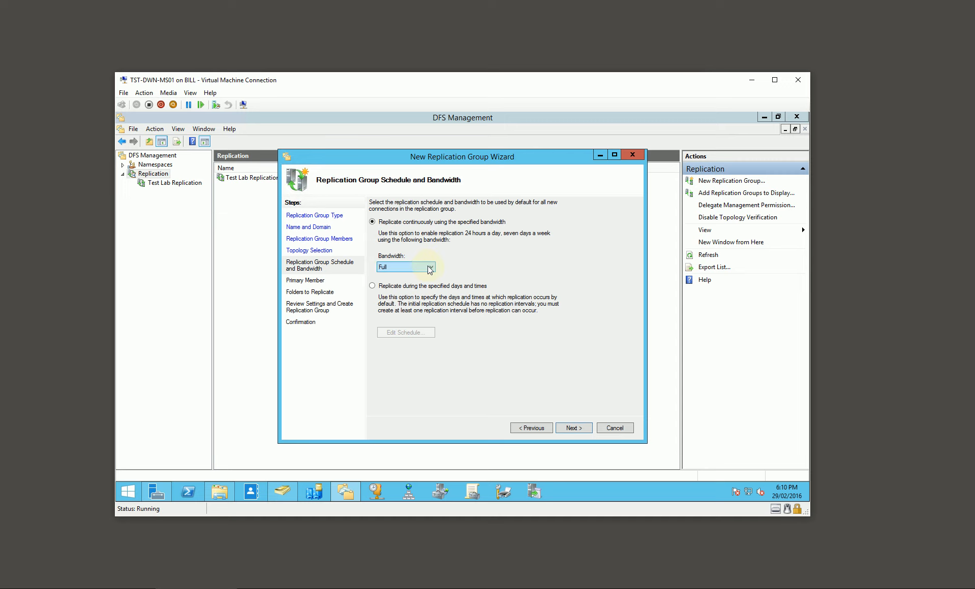
Switch the group to scheduled replication and set 1 Mbps bandwidth from 6 AM to 8 PM on every day of the week.
click(420, 287)
click(418, 333)
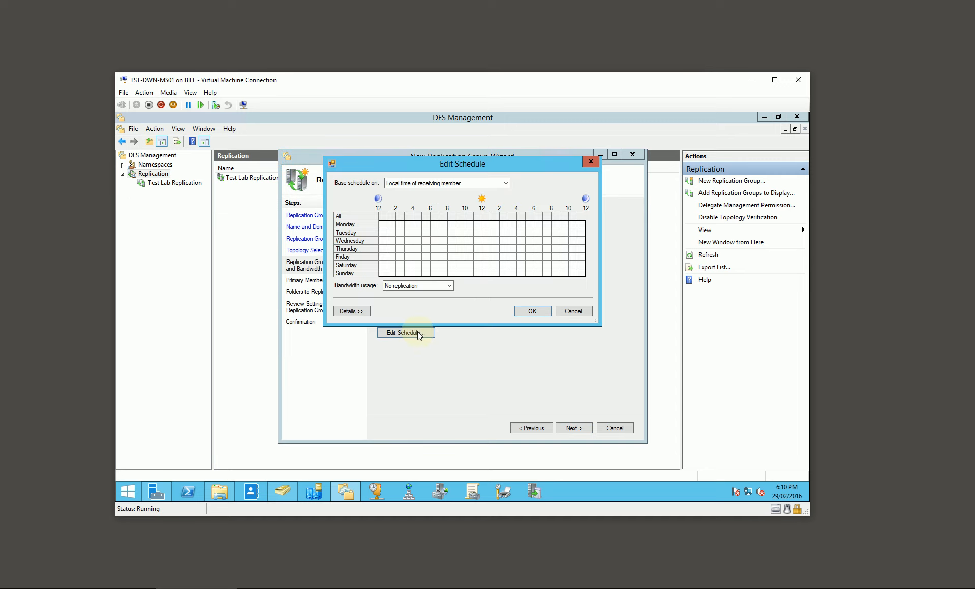
click(448, 287)
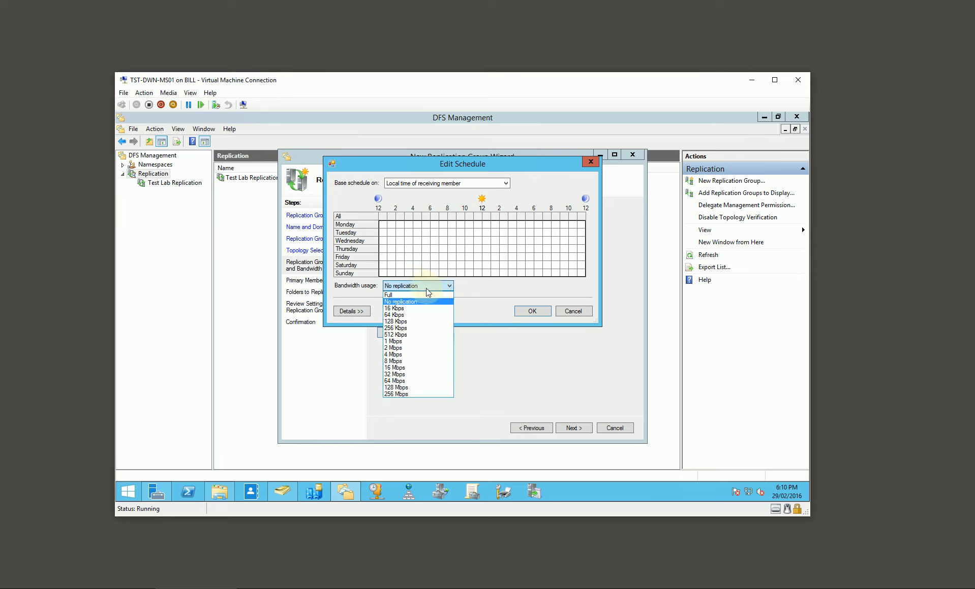
click(386, 229)
drag(383, 224, 440, 249)
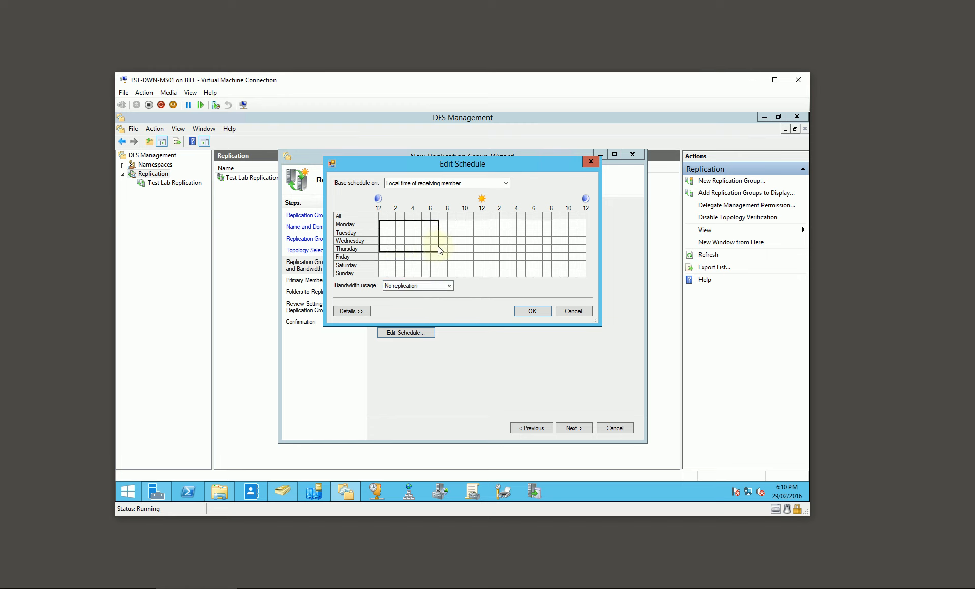
click(451, 240)
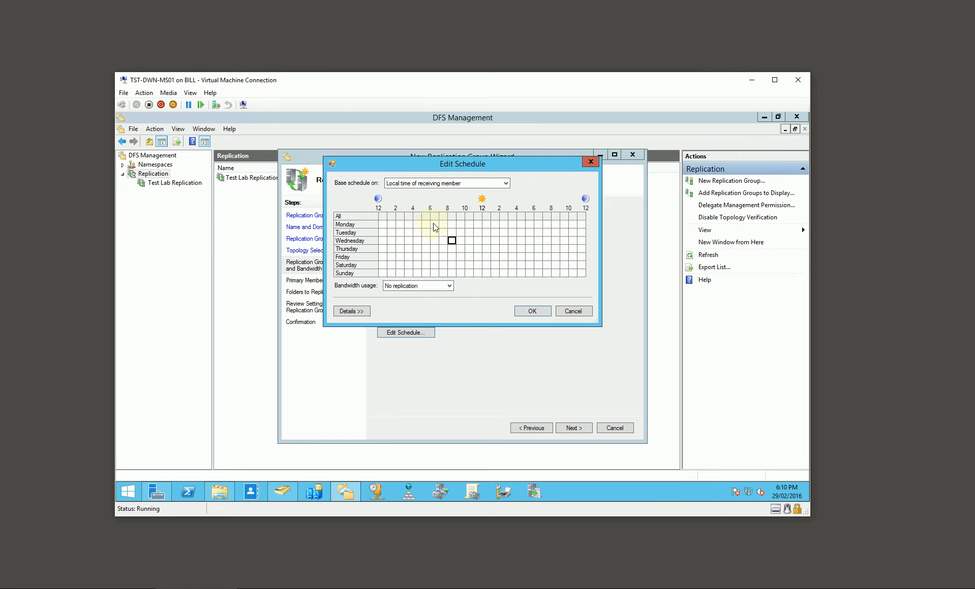
drag(435, 225, 546, 275)
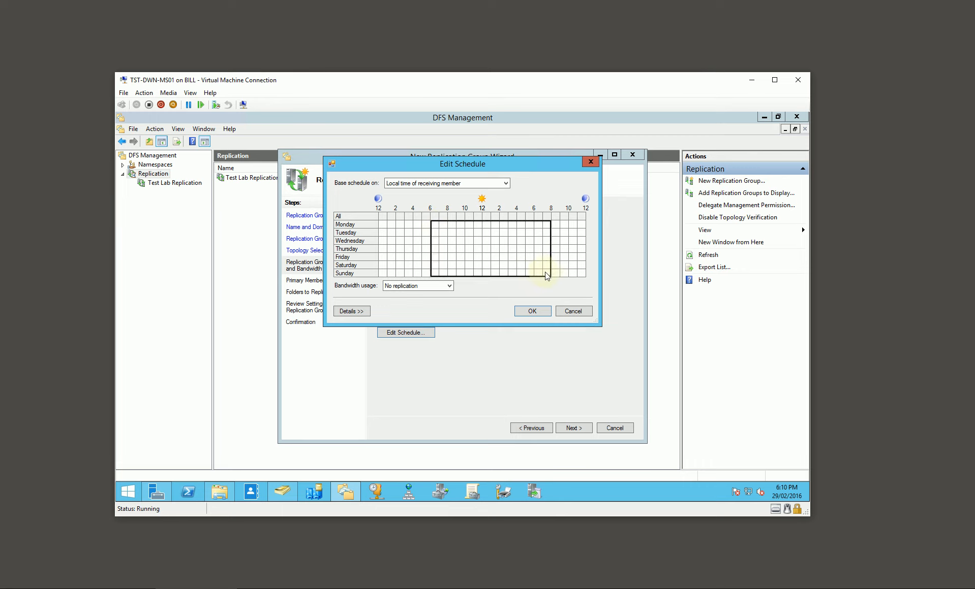
click(450, 286)
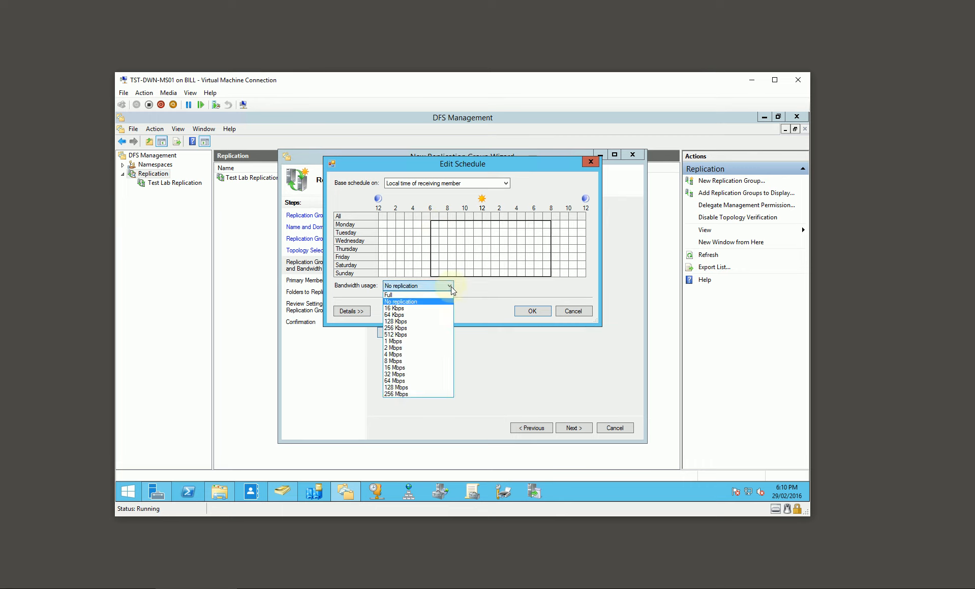
click(402, 344)
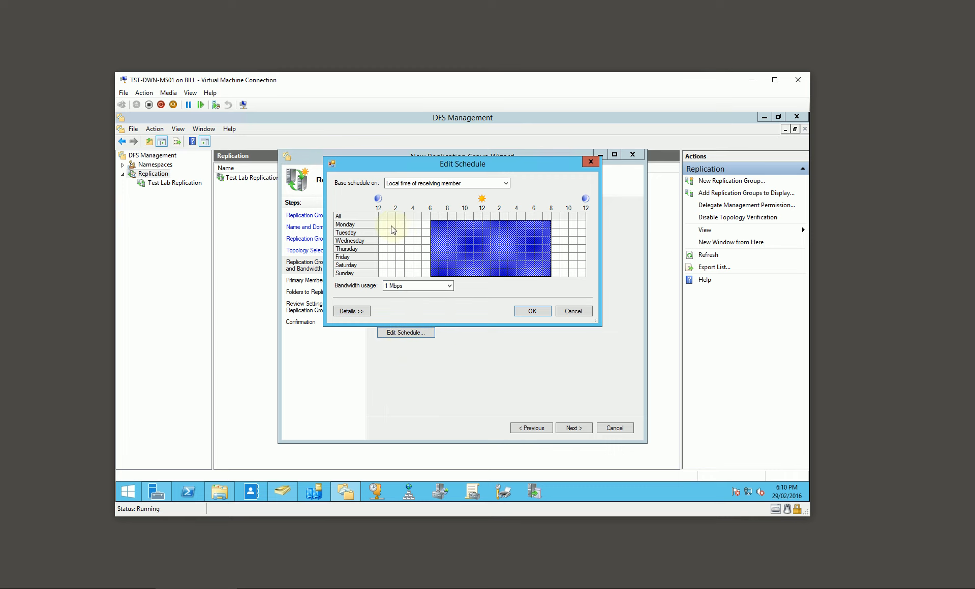
Set Full bandwidth from midnight to 6 AM and from 8 PM to midnight on all days, and accept the schedule.
drag(381, 224, 426, 275)
click(445, 285)
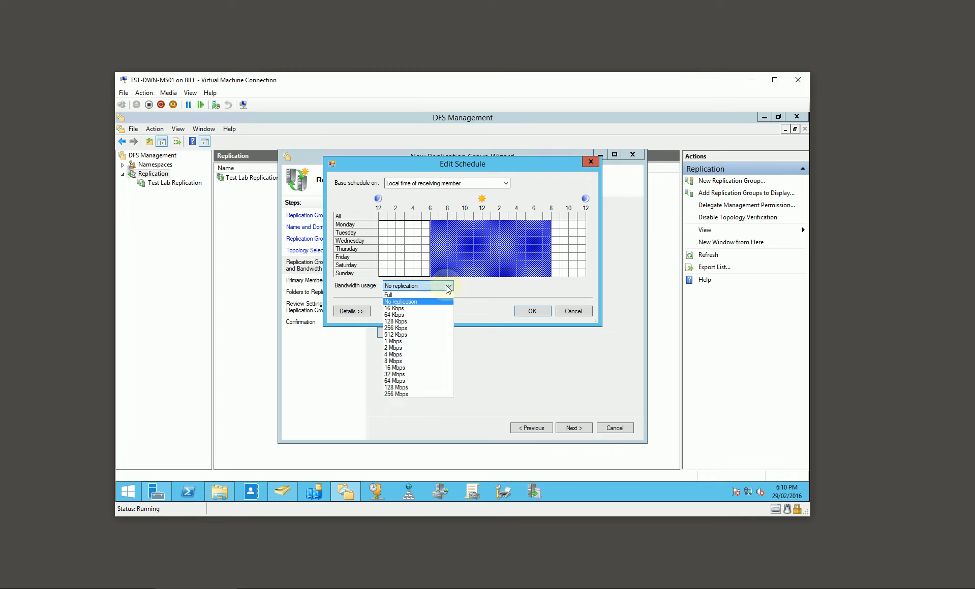
click(417, 295)
drag(554, 224, 583, 276)
click(445, 286)
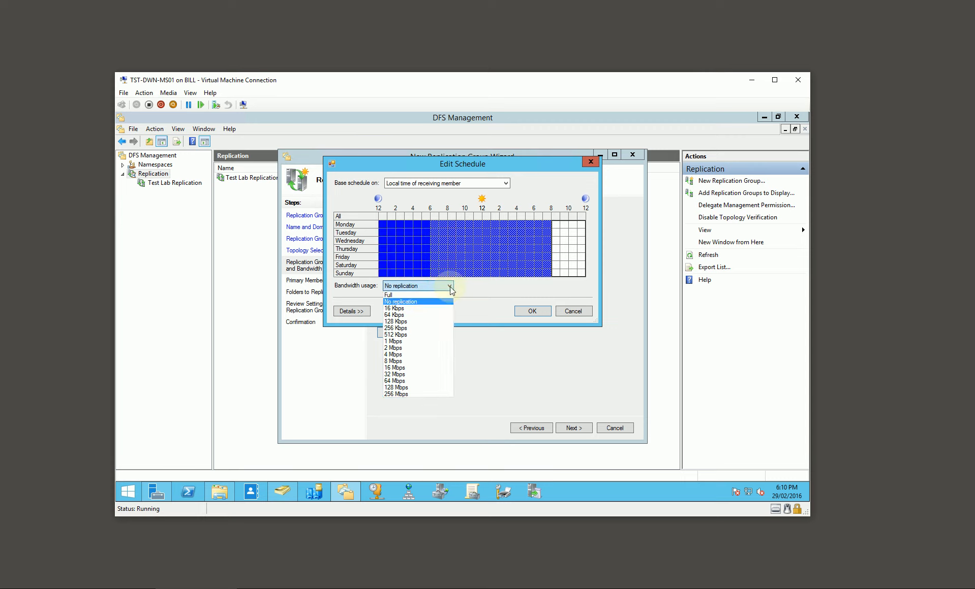
click(414, 294)
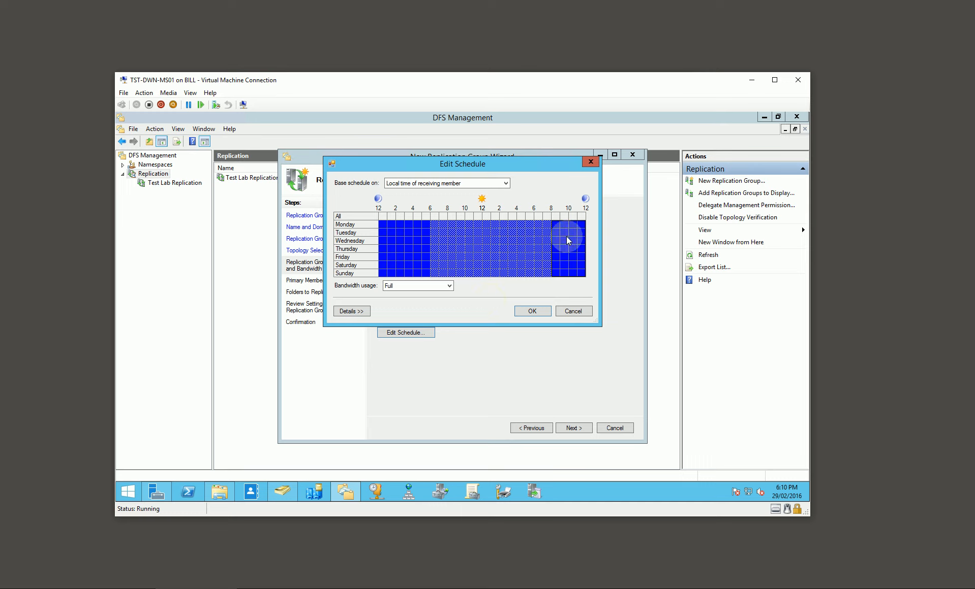
click(537, 311)
click(573, 428)
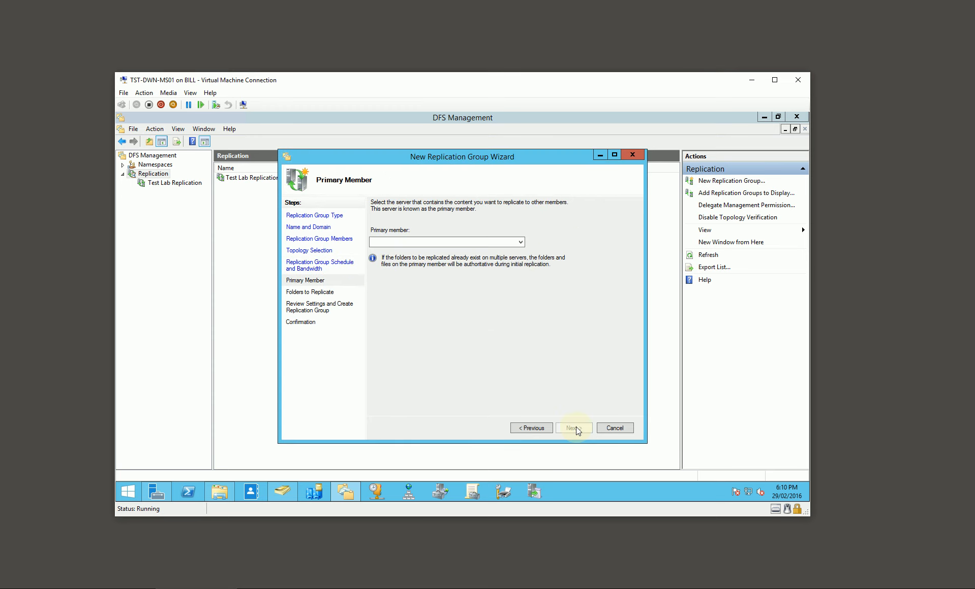
Choose TST-DWN-DS01 as the primary member of the replication group.
click(502, 242)
click(416, 253)
click(573, 427)
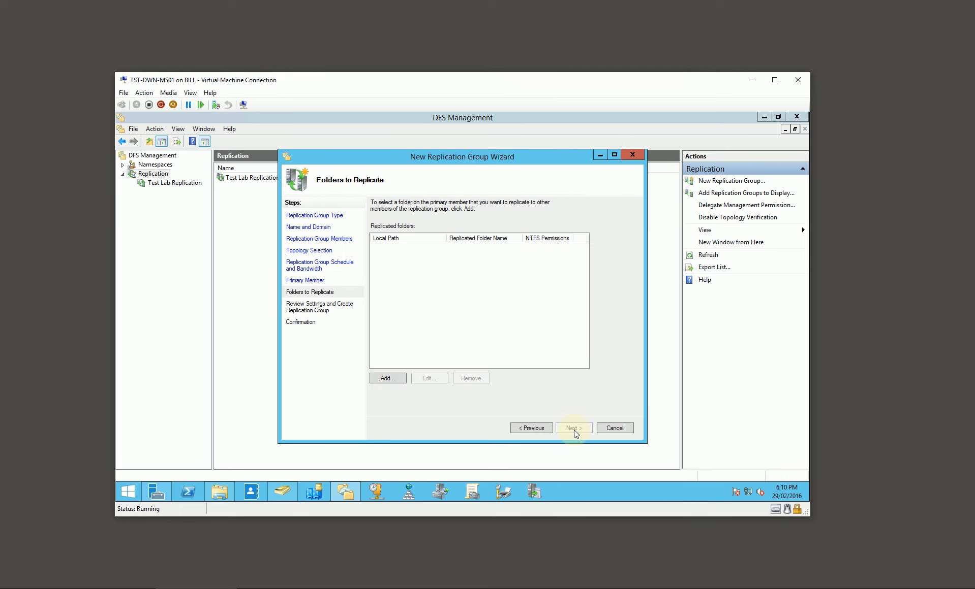
Add D:\DeploymentShare on the primary member as the folder to replicate, keeping the name based on its path.
click(389, 378)
text(D:\DeploymentShare)
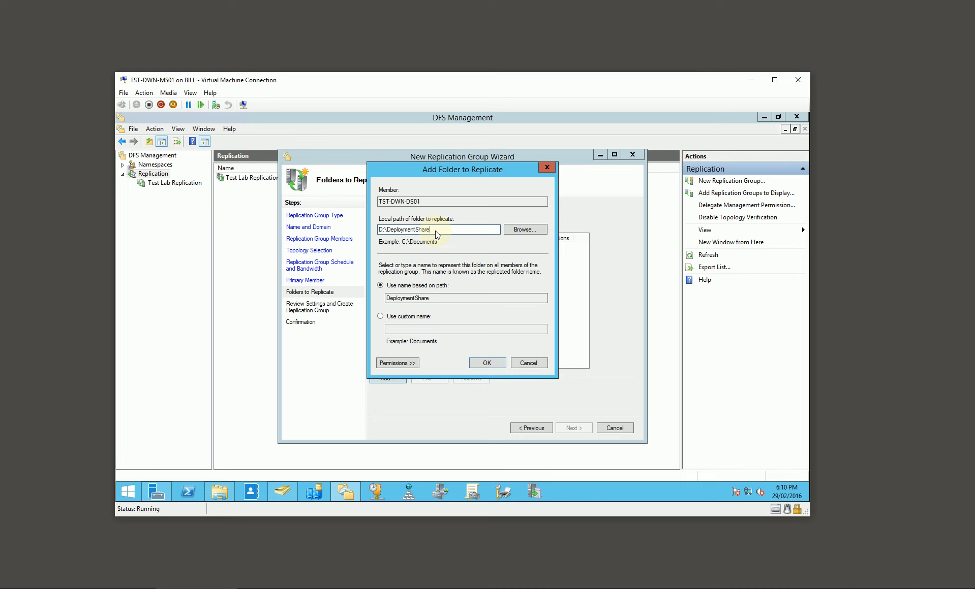
click(487, 364)
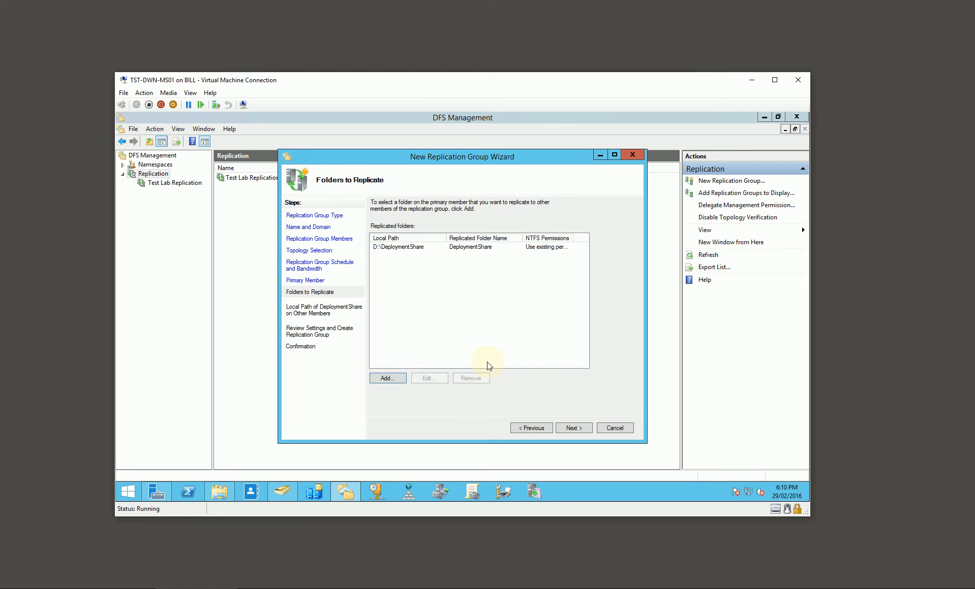
click(574, 428)
Enable membership for TST-PER-MS01 with the local path D:\DeploymentShare, allowing the folder to be created on the server.
shift+click(427, 277)
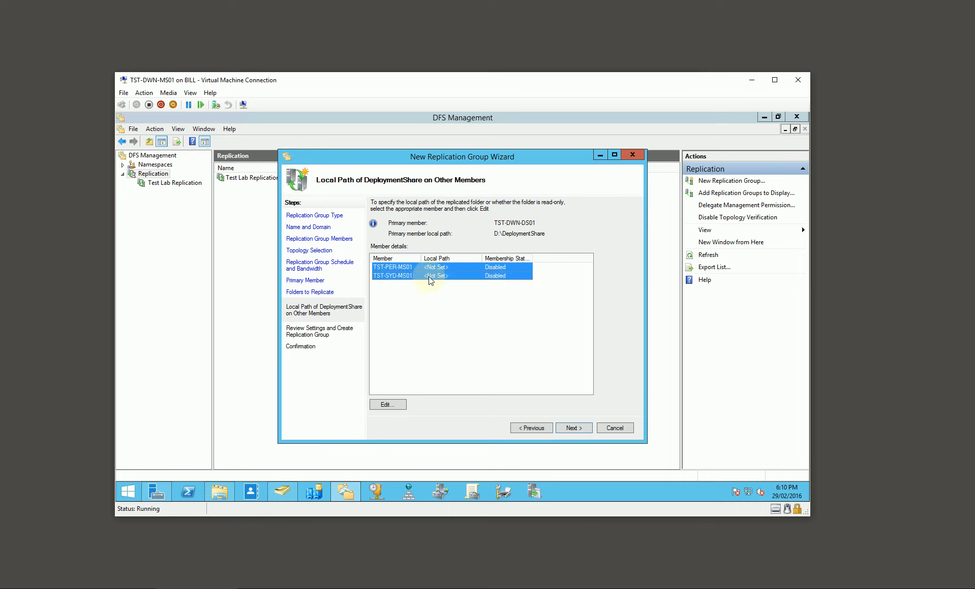
drag(547, 233, 493, 233)
key(ctrl+c)
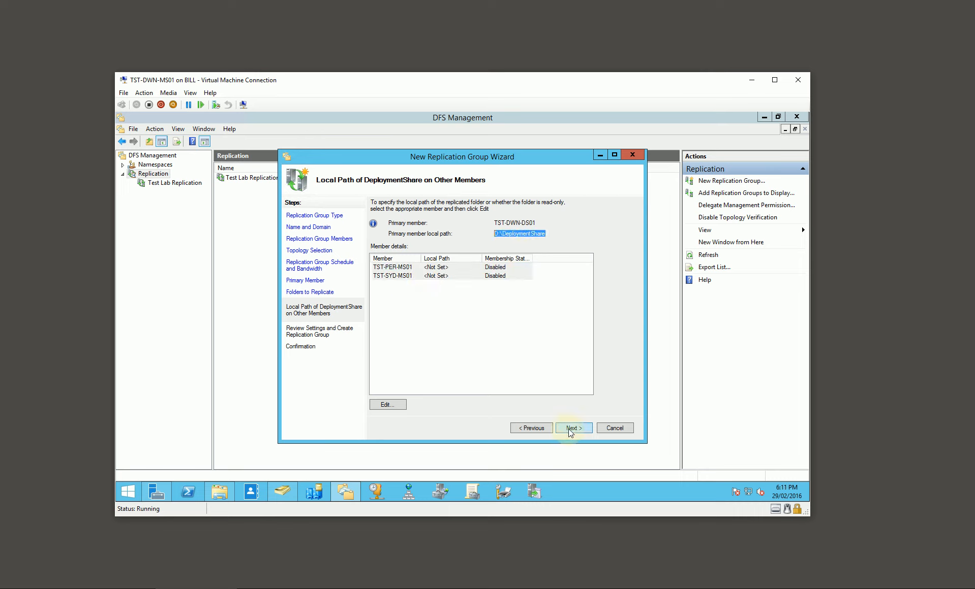
click(408, 268)
click(387, 405)
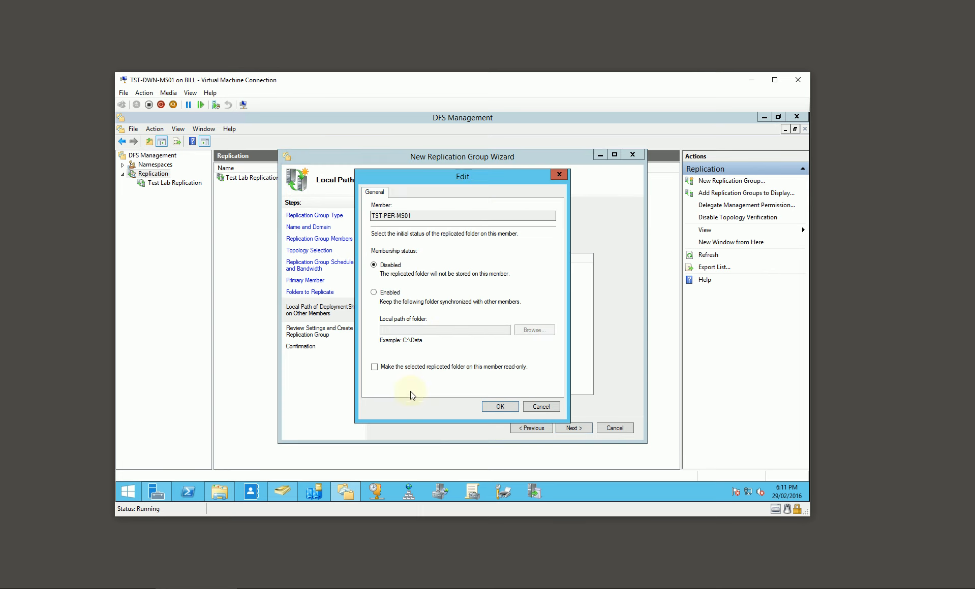
click(401, 293)
click(413, 331)
key(ctrl+v)
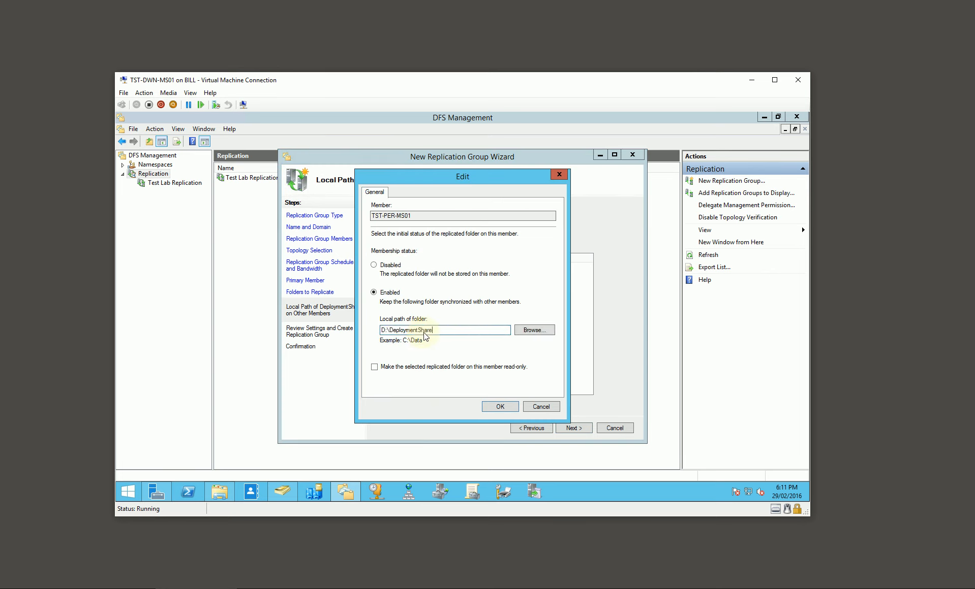
click(500, 408)
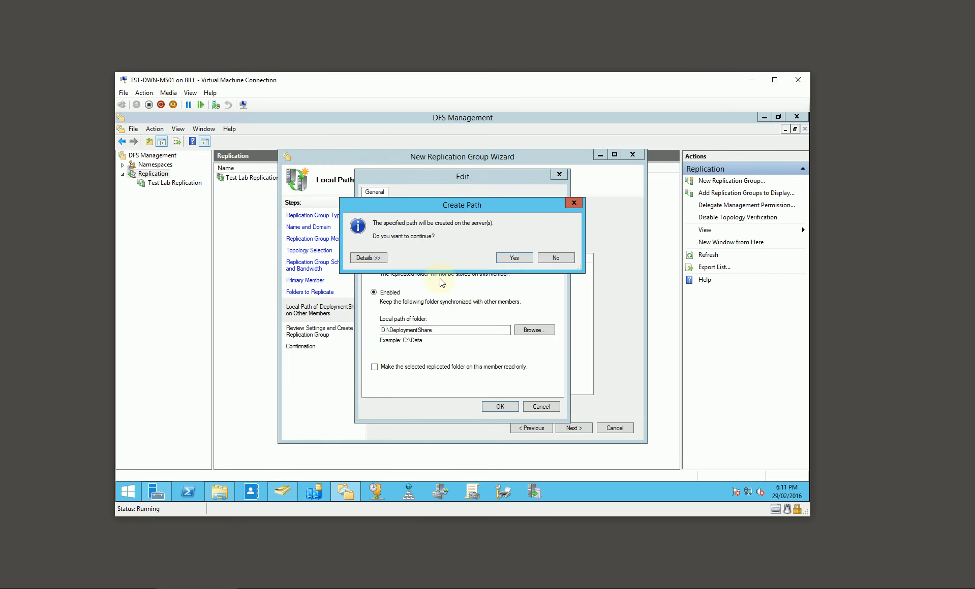
click(504, 257)
Enable membership for TST-SYD-MS01 with the local path D:\DeploymentShare, allowing the folder to be created on the server.
click(444, 277)
click(394, 405)
click(392, 294)
click(409, 331)
key(ctrl+v)
click(500, 406)
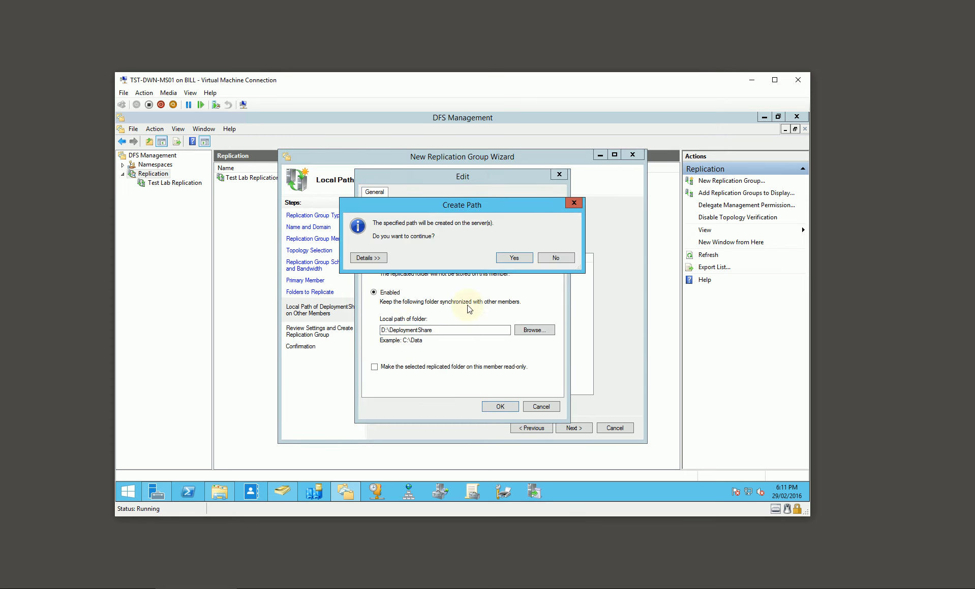
click(505, 257)
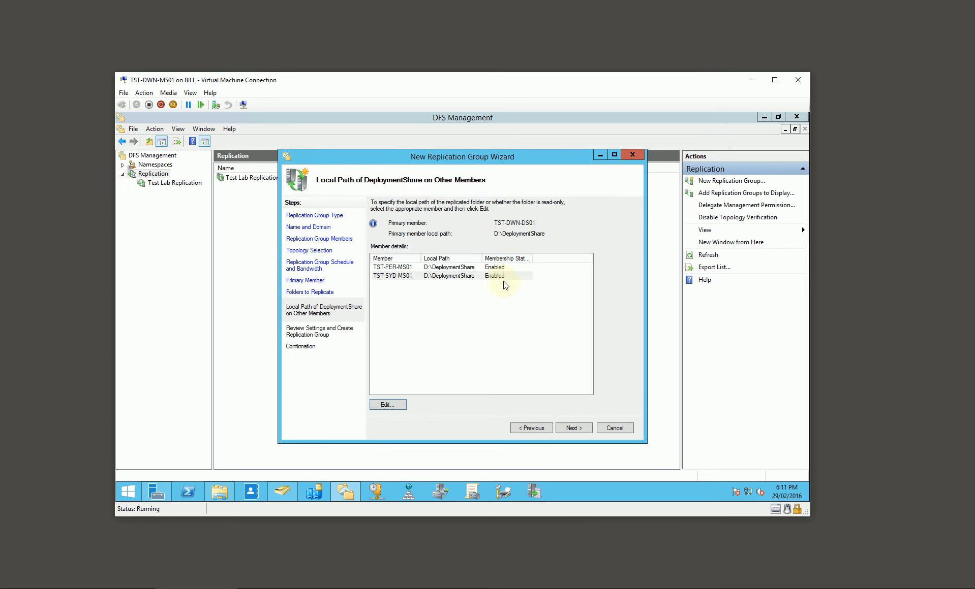
Create the replication group, close the wizard, and review the MDT Deployment Share group's replicated folders and memberships.
click(575, 429)
click(573, 429)
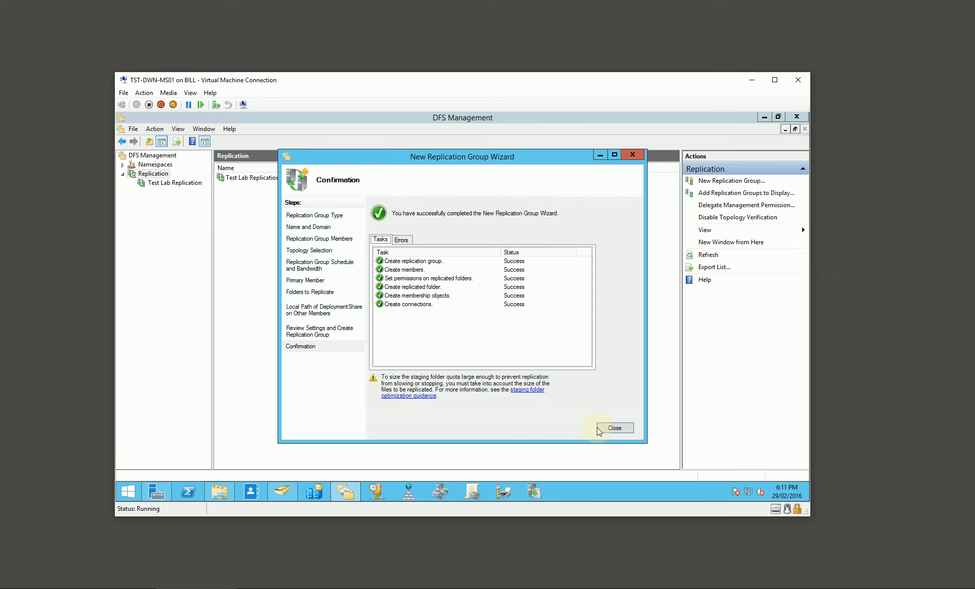
click(610, 429)
click(175, 183)
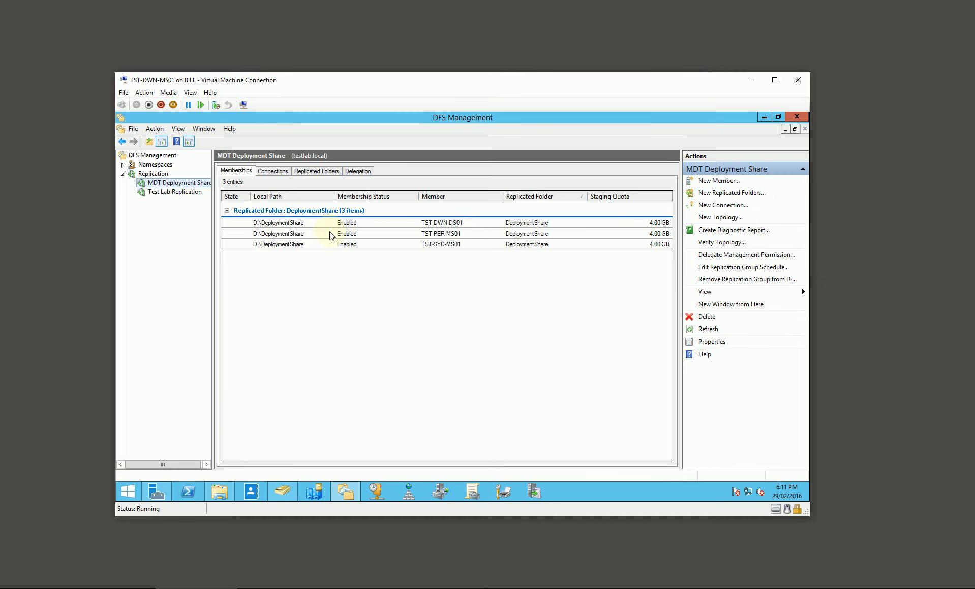
click(305, 172)
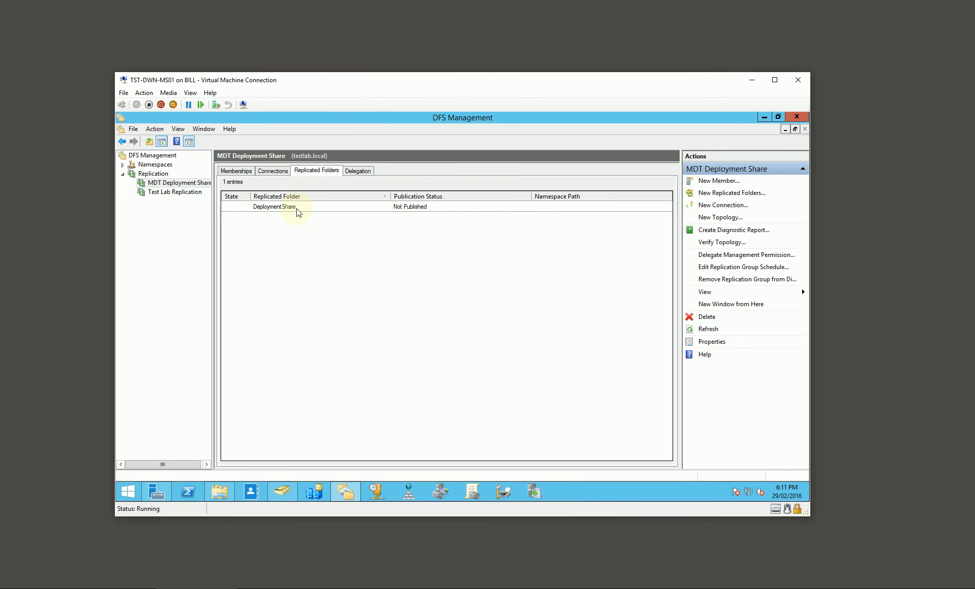
click(299, 207)
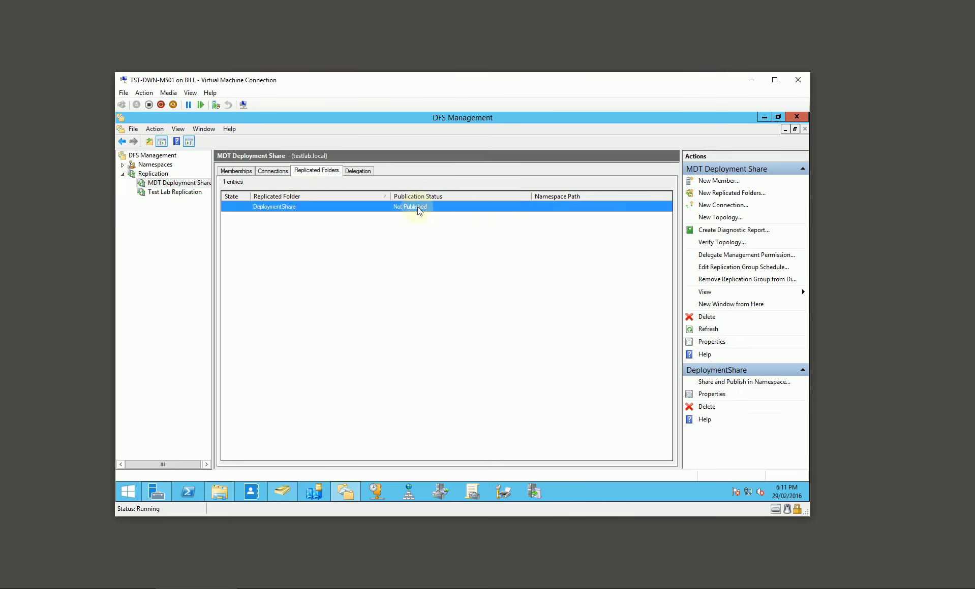
click(236, 171)
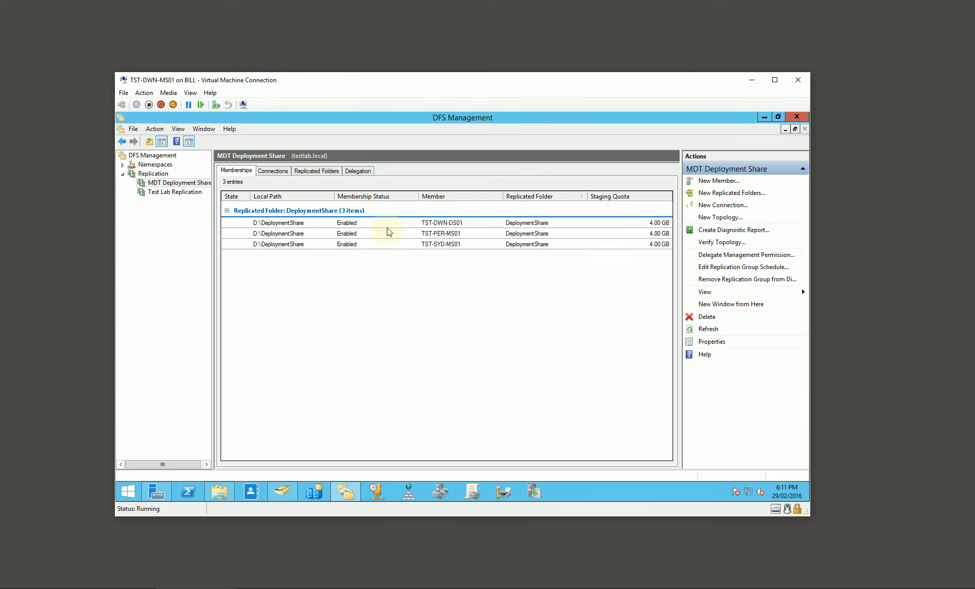
Set the Conflict and Deleted folder quota of member TST-DWN-DS01 to 8192 MB.
click(292, 223)
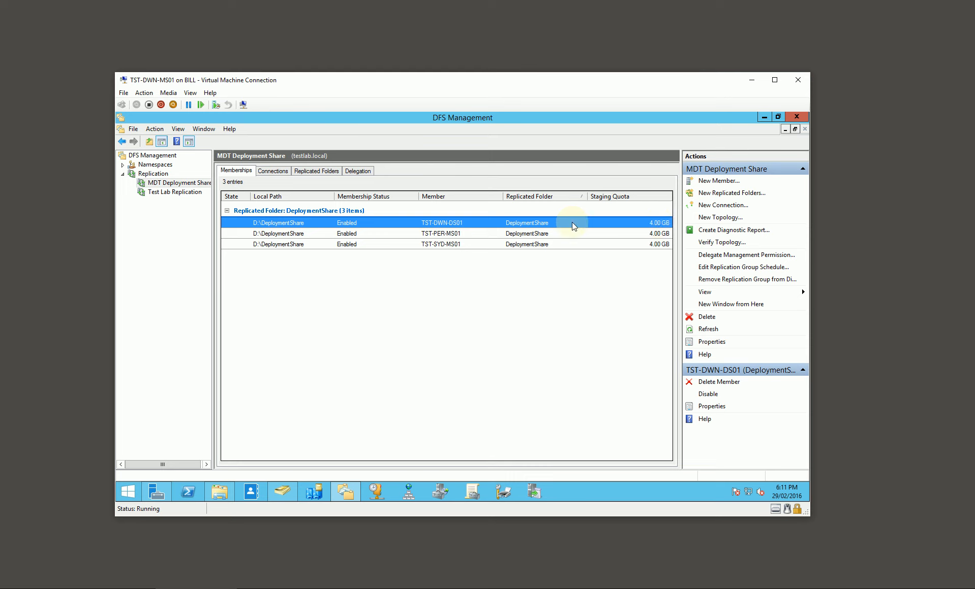
right_click(538, 223)
click(569, 252)
click(478, 203)
double_click(418, 273)
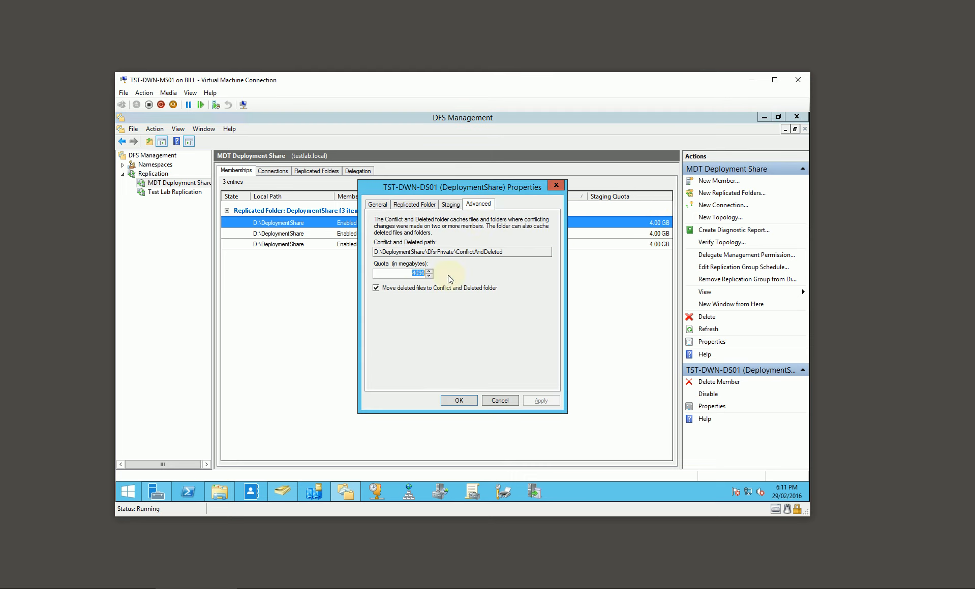
text(8192)
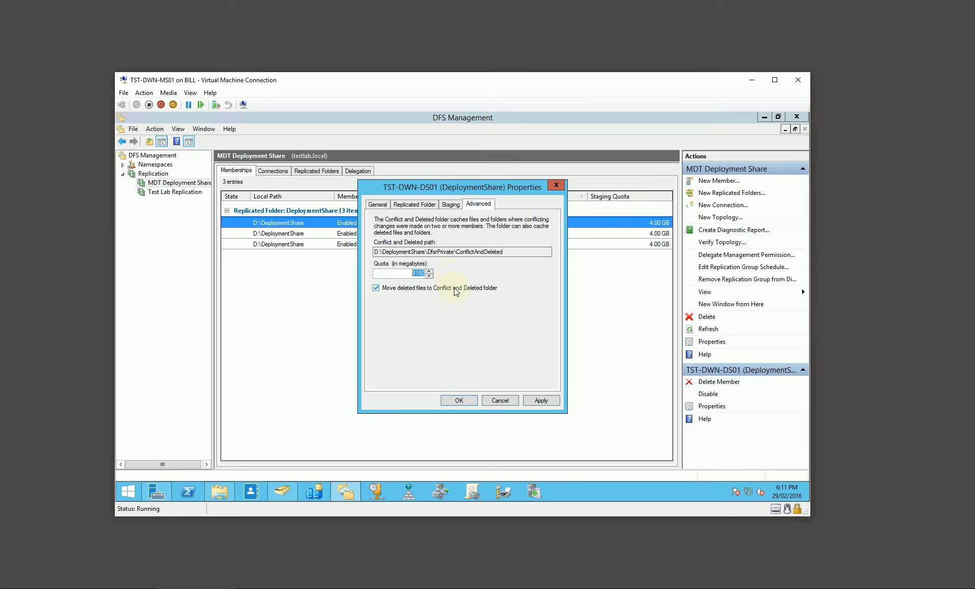
click(458, 400)
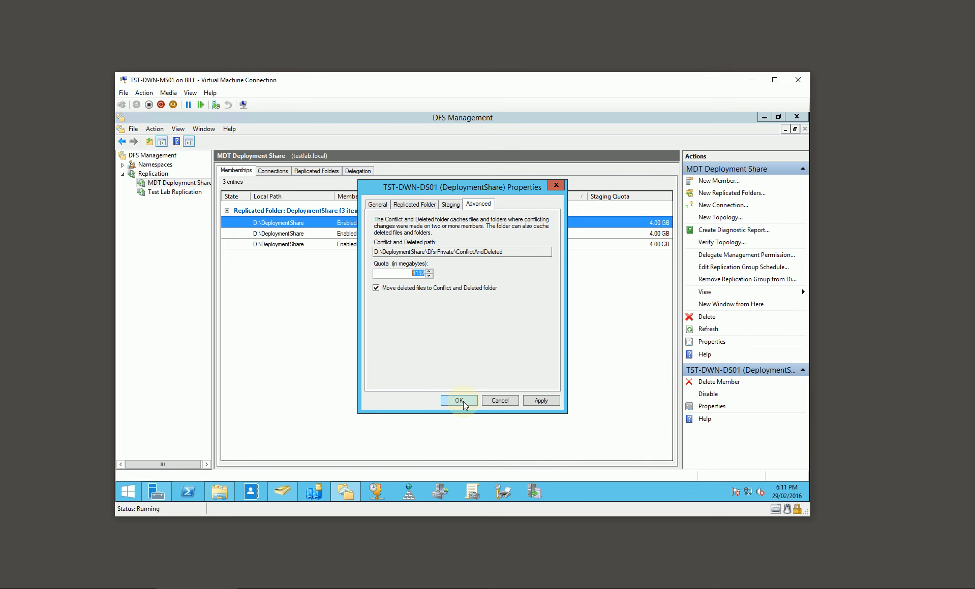
Set the staging folder quota of member TST-PER-MS01 to 8192 MB.
double_click(655, 235)
click(456, 205)
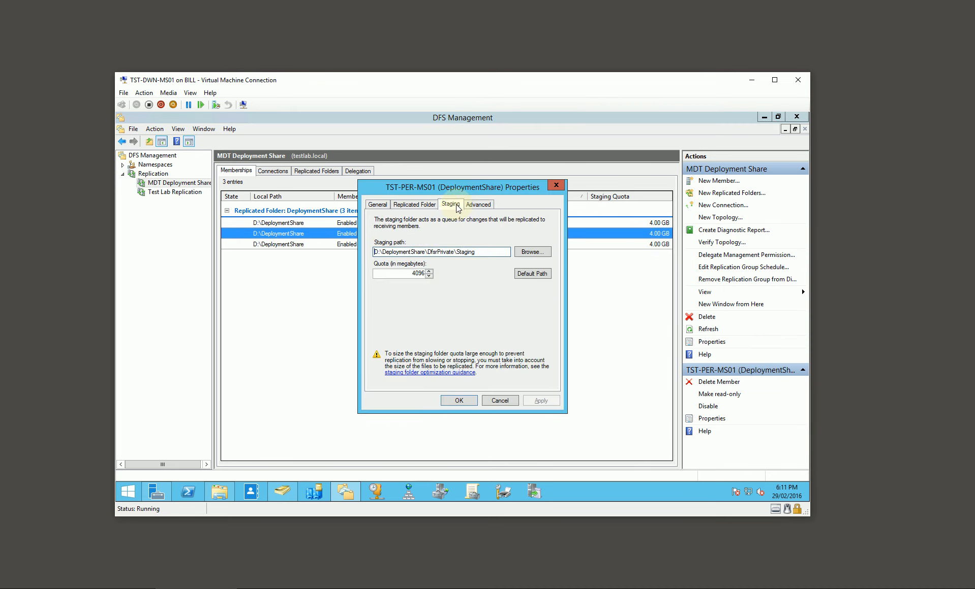
double_click(416, 273)
text(8192)
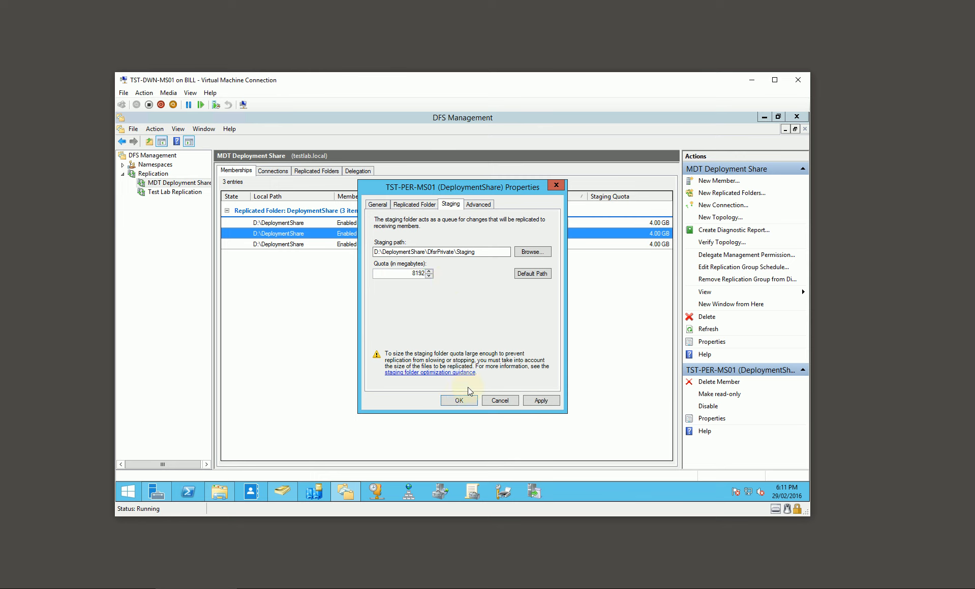
click(459, 400)
Restore the Conflict and Deleted quota of TST-DWN-DS01 to 4096 MB and set its staging quota to 8192 MB.
double_click(637, 223)
click(478, 205)
double_click(406, 273)
text(4096)
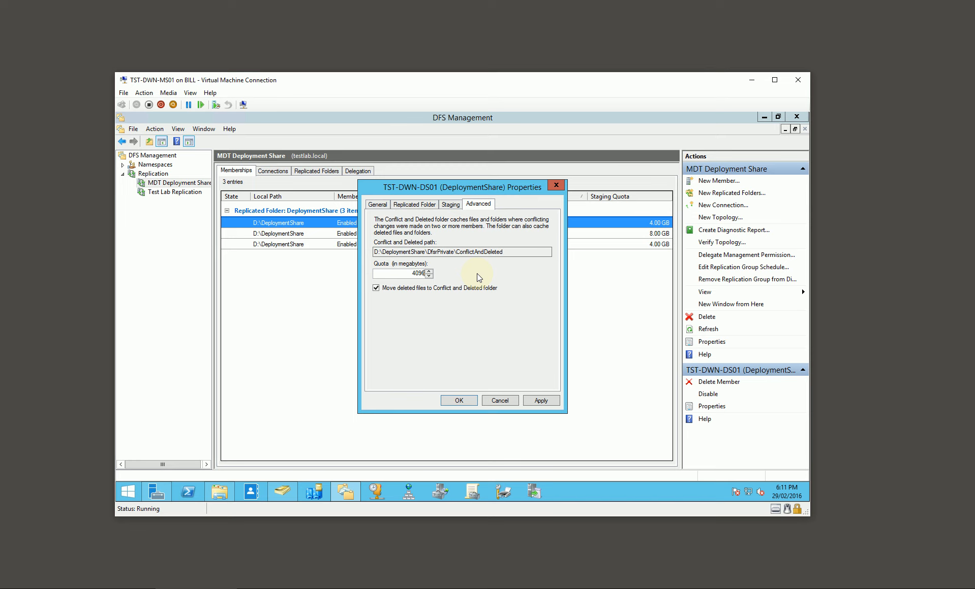
click(450, 204)
double_click(418, 273)
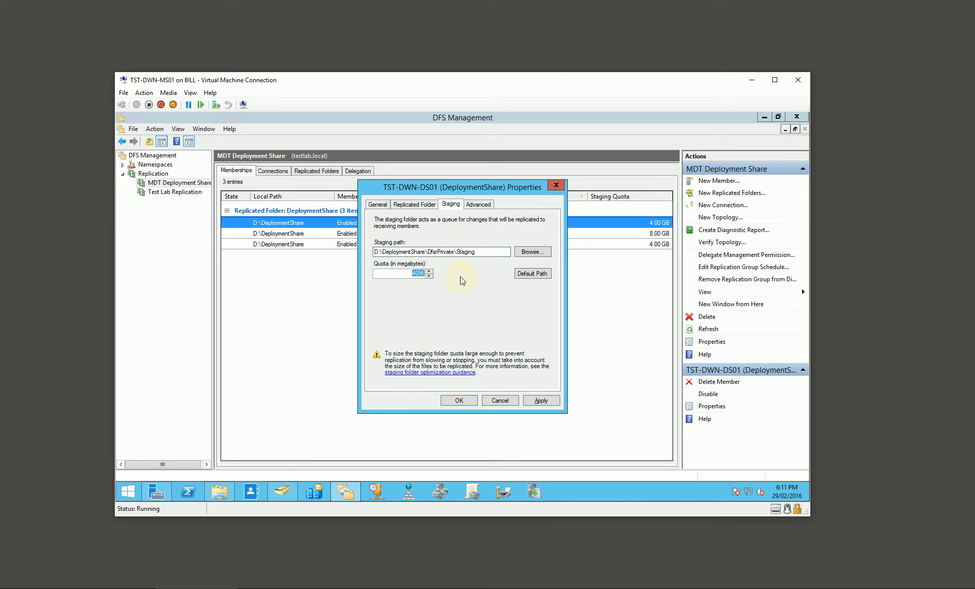
click(459, 400)
Set the staging folder quota of member TST-SYD-MS01 to 8192 MB.
double_click(659, 244)
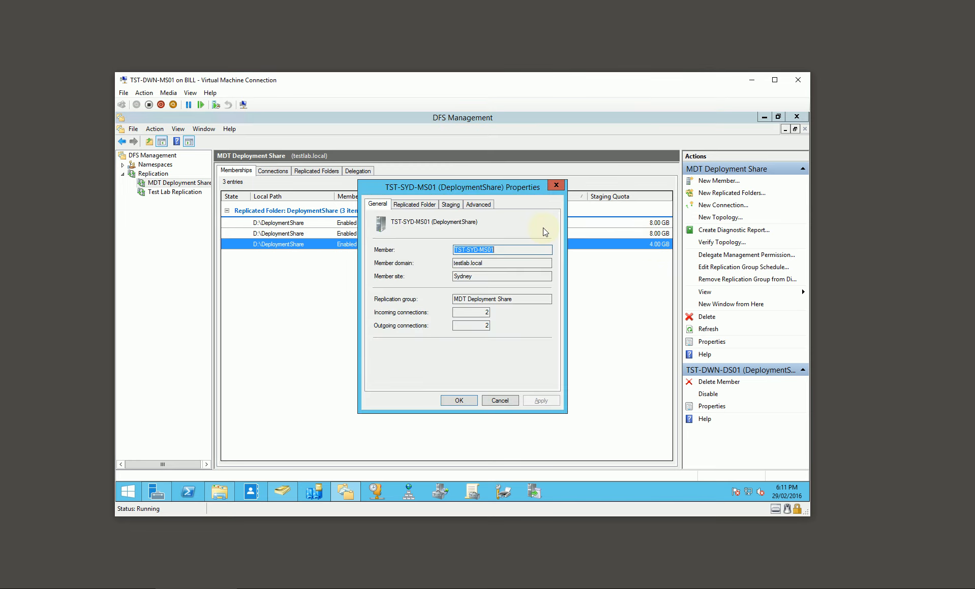
click(450, 204)
double_click(418, 273)
text(8192)
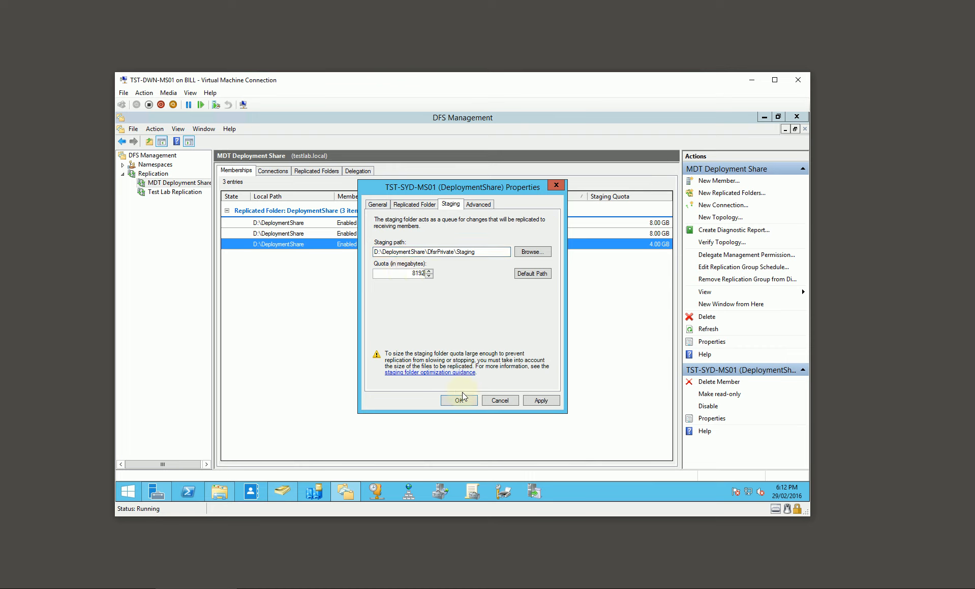
click(463, 398)
click(460, 323)
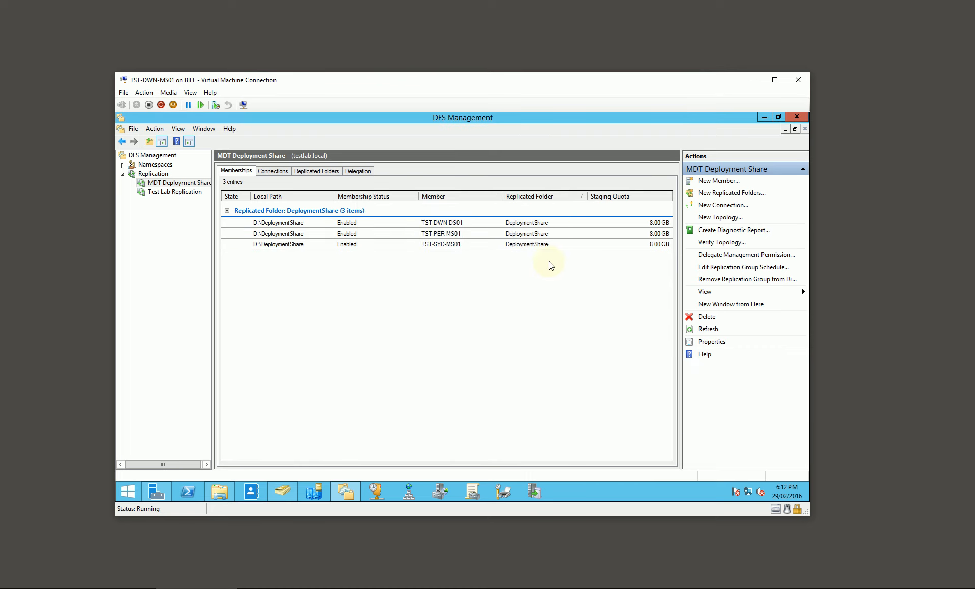
Review the staging quotas of the three members and the connections of the MDT Deployment Share replication group.
click(644, 225)
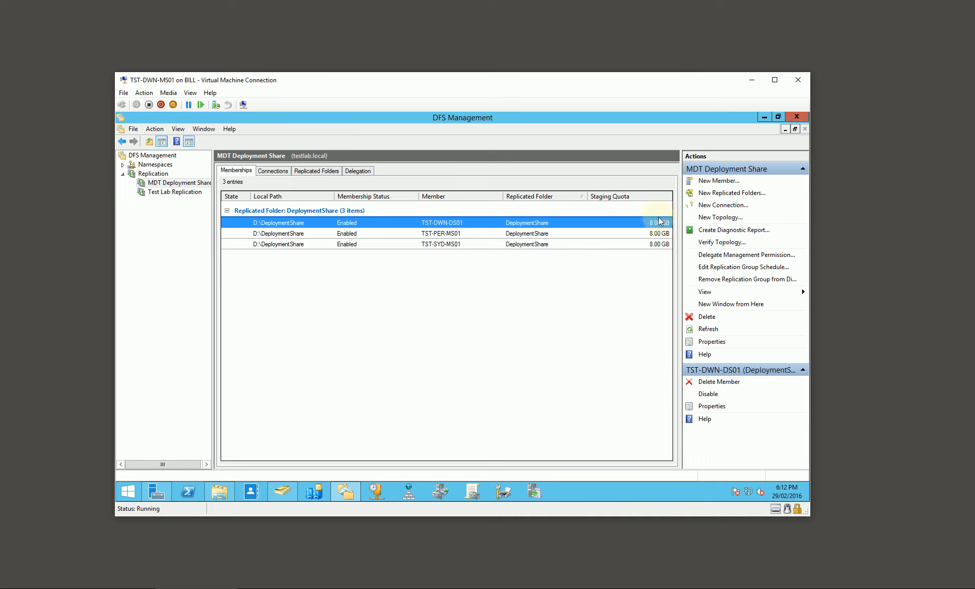
click(305, 259)
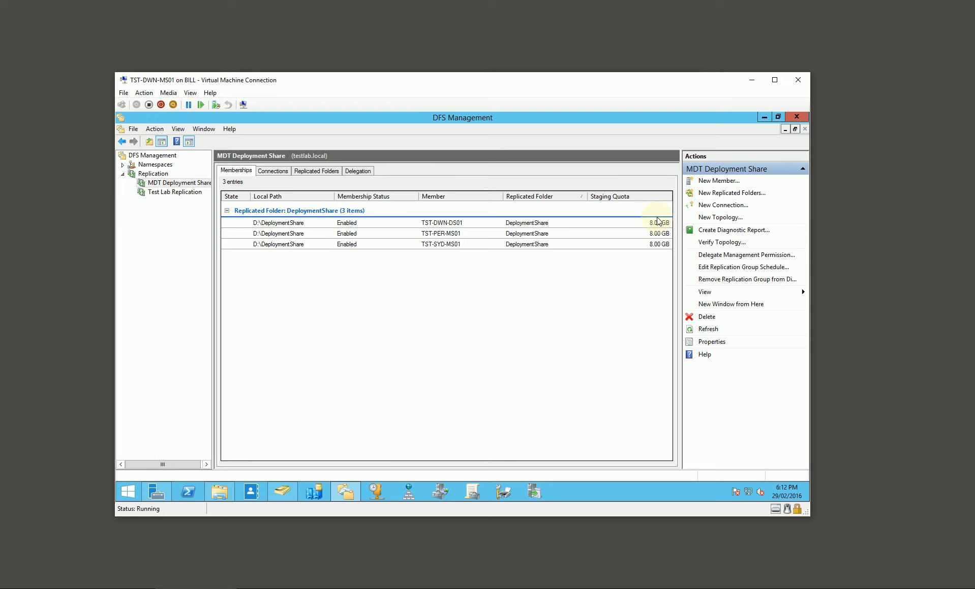
click(266, 173)
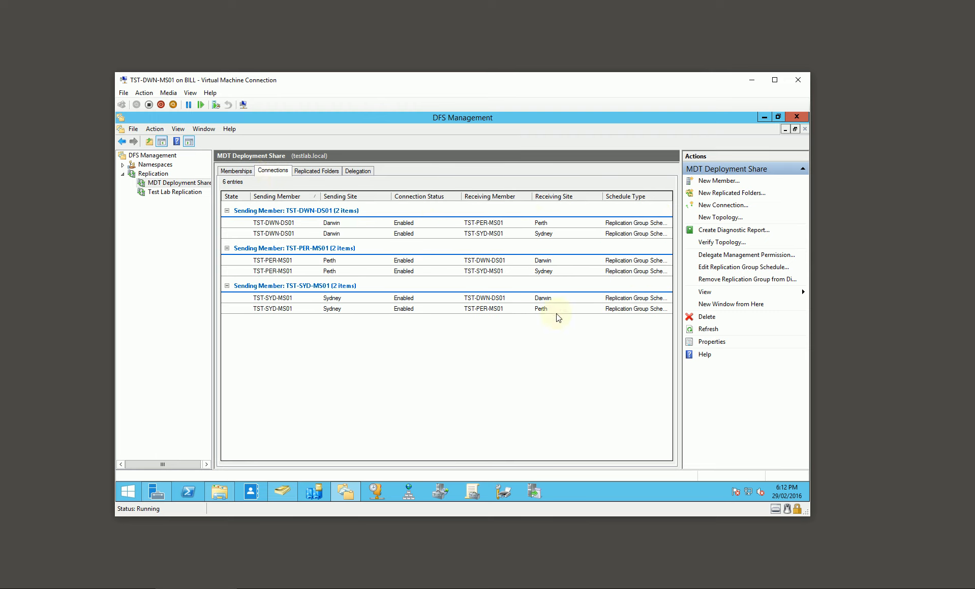
click(249, 176)
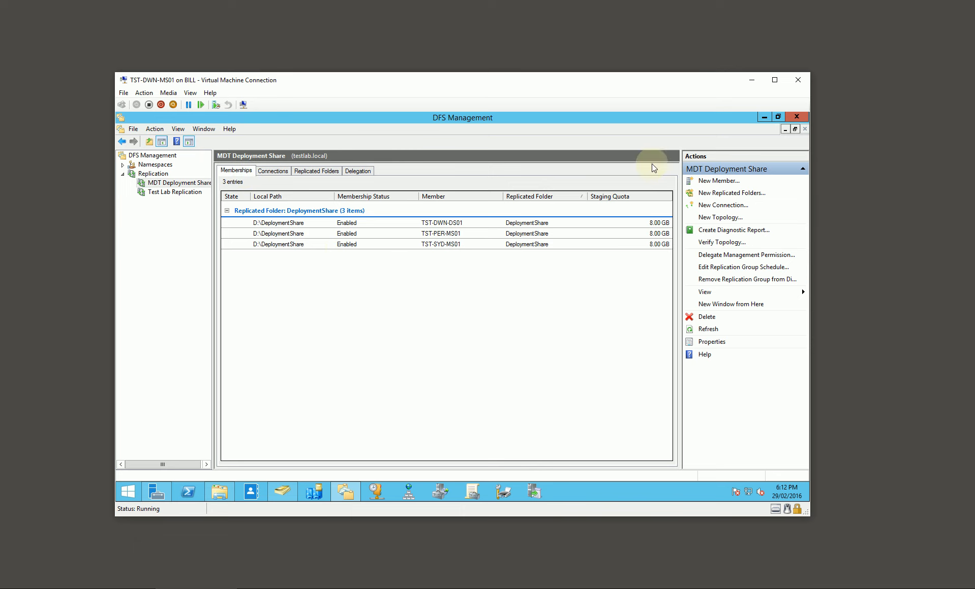
Switch to the TST-PER-MS01 virtual machine and check the contents of the DeploymentShare folder on drive D.
click(752, 80)
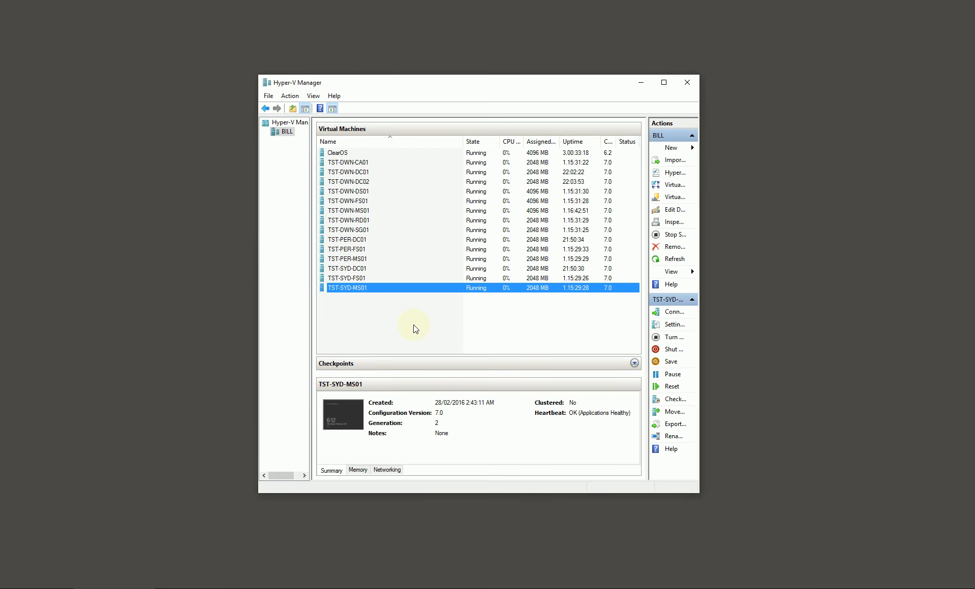
click(348, 584)
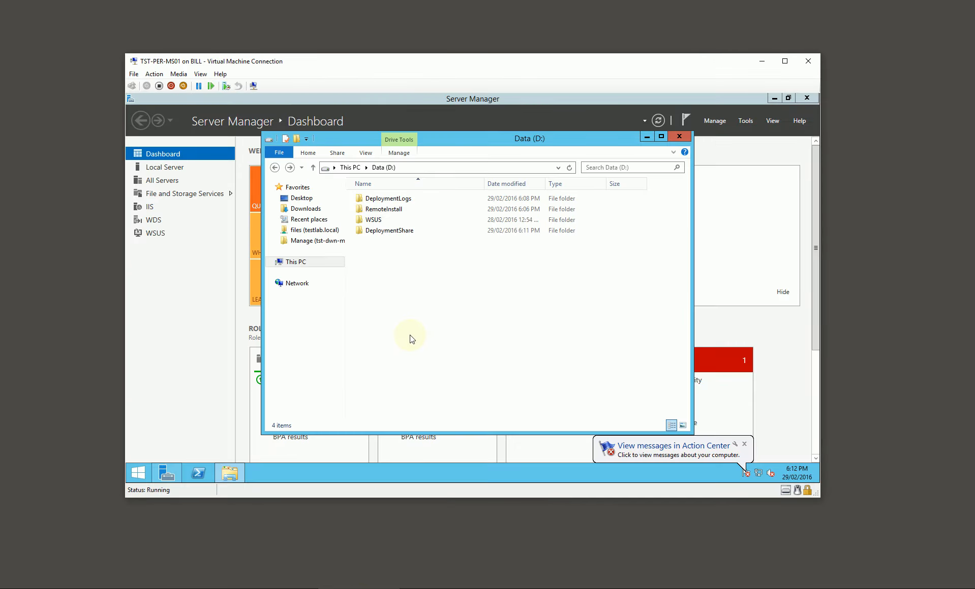
double_click(393, 232)
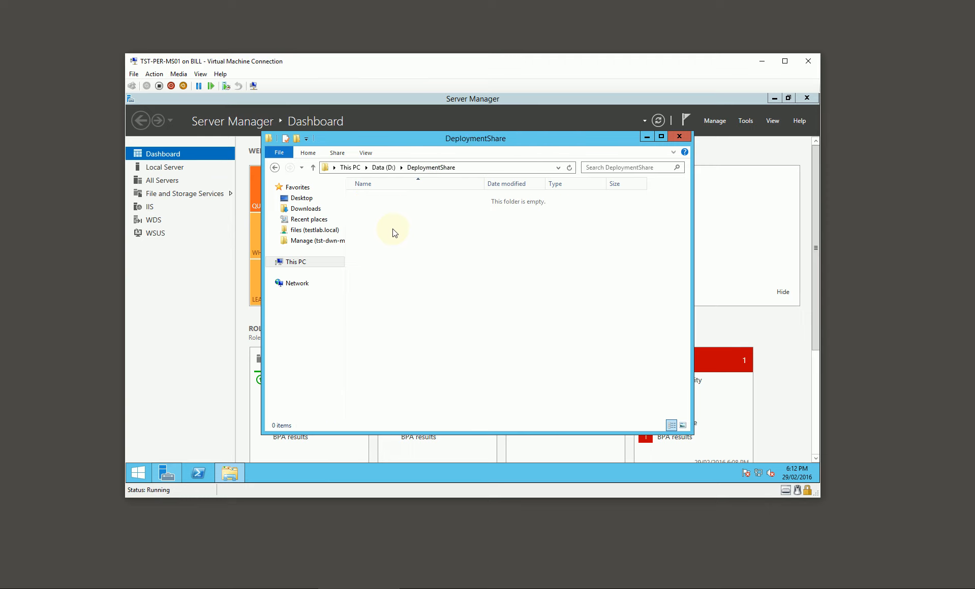
click(387, 168)
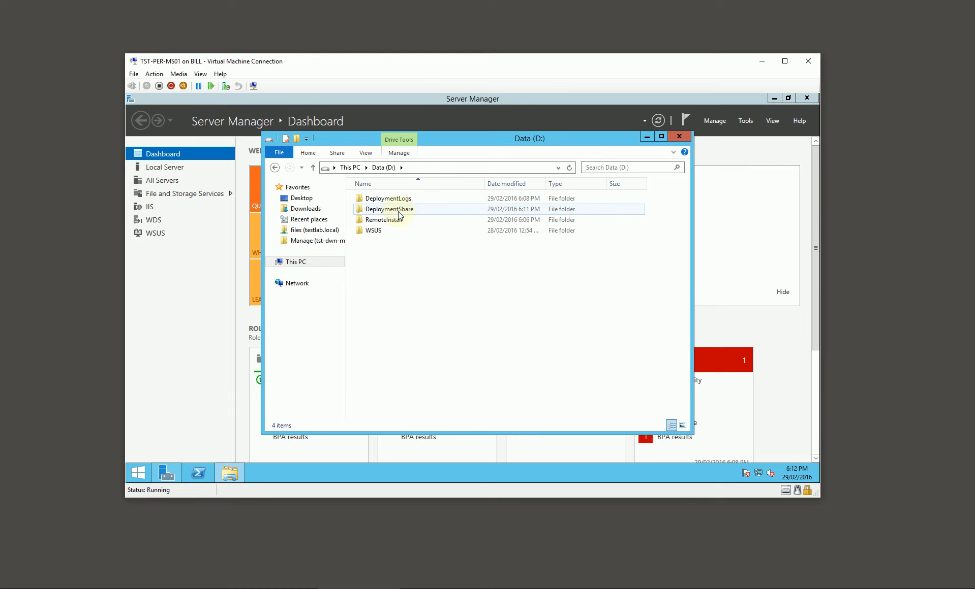
drag(435, 141, 455, 138)
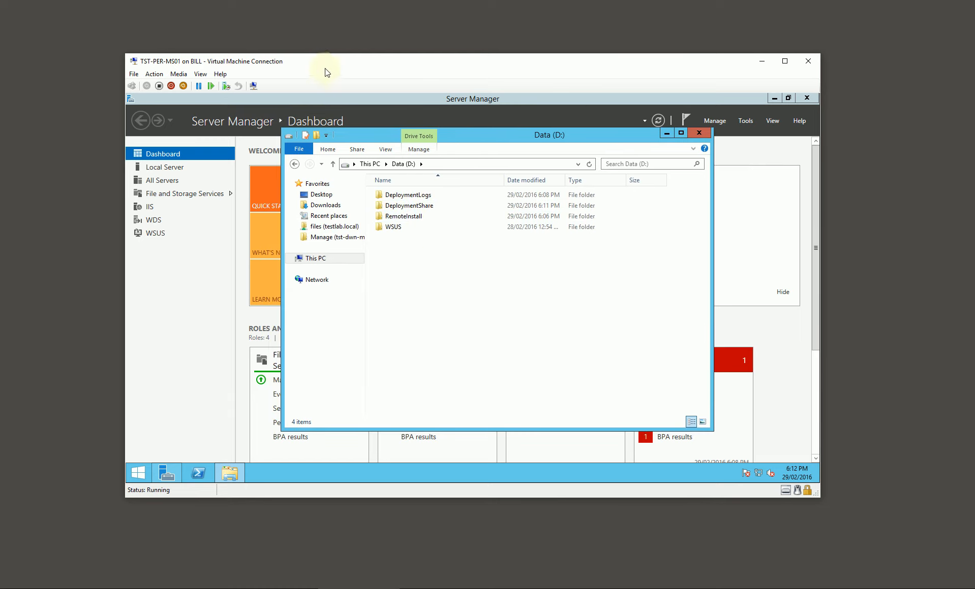
Share the DeploymentShare folder on TST-PER-MS01 as DeploymentShare$ with Read share permission for Everyone.
right_click(408, 206)
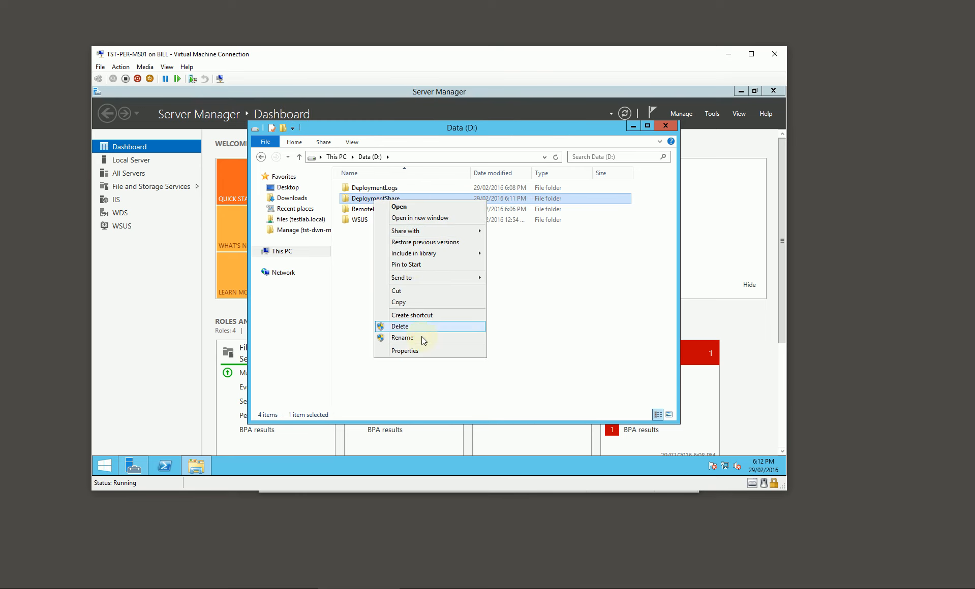
click(422, 351)
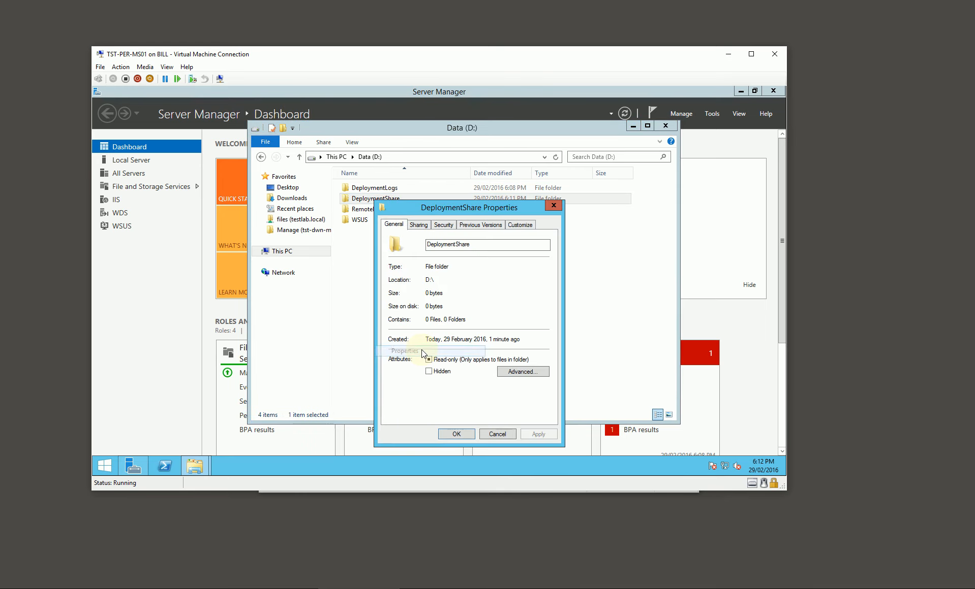
click(422, 225)
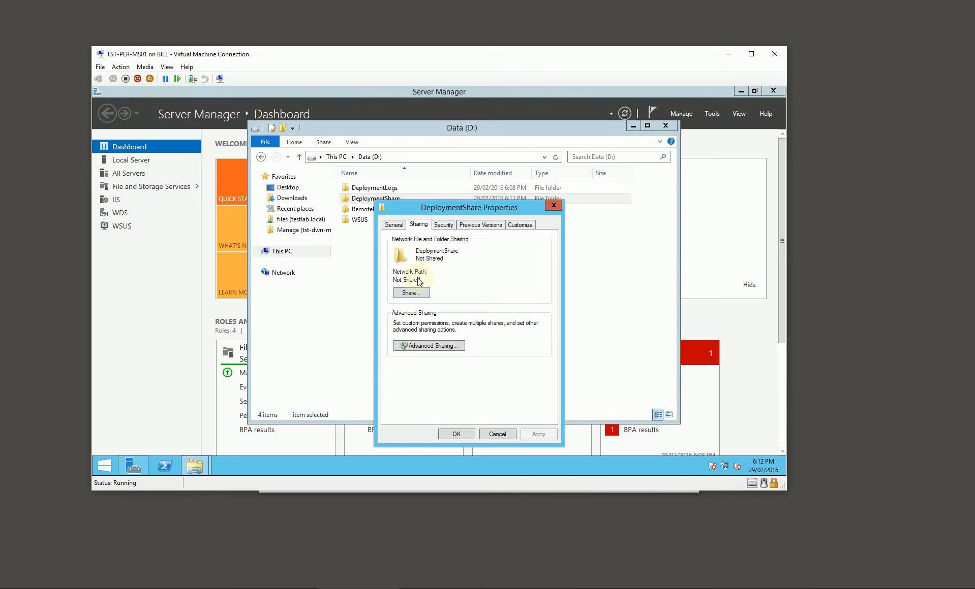
click(431, 346)
click(409, 243)
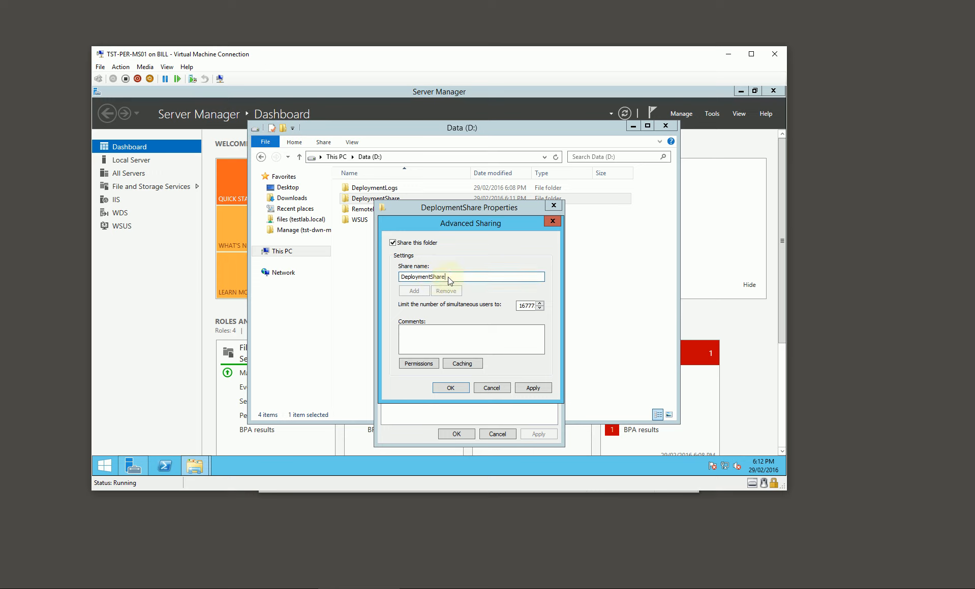
click(426, 365)
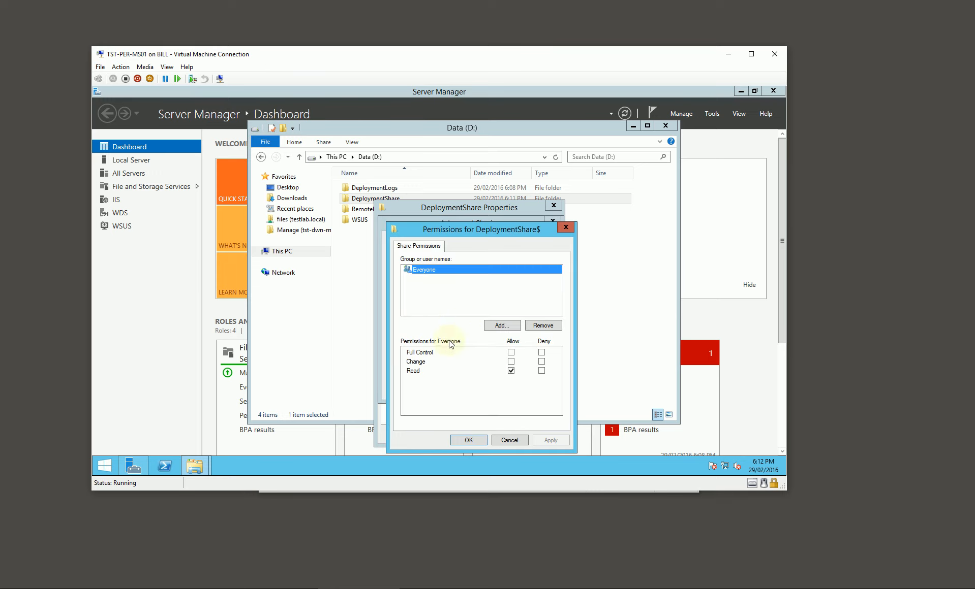
click(467, 440)
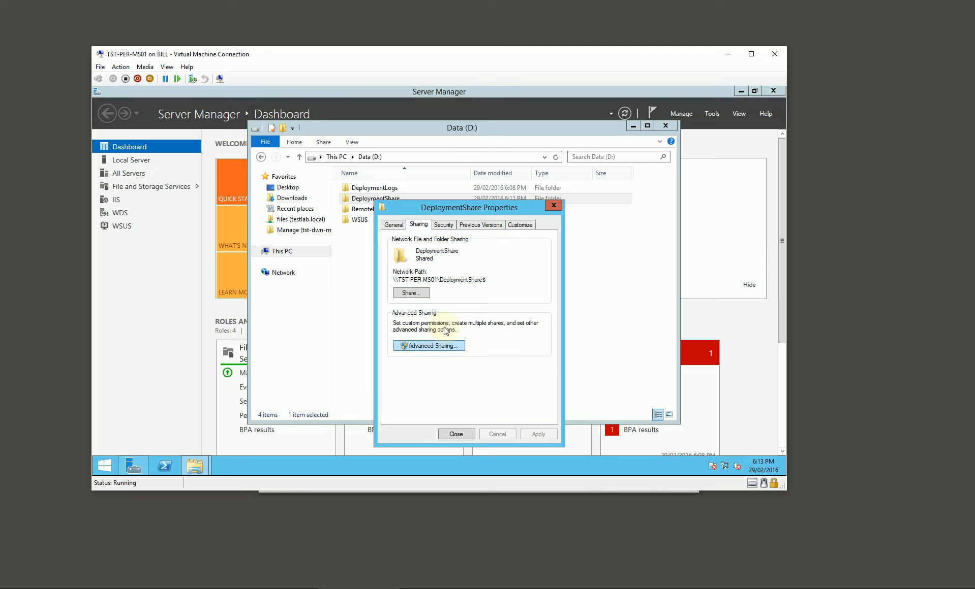
Add Everyone to the DeploymentShare folder's security permissions on TST-PER-MS01 with the default read and execute access.
click(444, 225)
click(521, 313)
click(513, 345)
text(everyone)
key(Return)
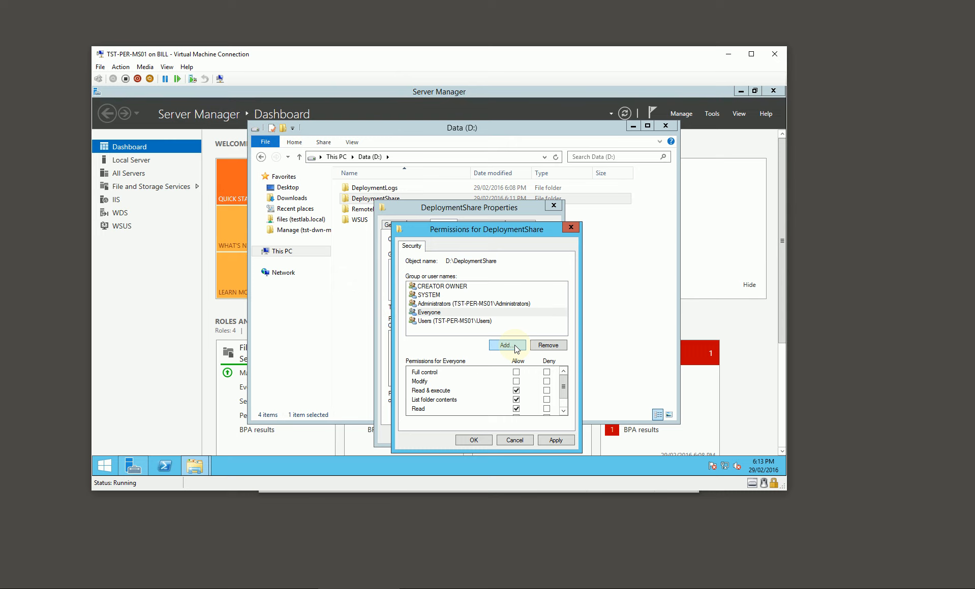
click(473, 441)
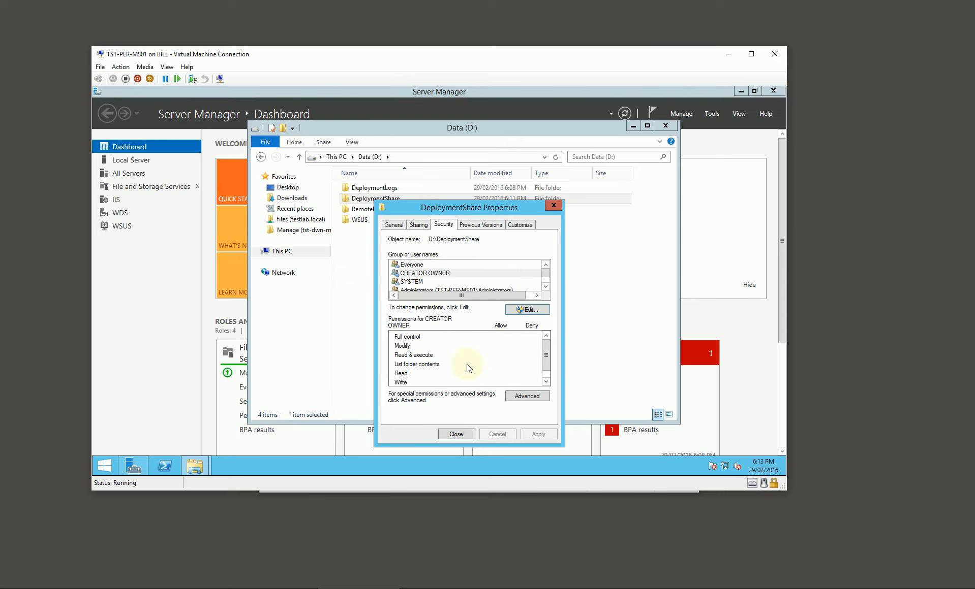
click(456, 434)
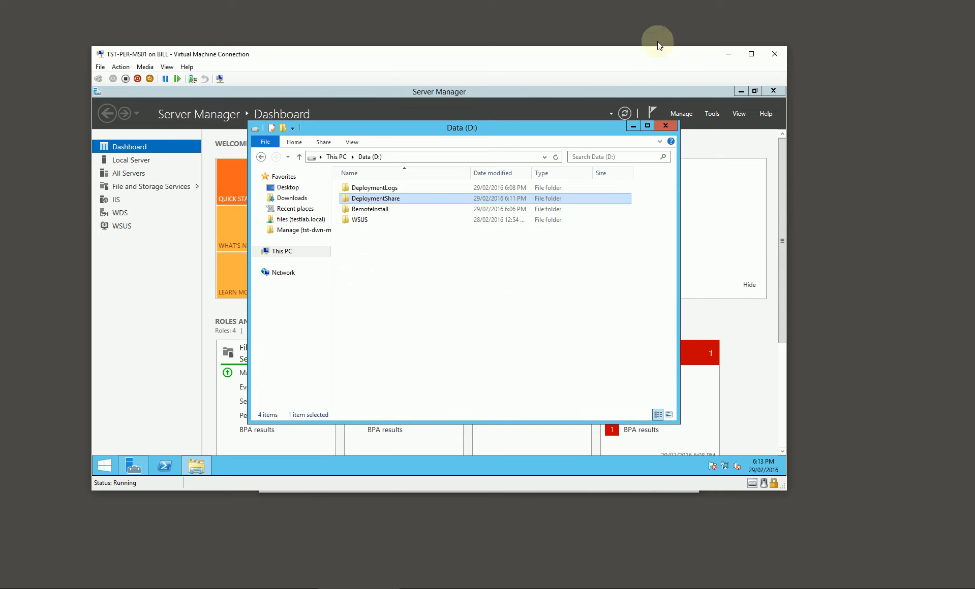
Switch to the TST-SYD-MS01 virtual machine and share its D:\DeploymentShare folder as DeploymentShare$.
click(728, 52)
click(429, 587)
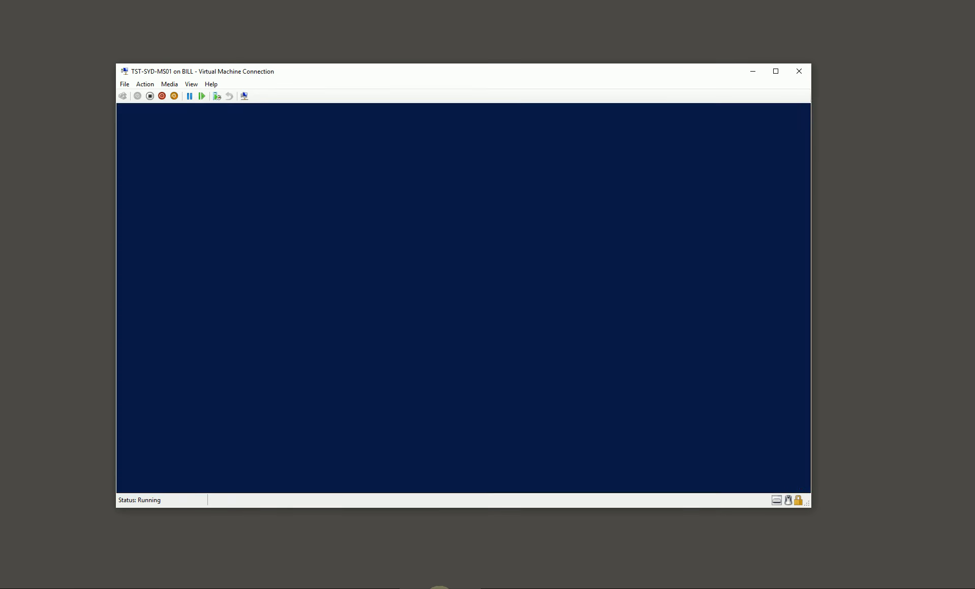
right_click(375, 242)
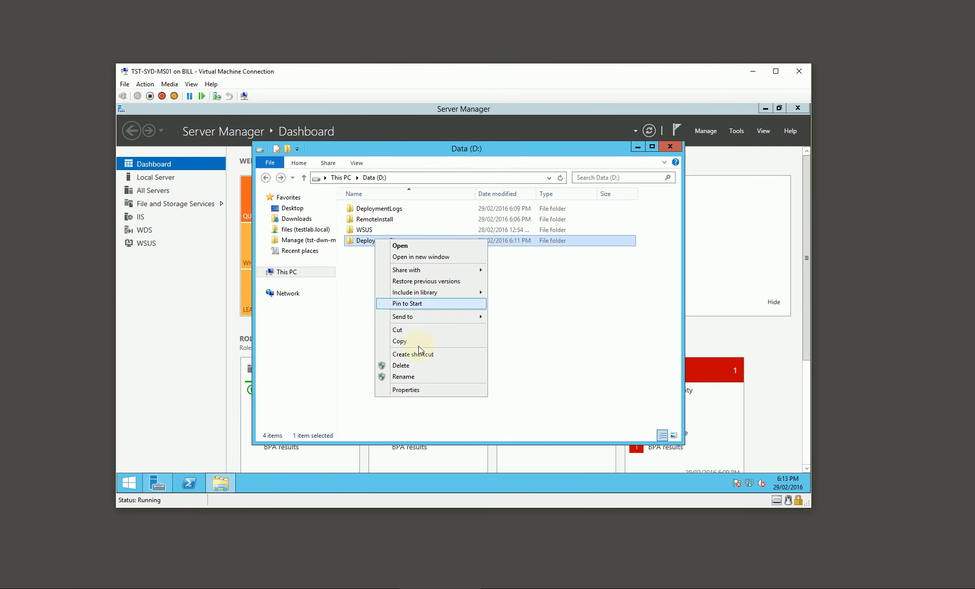
click(420, 390)
click(426, 249)
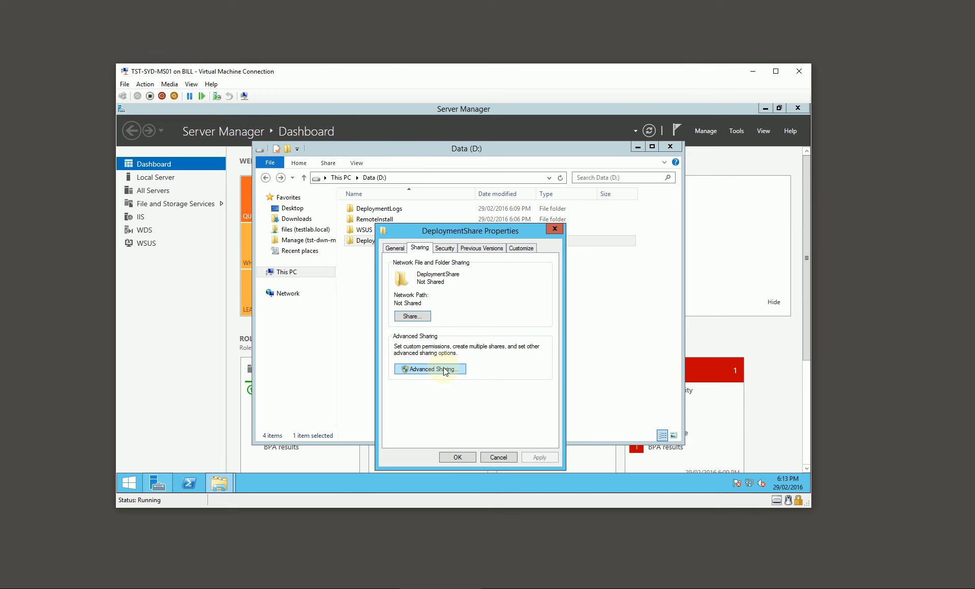
click(443, 370)
click(420, 267)
text($)
click(451, 411)
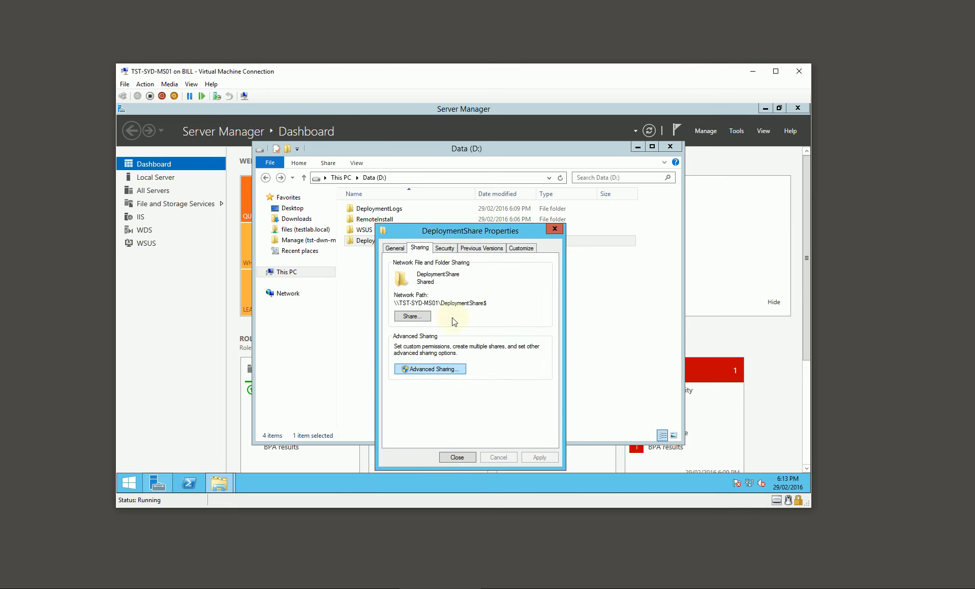
Add Everyone to the DeploymentShare folder's security permissions on TST-SYD-MS01 with the default read and execute access.
click(444, 249)
click(523, 331)
click(508, 362)
text(everyone)
key(Return)
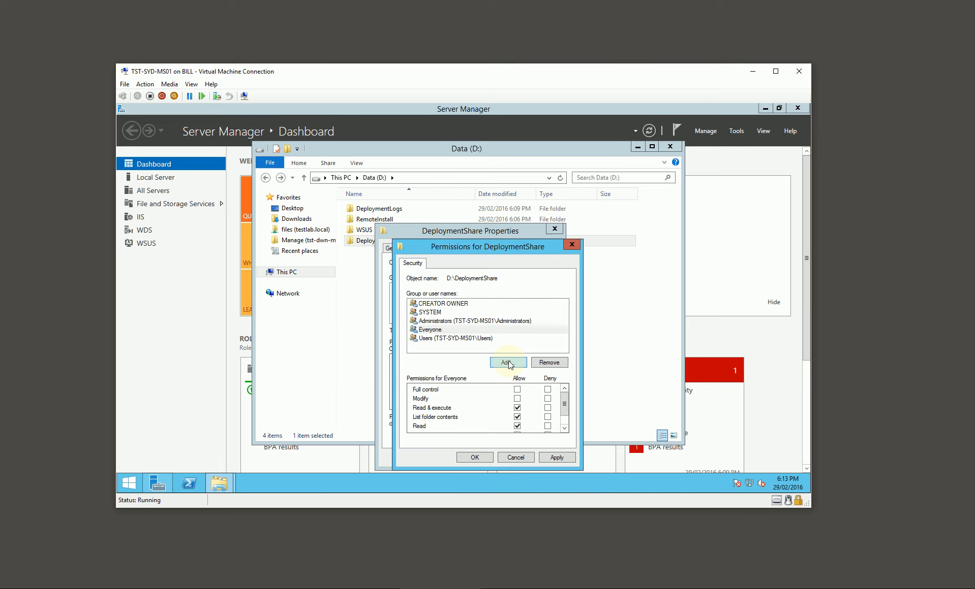
click(475, 459)
click(469, 458)
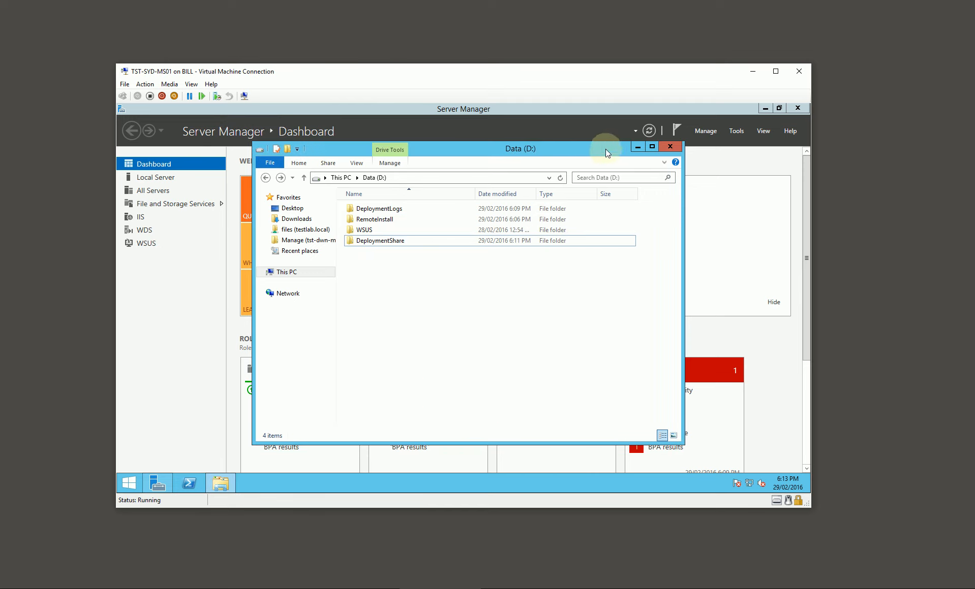
Check the contents of DeploymentShare on TST-SYD-MS01, then close File Explorer and Server Manager and minimize the virtual machine.
drag(605, 149, 617, 163)
double_click(401, 254)
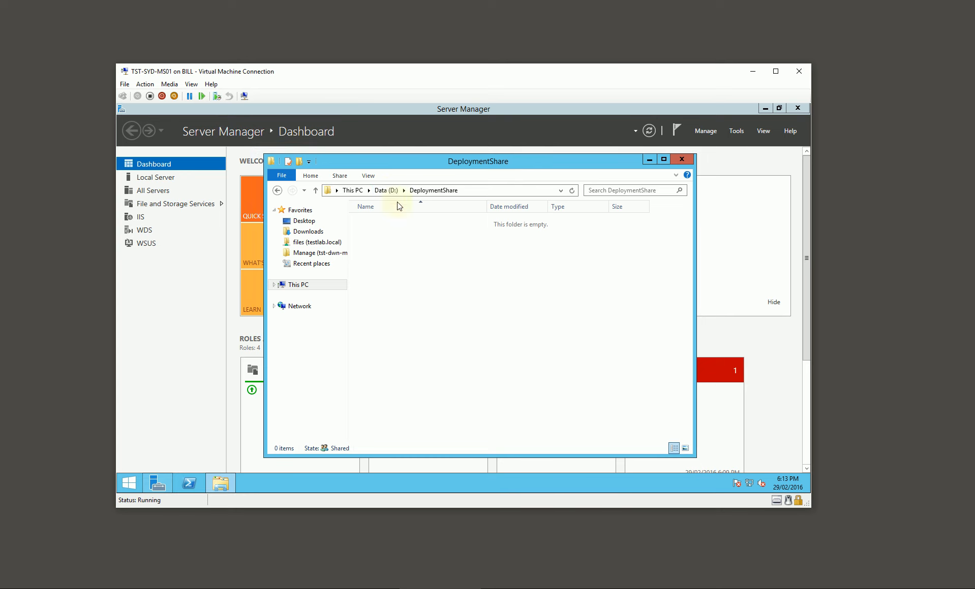
click(386, 190)
click(682, 159)
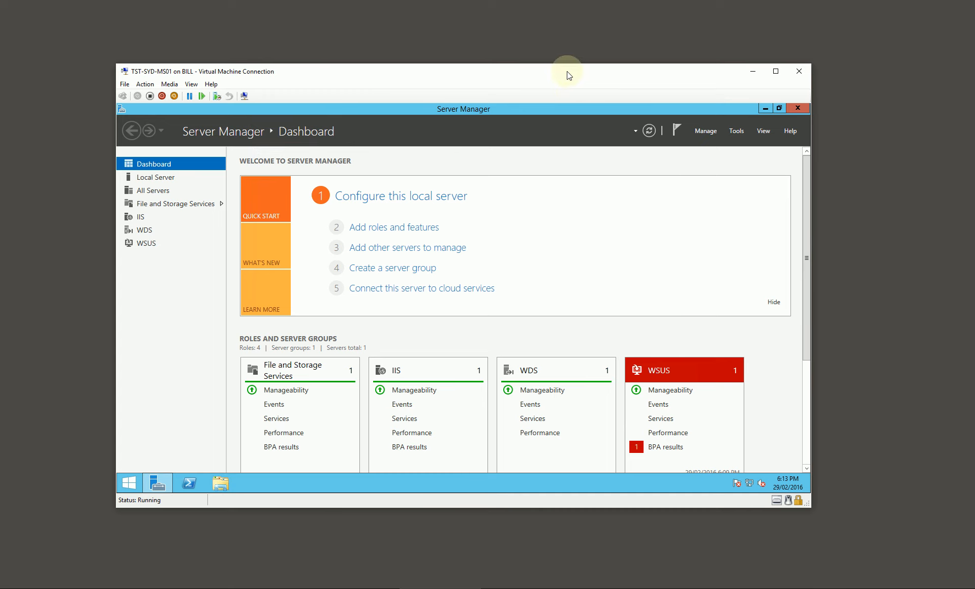
drag(568, 75, 571, 87)
click(801, 119)
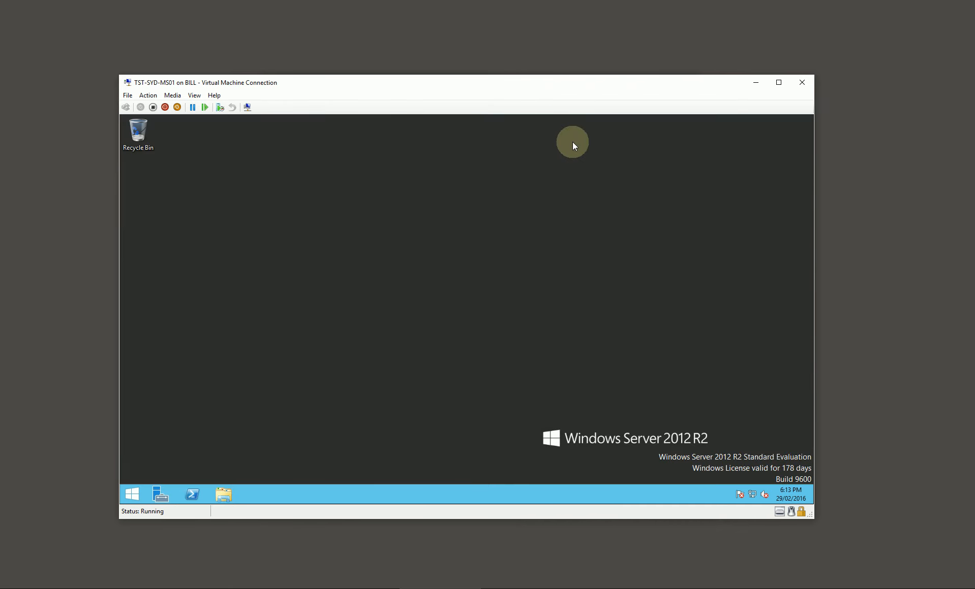
click(755, 82)
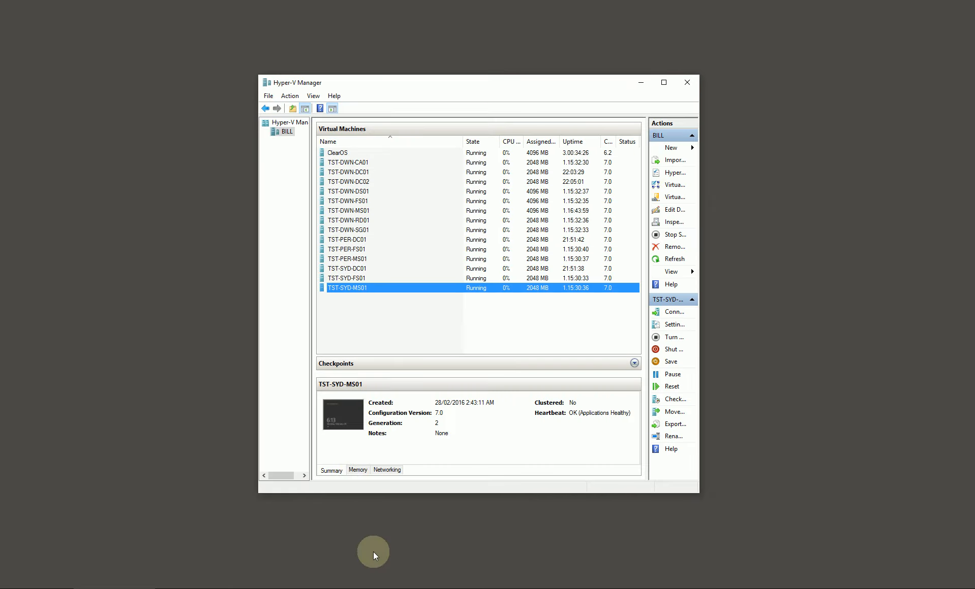
Switch to TST-DWN-DS01, review the boot images of TST-PER-MS01 and TST-SYD-MS01, and close the Windows Deployment Services console.
click(291, 588)
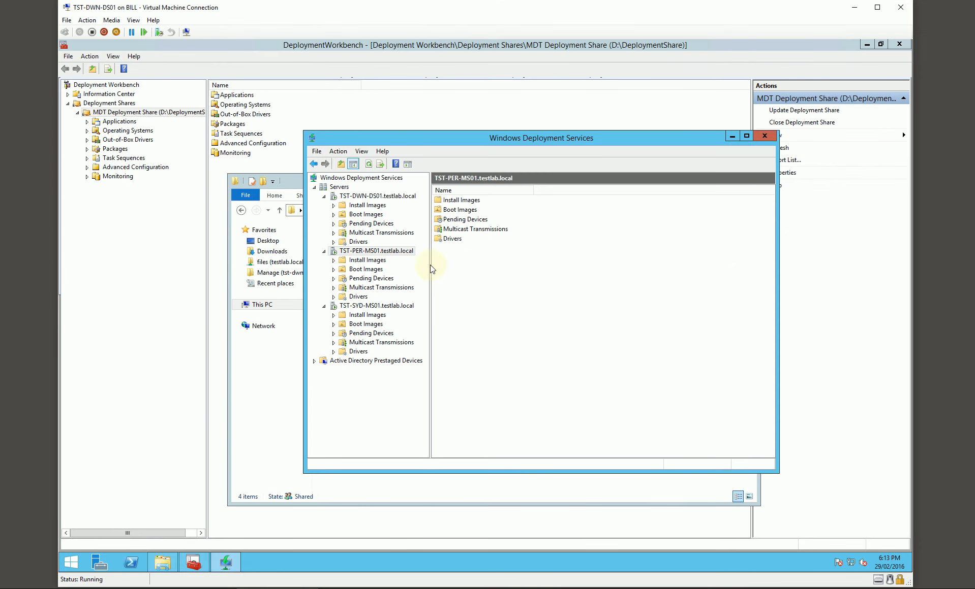
click(365, 279)
click(366, 268)
click(366, 324)
drag(615, 146, 610, 124)
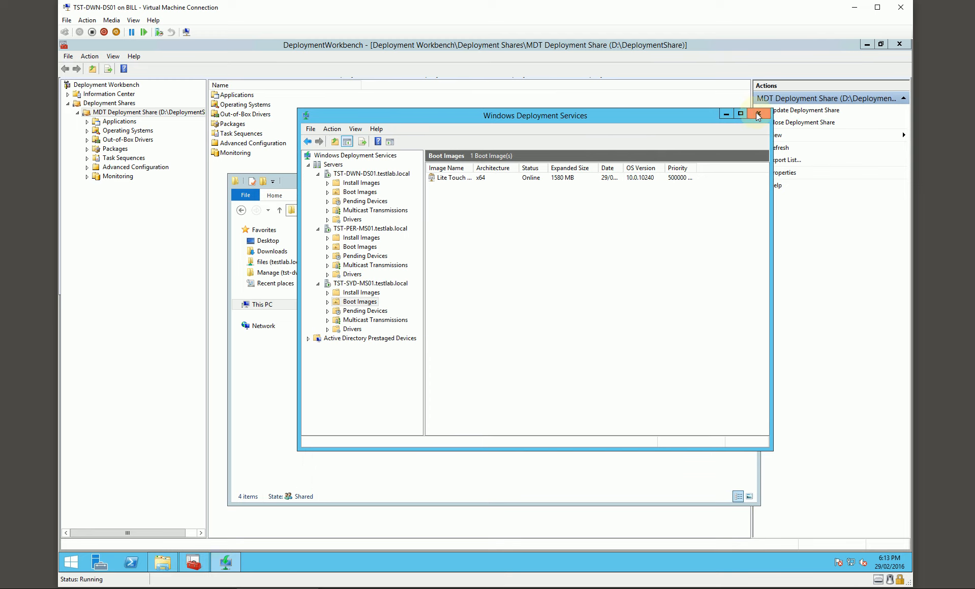
click(757, 116)
Close the Boot folder window and open the Locations list in the MDT deployment share's database.
drag(483, 185, 474, 184)
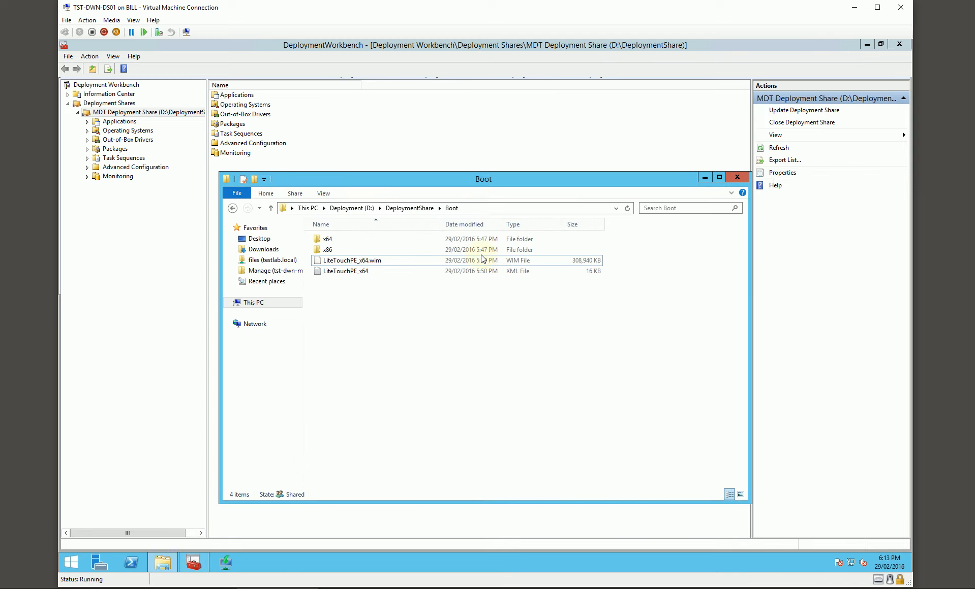
click(734, 176)
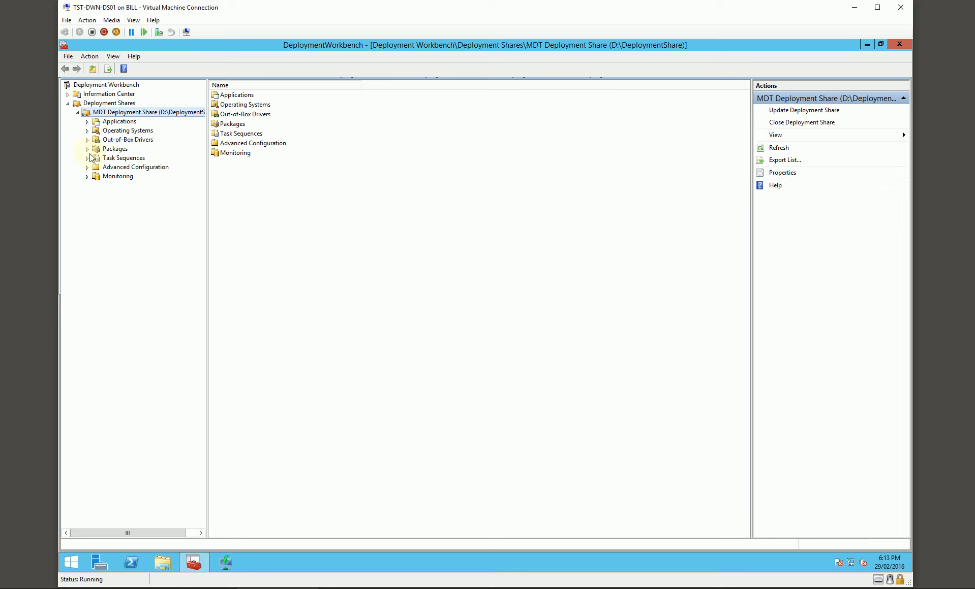
click(87, 167)
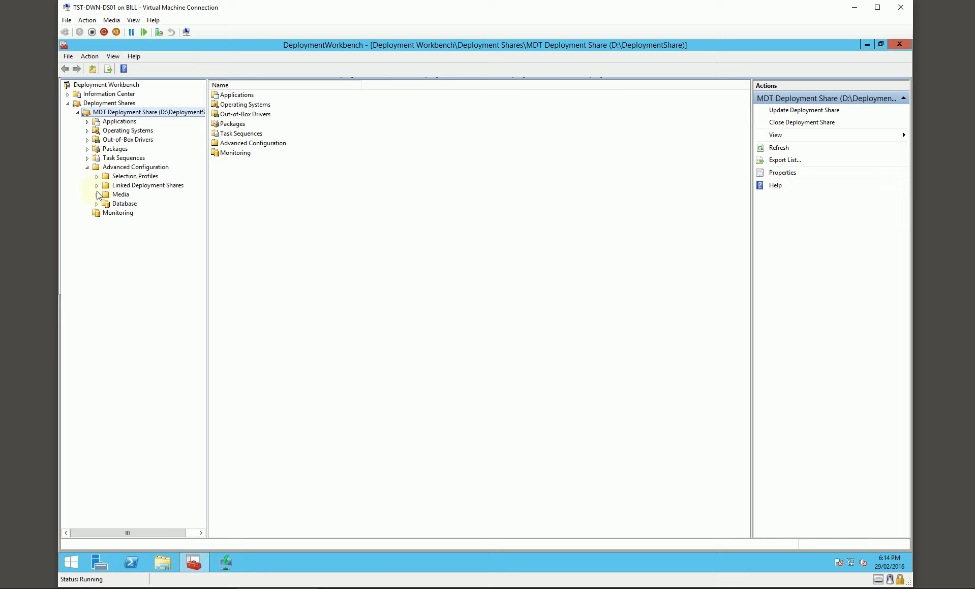
click(97, 204)
click(135, 231)
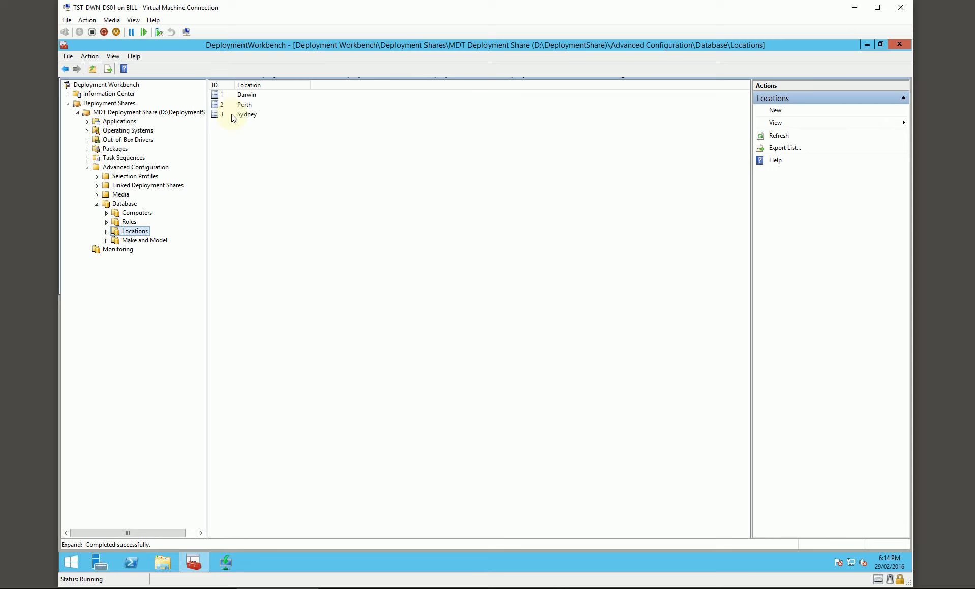
click(248, 119)
click(333, 377)
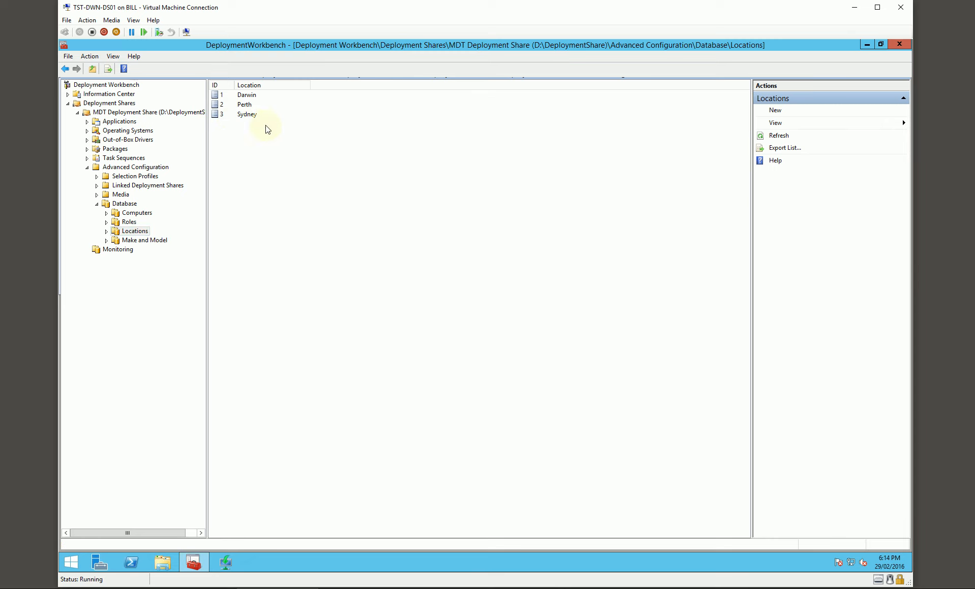
Review the Sydney location's detail properties, including SLShare, WsusServer and DeployRoot, and close its properties.
double_click(247, 96)
click(594, 166)
double_click(252, 115)
click(276, 185)
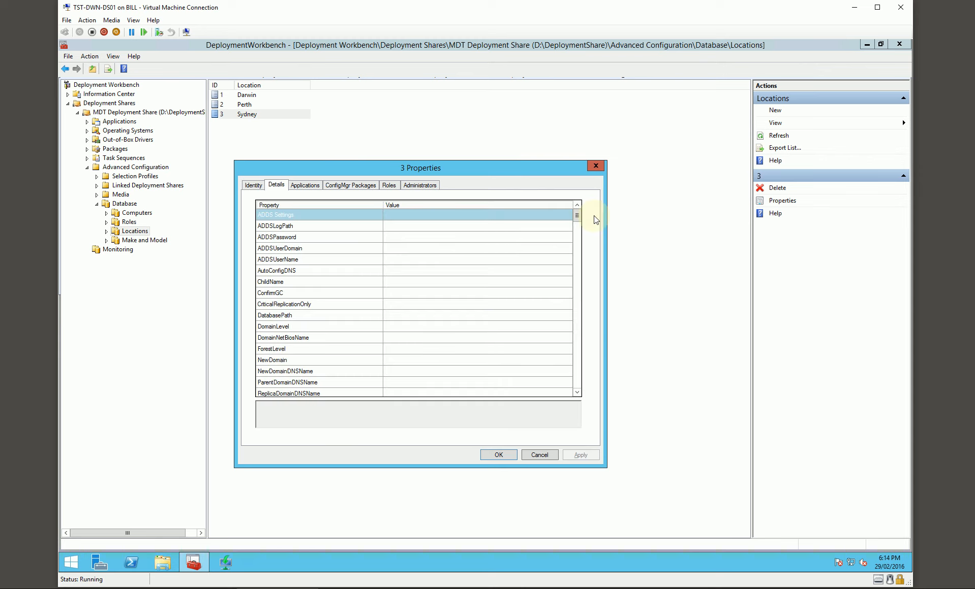
drag(578, 218, 587, 317)
click(420, 339)
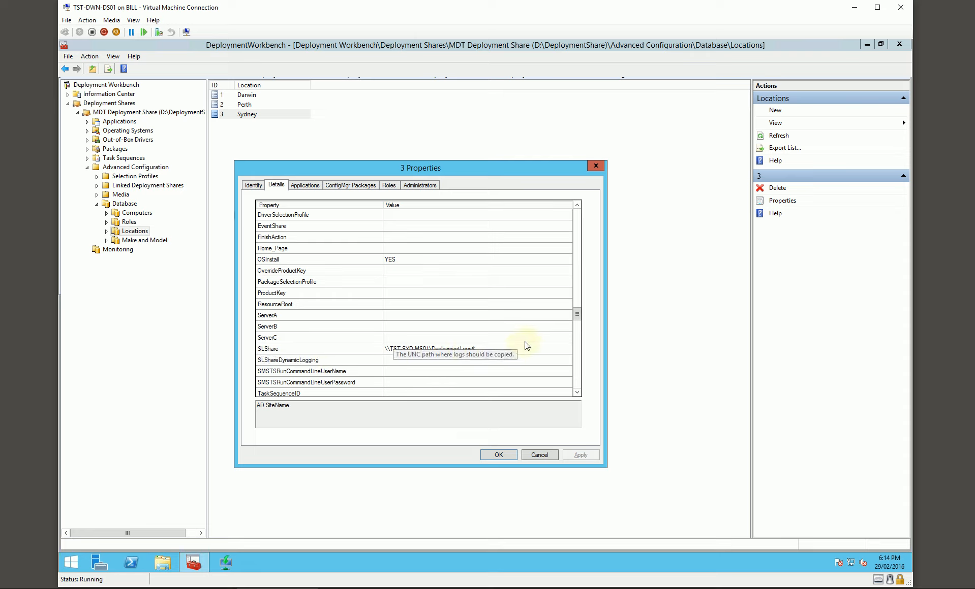
drag(577, 315, 579, 329)
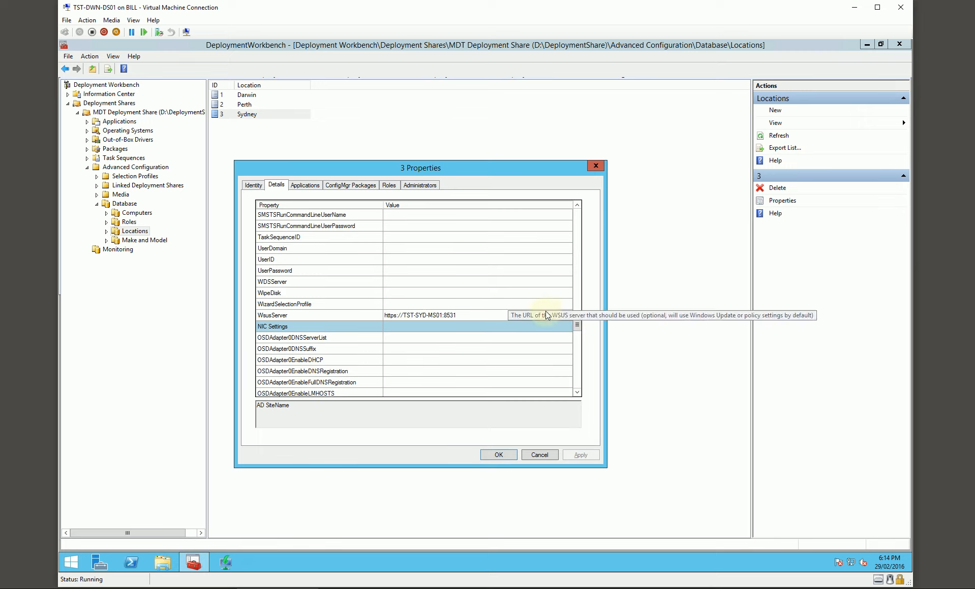
drag(577, 324, 580, 389)
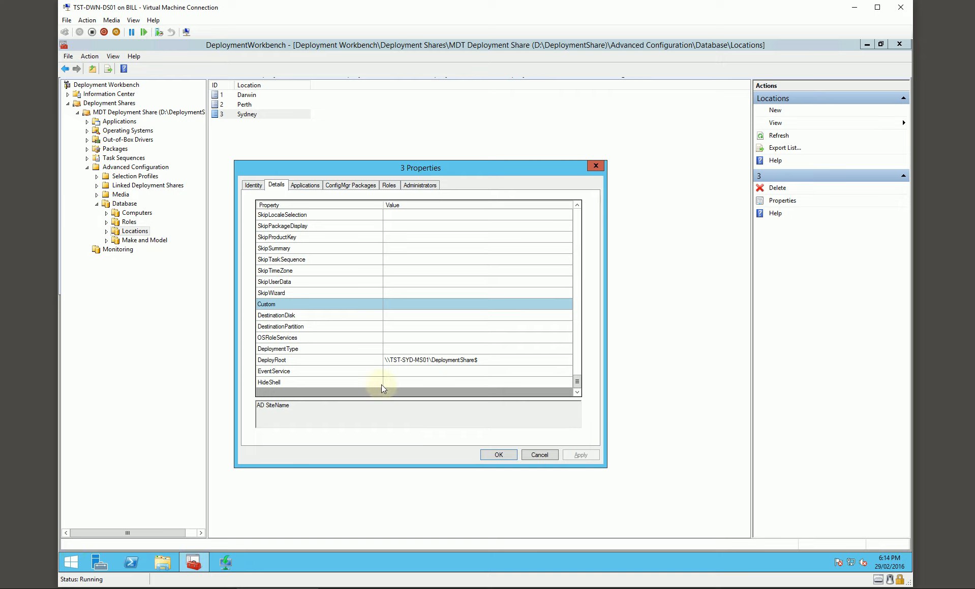
click(486, 362)
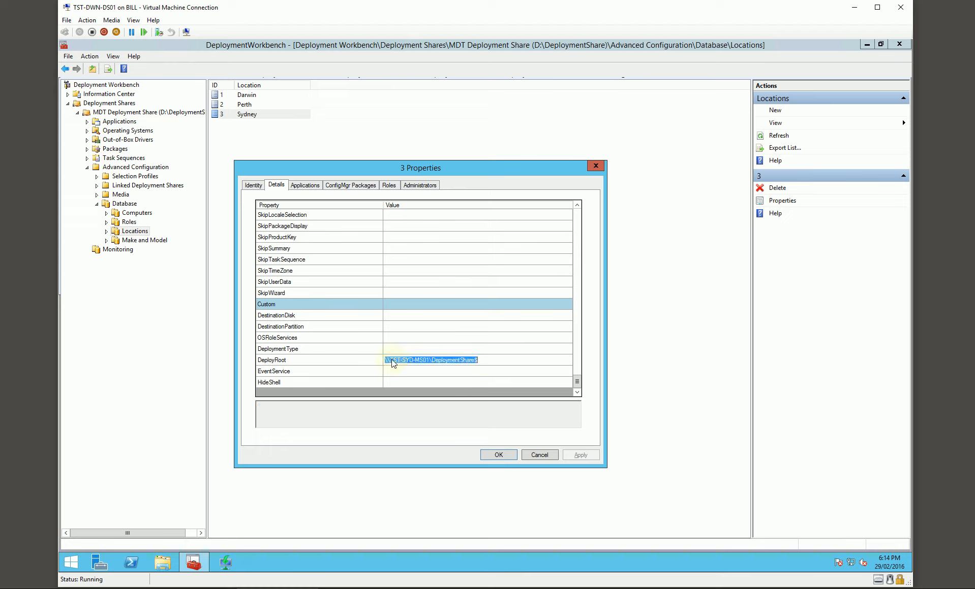
click(498, 455)
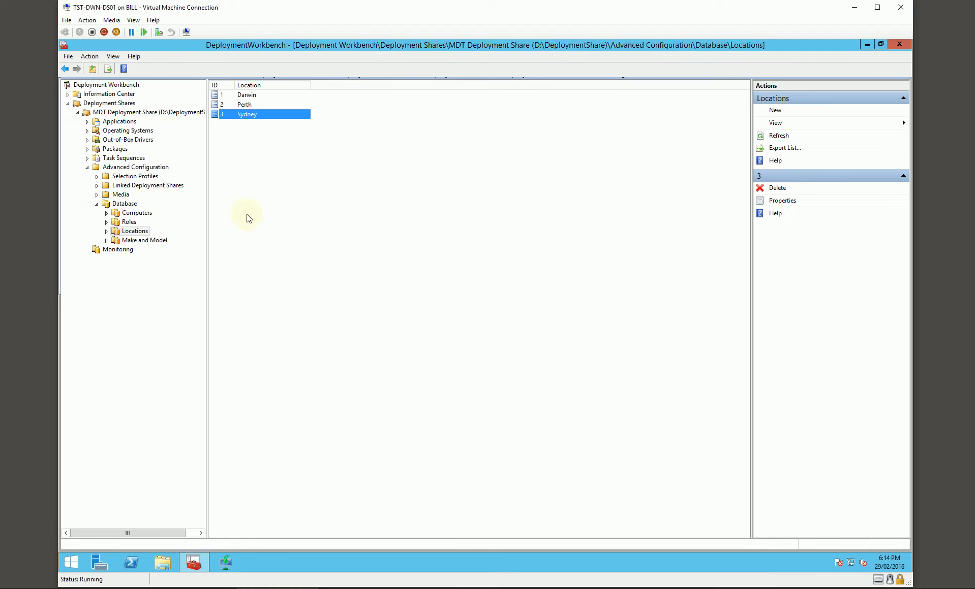
Look over the Make and Model and Monitoring nodes and the MDT database's connection settings.
click(136, 242)
click(124, 251)
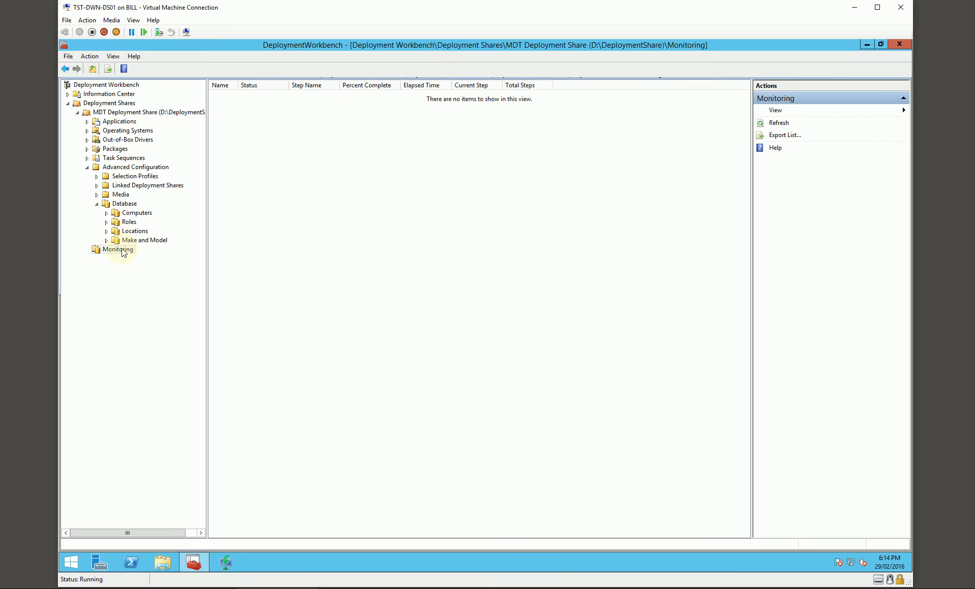
click(136, 241)
click(125, 204)
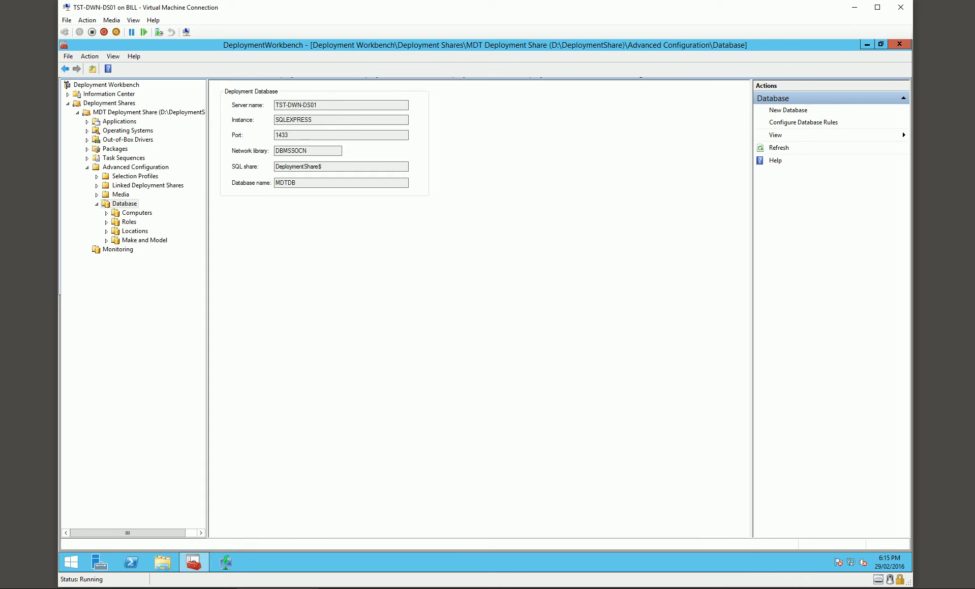
Switch to Hyper-V Manager and start a new virtual machine named Tester, stored in D:\Hyper-V\Test Lab.
click(853, 9)
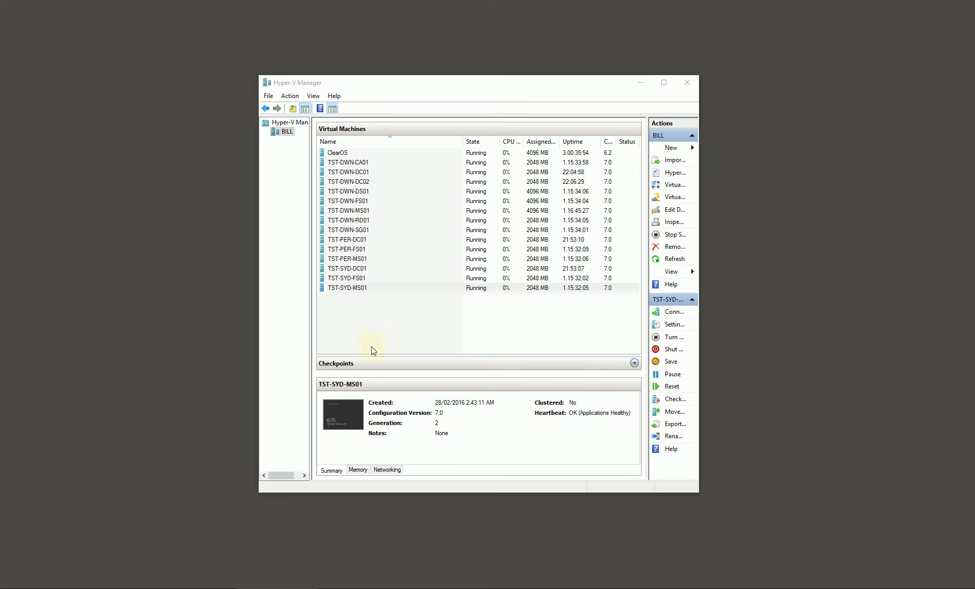
click(671, 148)
click(718, 147)
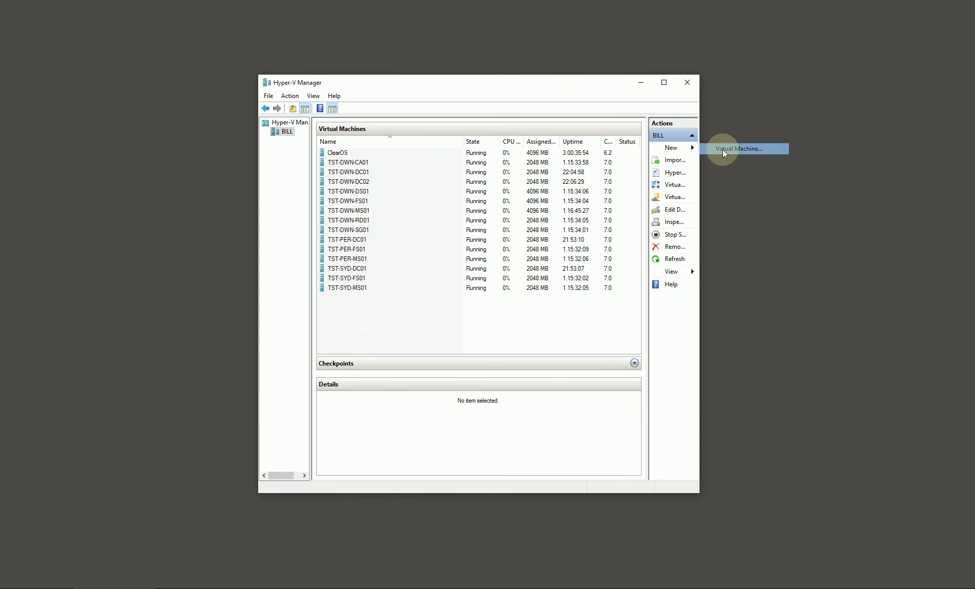
text(Tester)
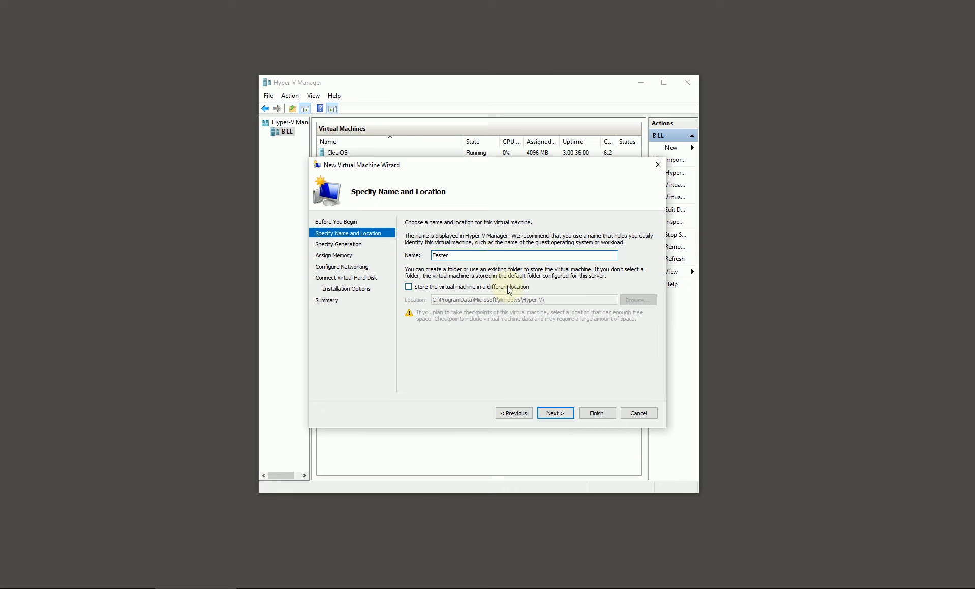
click(521, 288)
click(638, 300)
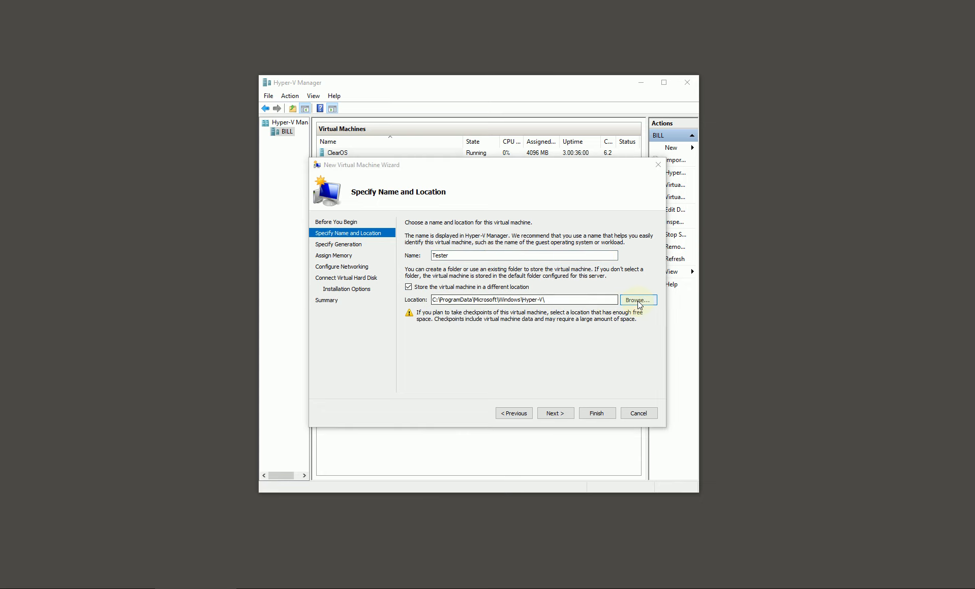
click(376, 429)
double_click(431, 264)
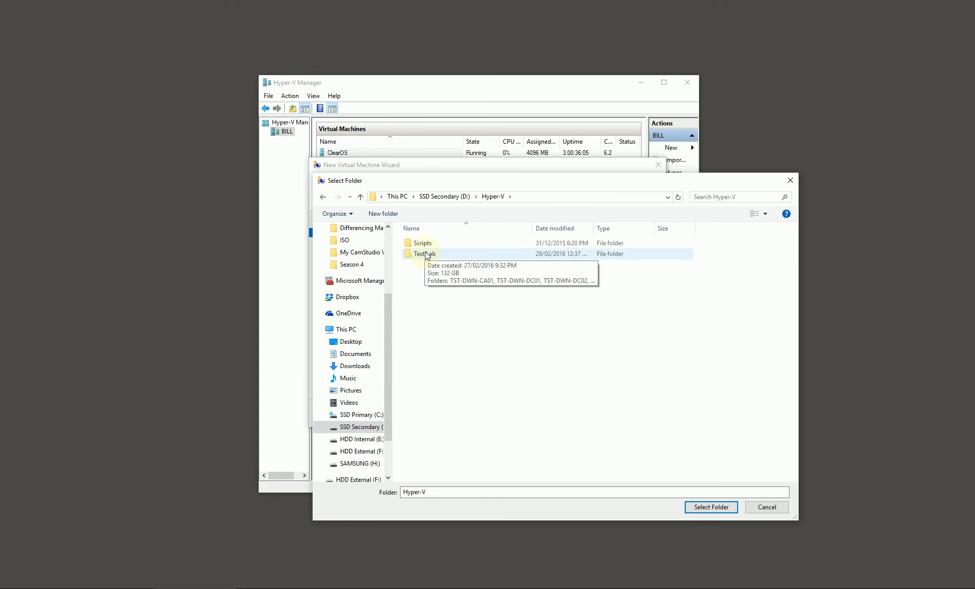
double_click(425, 255)
click(710, 507)
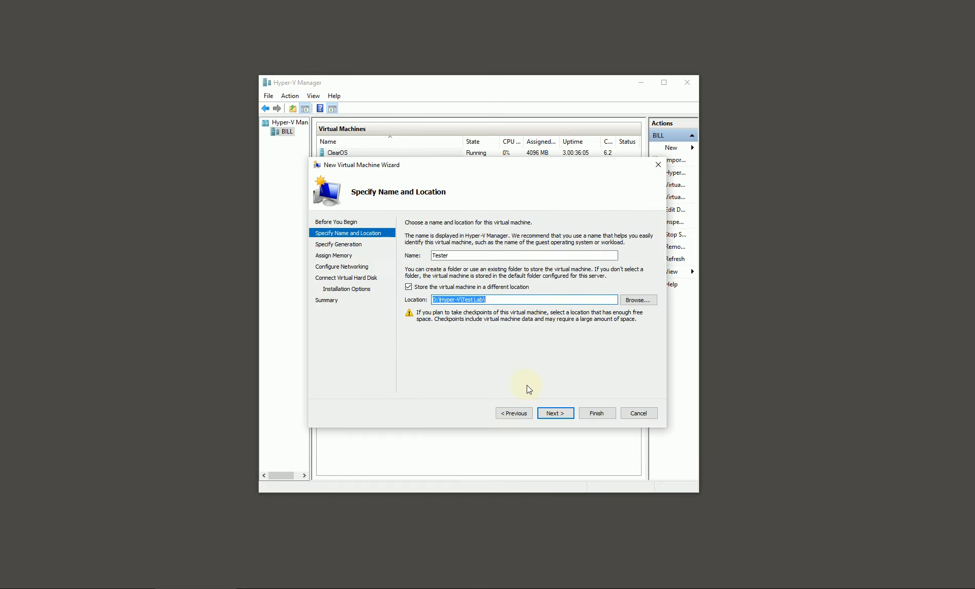
click(555, 413)
Make the new virtual machine Generation 2 with 2048 MB of startup memory.
click(435, 264)
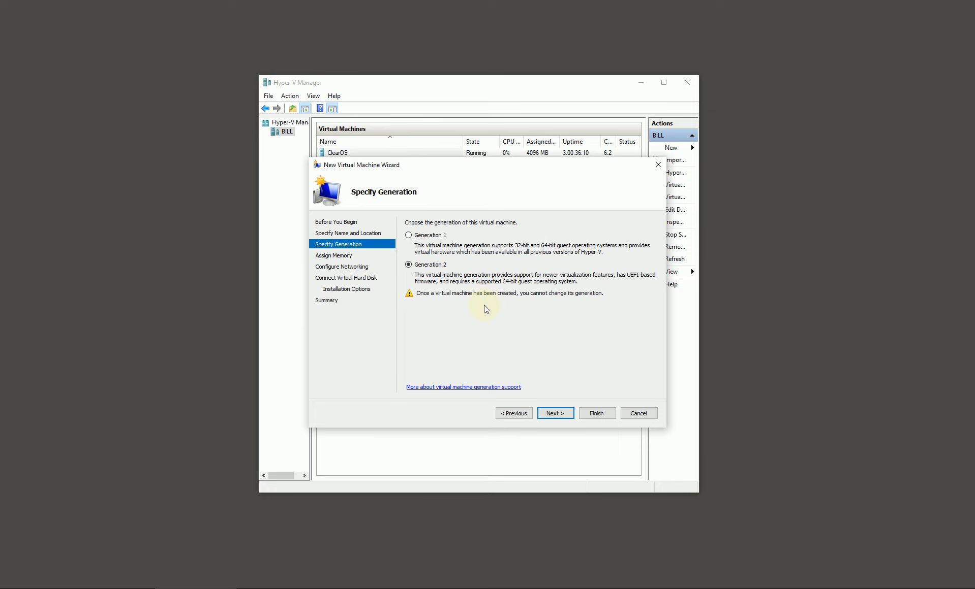
click(571, 414)
text(2048)
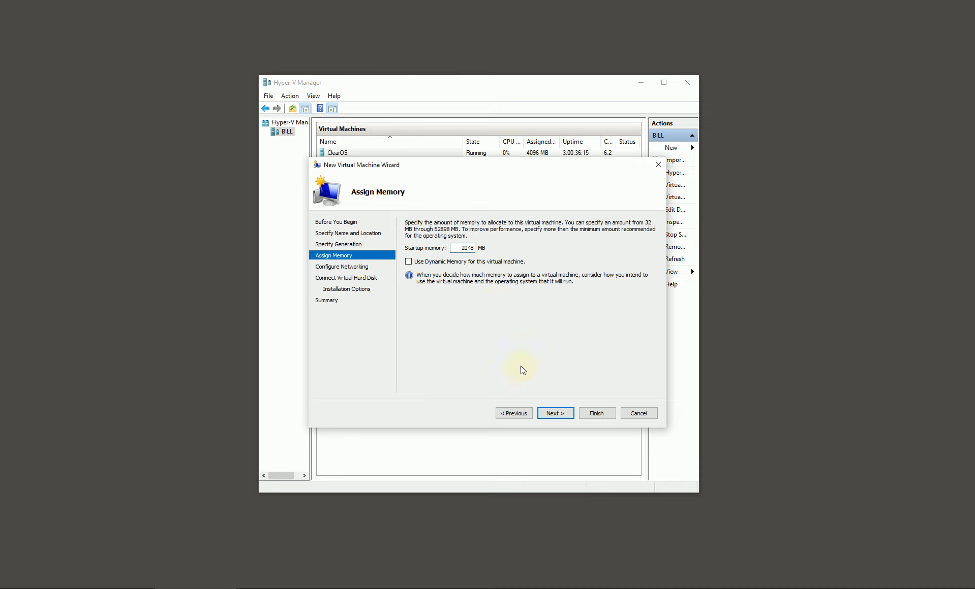
click(555, 413)
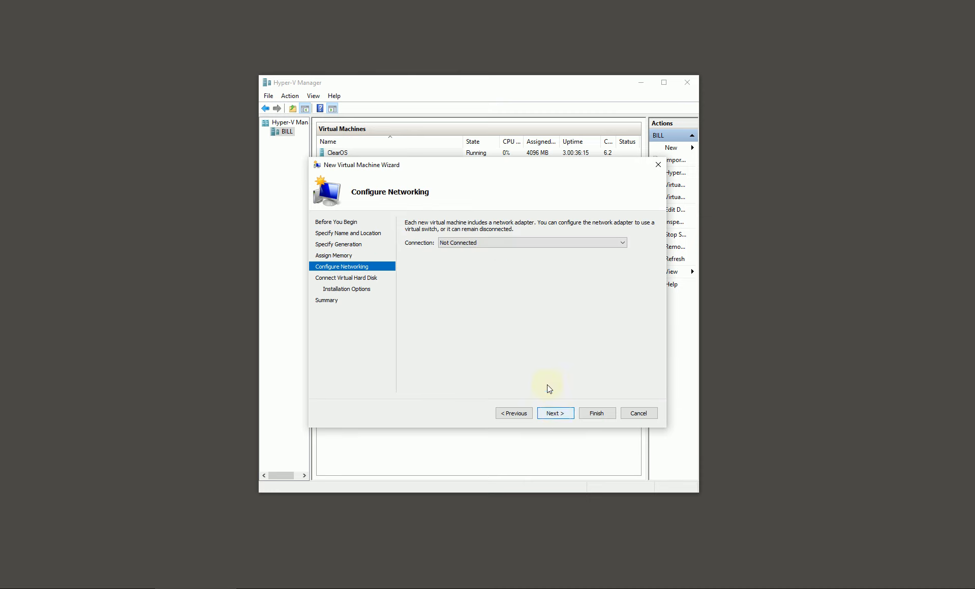
Connect the new virtual machine to the Private 1 switch and accept the default 127 GB Tester.vhdx virtual hard disk.
click(462, 244)
click(460, 259)
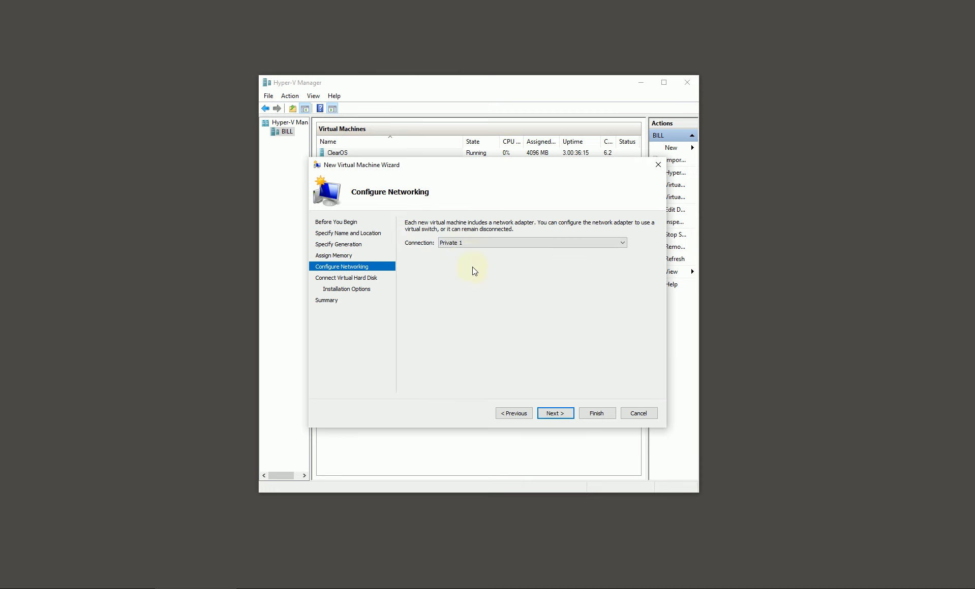
click(555, 413)
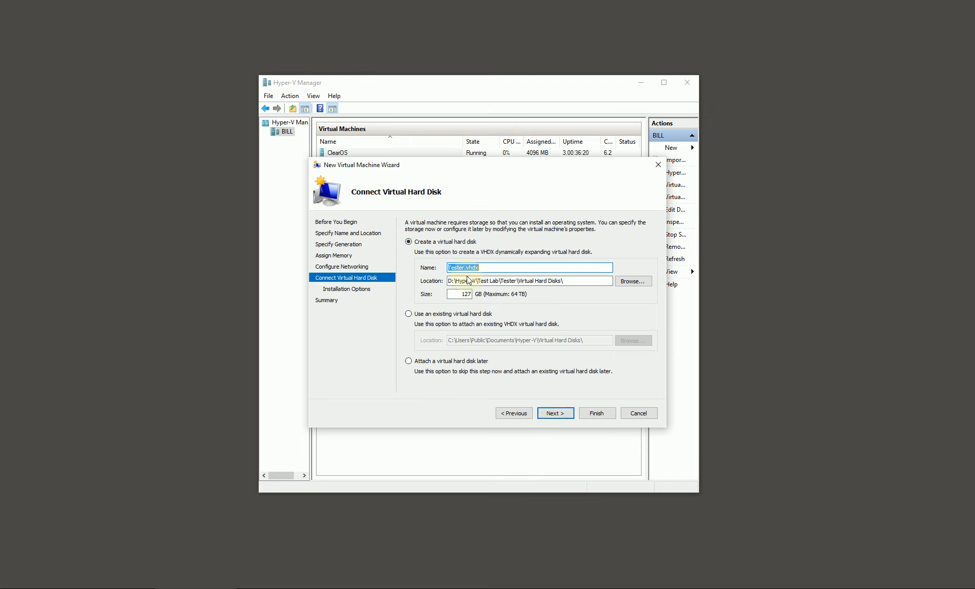
click(555, 413)
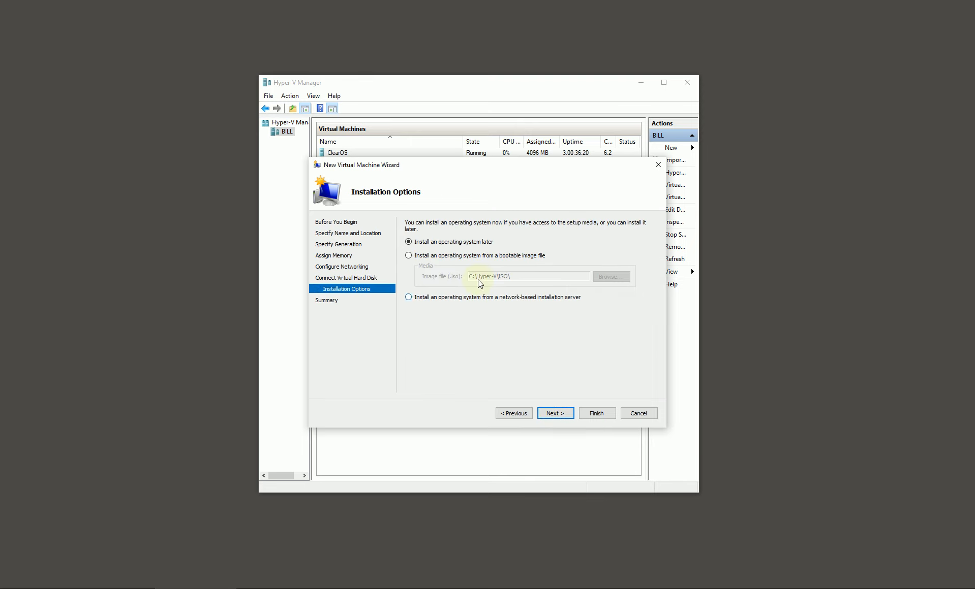
Choose to install the operating system from a network-based installation server and finish creating the virtual machine.
click(469, 300)
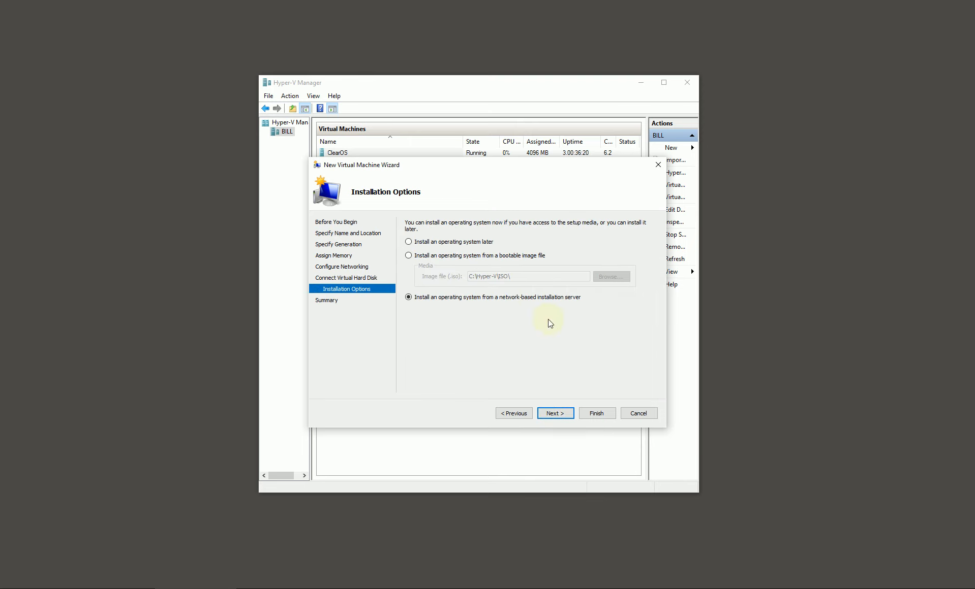
click(559, 412)
click(595, 413)
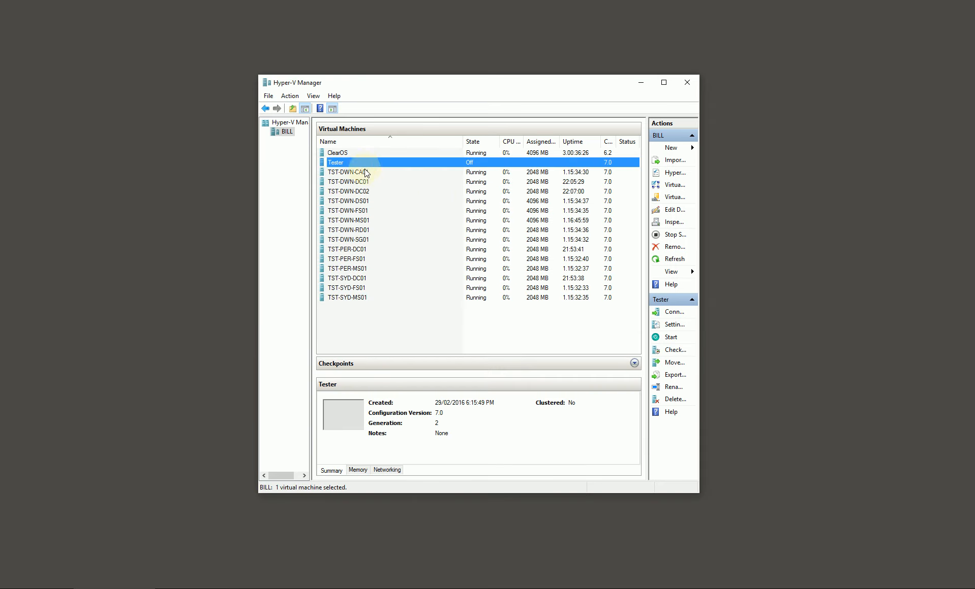
Connect to the Tester virtual machine, start it and boot it from the network over PXE.
double_click(348, 162)
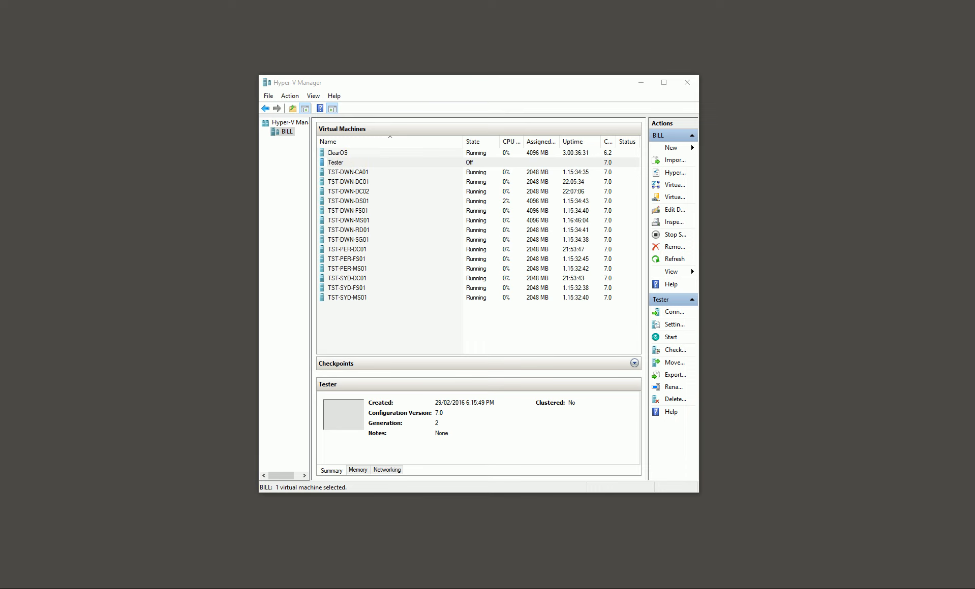
drag(36, 80, 355, 48)
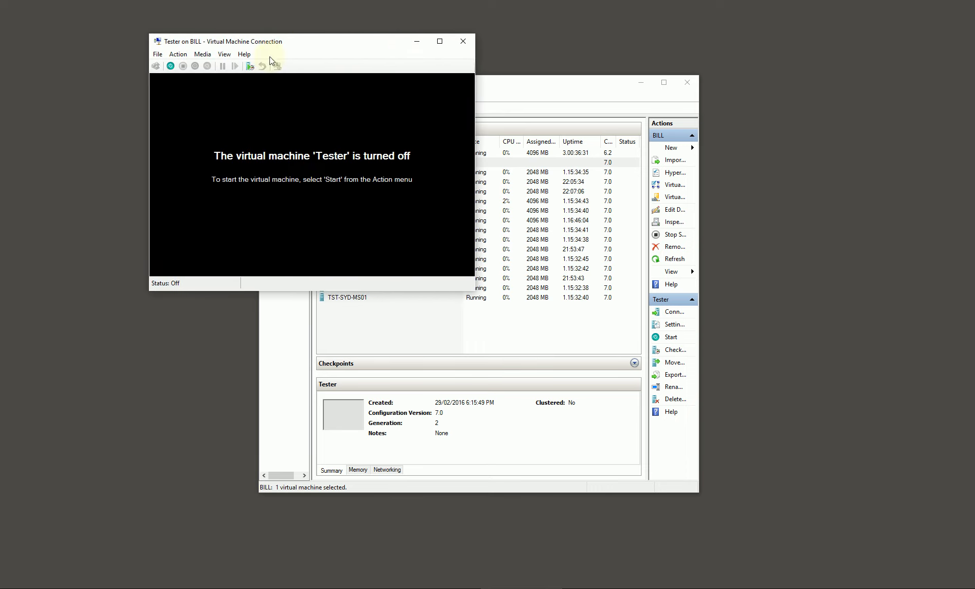
click(171, 66)
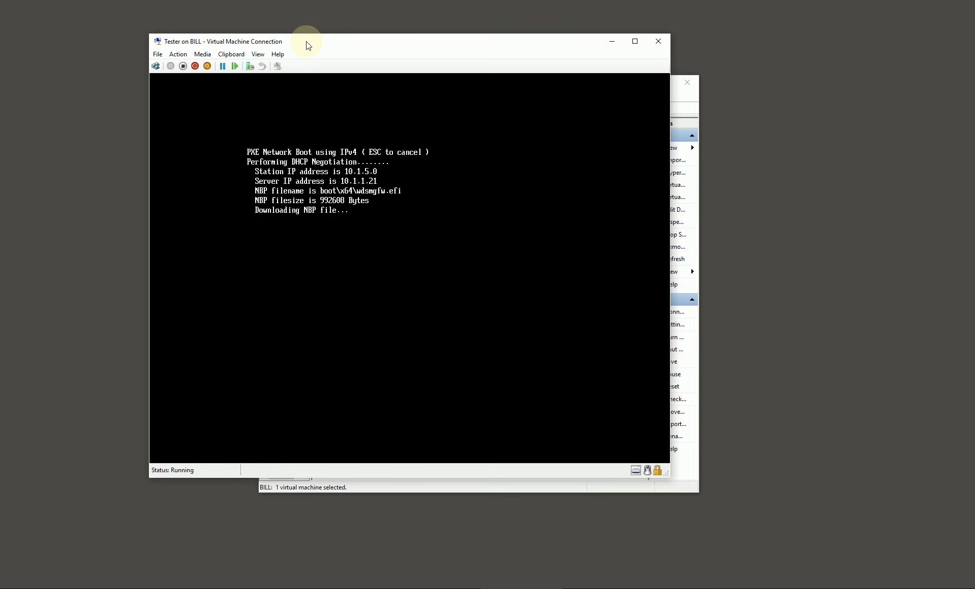
key(Return)
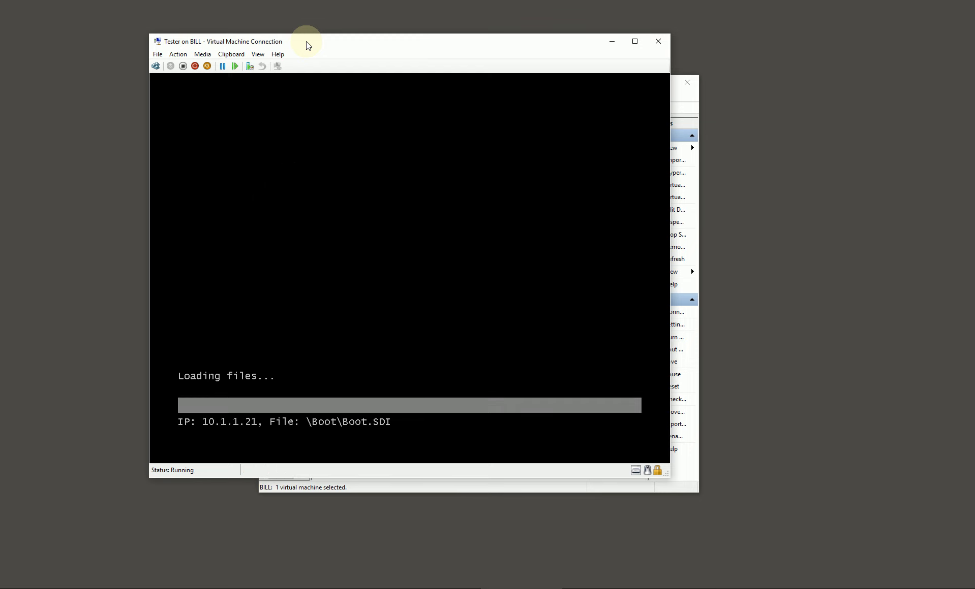
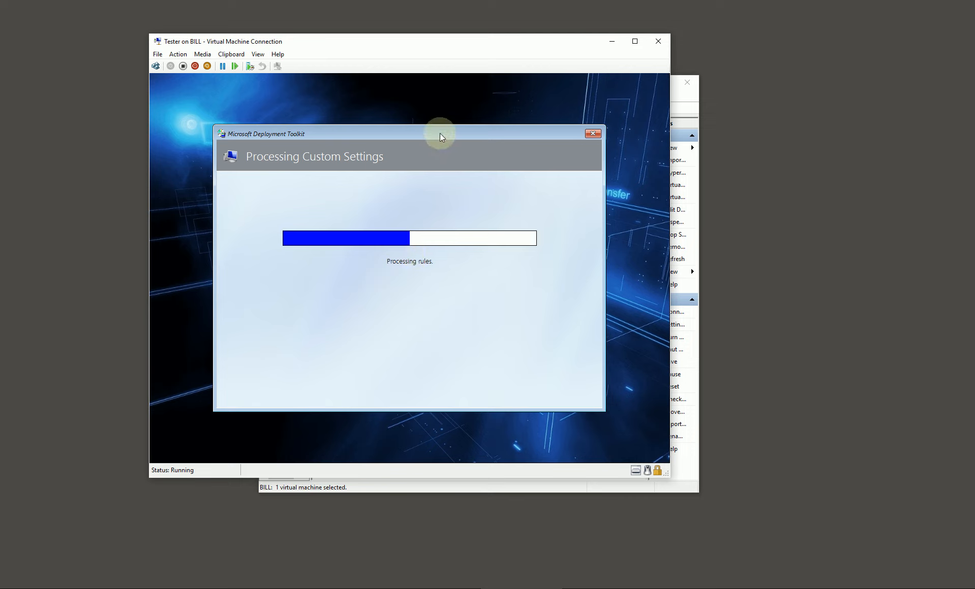
drag(440, 133, 432, 117)
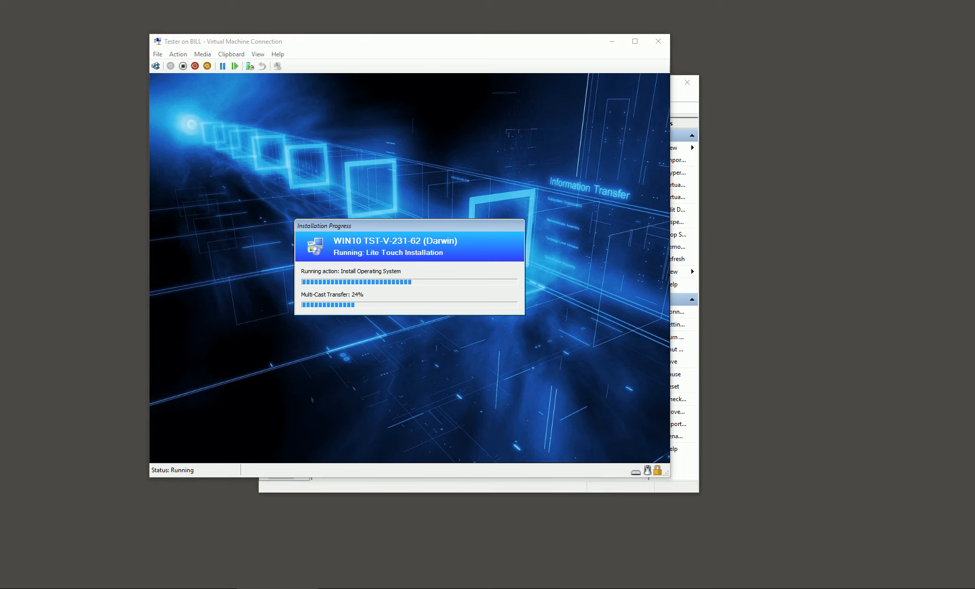
click(428, 229)
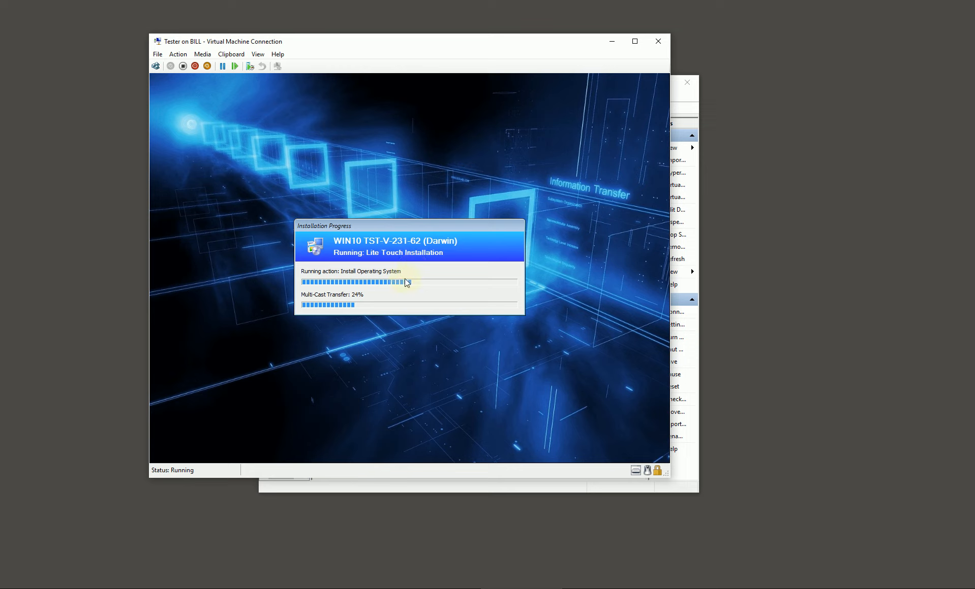
Switch to TST-DWN-DS01, open the Monitoring node of the MDT deployment share in Deployment Workbench and refresh the deployment list.
click(276, 588)
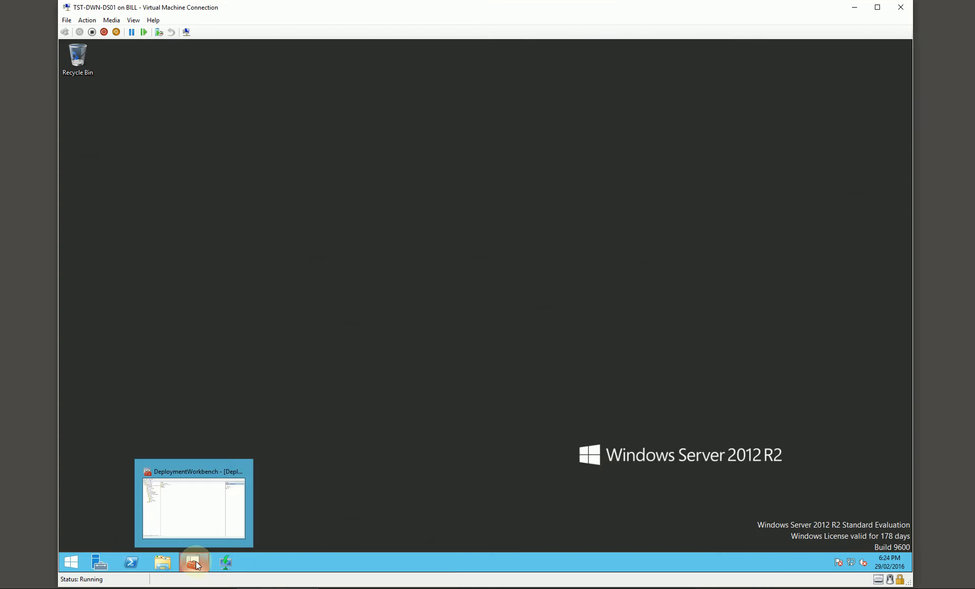
click(196, 562)
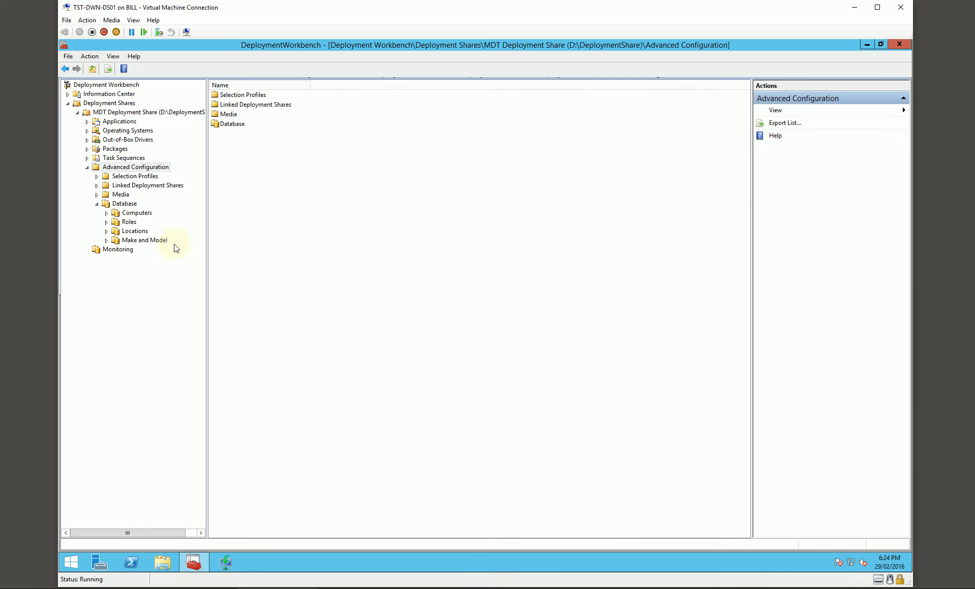
click(114, 252)
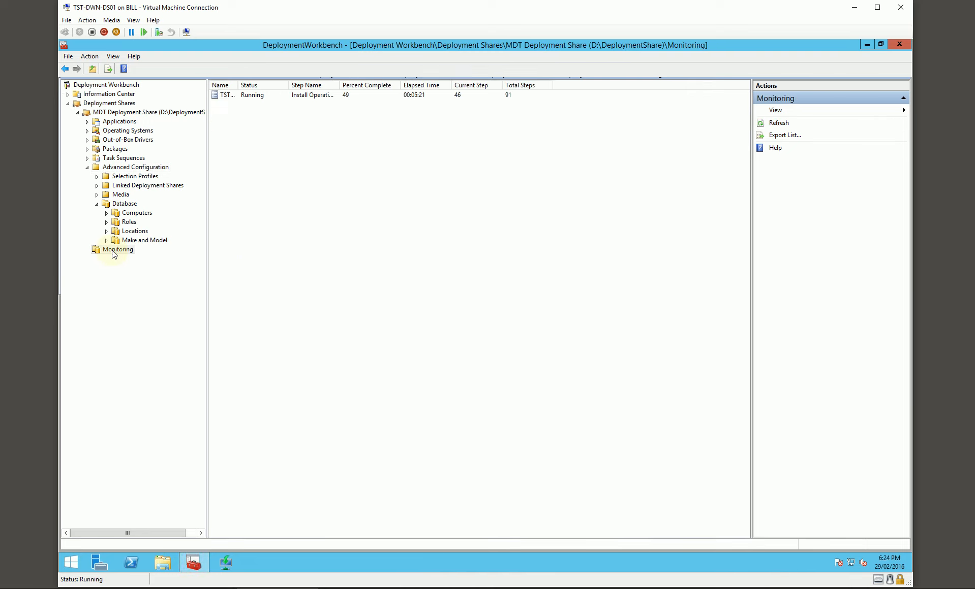
drag(238, 86, 272, 90)
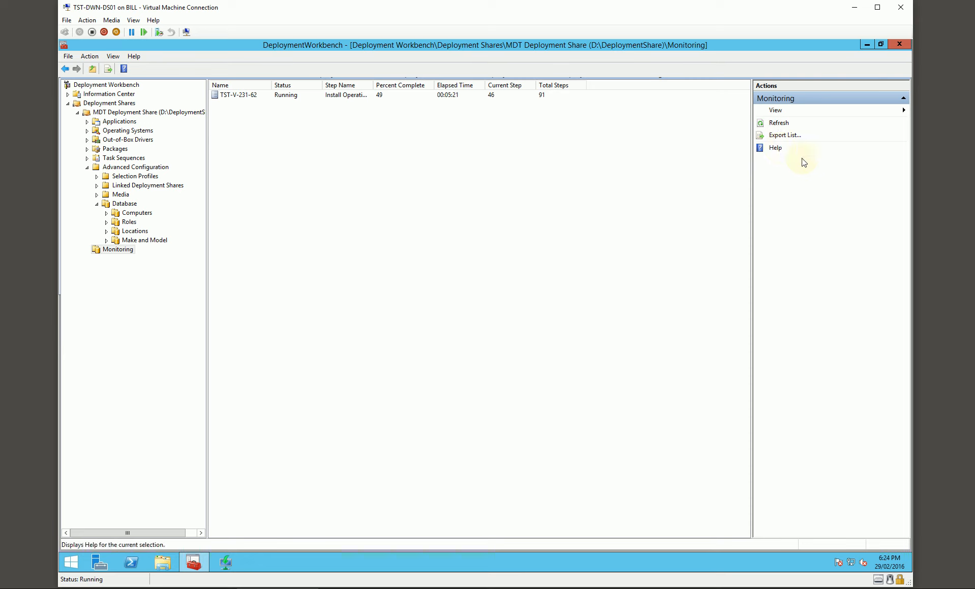
click(778, 124)
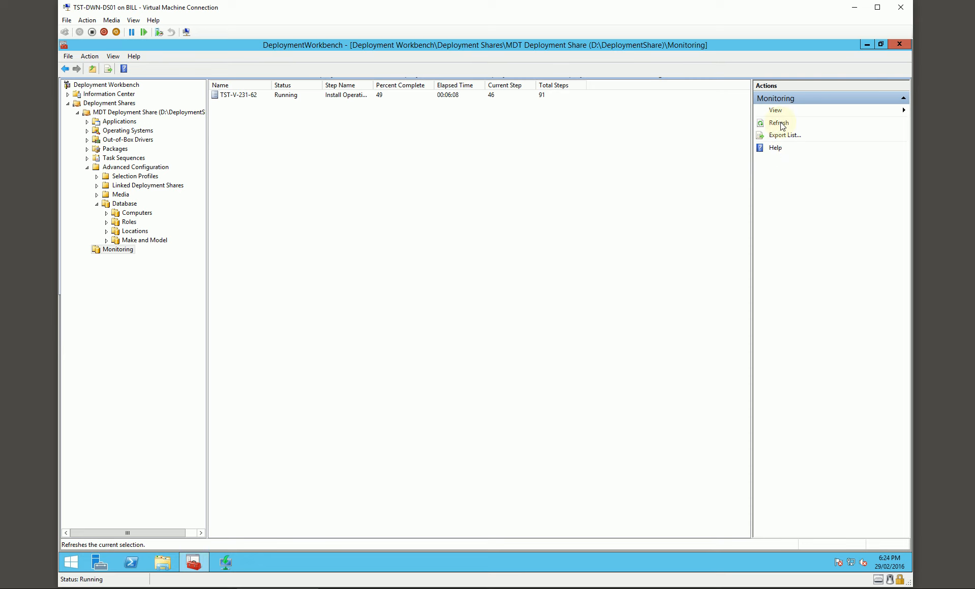
click(451, 97)
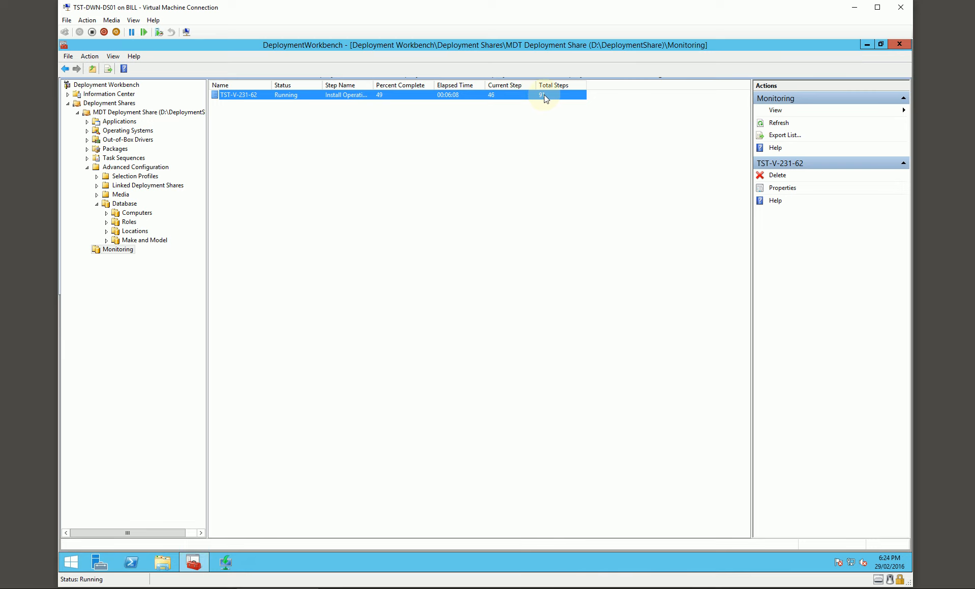
Widen the Step Name and Name columns of the monitoring list and refresh the progress of TST-V-231-62.
drag(373, 85, 427, 85)
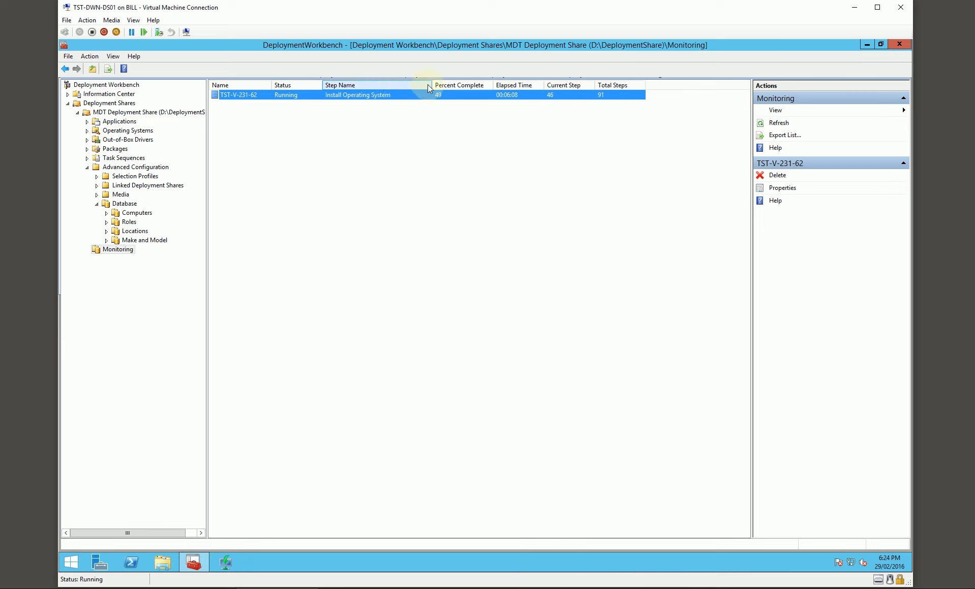
drag(271, 85, 284, 86)
click(249, 123)
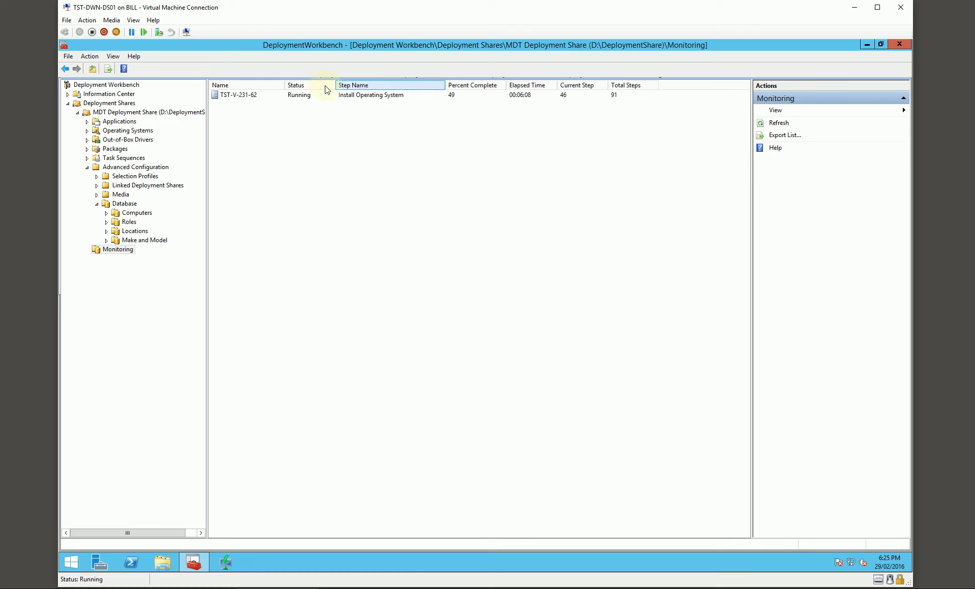
click(242, 95)
click(254, 132)
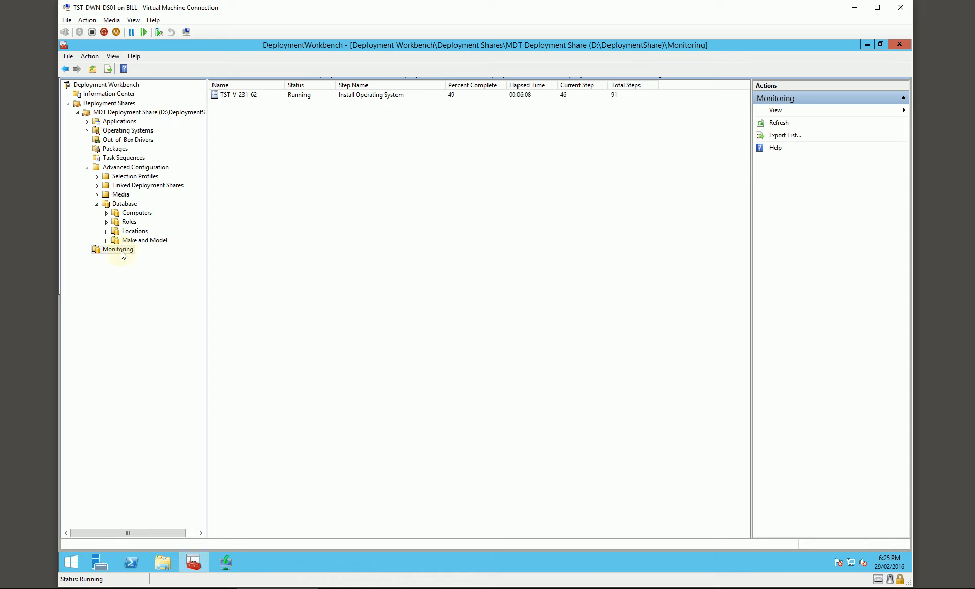
click(256, 95)
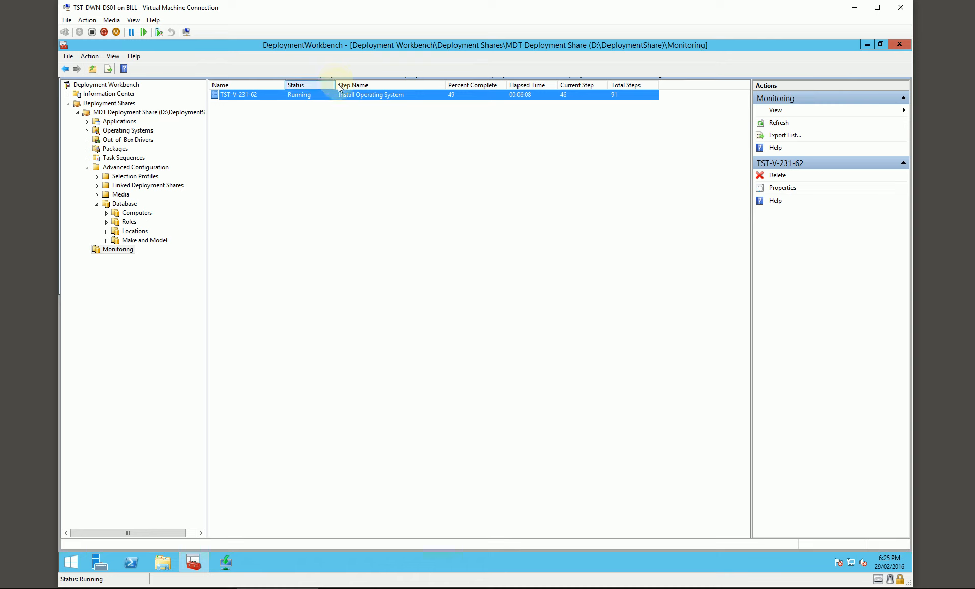
click(777, 123)
click(462, 95)
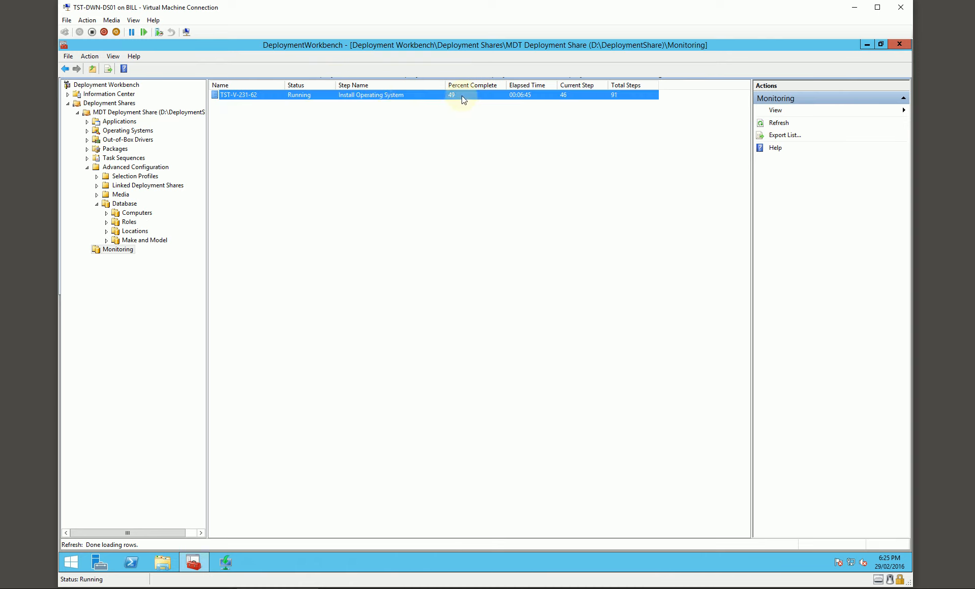
Review the deployment details in the properties of the monitored computer TST-V-231-62, and close them.
right_click(244, 95)
click(267, 116)
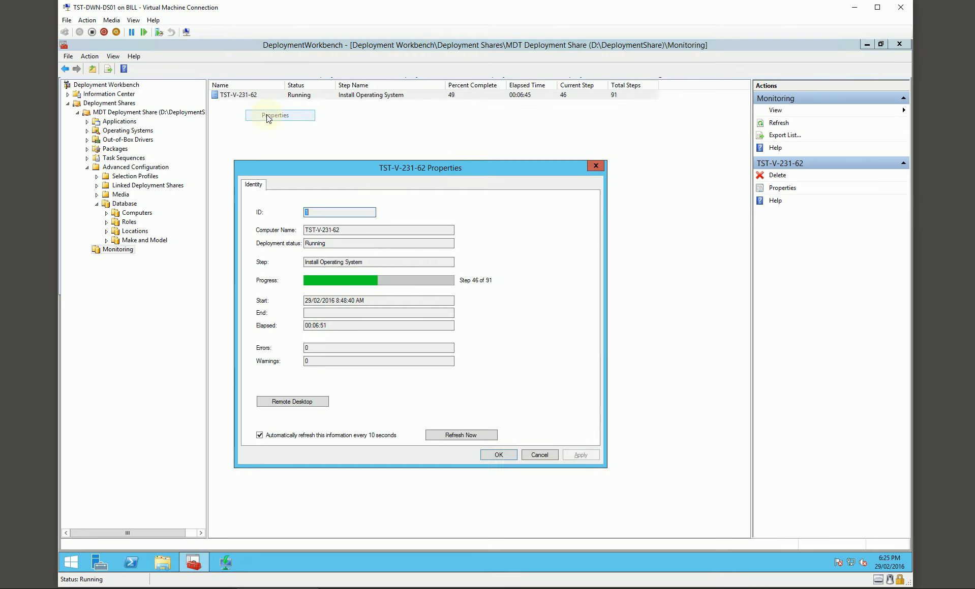
click(297, 403)
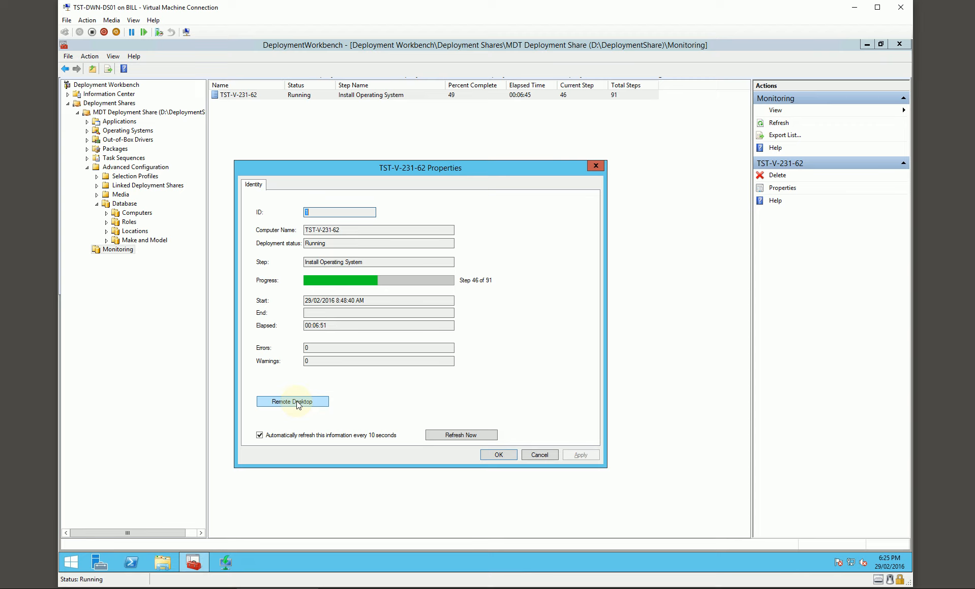
drag(435, 171, 483, 160)
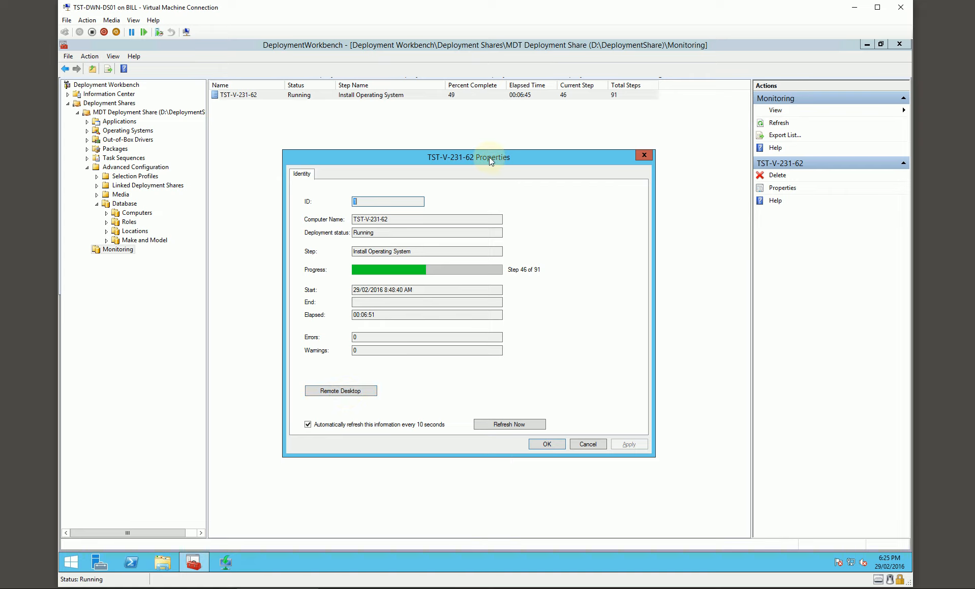
drag(491, 161, 478, 159)
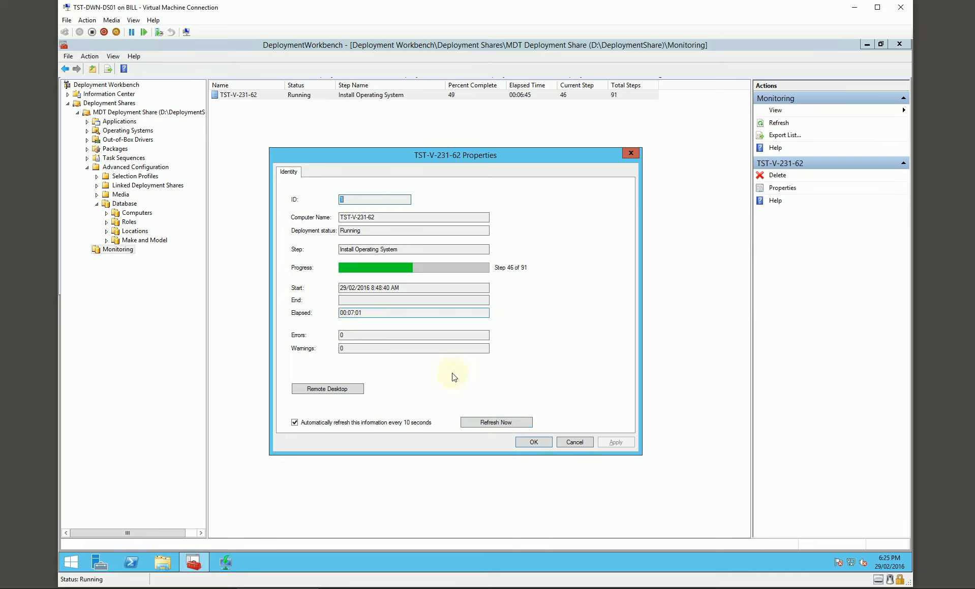
click(533, 442)
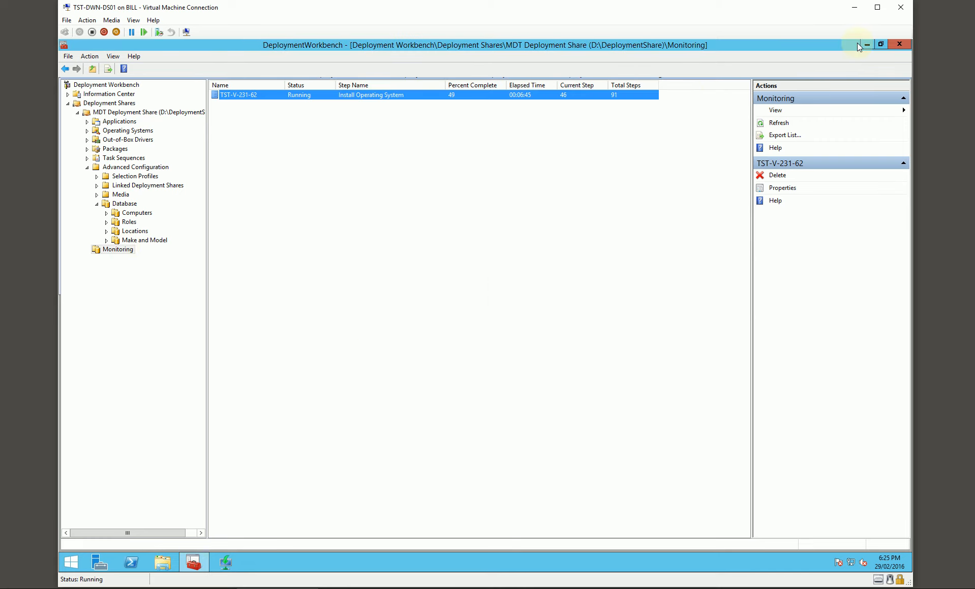
Return to the Tester virtual machine, connect at 1366 by 768 pixels and sign in to TESTLAB as admin with the account password.
click(854, 7)
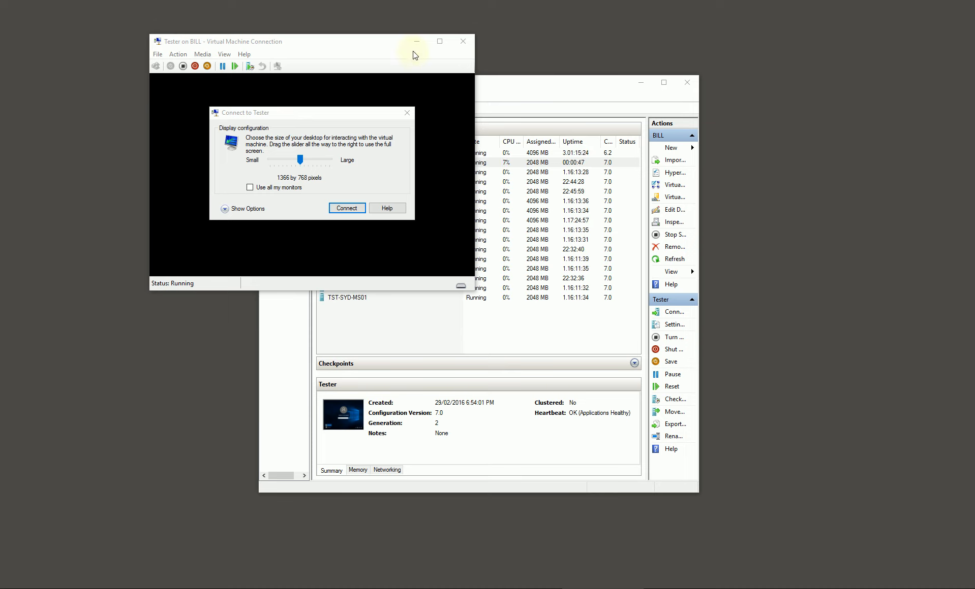
click(350, 209)
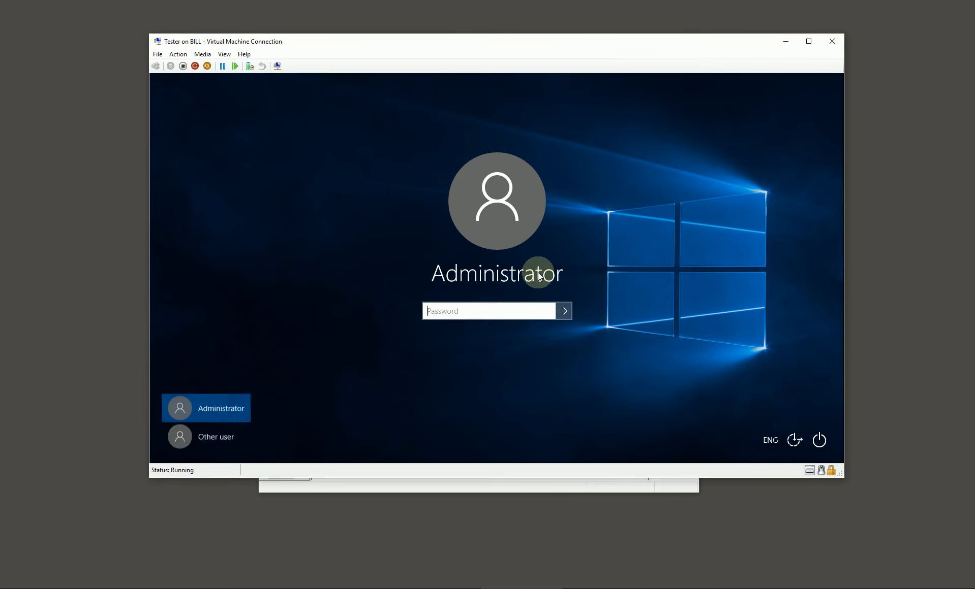
click(217, 435)
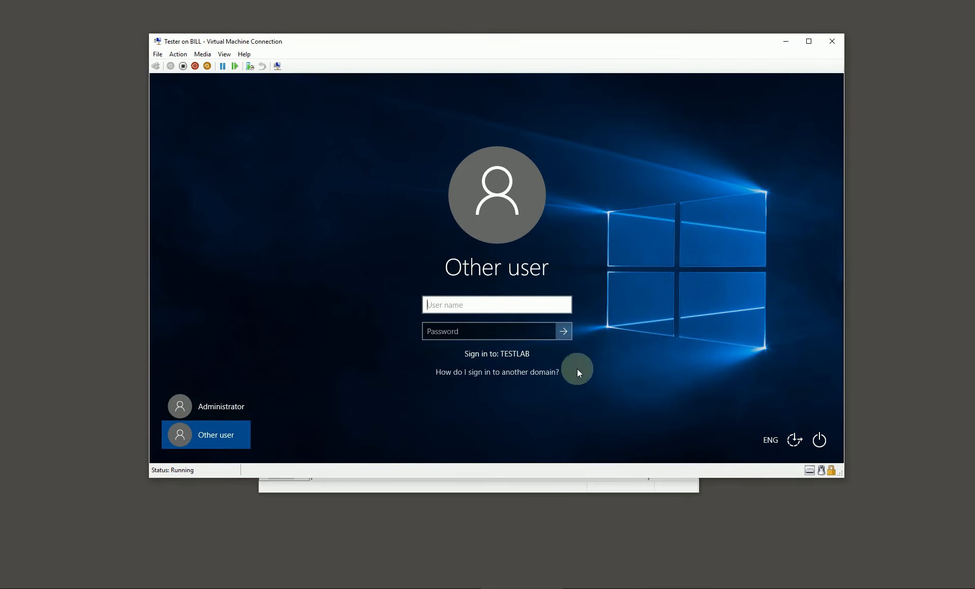
text(admin)
key(Tab)
text(********)
key(Return)
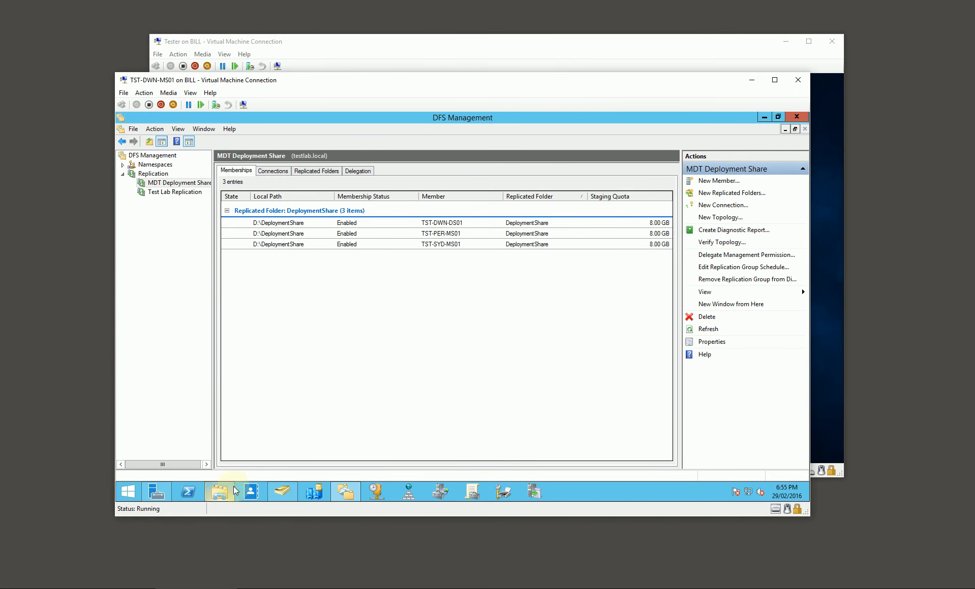
On TST-DWN-MS01, refresh the Darwin Desktops OU in Active Directory Users and Computers and check it for the deployed computer.
click(283, 495)
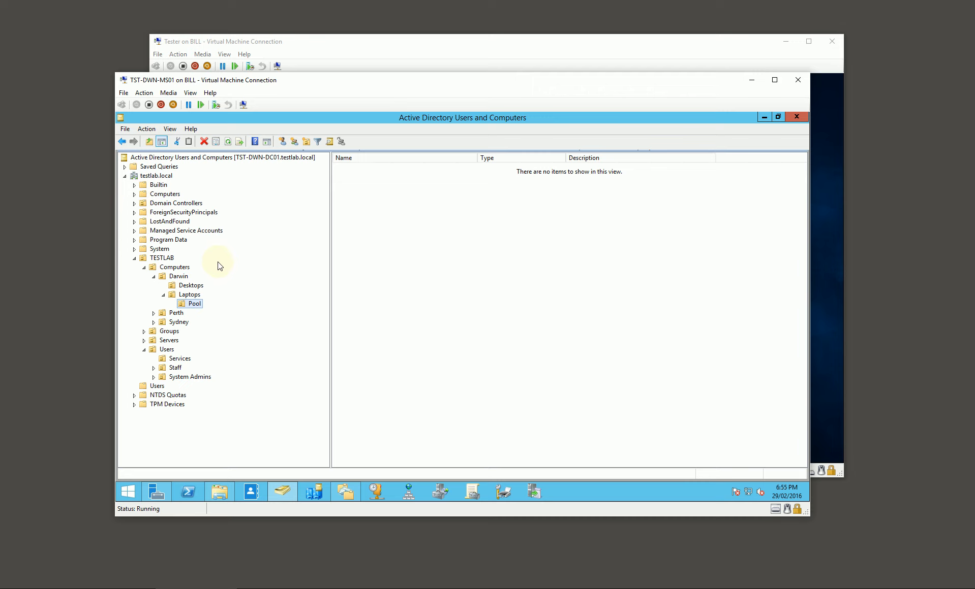
click(191, 286)
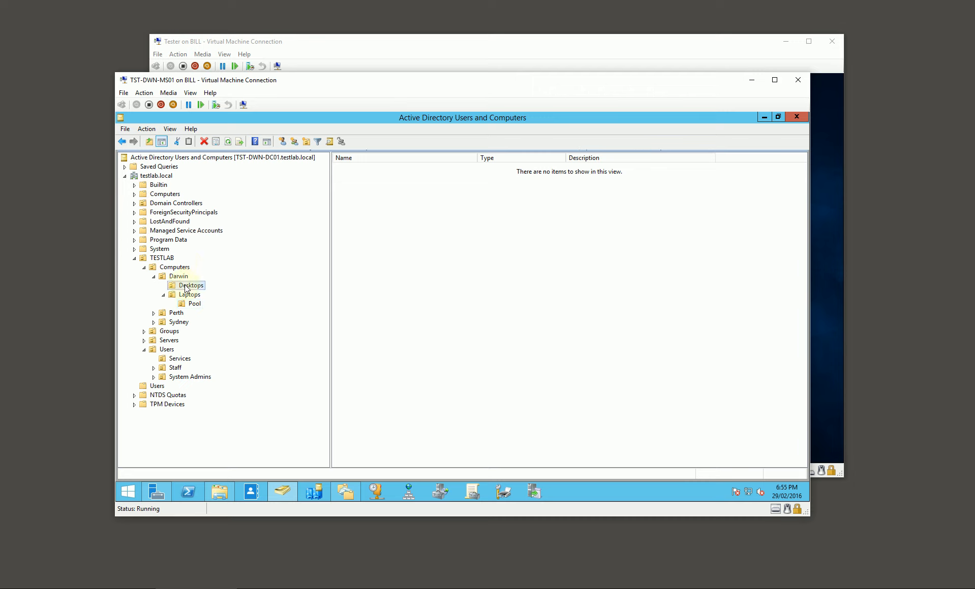
click(229, 142)
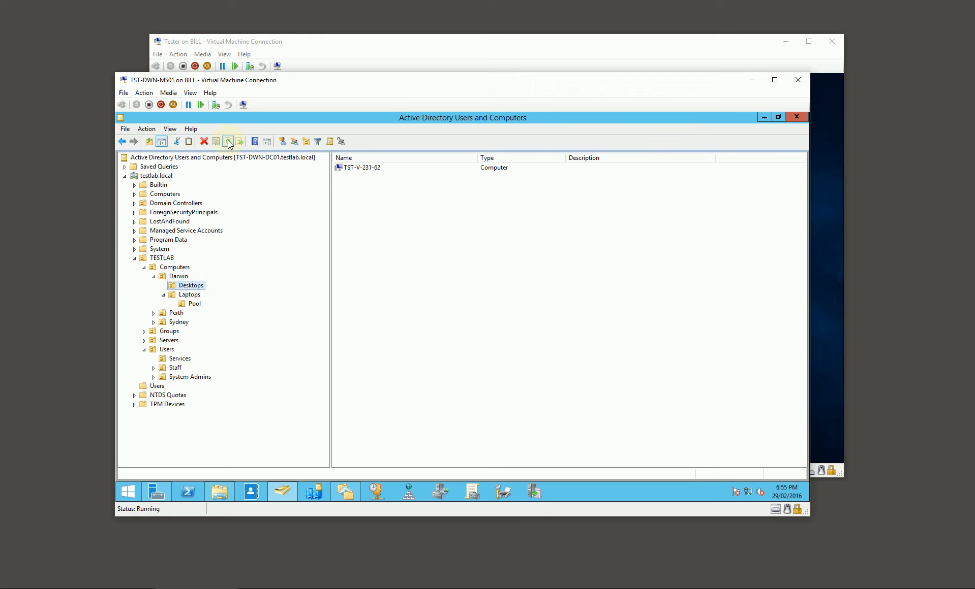
click(372, 169)
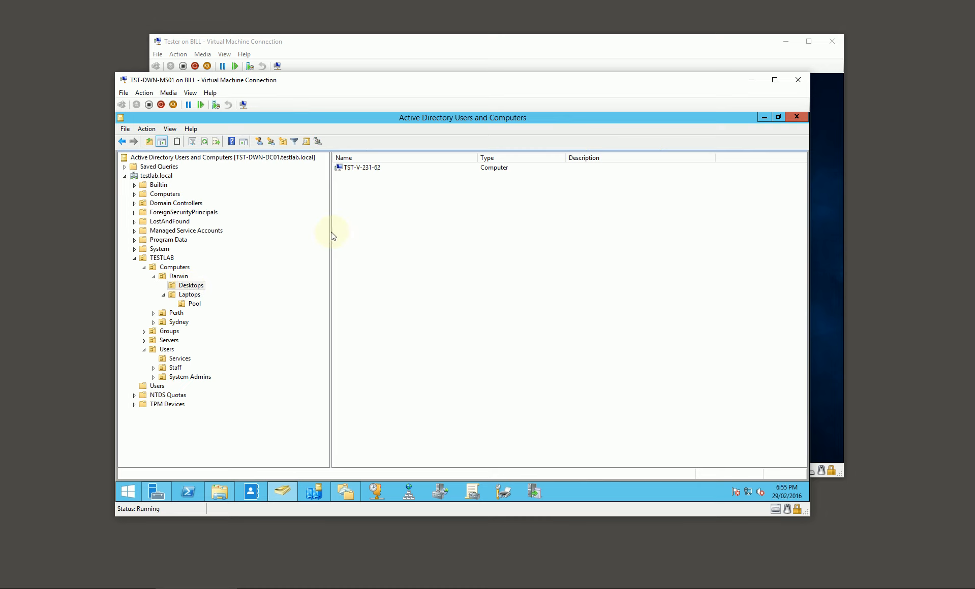
click(359, 169)
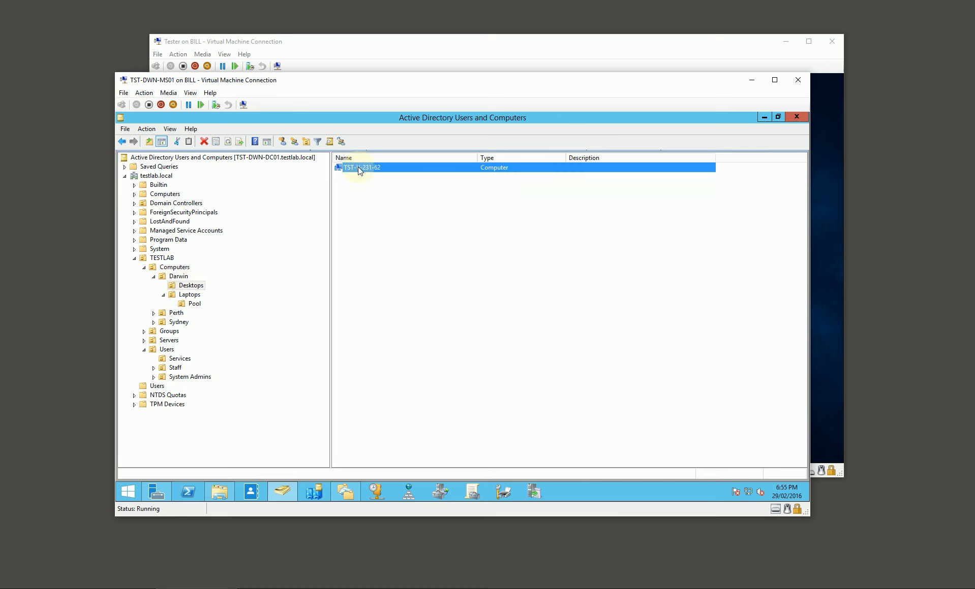
click(190, 287)
click(179, 276)
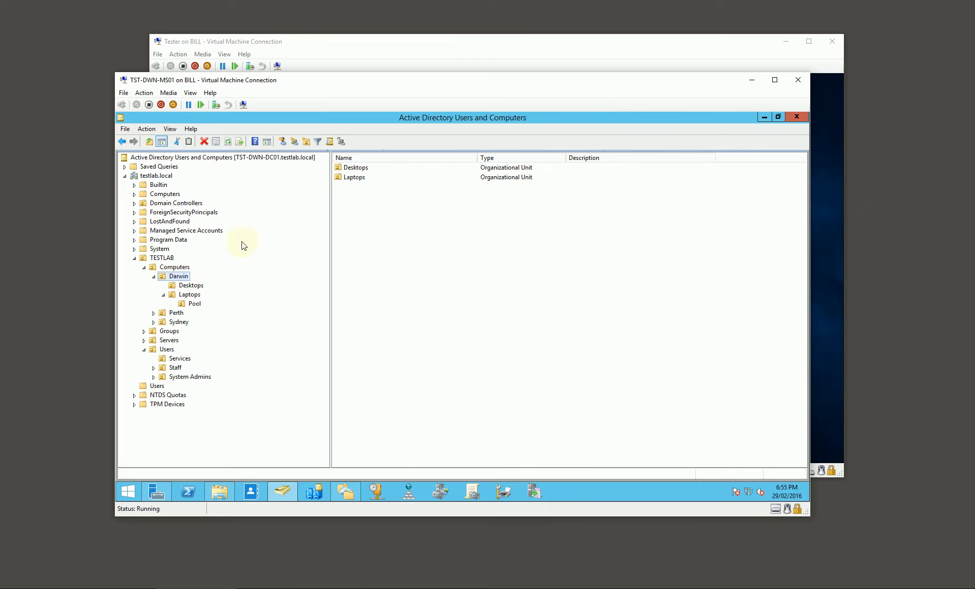
click(752, 80)
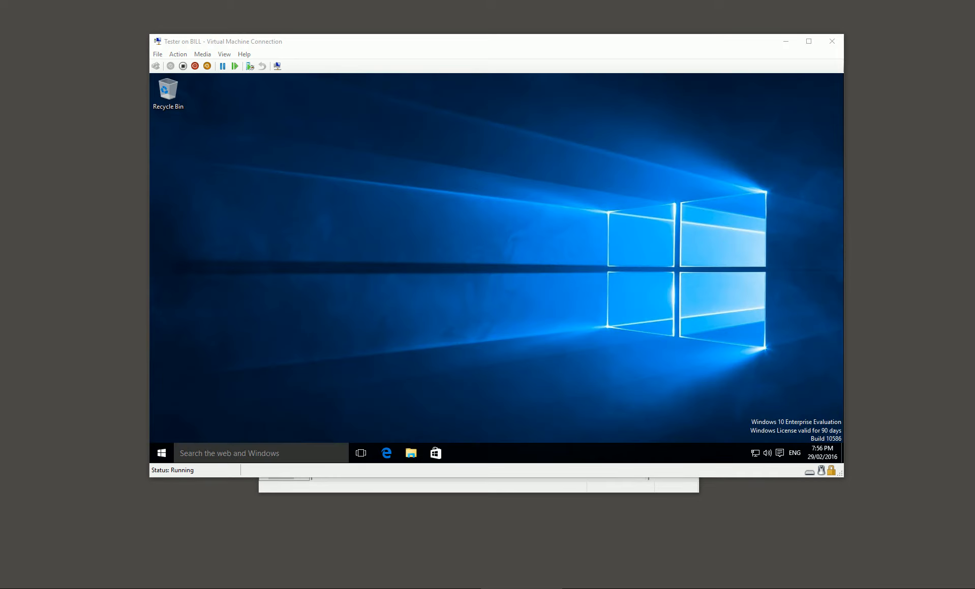
Examine the full list of installed apps on the Tester machine, including the contents of the Microsoft Office 2013 folder.
click(415, 316)
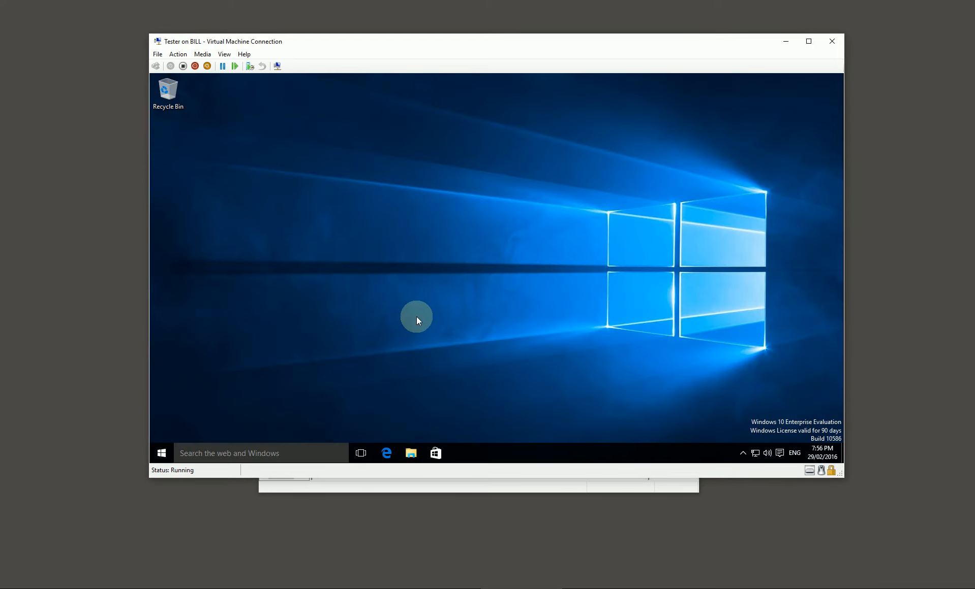
click(163, 453)
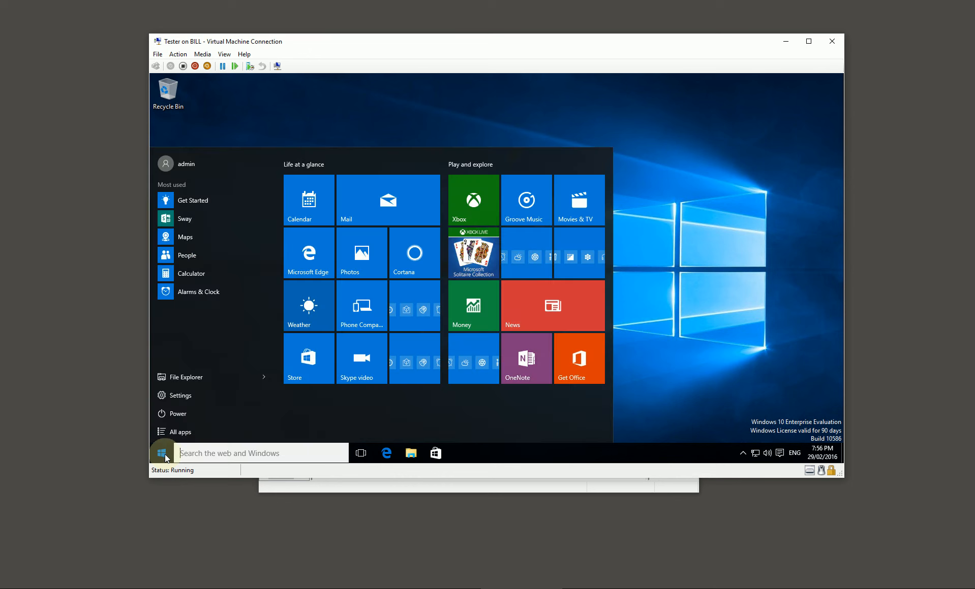
click(187, 434)
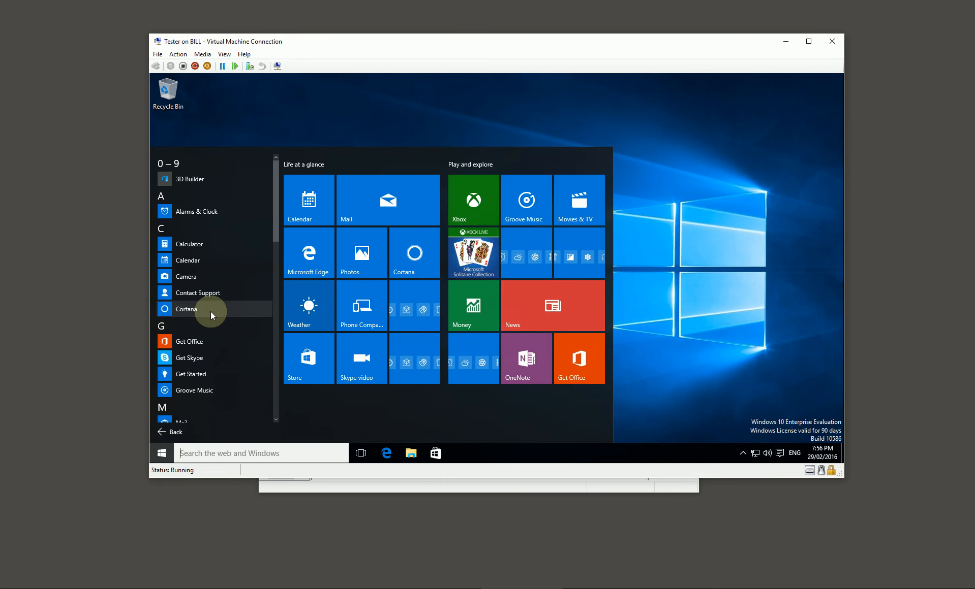
scroll(210, 311, down, 3)
click(212, 288)
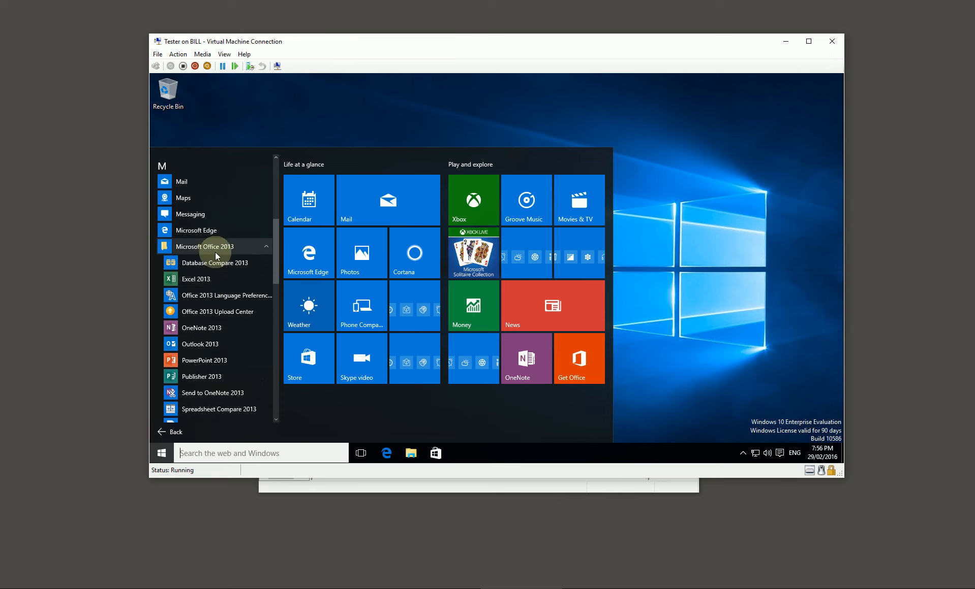
scroll(216, 253, down, 1)
scroll(211, 238, down, 1)
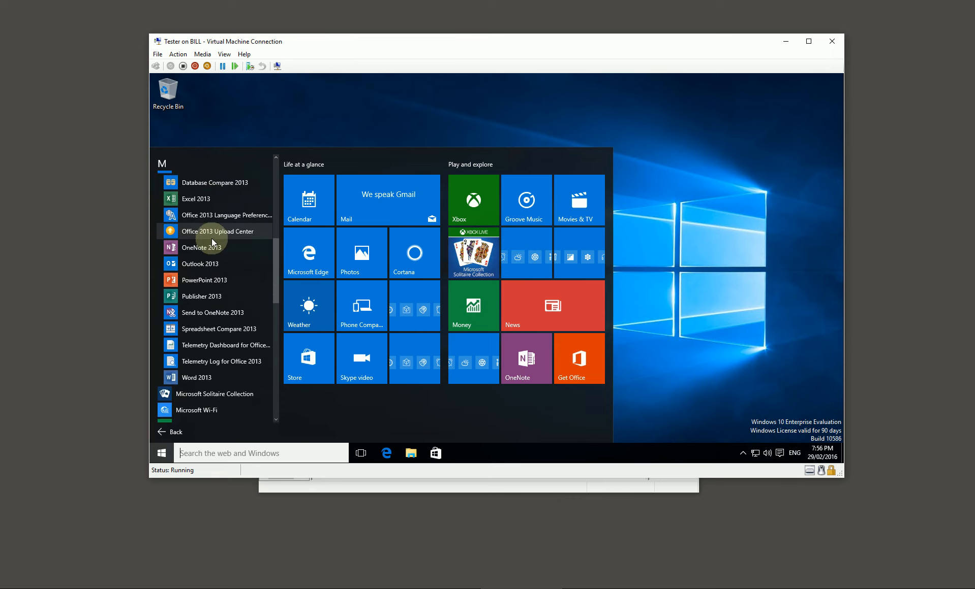
scroll(205, 307, up, 1)
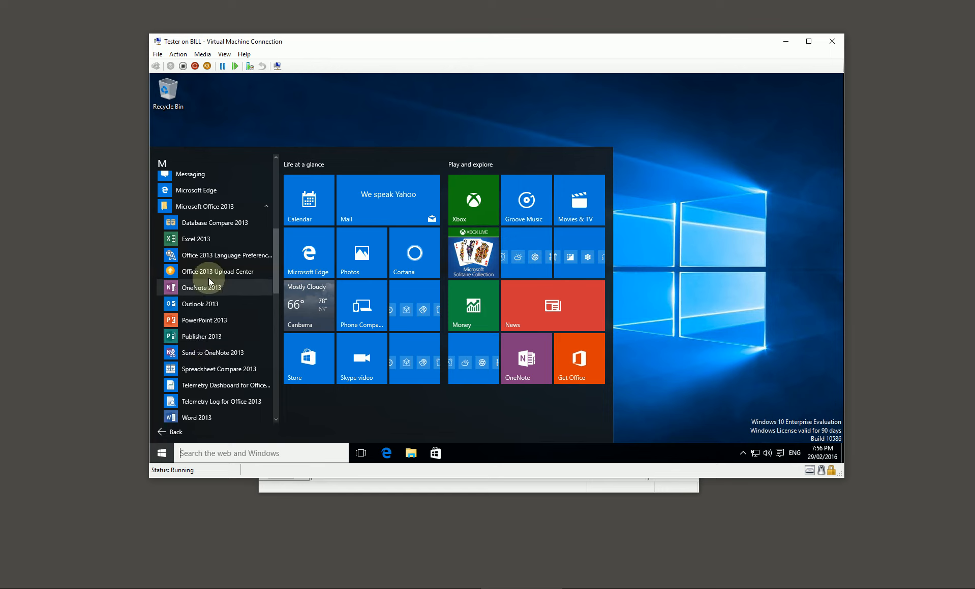
scroll(229, 364, down, 2)
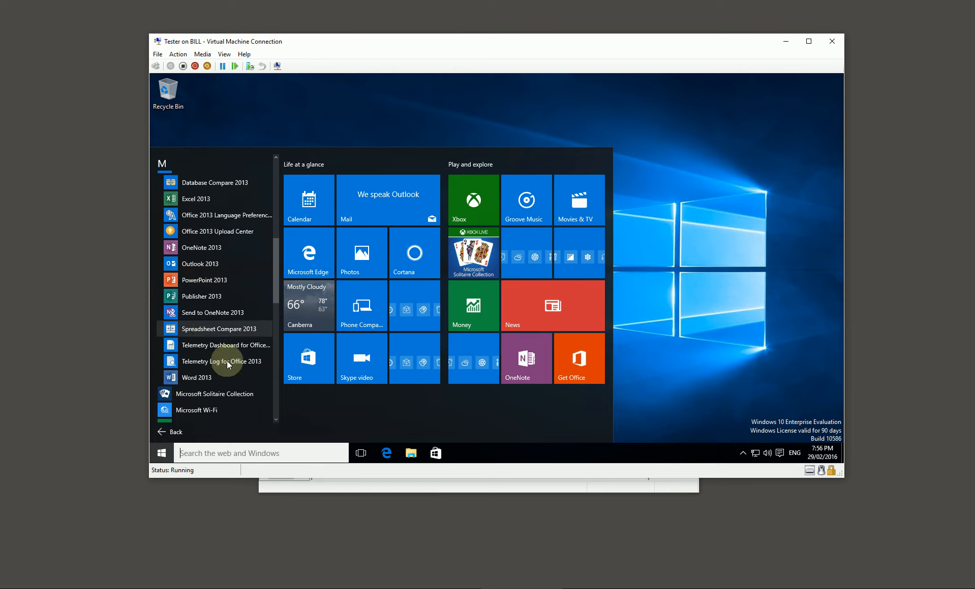
scroll(227, 364, up, 5)
click(218, 367)
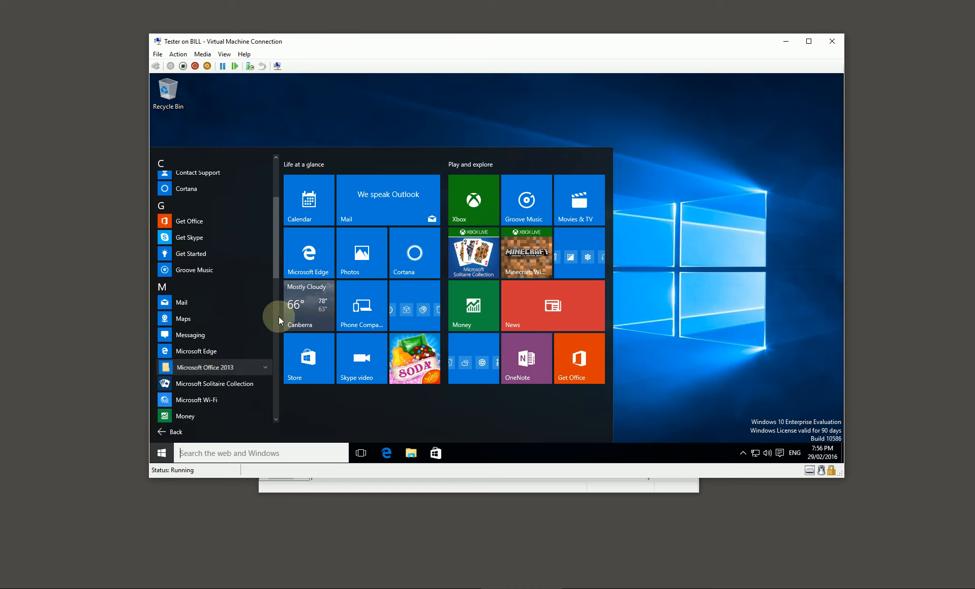
Sign out of Windows on the Tester machine and close its virtual machine connection.
click(781, 215)
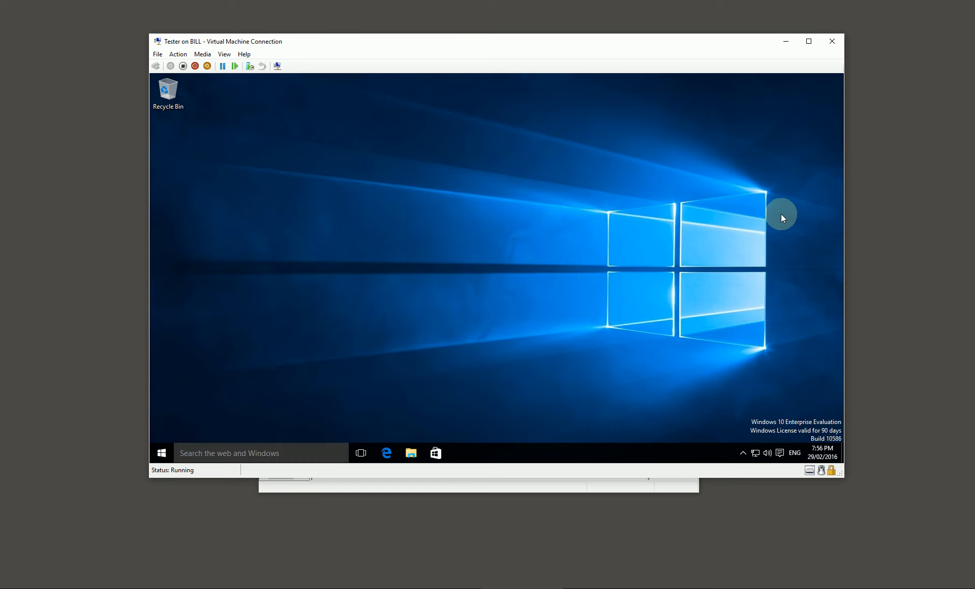
right_click(160, 450)
mouse_move(245, 423)
click(347, 387)
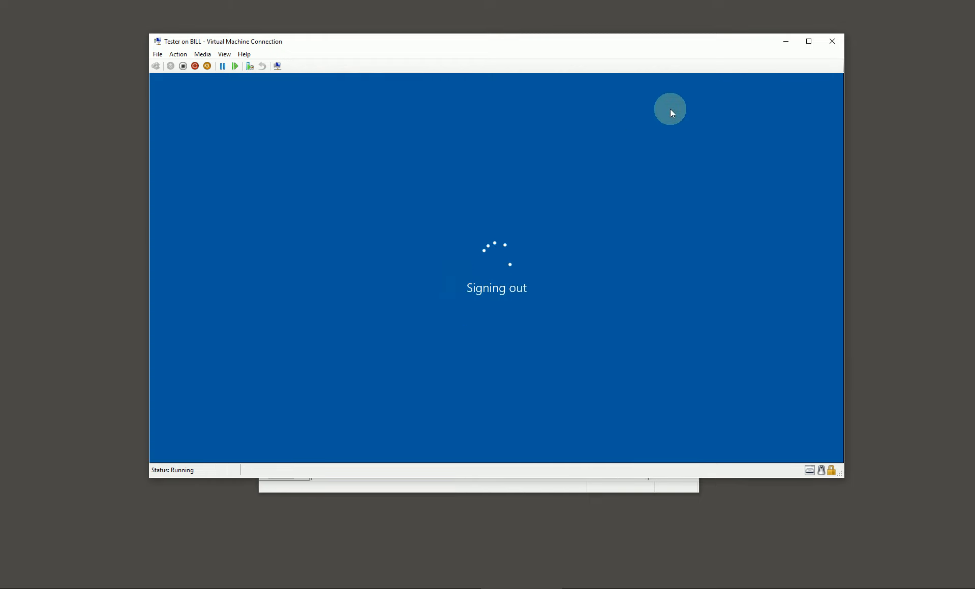
click(831, 41)
Switch to TST-DWN-DS01 and view the MDT Deployment Share and the Windows Deployment Services console.
click(300, 588)
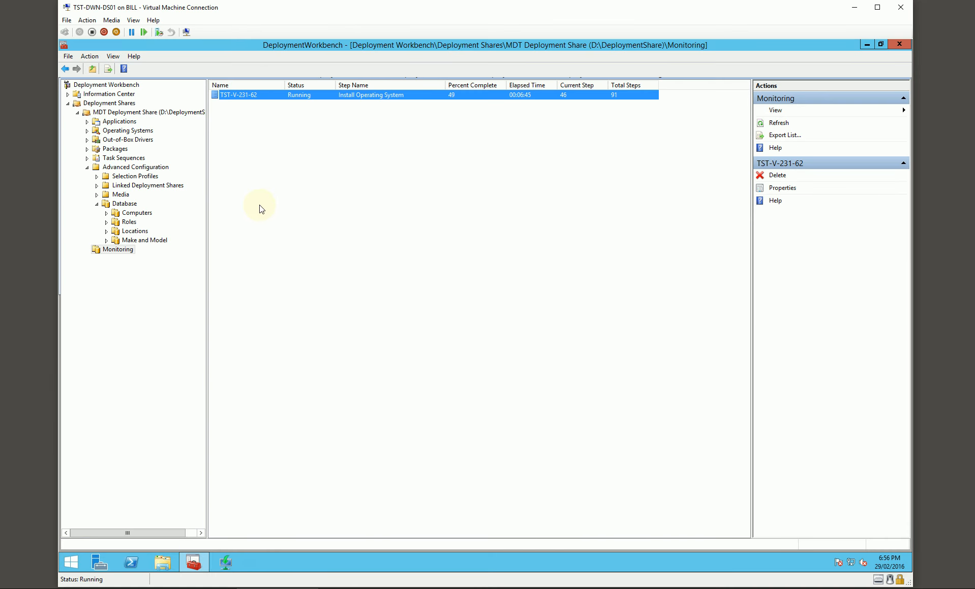
click(127, 113)
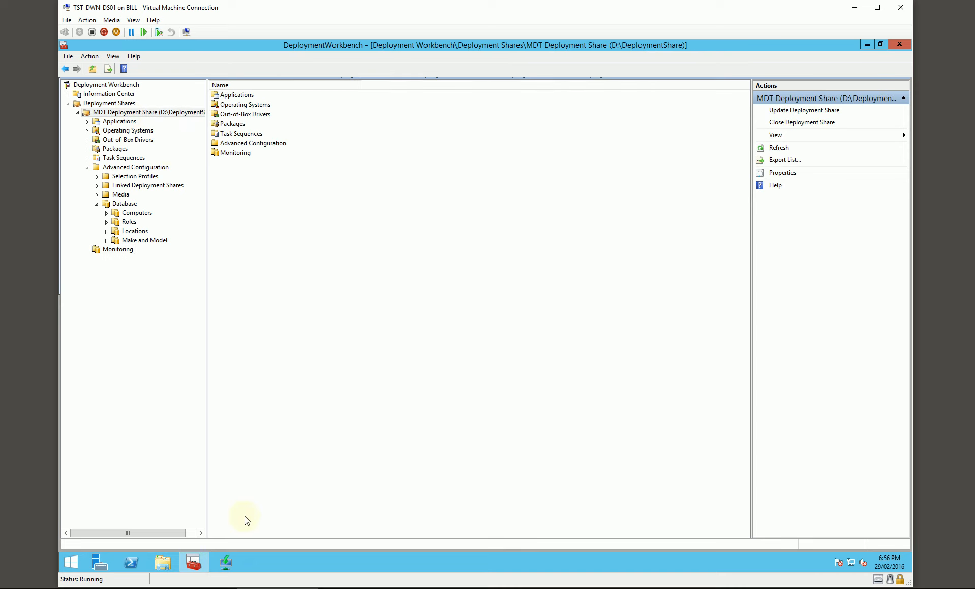
click(225, 562)
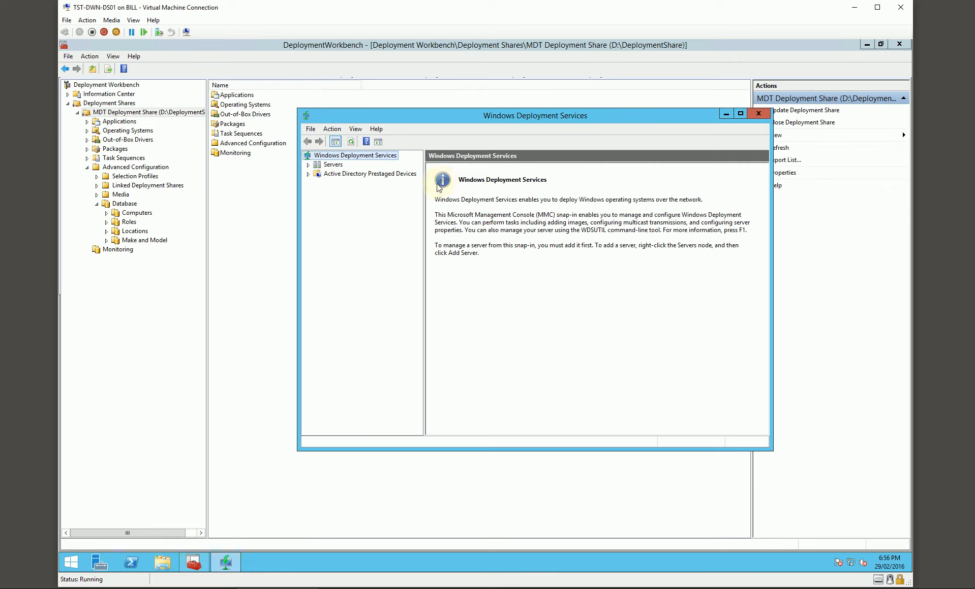
click(164, 284)
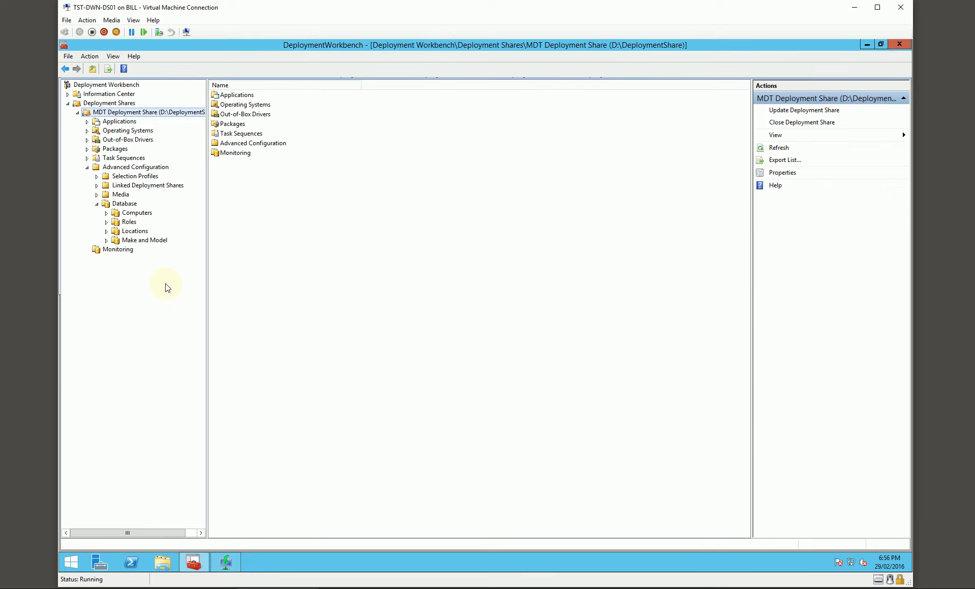
Review the Make and Model, Roles and Computers entries in the deployment share's database.
click(136, 240)
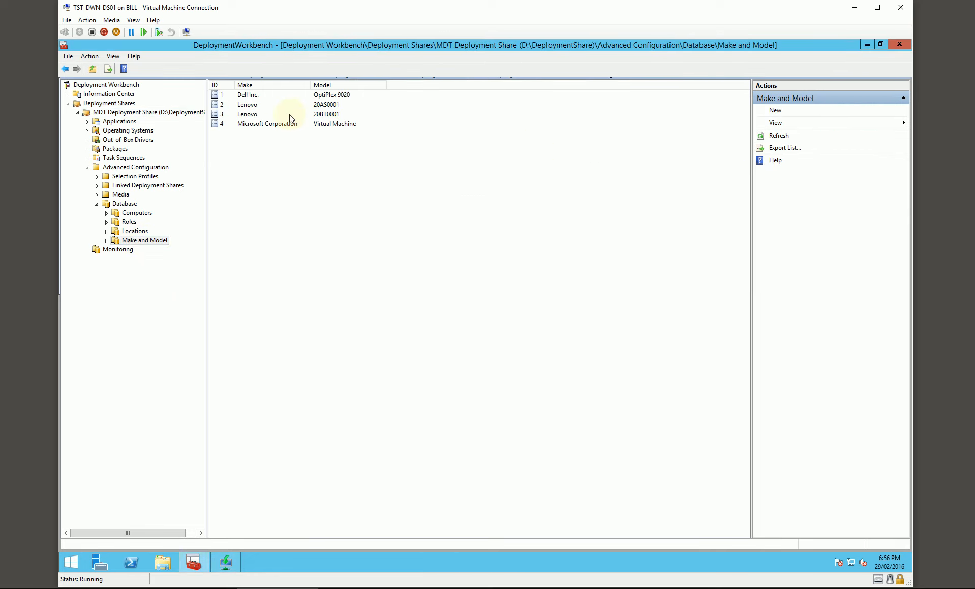
key(Up)
key(Up)
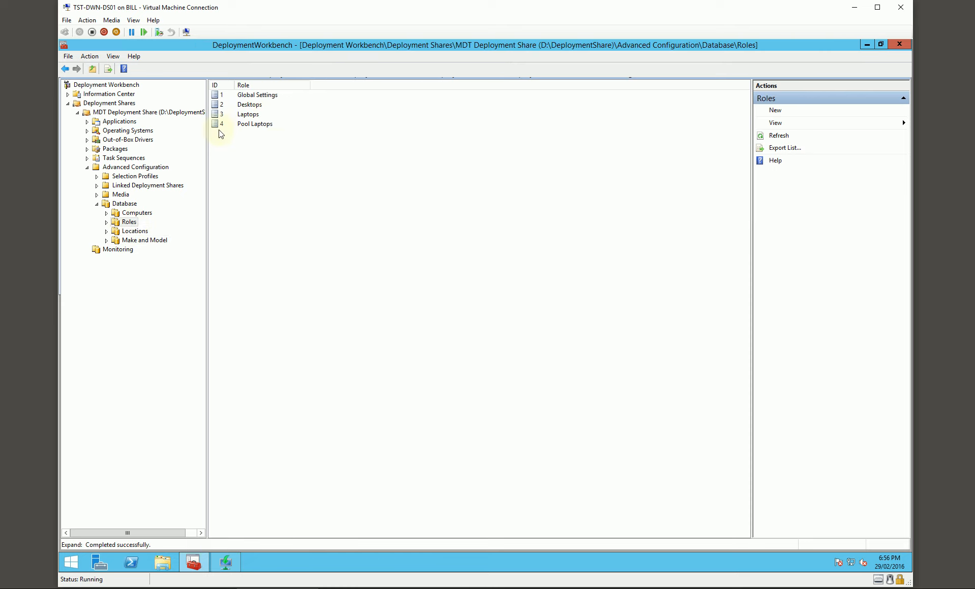
click(134, 214)
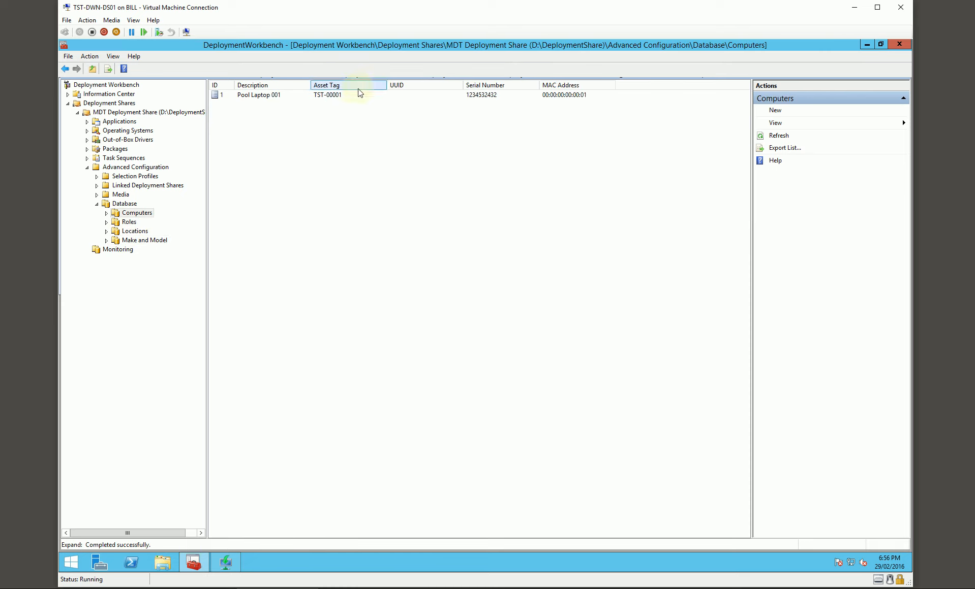
click(142, 241)
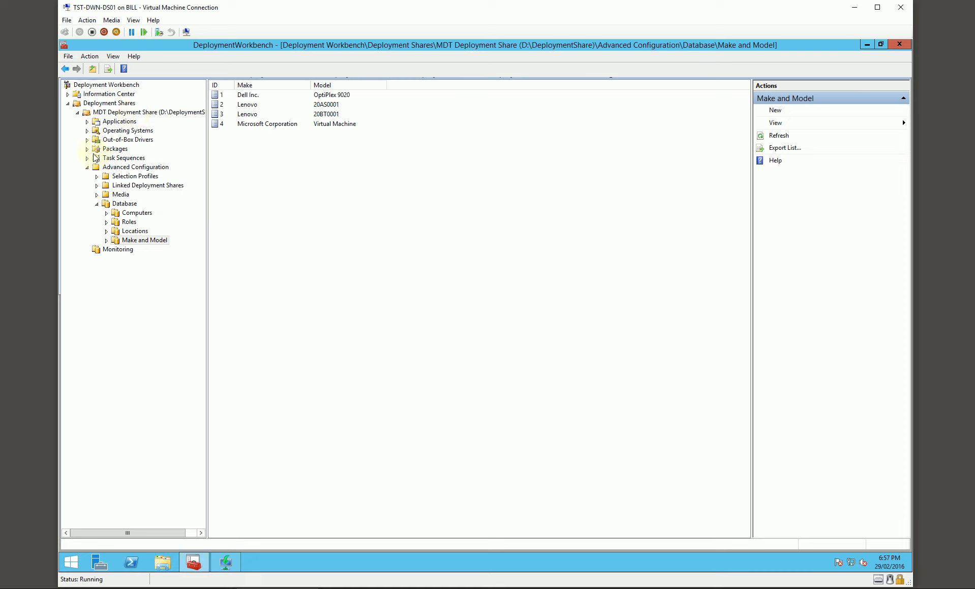
Inspect the MDT Deployment Share's Windows PE settings for the x64 platform and close its properties.
right_click(139, 118)
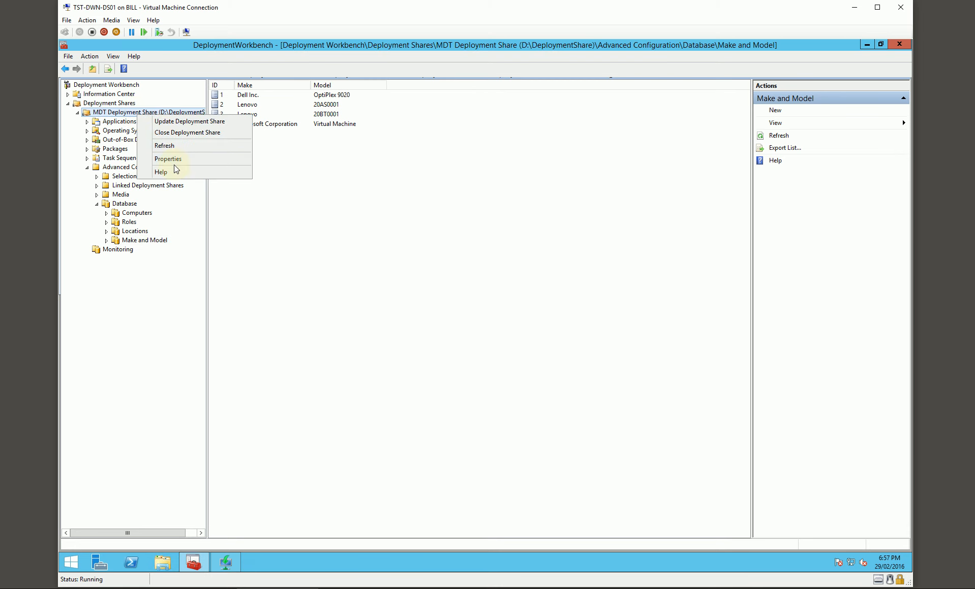
click(168, 160)
click(333, 174)
click(337, 186)
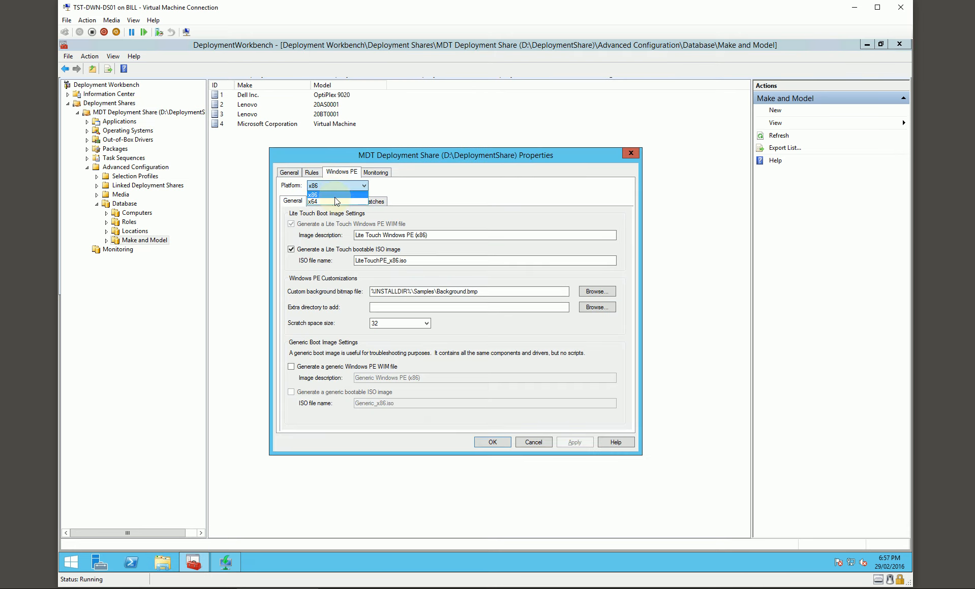
click(337, 201)
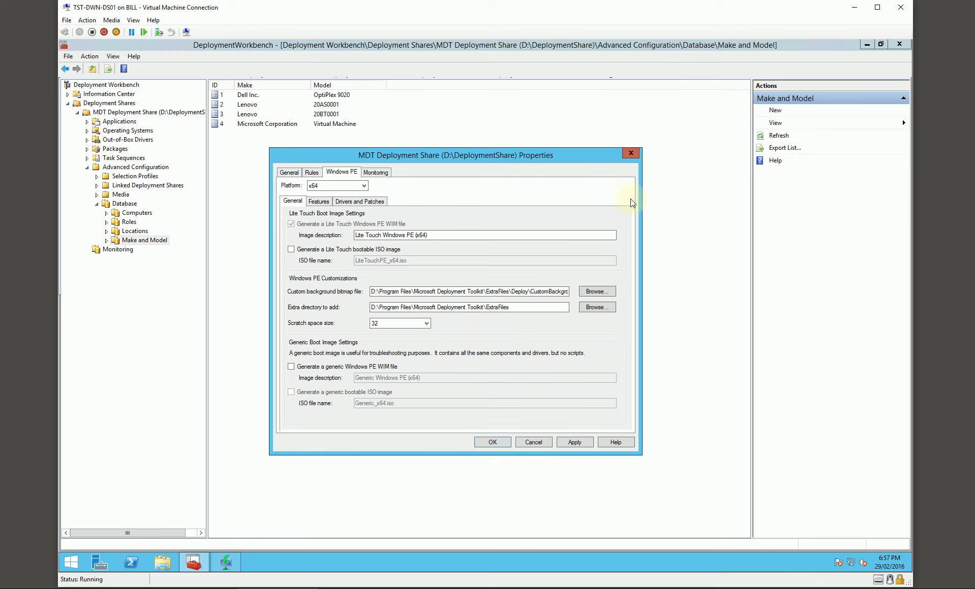
click(630, 153)
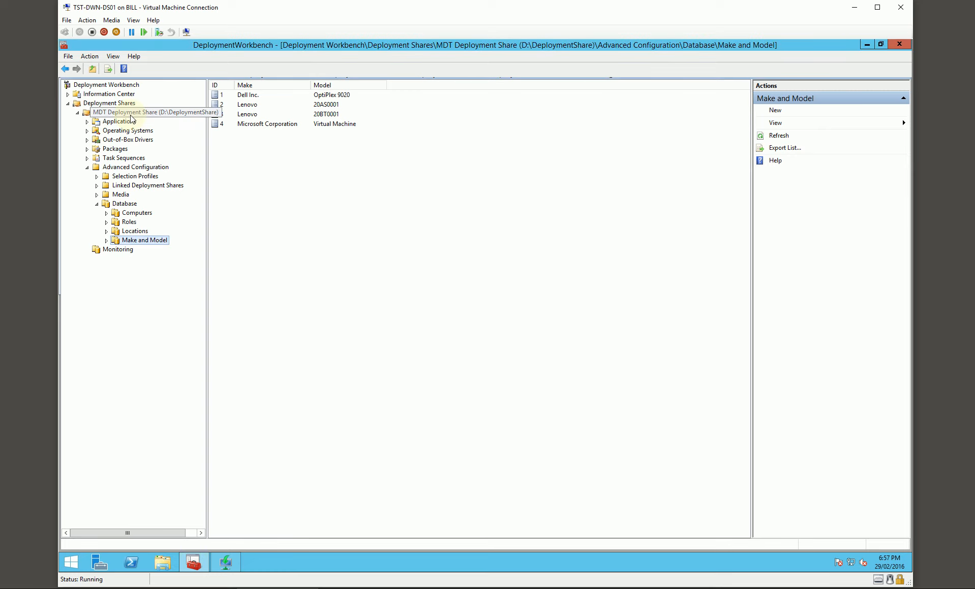
Review the deployment share's Applications, including the Desktop Bundle and Laptop Bundle.
click(87, 122)
click(121, 122)
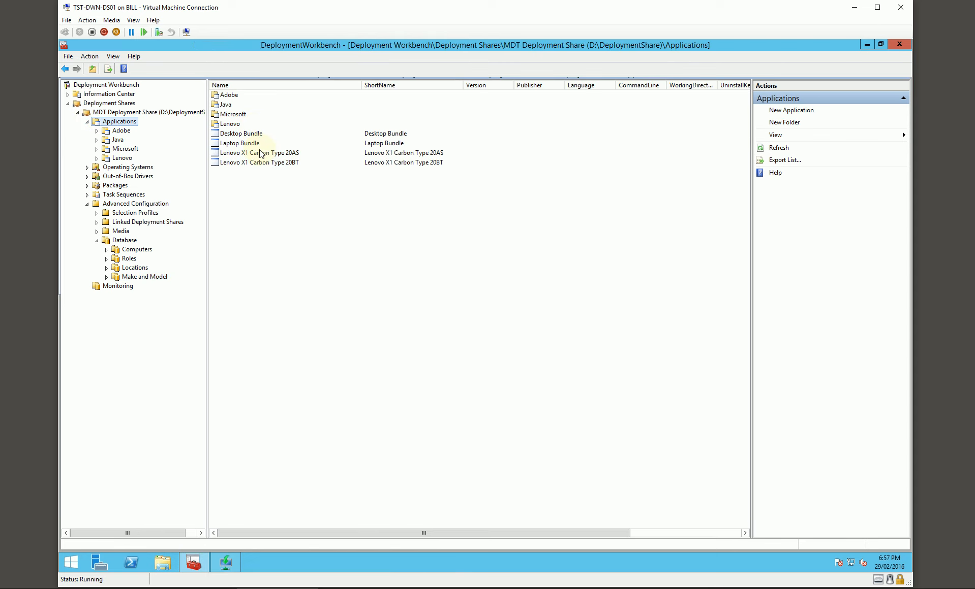
click(242, 134)
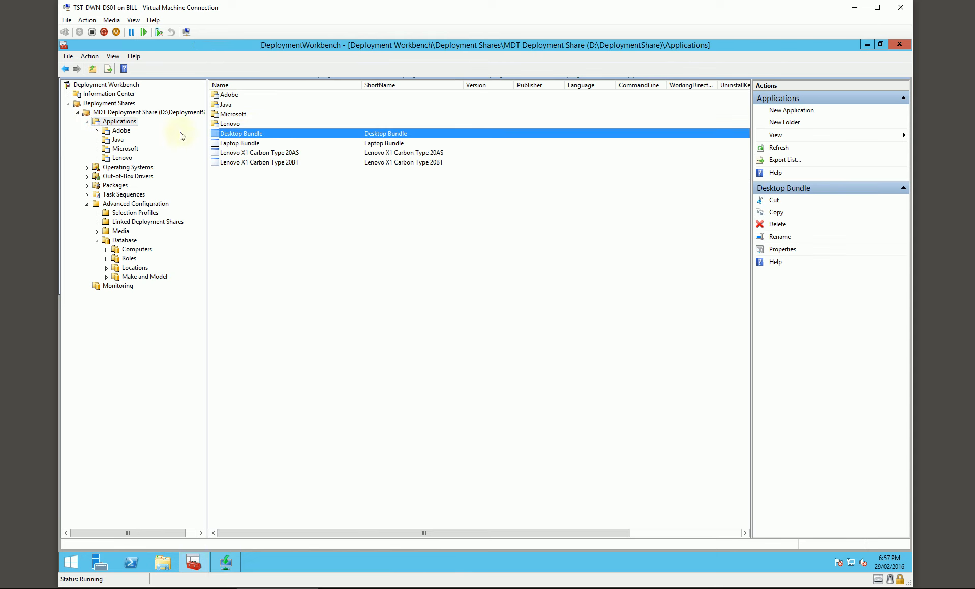
click(236, 143)
click(236, 134)
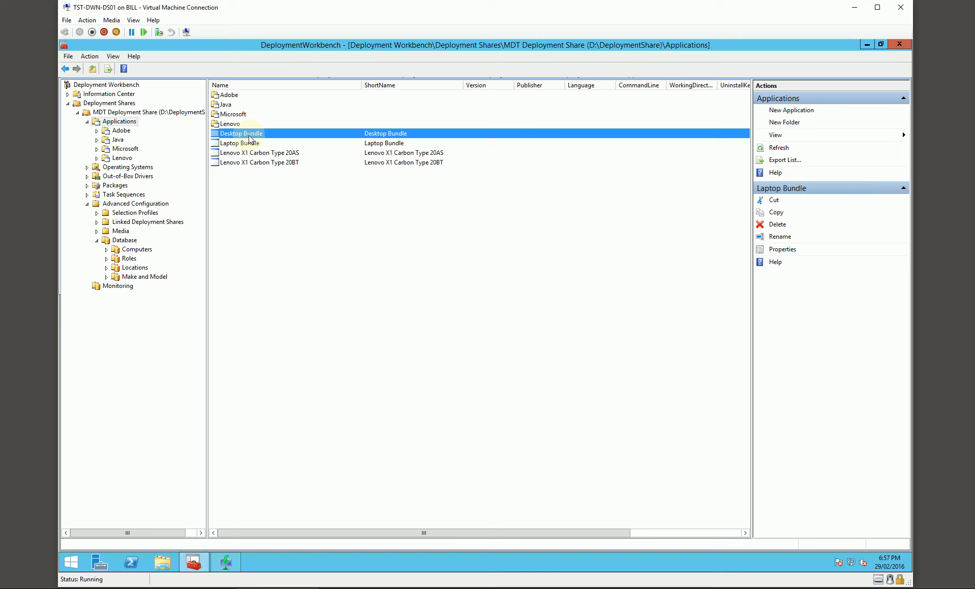
Browse the deployment share's WIN10 out-of-box driver folders for Dell Inc. and the Lenovo models 20AS0001 and 20BT0001.
click(135, 112)
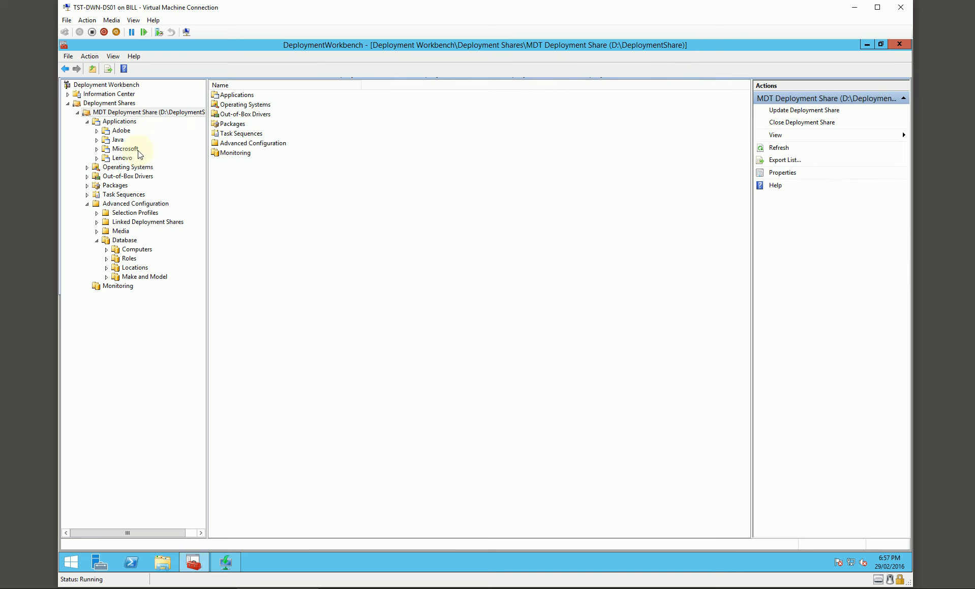
click(88, 177)
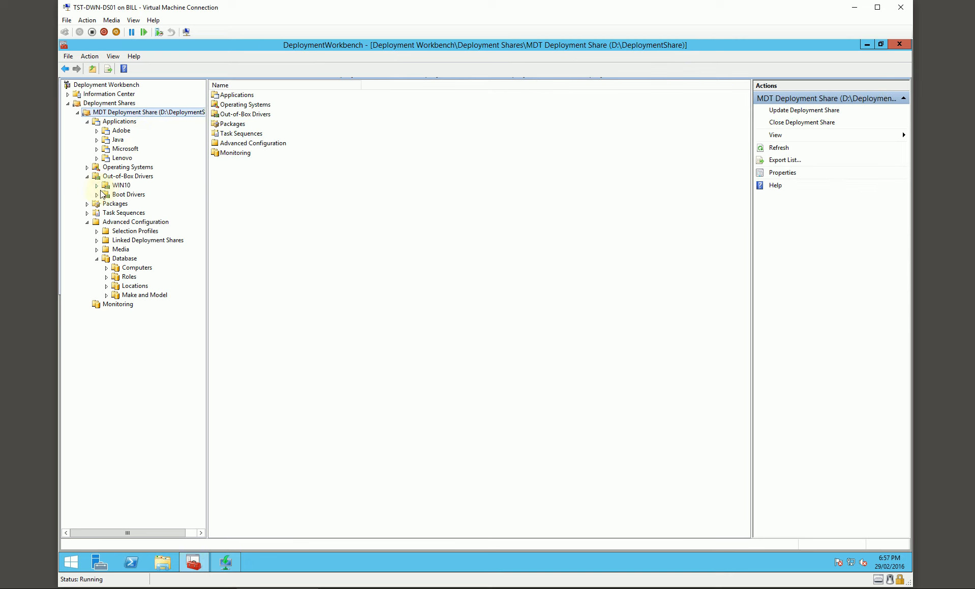
click(97, 185)
click(107, 195)
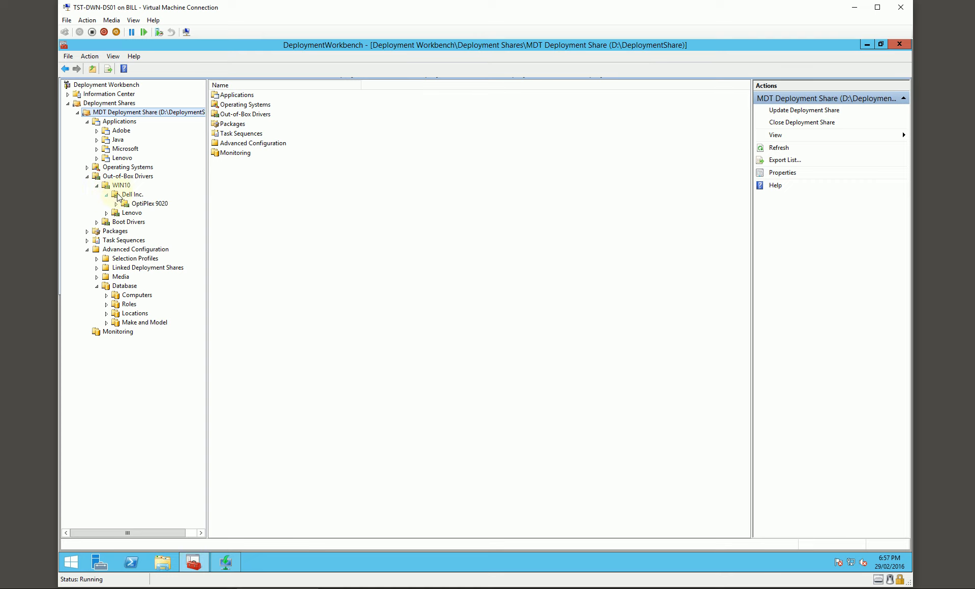
click(118, 195)
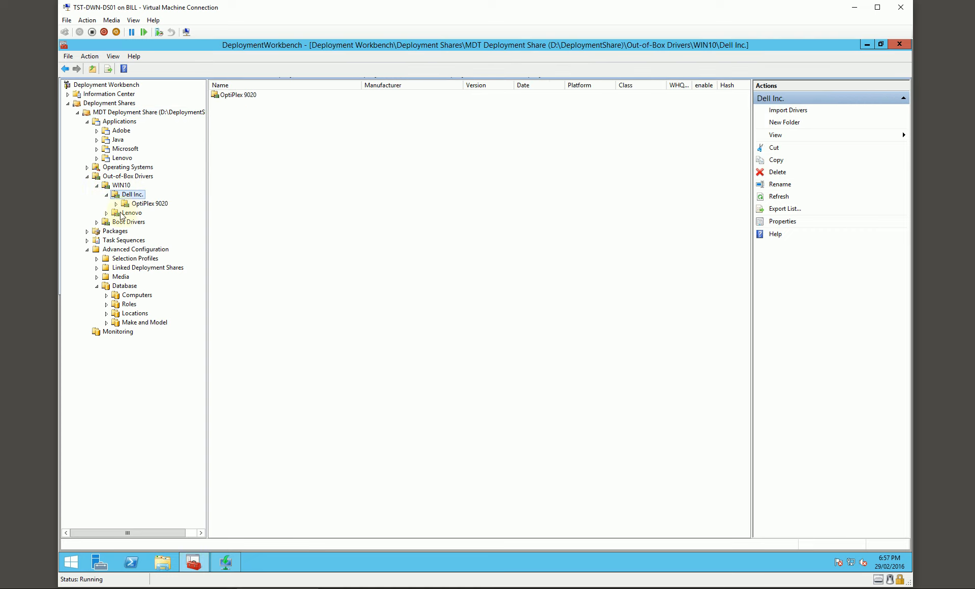
click(106, 213)
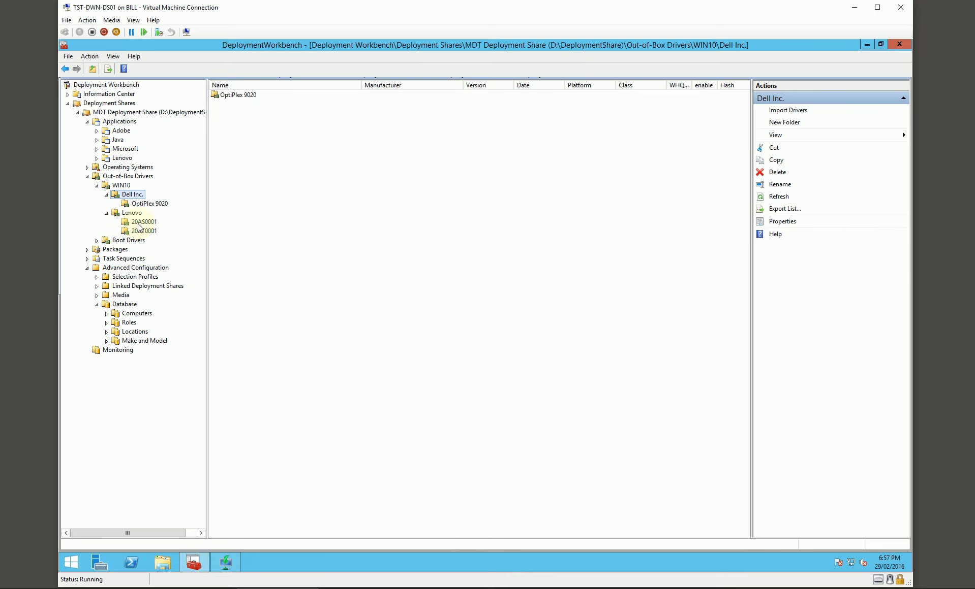
click(138, 223)
click(141, 231)
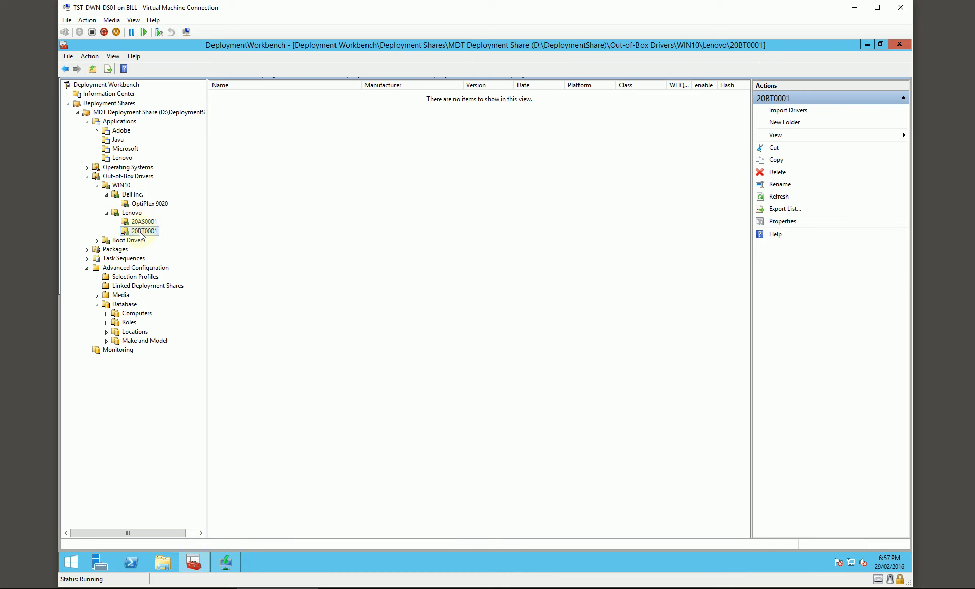
Review the general, rules, Windows PE and monitoring settings in the MDT Deployment Share's properties, and close them.
right_click(129, 117)
click(186, 183)
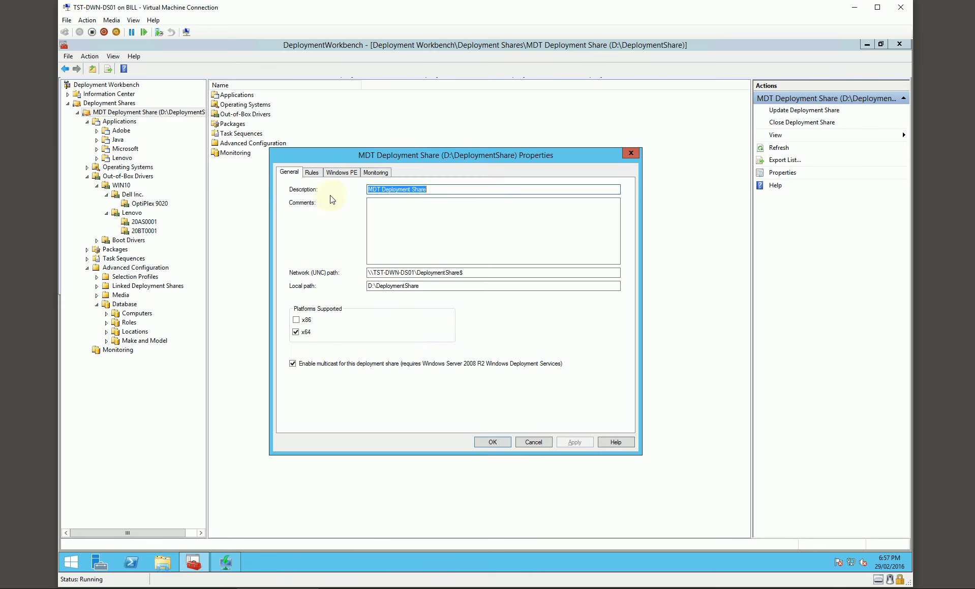
click(311, 173)
mouse_move(618, 209)
mouse_down()
mouse_move(618, 218)
mouse_move(618, 202)
mouse_up()
click(341, 172)
click(364, 174)
click(630, 153)
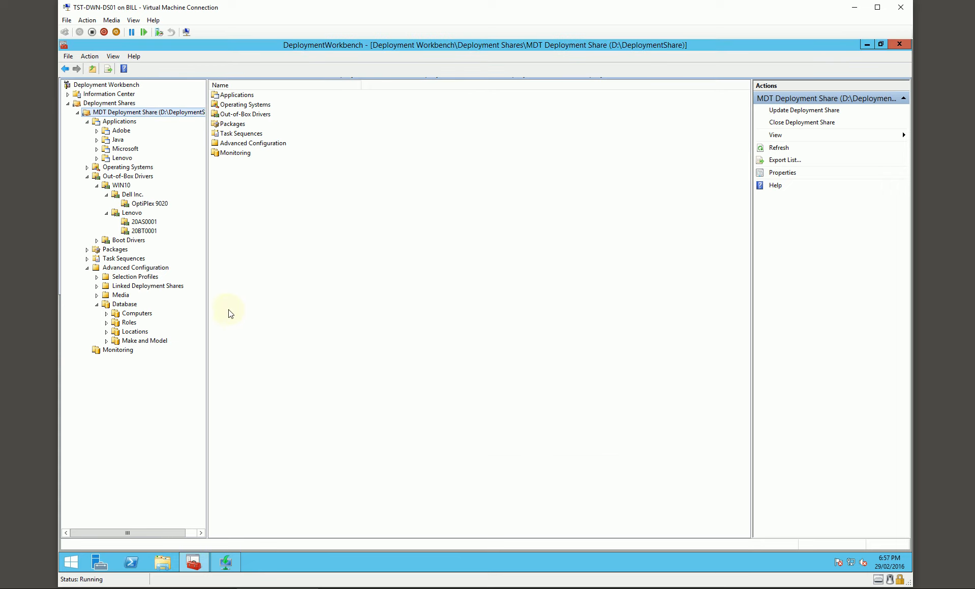
Check the deployment status, percentage and elapsed time of TST-V-231-62 in the share's Monitoring node.
click(121, 352)
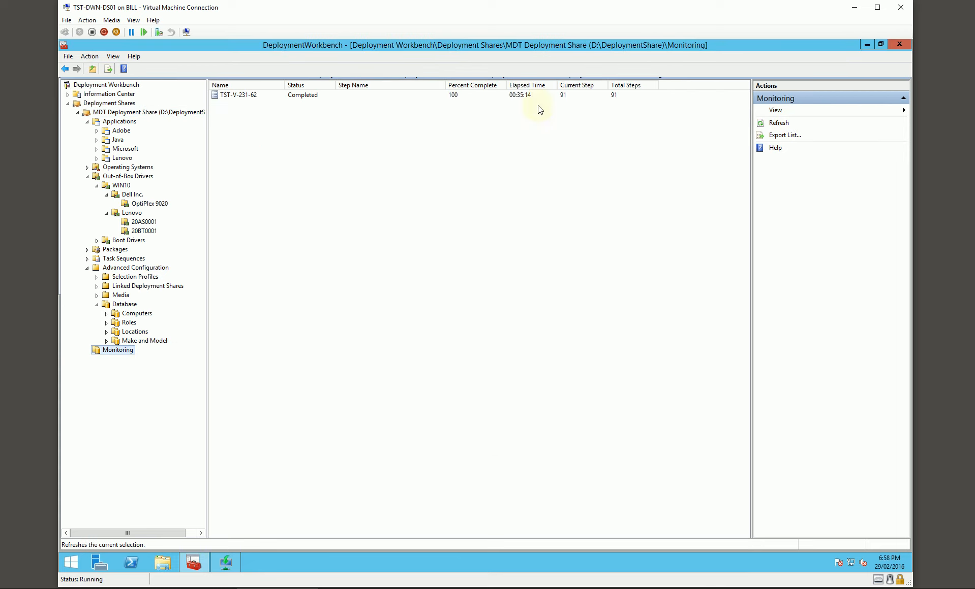
click(315, 95)
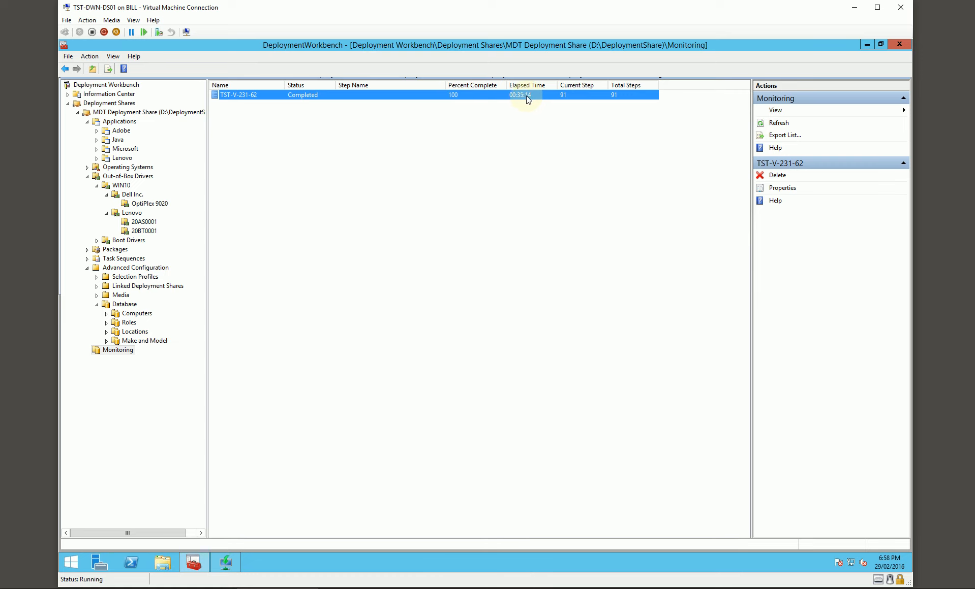
click(457, 110)
click(456, 97)
click(289, 204)
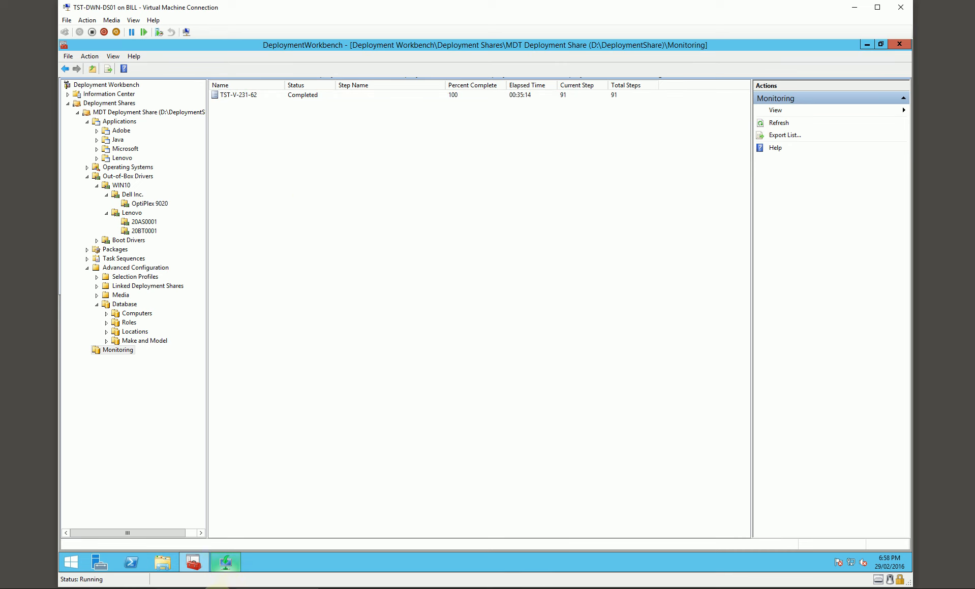
On TST-DWN-MS01, allow Microsoft Management Console to run and list all Update Services computers with status Any, viewing tst-per-dc01's details.
click(226, 588)
click(534, 496)
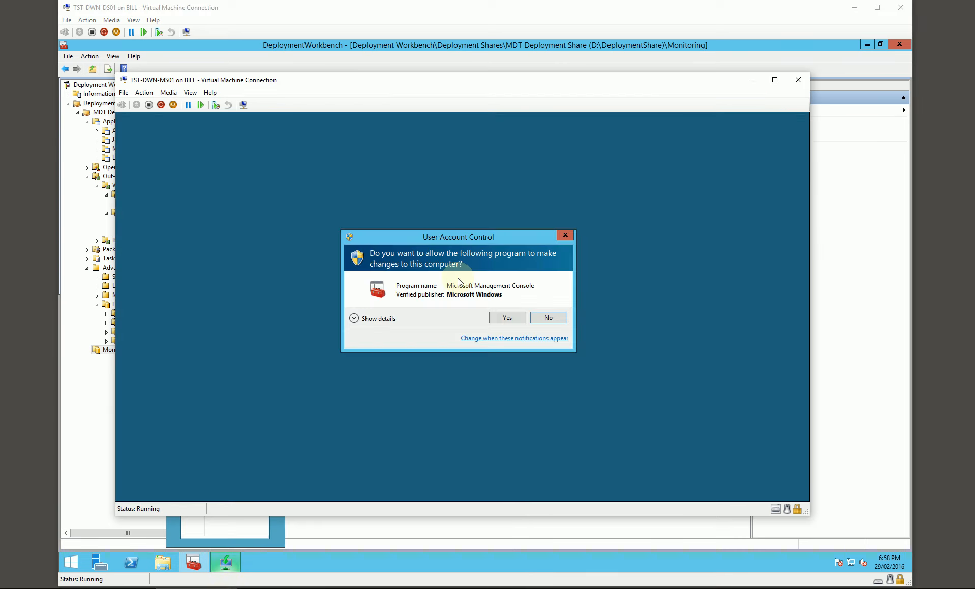
click(502, 321)
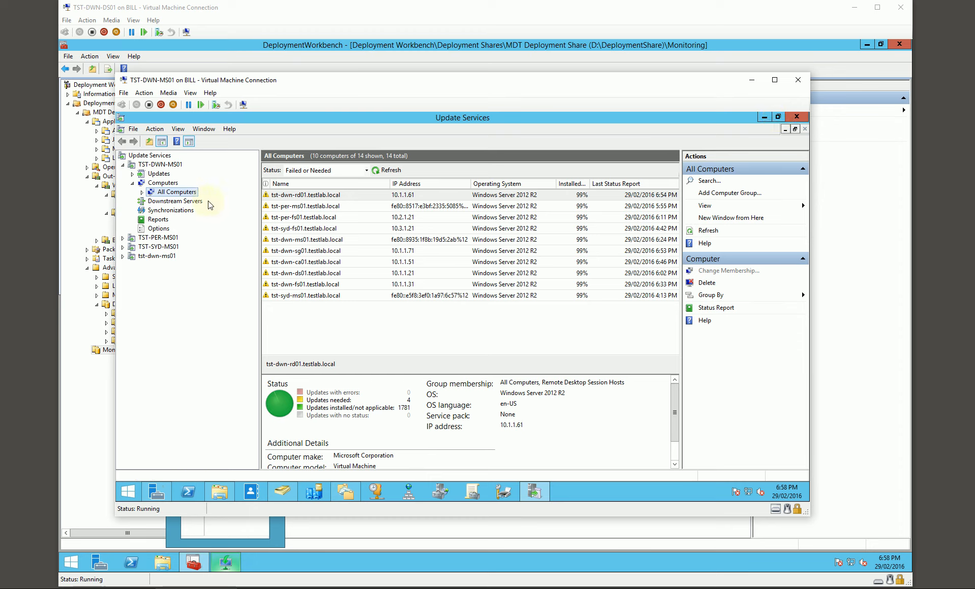
click(366, 171)
click(310, 230)
click(386, 170)
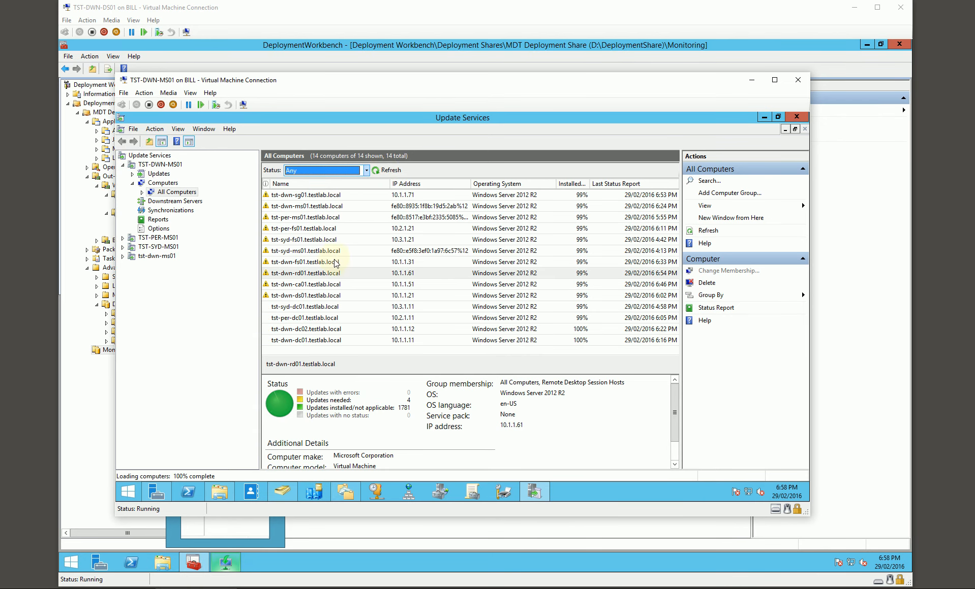
click(333, 318)
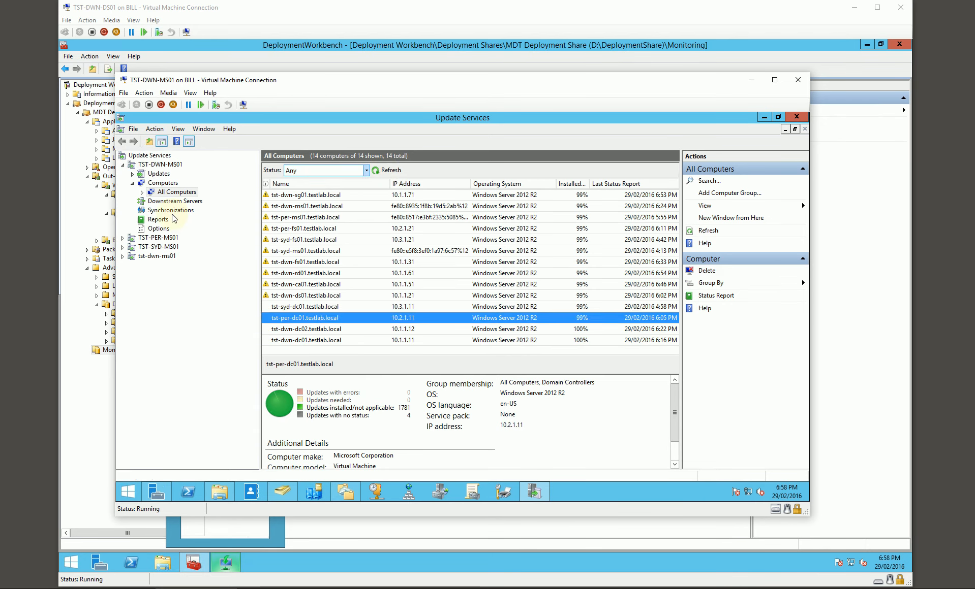
Expand the All Computers groups and filter Unassigned Computers by status Any.
click(142, 192)
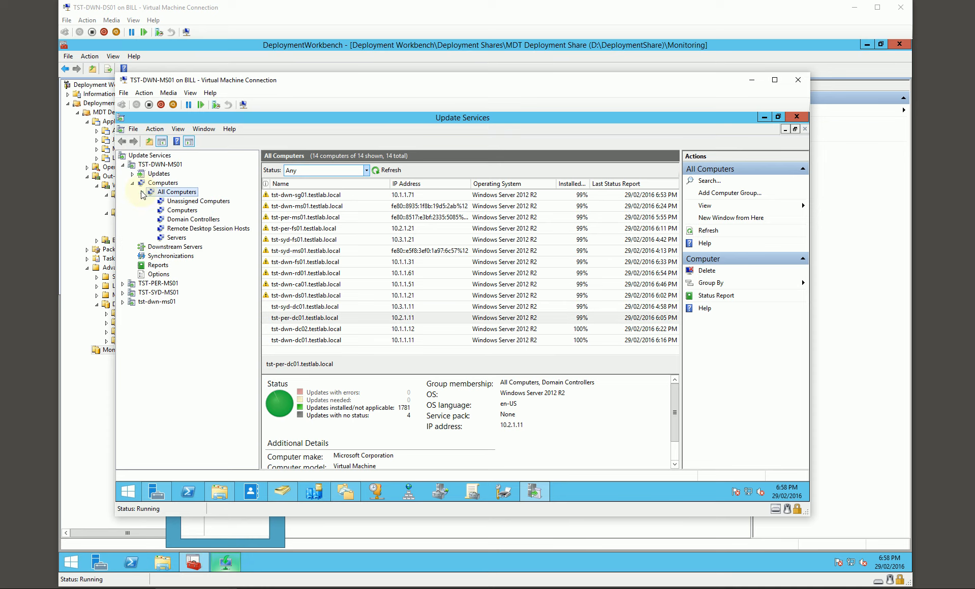
click(190, 201)
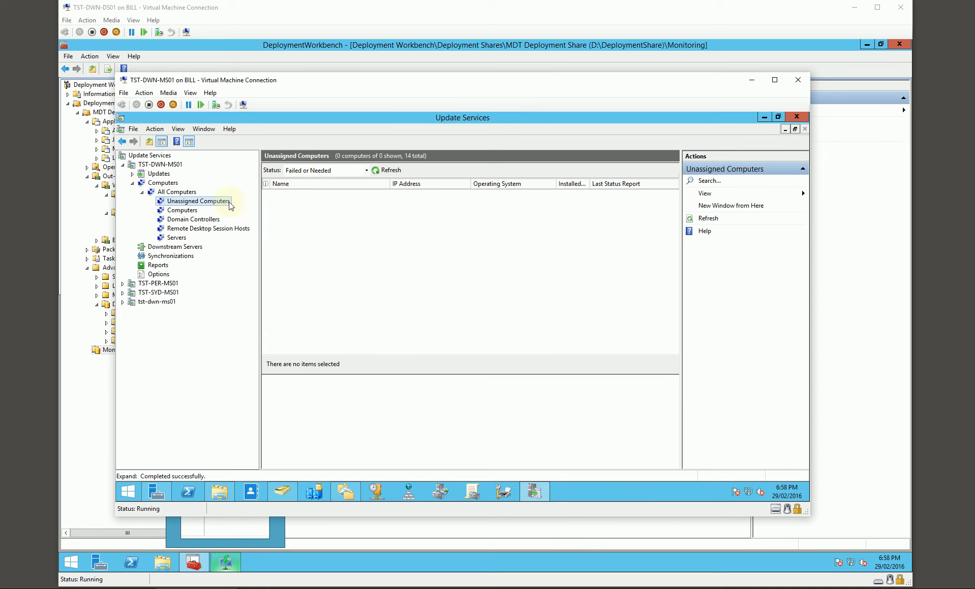
click(366, 172)
click(304, 226)
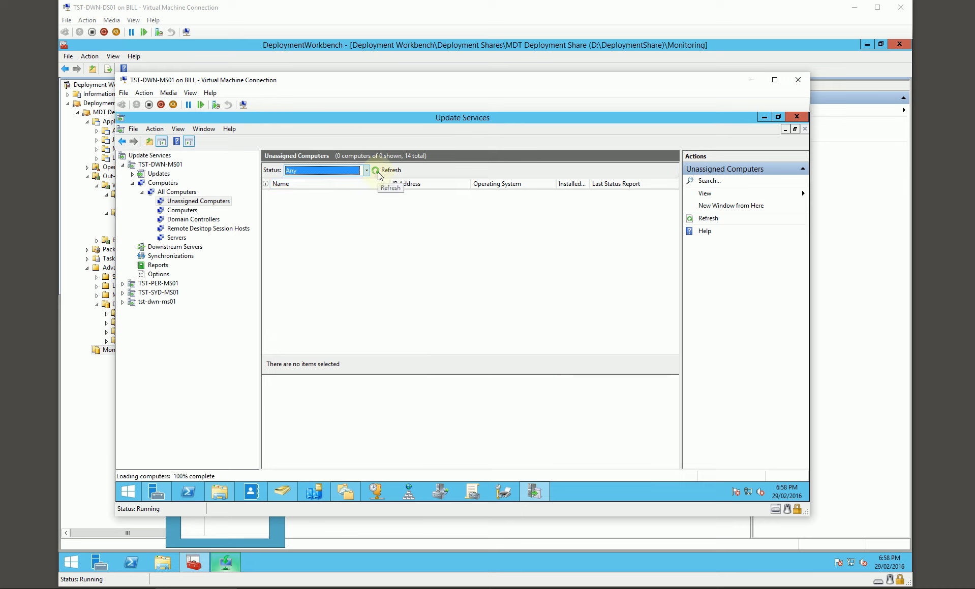
Filter the Computers group of TST-DWN-MS01 by status Any in Update Services, and return to the All Computers list.
click(176, 248)
click(179, 201)
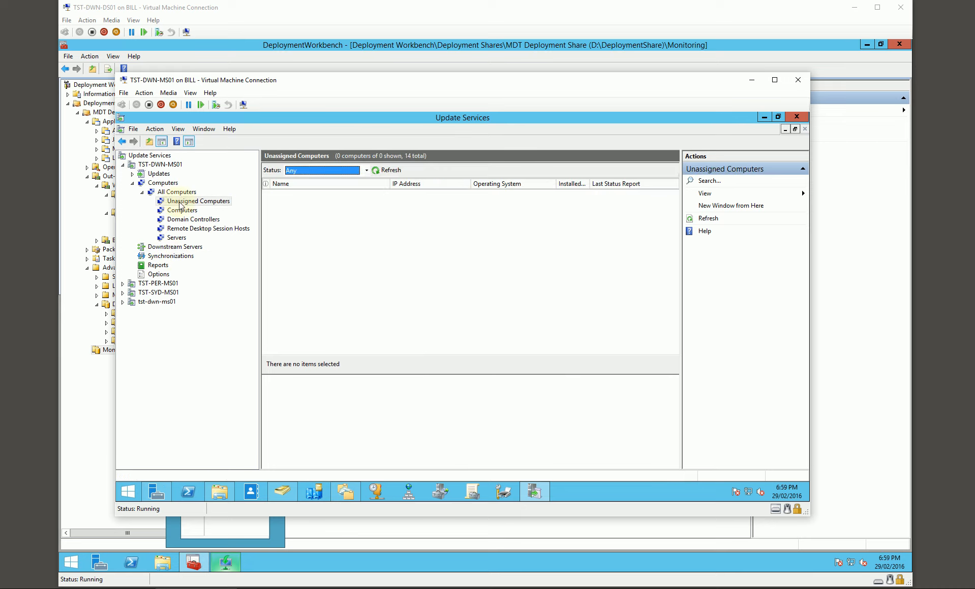
click(184, 210)
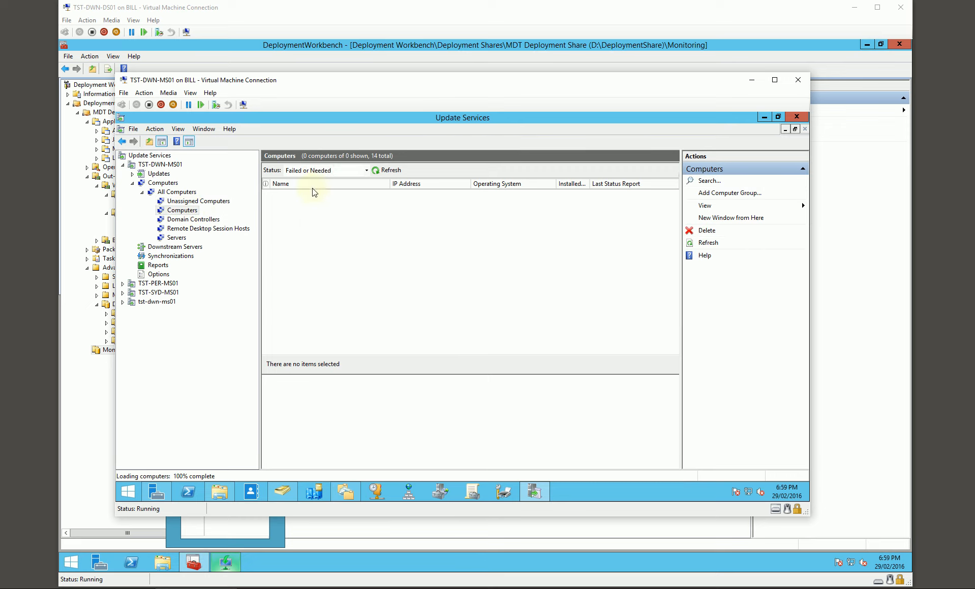
click(357, 170)
click(309, 226)
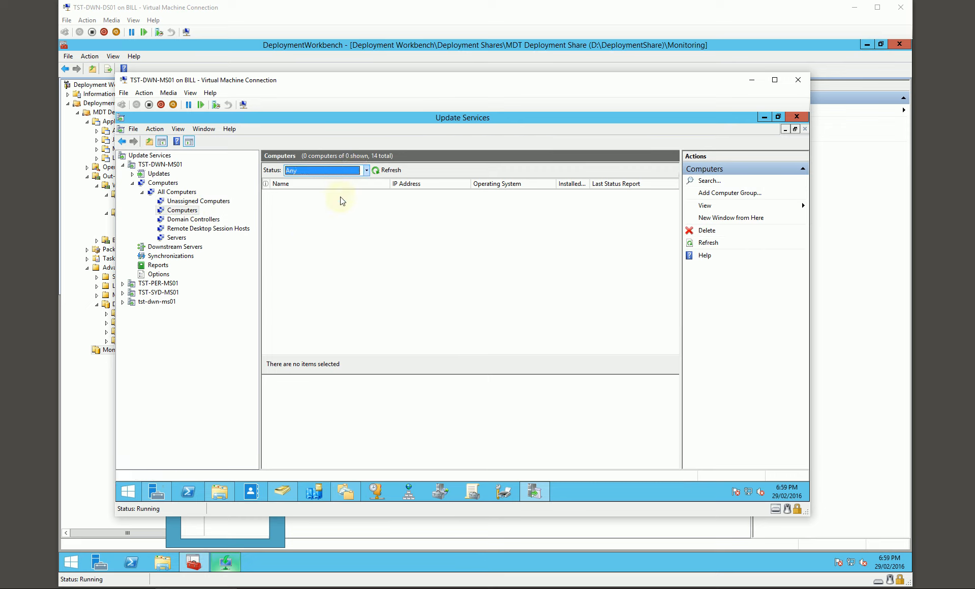
click(178, 192)
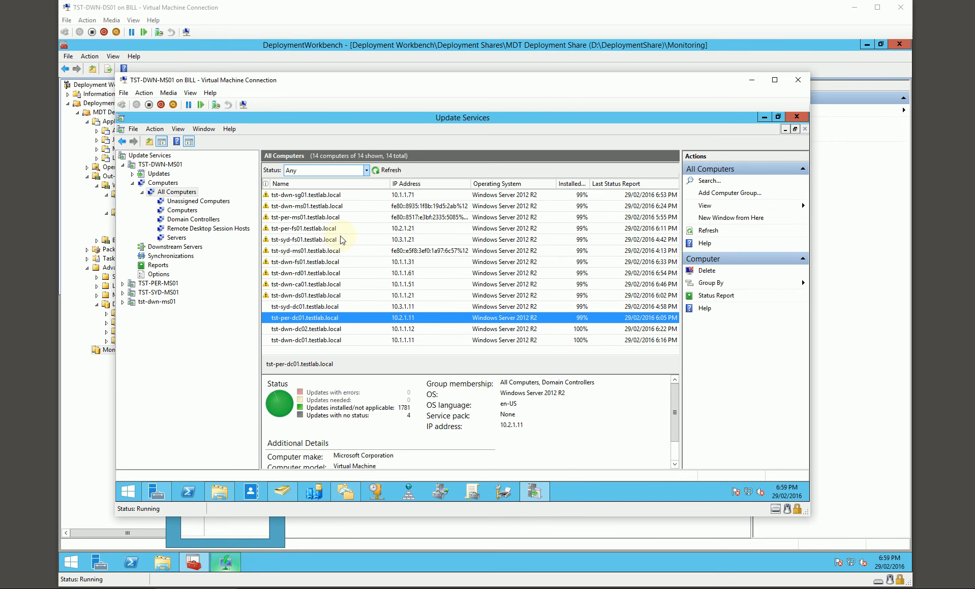
Close Update Services and all other open windows on TST-DWN-MS01, and minimize its virtual machine connection.
mouse_move(566, 87)
mouse_down()
mouse_move(573, 94)
mouse_move(564, 94)
mouse_up()
click(800, 125)
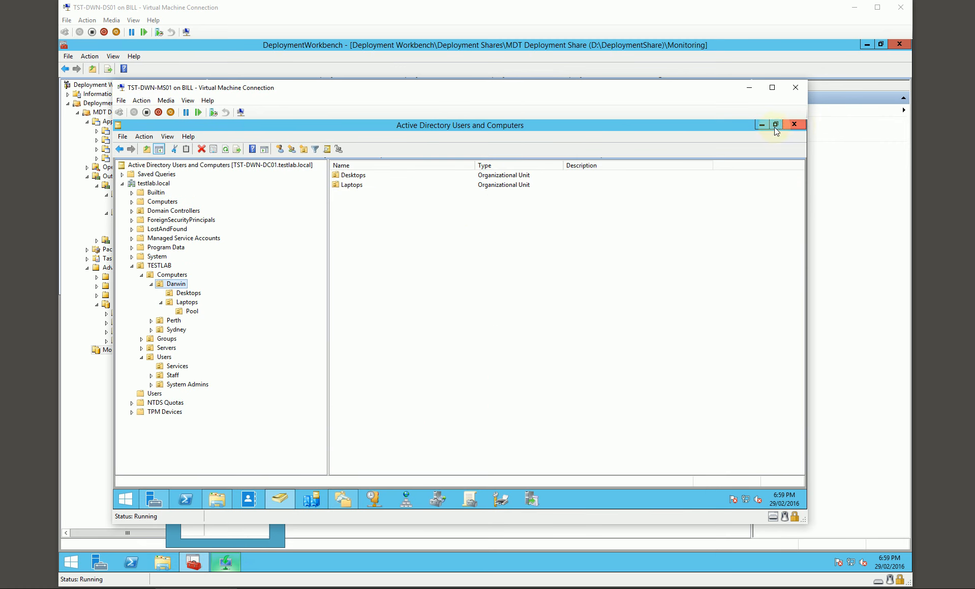
click(799, 122)
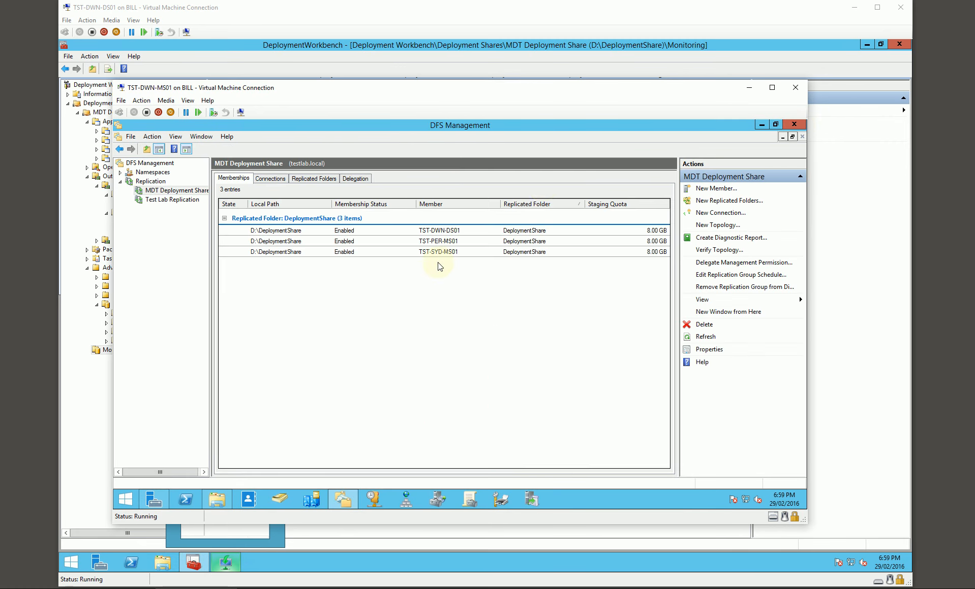
click(795, 125)
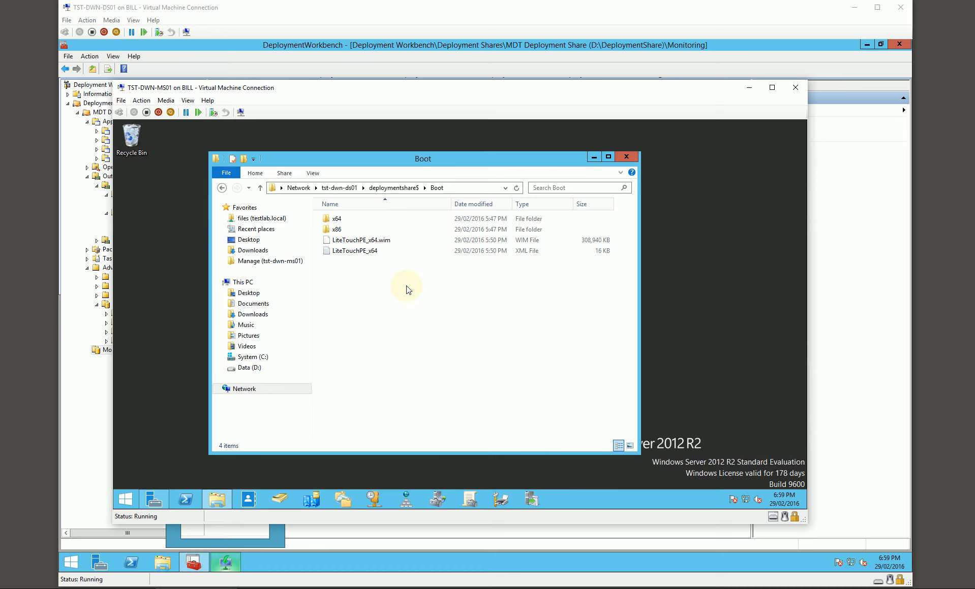
drag(452, 159, 574, 162)
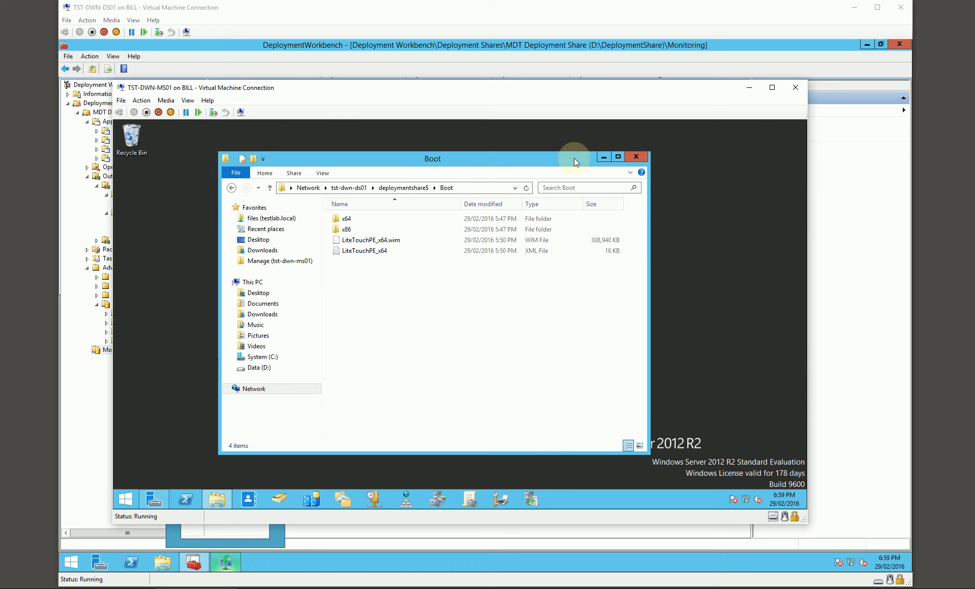
click(634, 157)
click(155, 500)
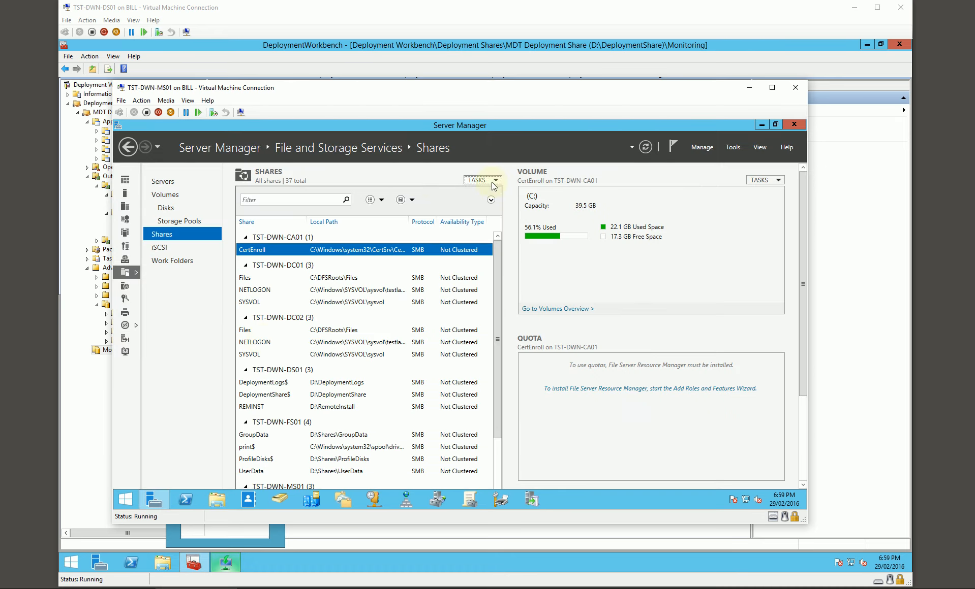
click(794, 125)
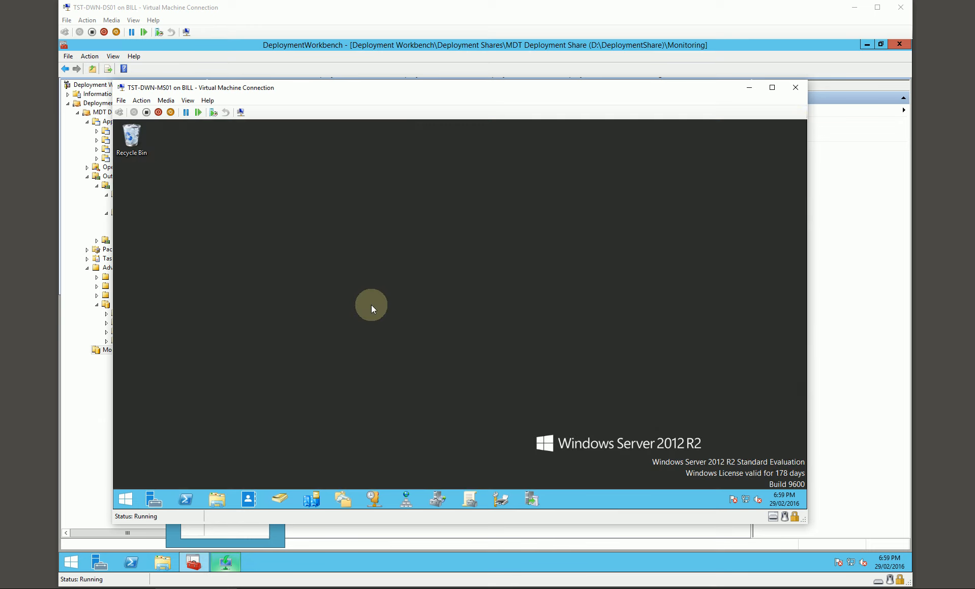
click(750, 88)
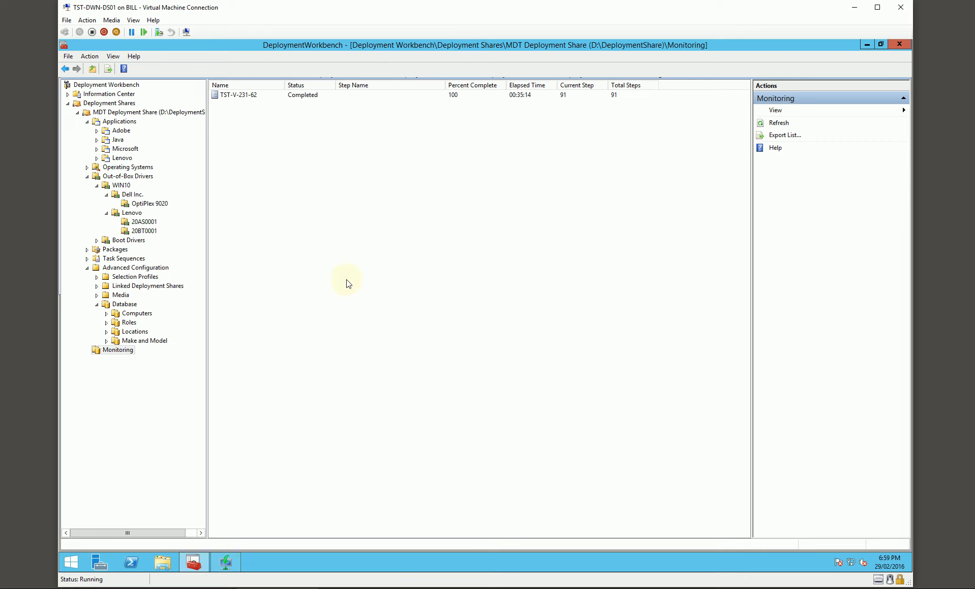
Display the WIN10 out-of-box drivers for the Dell Inc. OptiPlex 9020 in the MDT Deployment Share.
click(117, 350)
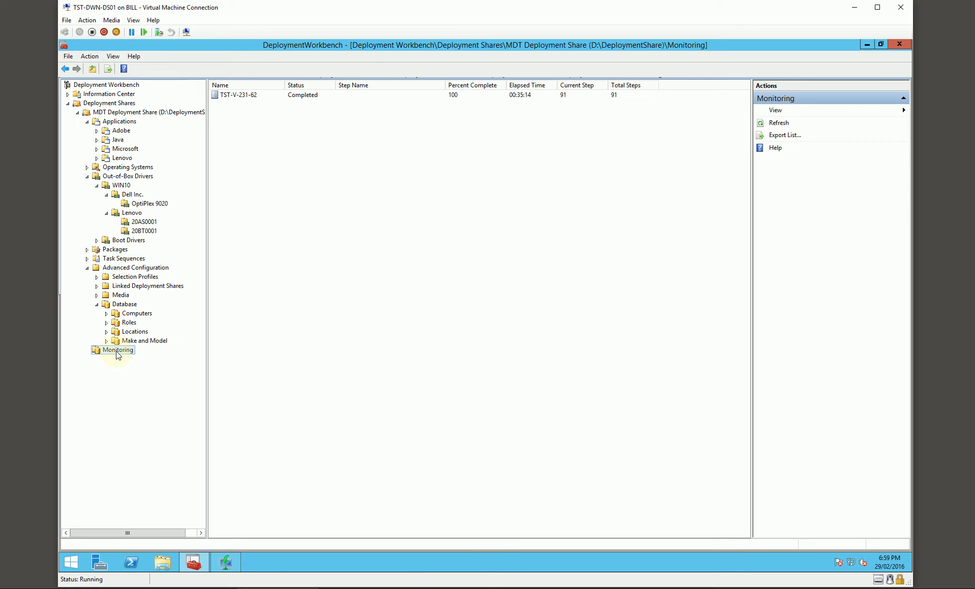
click(143, 223)
click(145, 203)
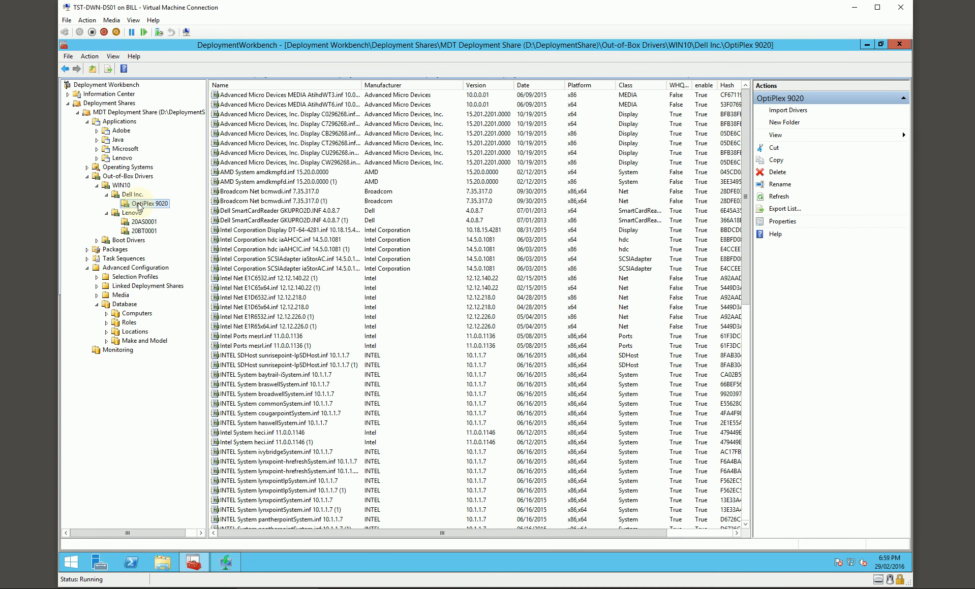
Close the Deployment Workbench and Windows Deployment Services consoles on TST-DWN-DS01.
click(899, 44)
drag(635, 114, 590, 116)
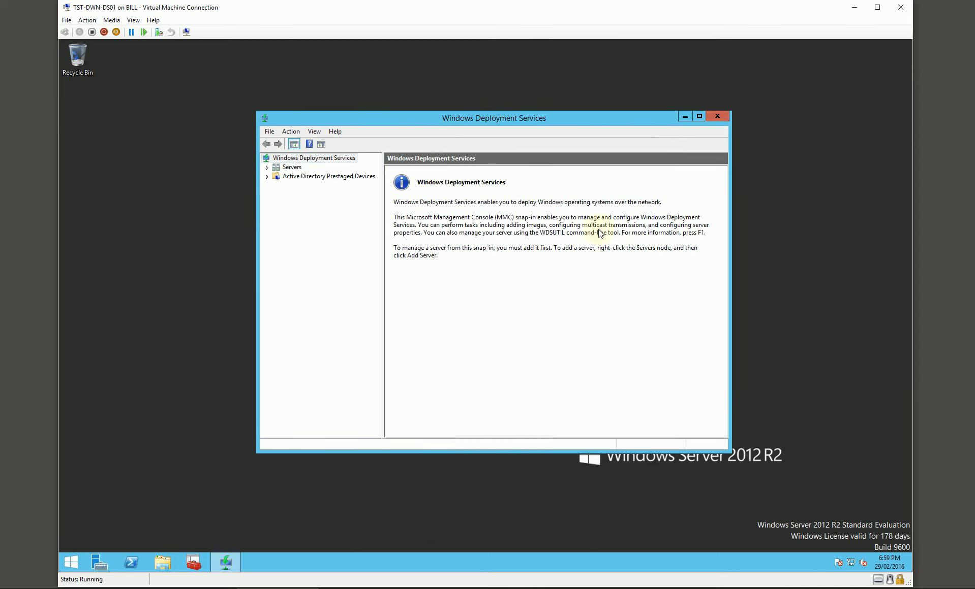
click(718, 114)
Reopen the Deployment Workbench and expand the WIN10 folder under Out-of-Box Drivers to view its manufacturer folders.
click(193, 562)
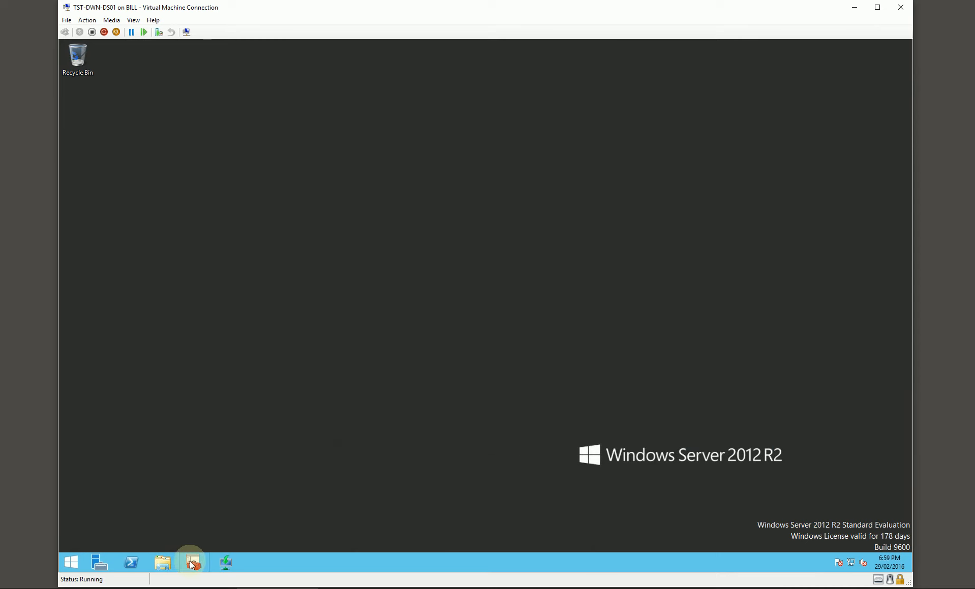
click(541, 316)
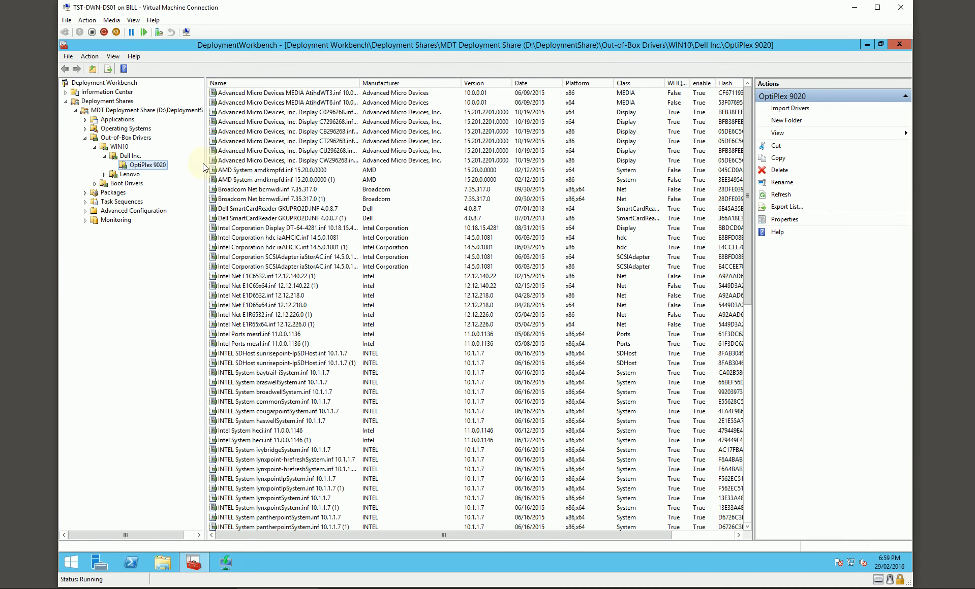
click(85, 139)
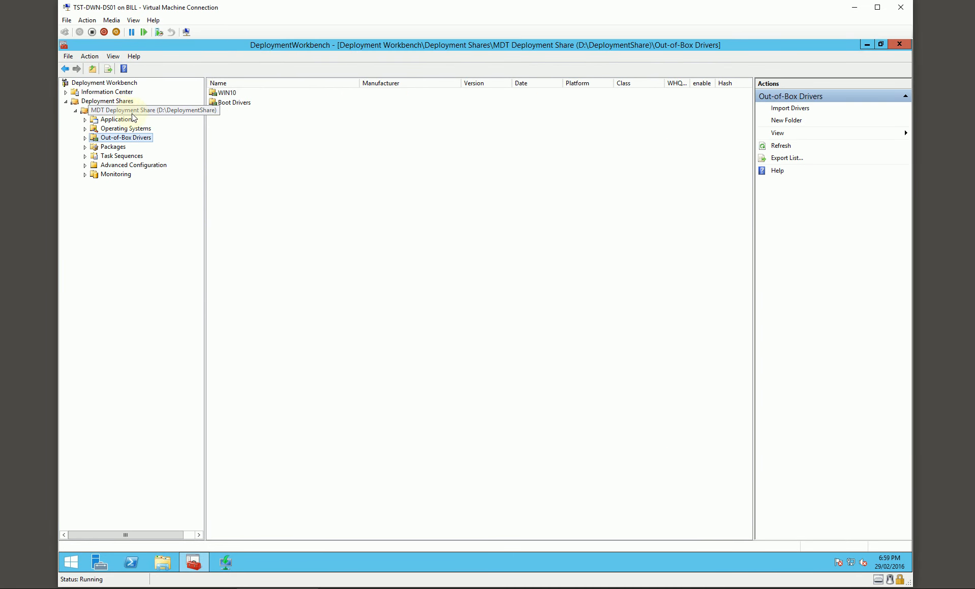
click(85, 138)
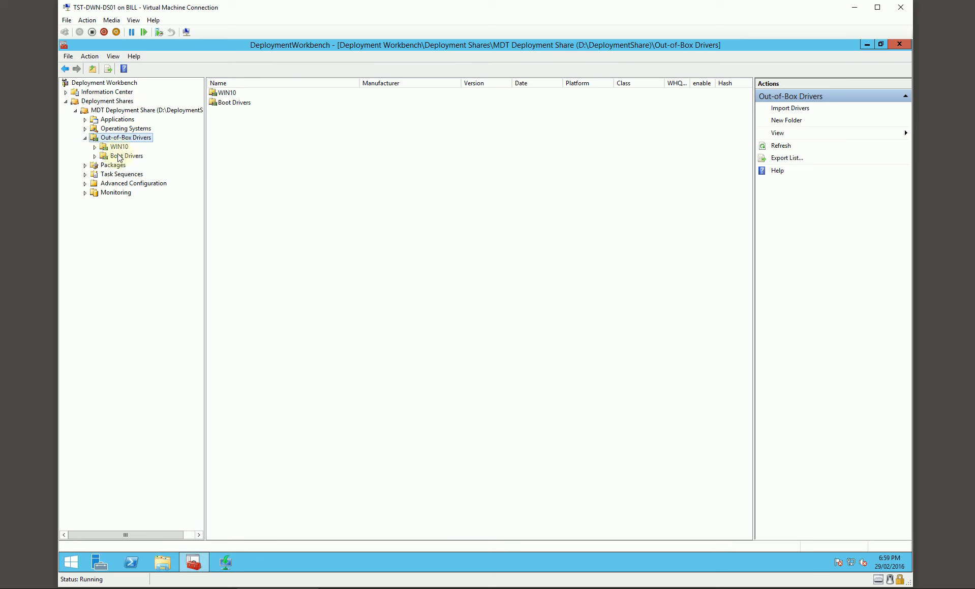
click(111, 147)
click(95, 147)
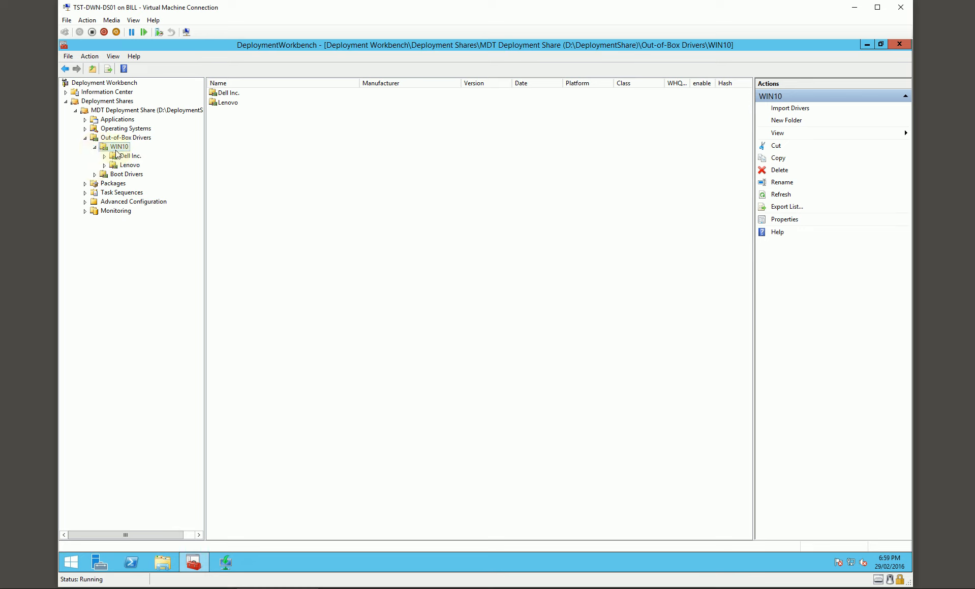
Examine the Windows 10 Enterprise Evaluation image in the WIN10 folder under Operating Systems.
click(86, 129)
click(118, 137)
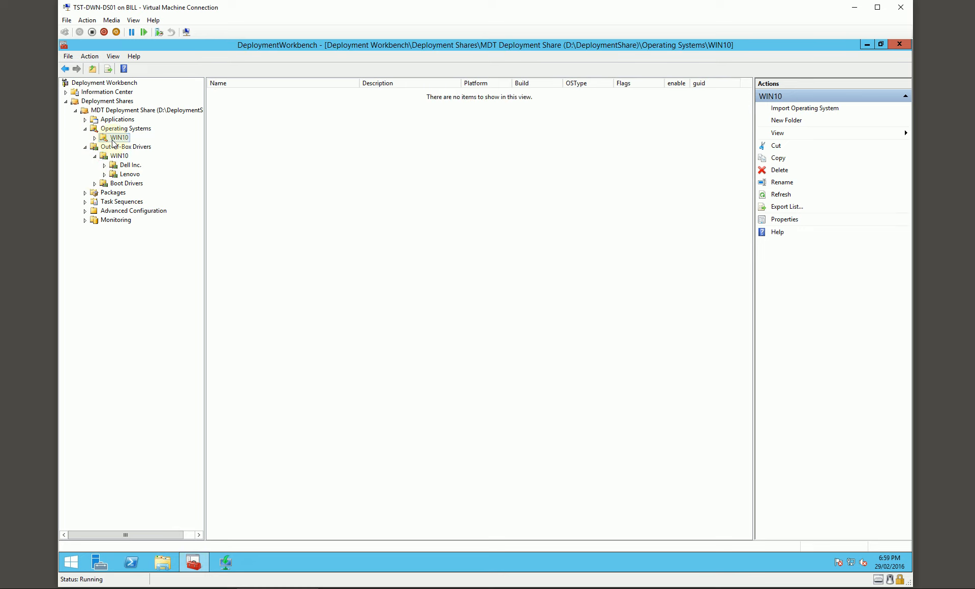
click(306, 94)
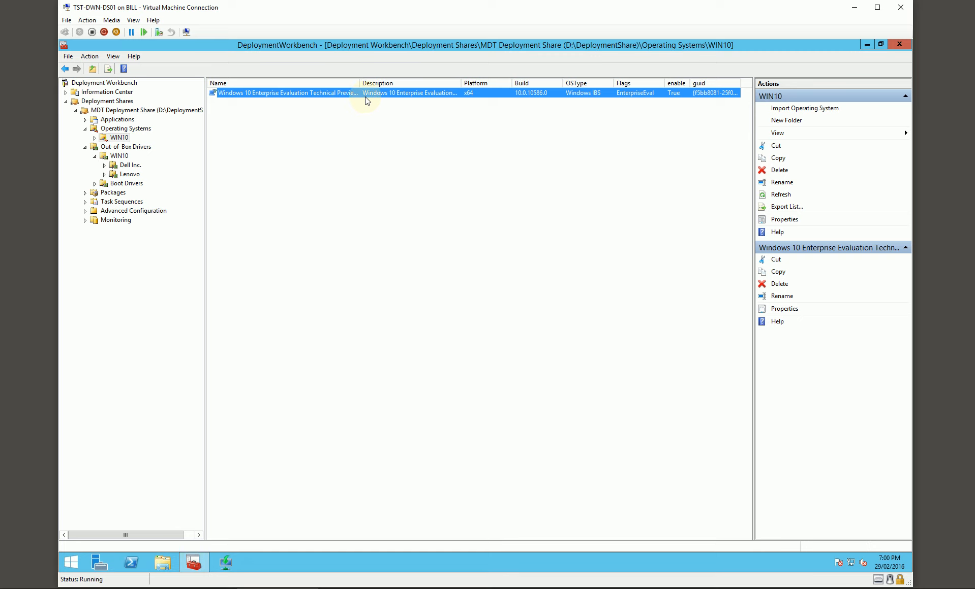
click(320, 157)
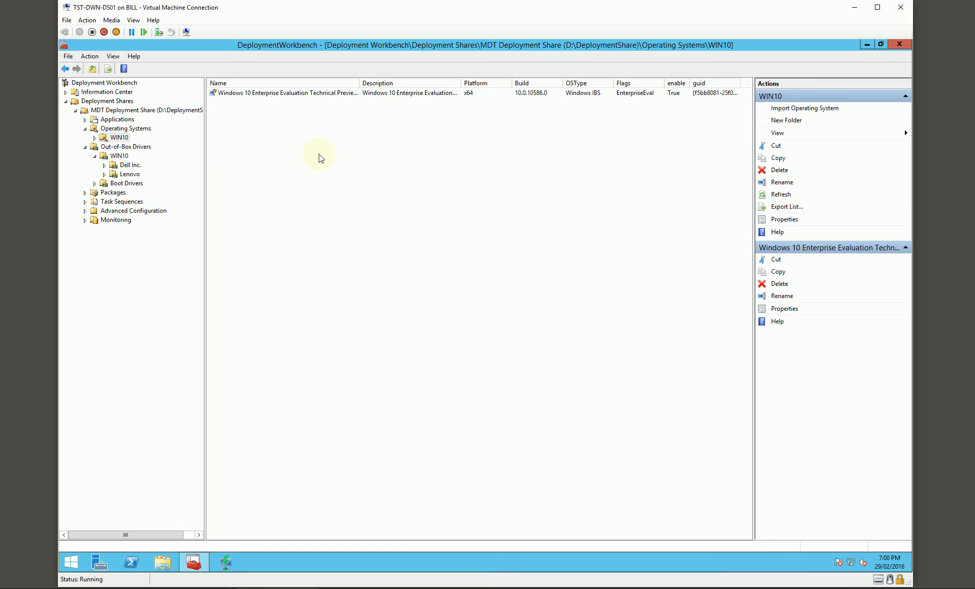
click(341, 95)
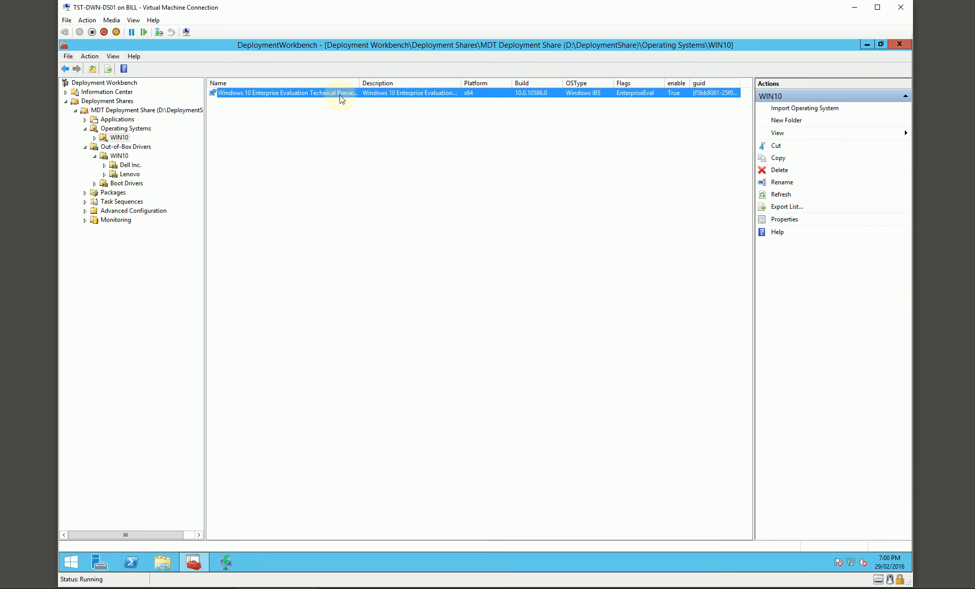
click(307, 182)
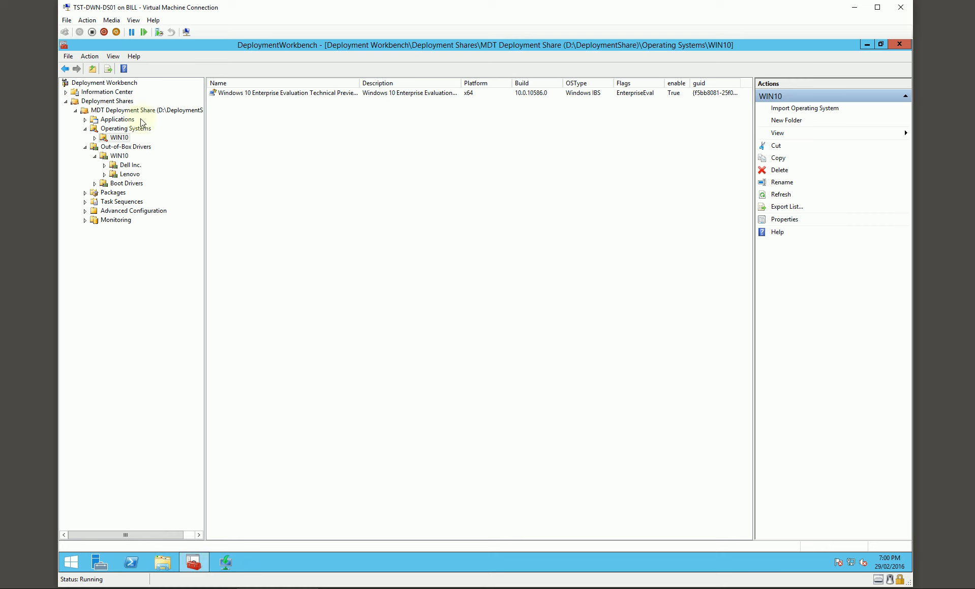
Expand the share's Applications and examine the Microsoft Office 2013 Pro Plus entry in the Microsoft folder.
double_click(127, 120)
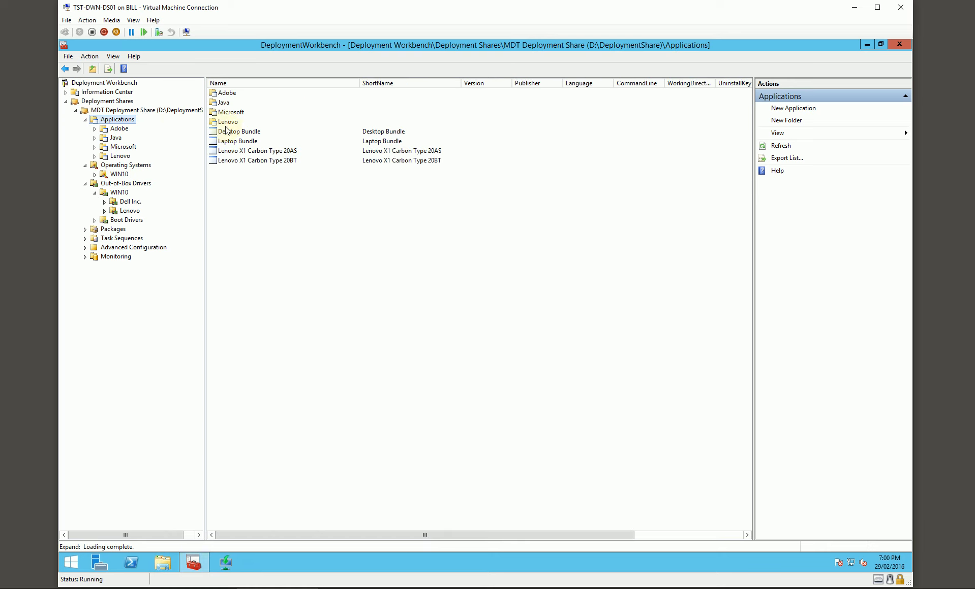
click(97, 148)
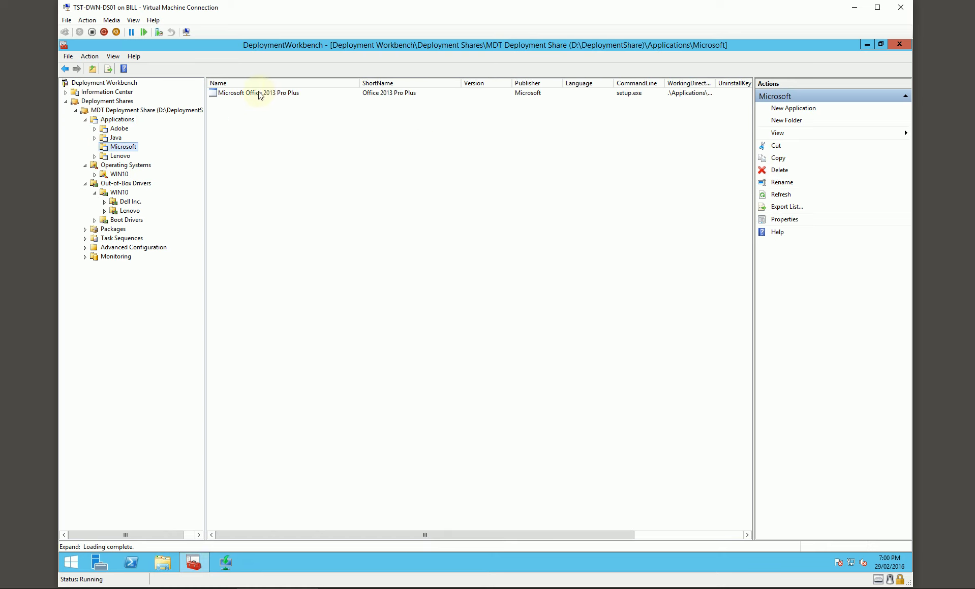
click(273, 96)
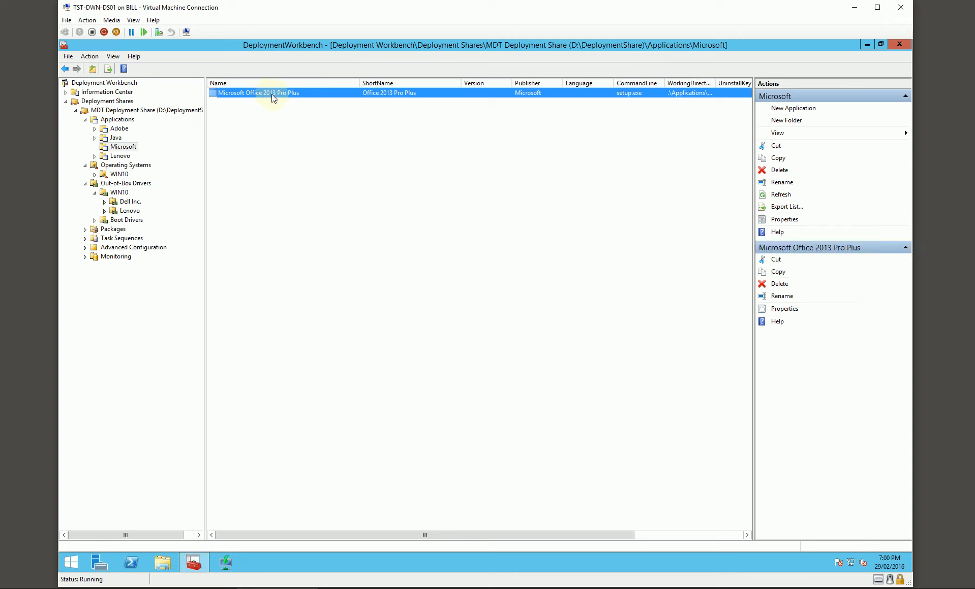
click(269, 144)
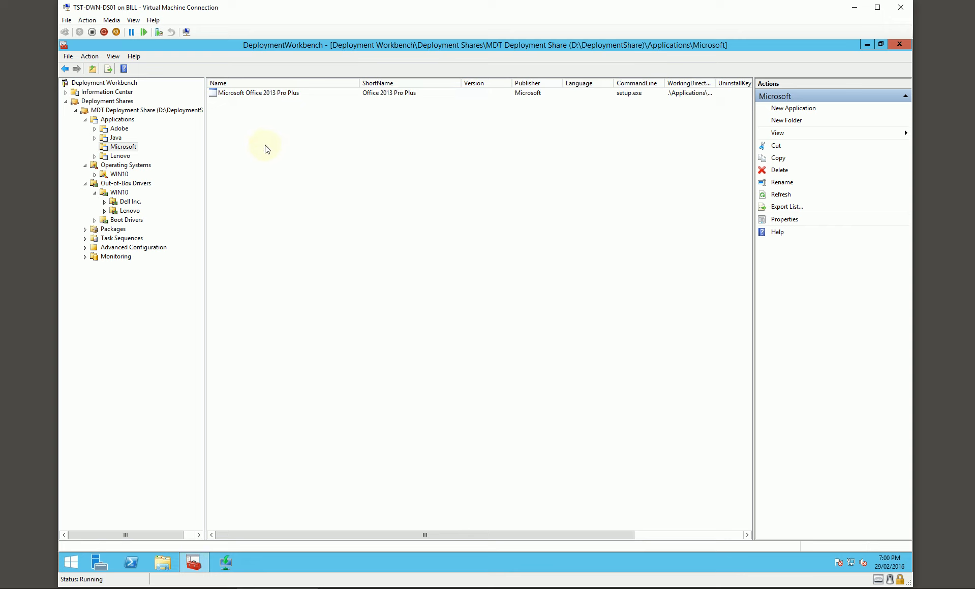
Expand the Lenovo applications folder and check the Java, Adobe and Microsoft application folders.
click(95, 157)
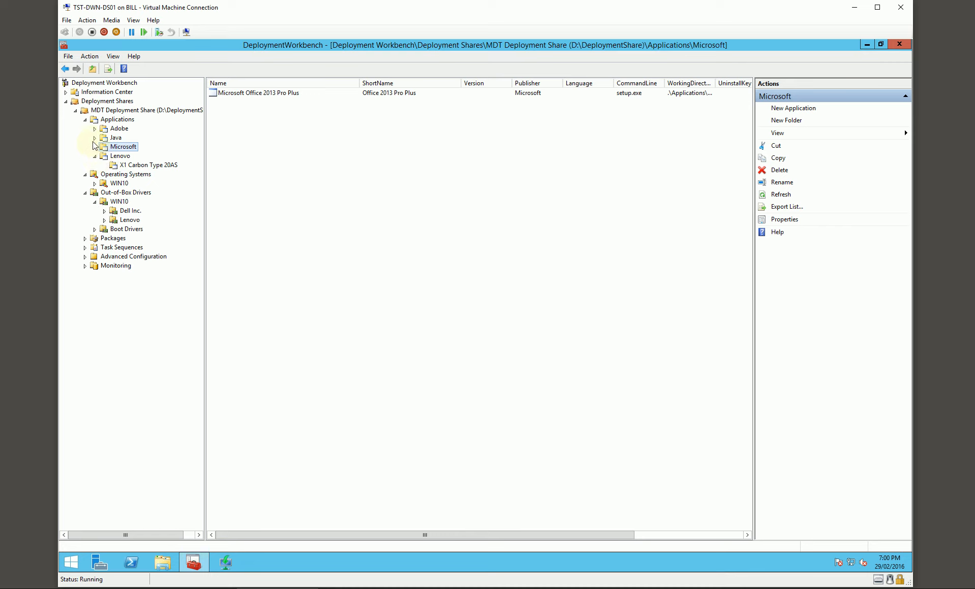
click(116, 138)
click(117, 130)
click(121, 147)
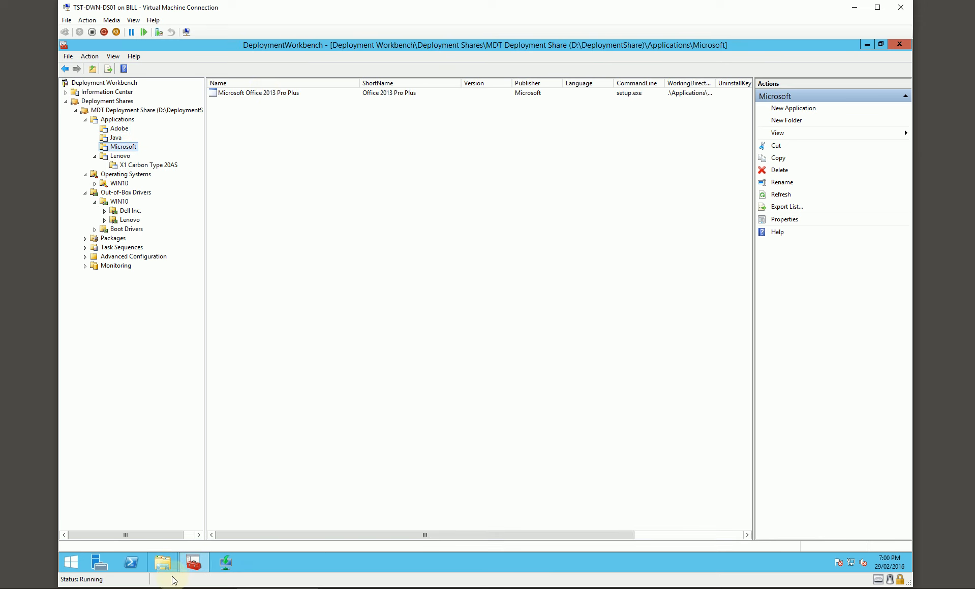
In File Explorer, open the updates folder of Microsoft Office 2013 Pro Plus under D:\DeploymentShare\Applications.
click(162, 562)
double_click(527, 332)
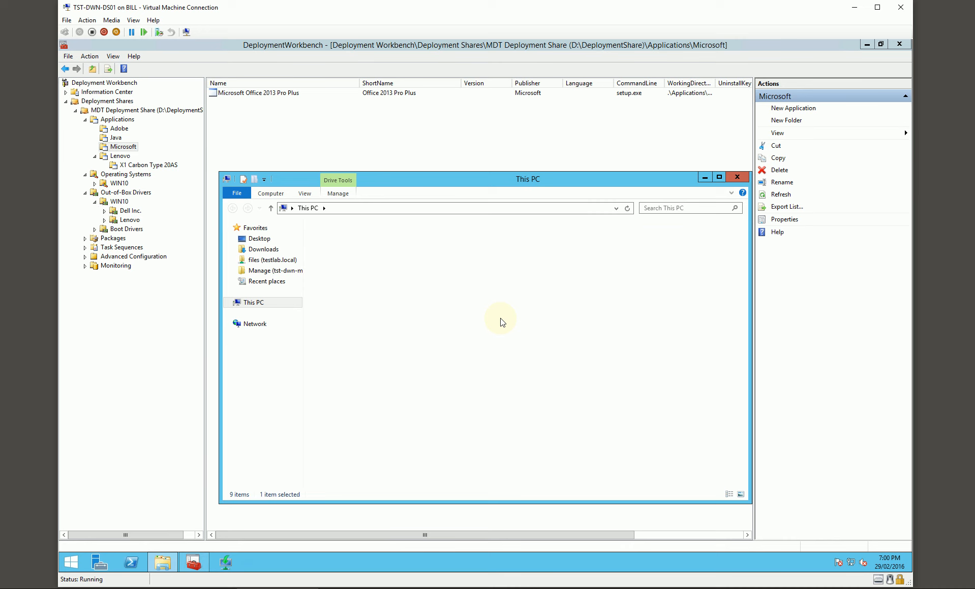
double_click(362, 253)
double_click(349, 250)
double_click(368, 242)
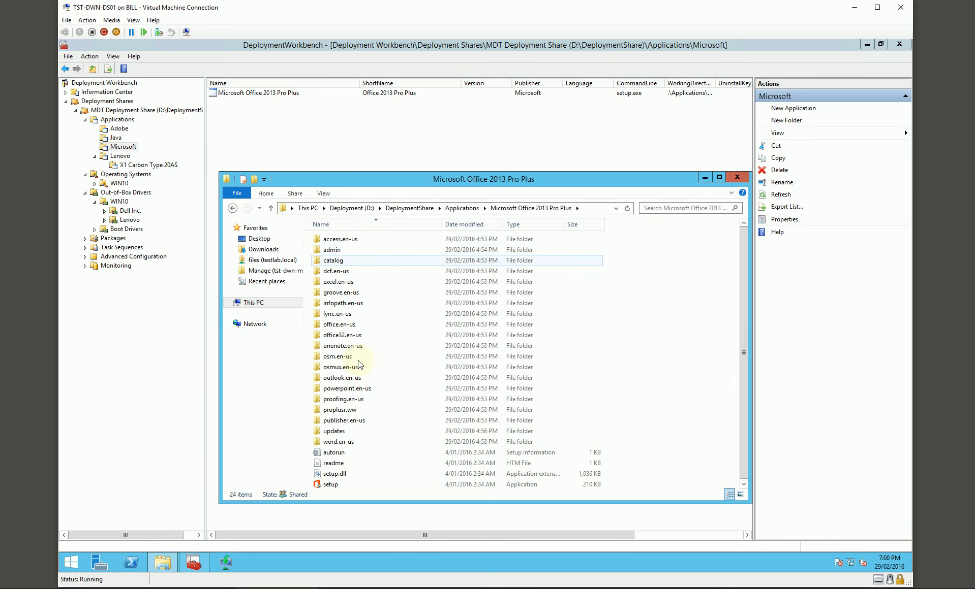
double_click(335, 430)
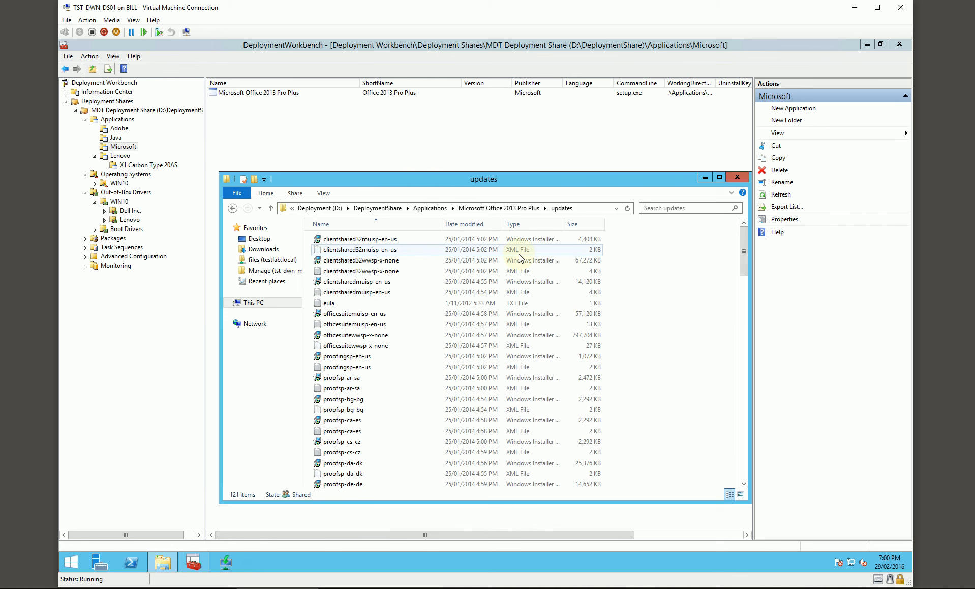
Examine the Office installer and XML files in the updates folder, and close the File Explorer window.
drag(559, 178, 567, 107)
drag(653, 431, 653, 489)
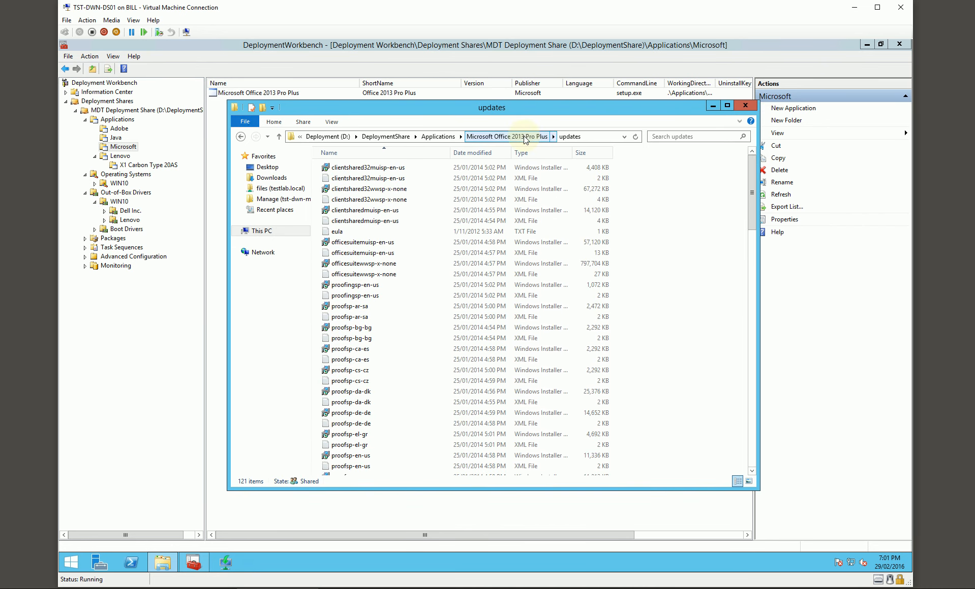
drag(752, 192, 754, 157)
drag(527, 112, 591, 125)
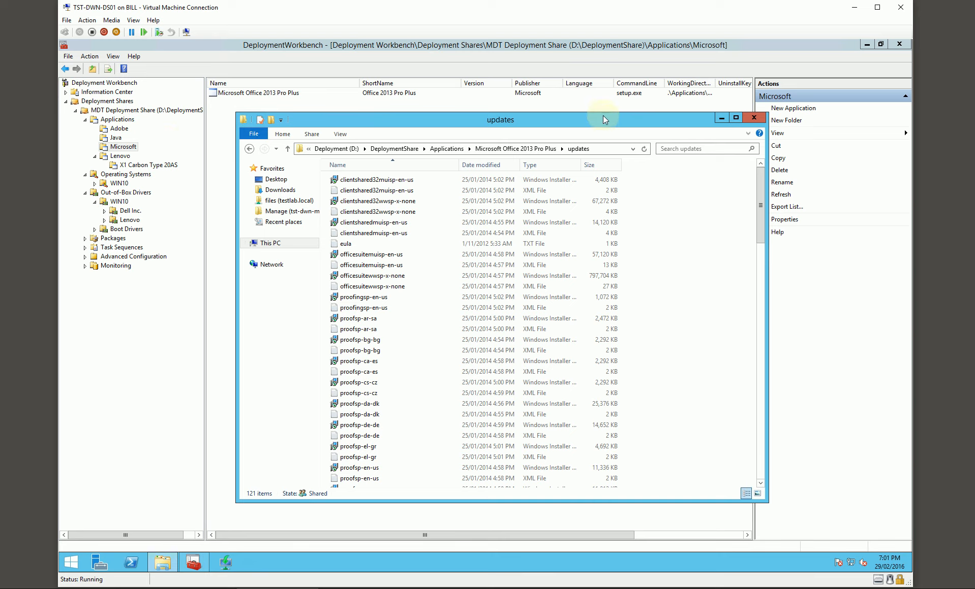
drag(604, 125, 583, 133)
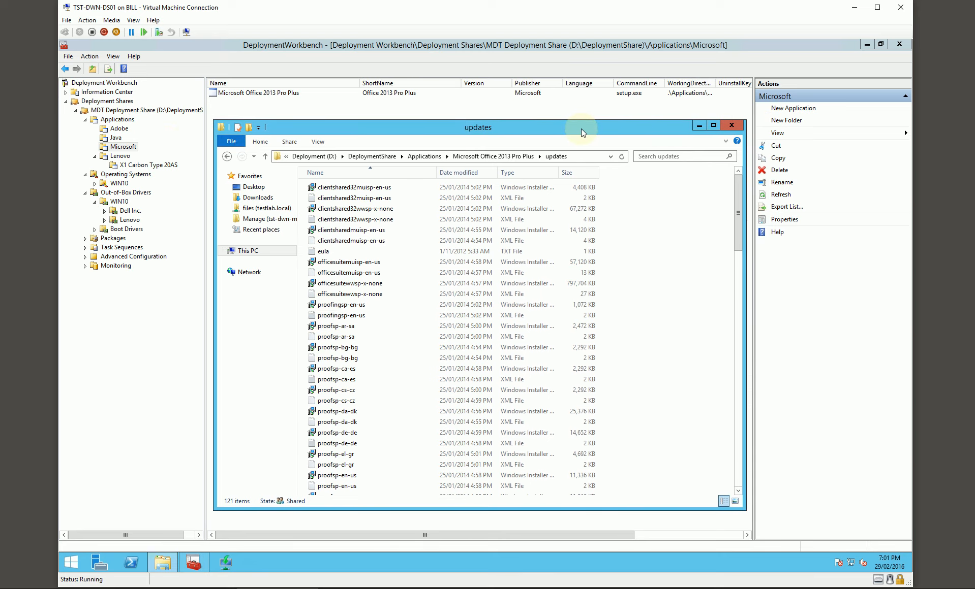
click(736, 129)
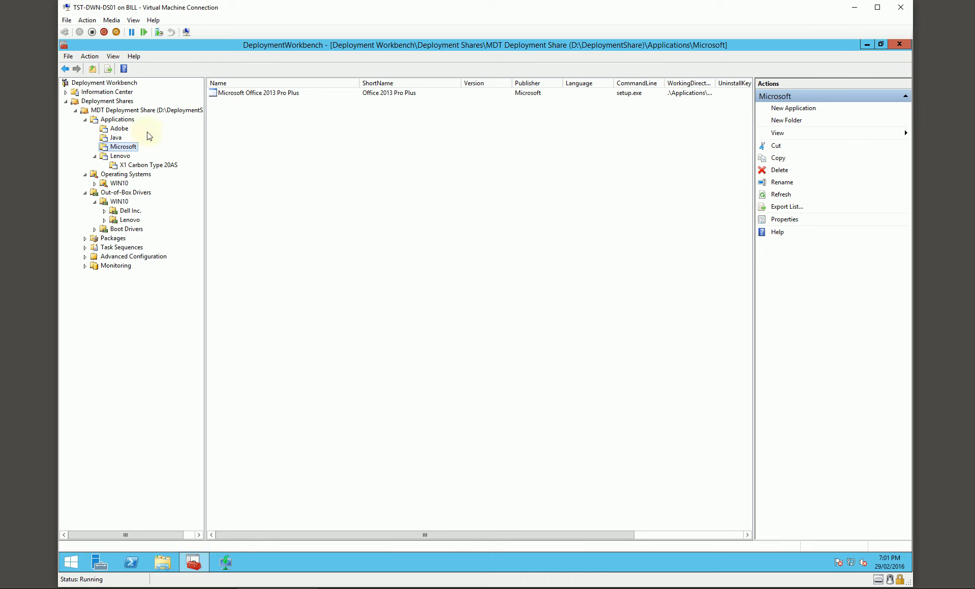
View the Adobe applications folder and close the Deployment Workbench.
click(120, 129)
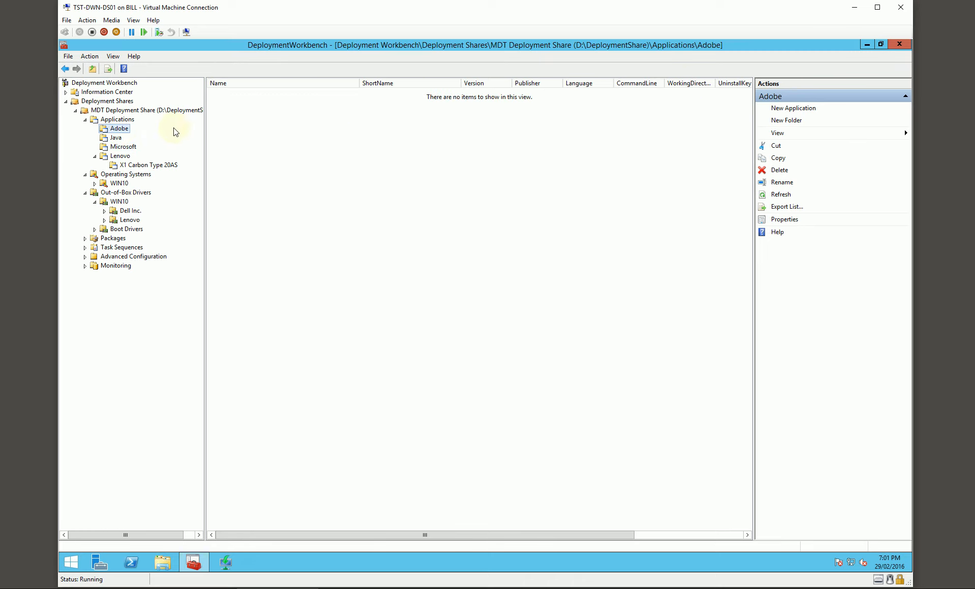
click(899, 44)
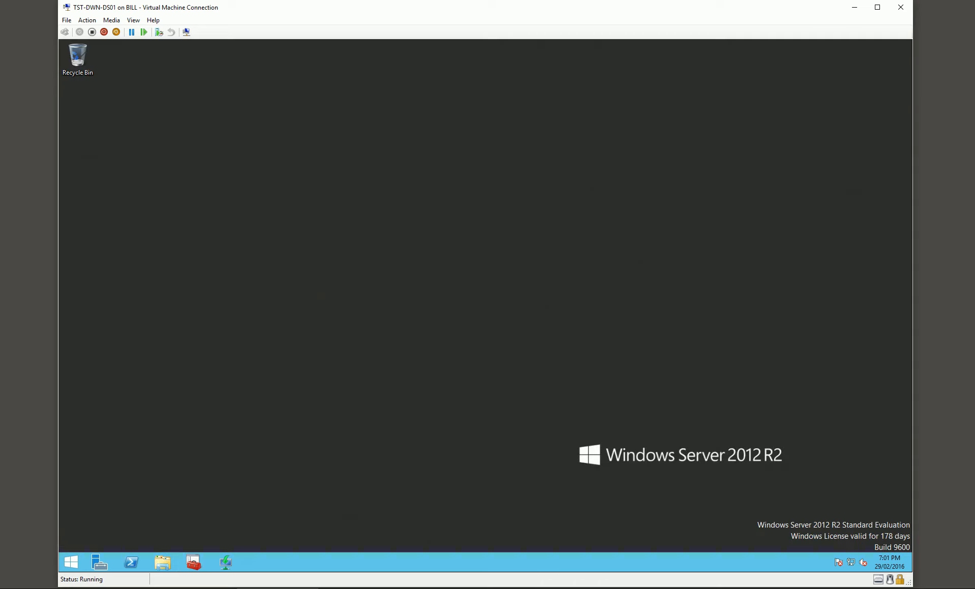